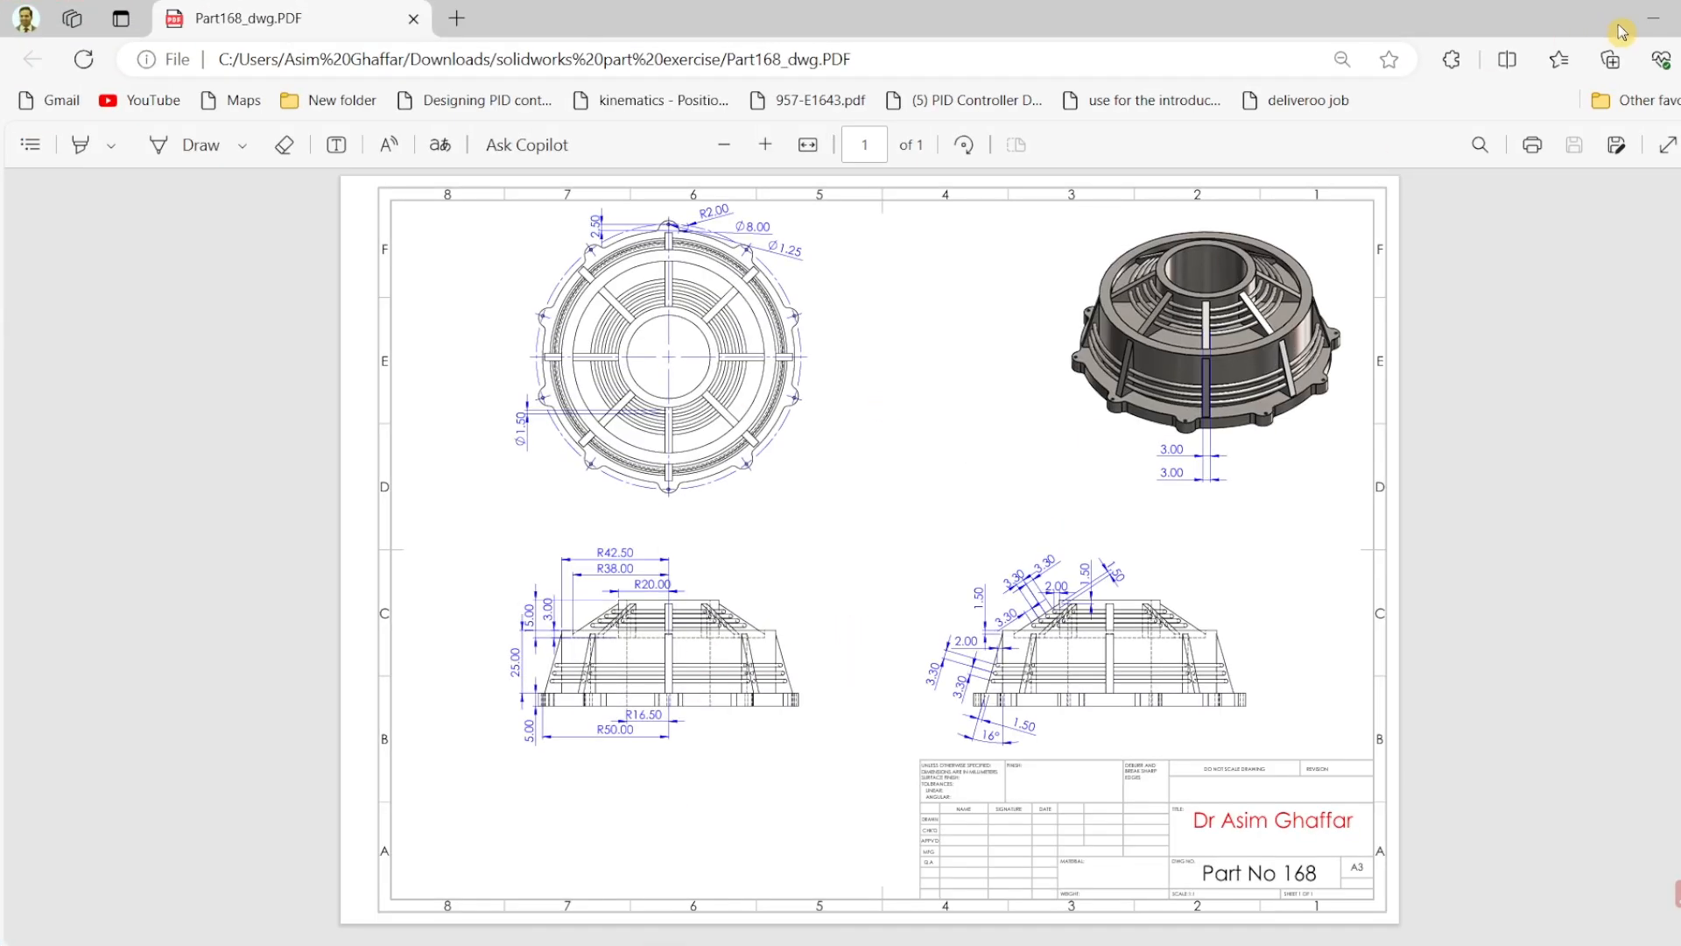
# - Switch from the PDF drawing to SOLIDWORKS and create a new part document
pyautogui.click(1652, 18)
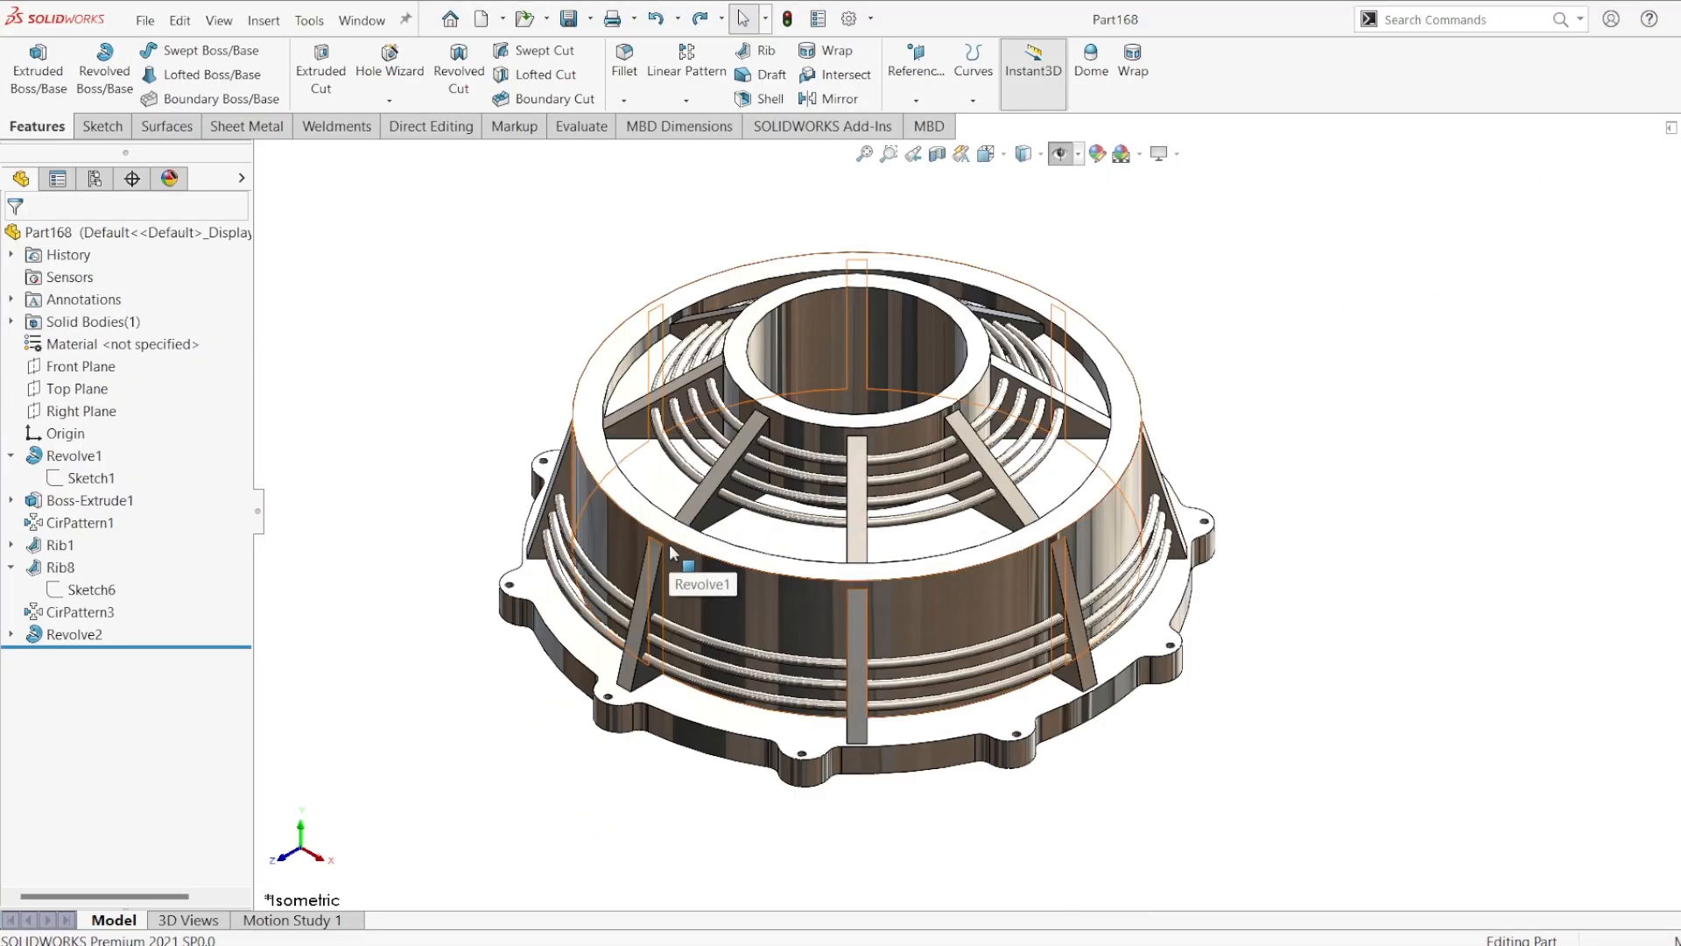
pyautogui.click(145, 20)
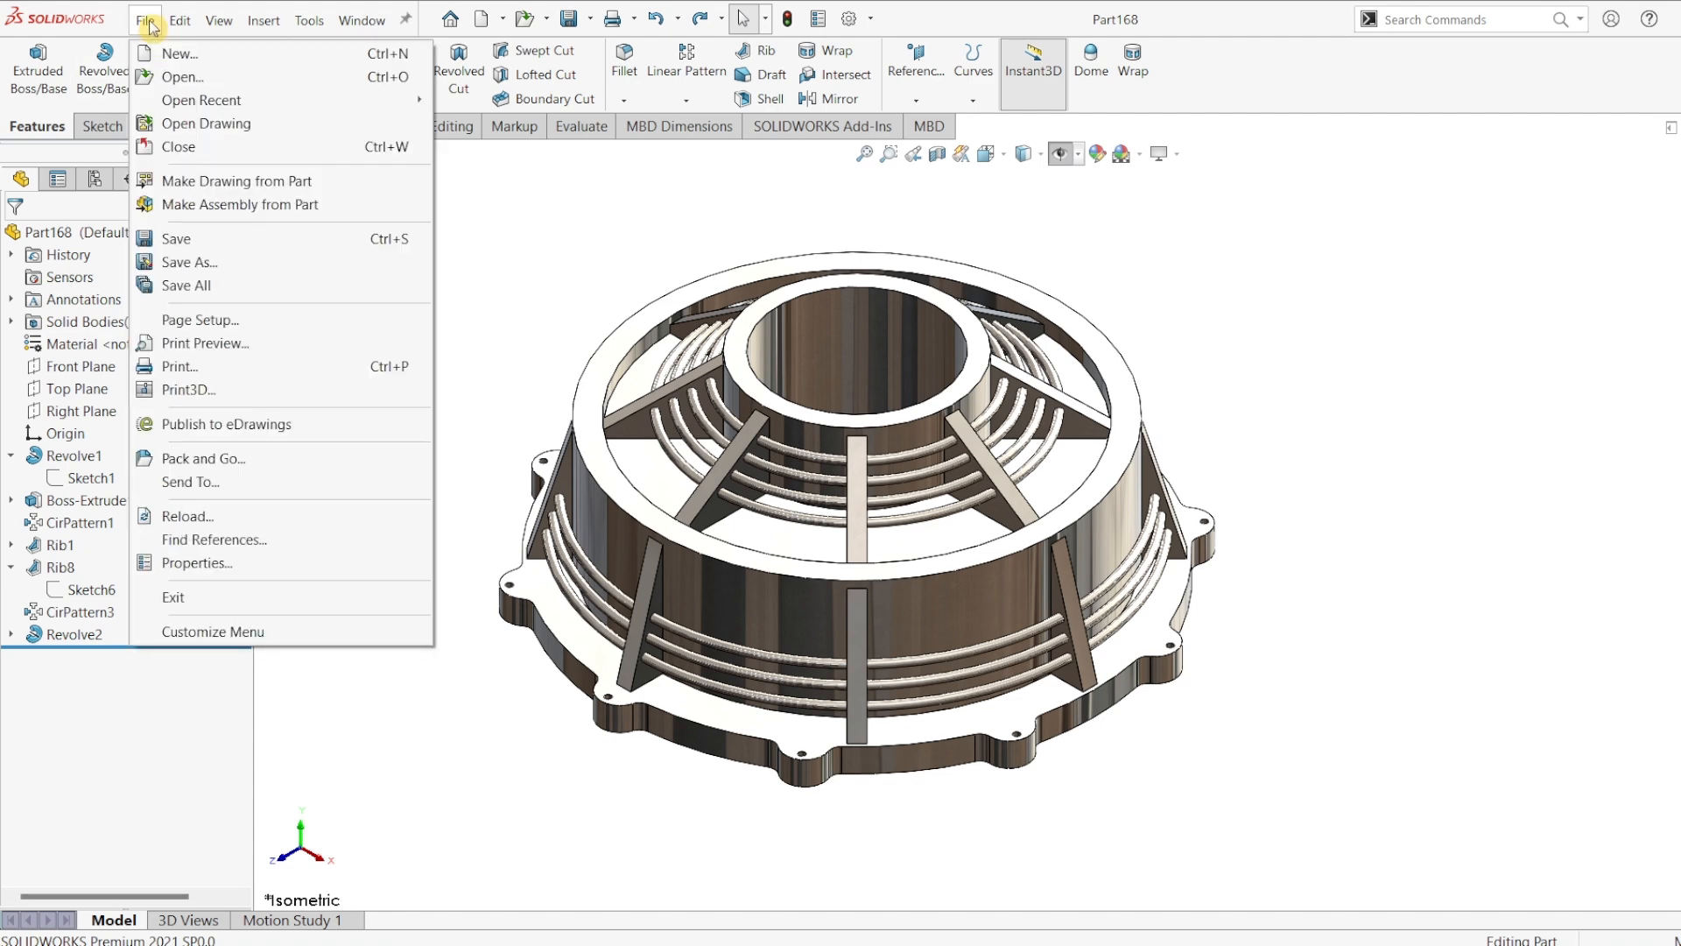
pyautogui.click(160, 55)
pyautogui.click(1007, 668)
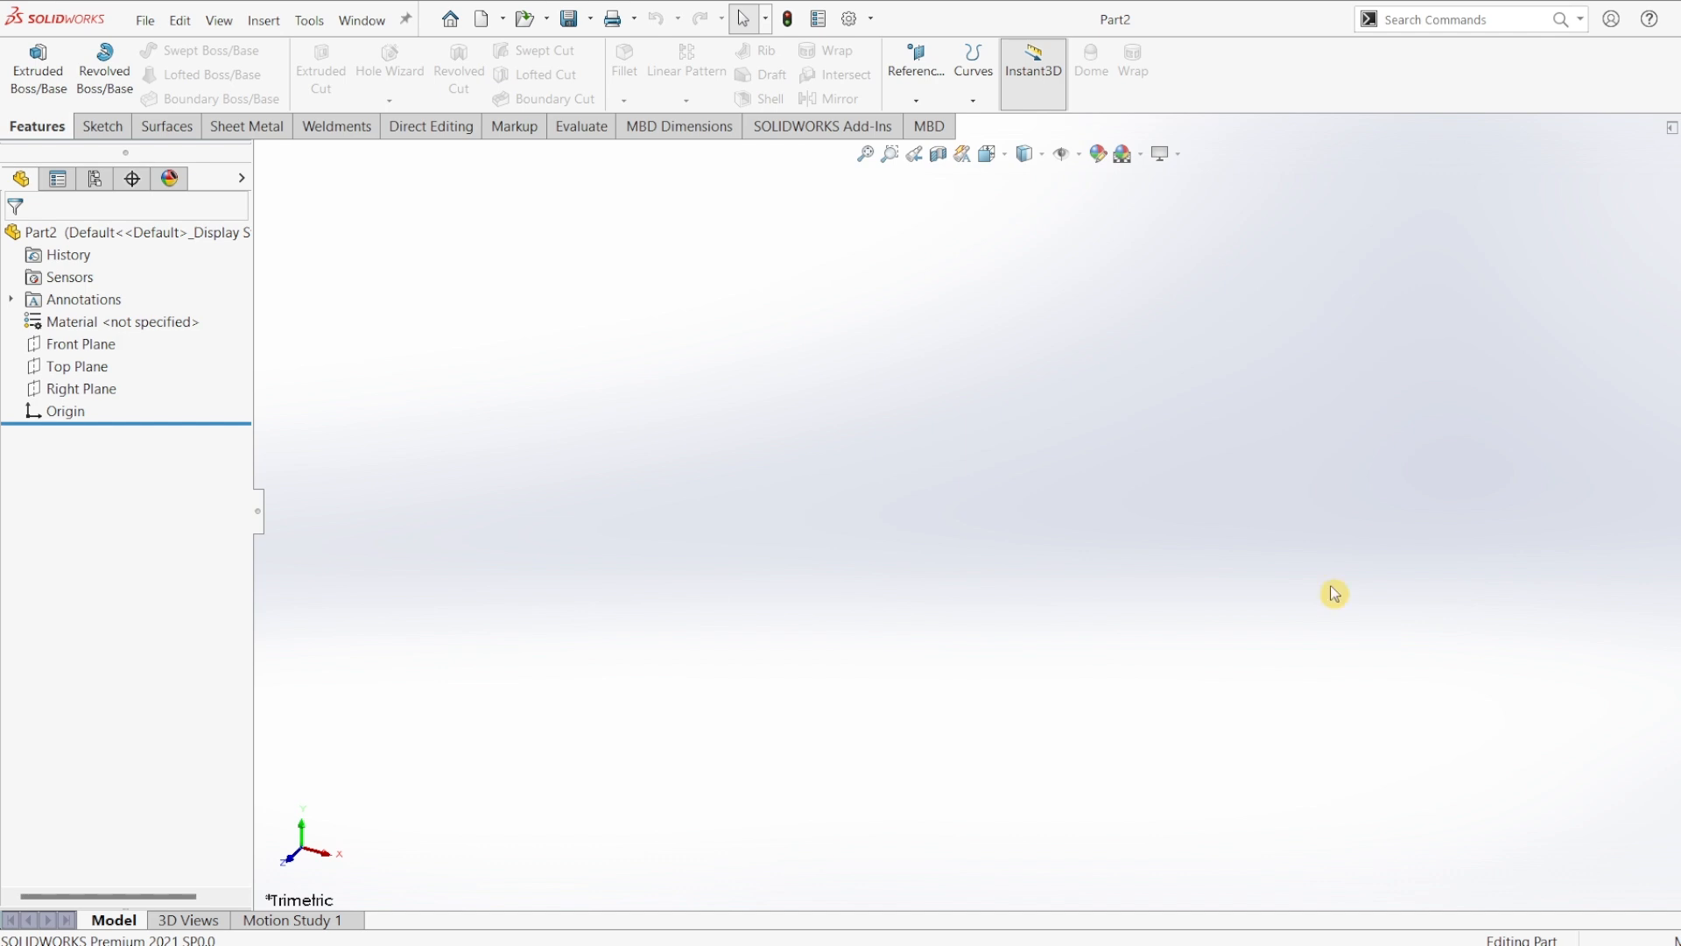
# - Start a sketch on the Front Plane and draw a vertical centerline about 78 mm long upward from the origin
pyautogui.click(94, 350)
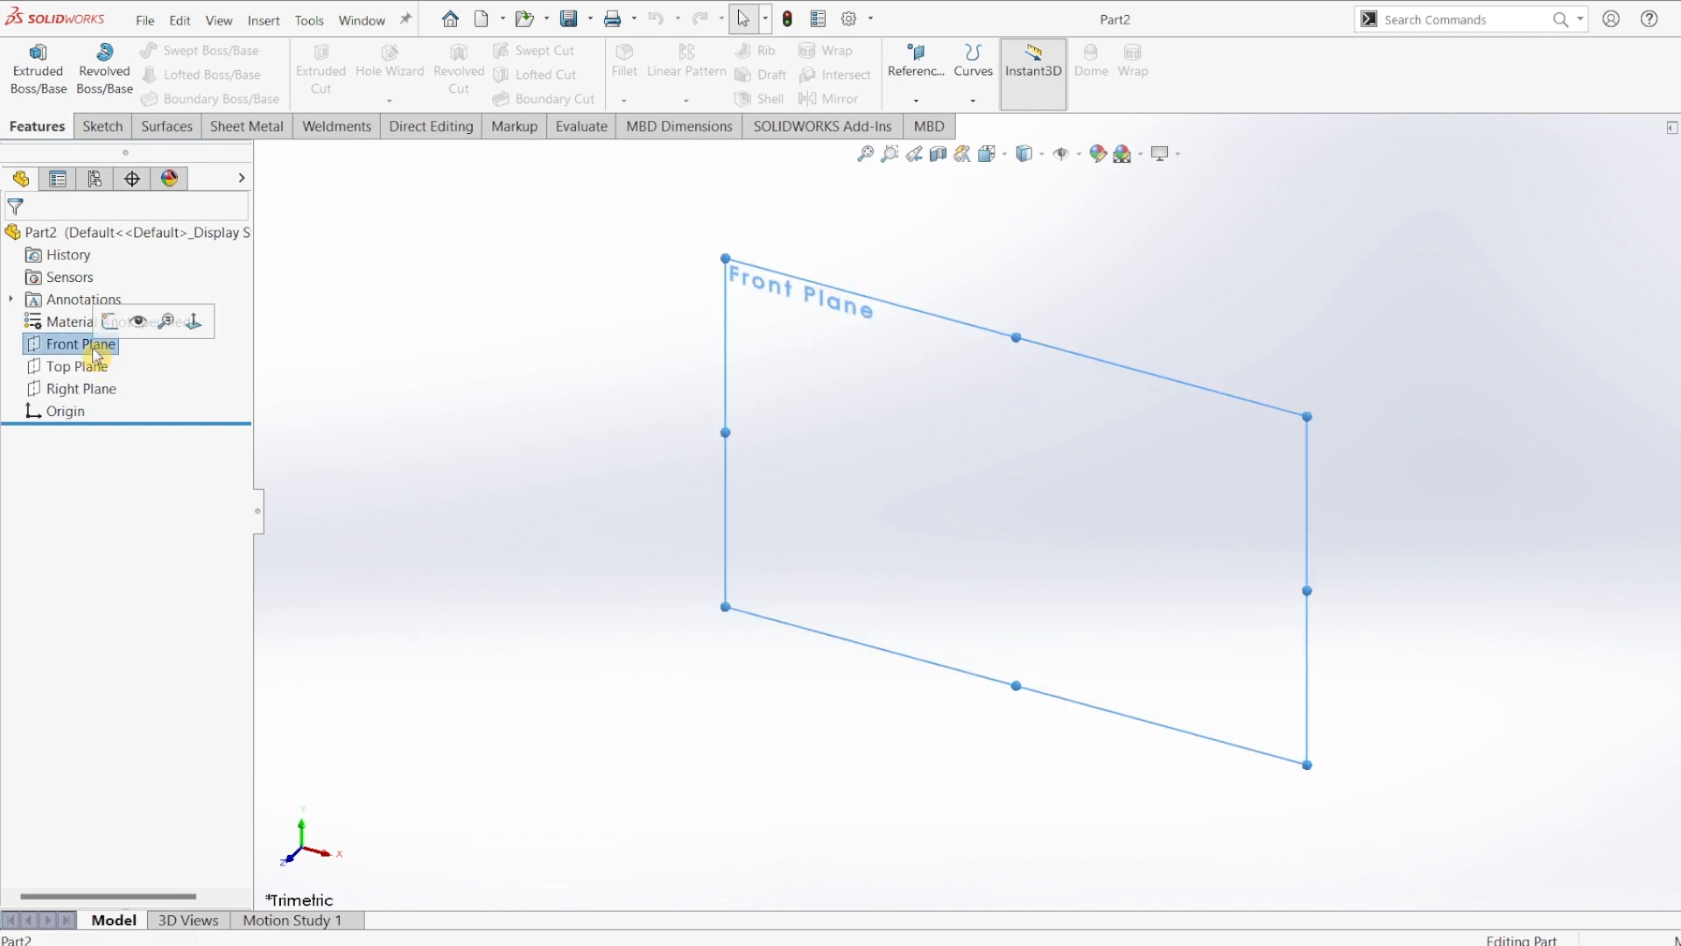
pyautogui.click(102, 127)
pyautogui.click(37, 86)
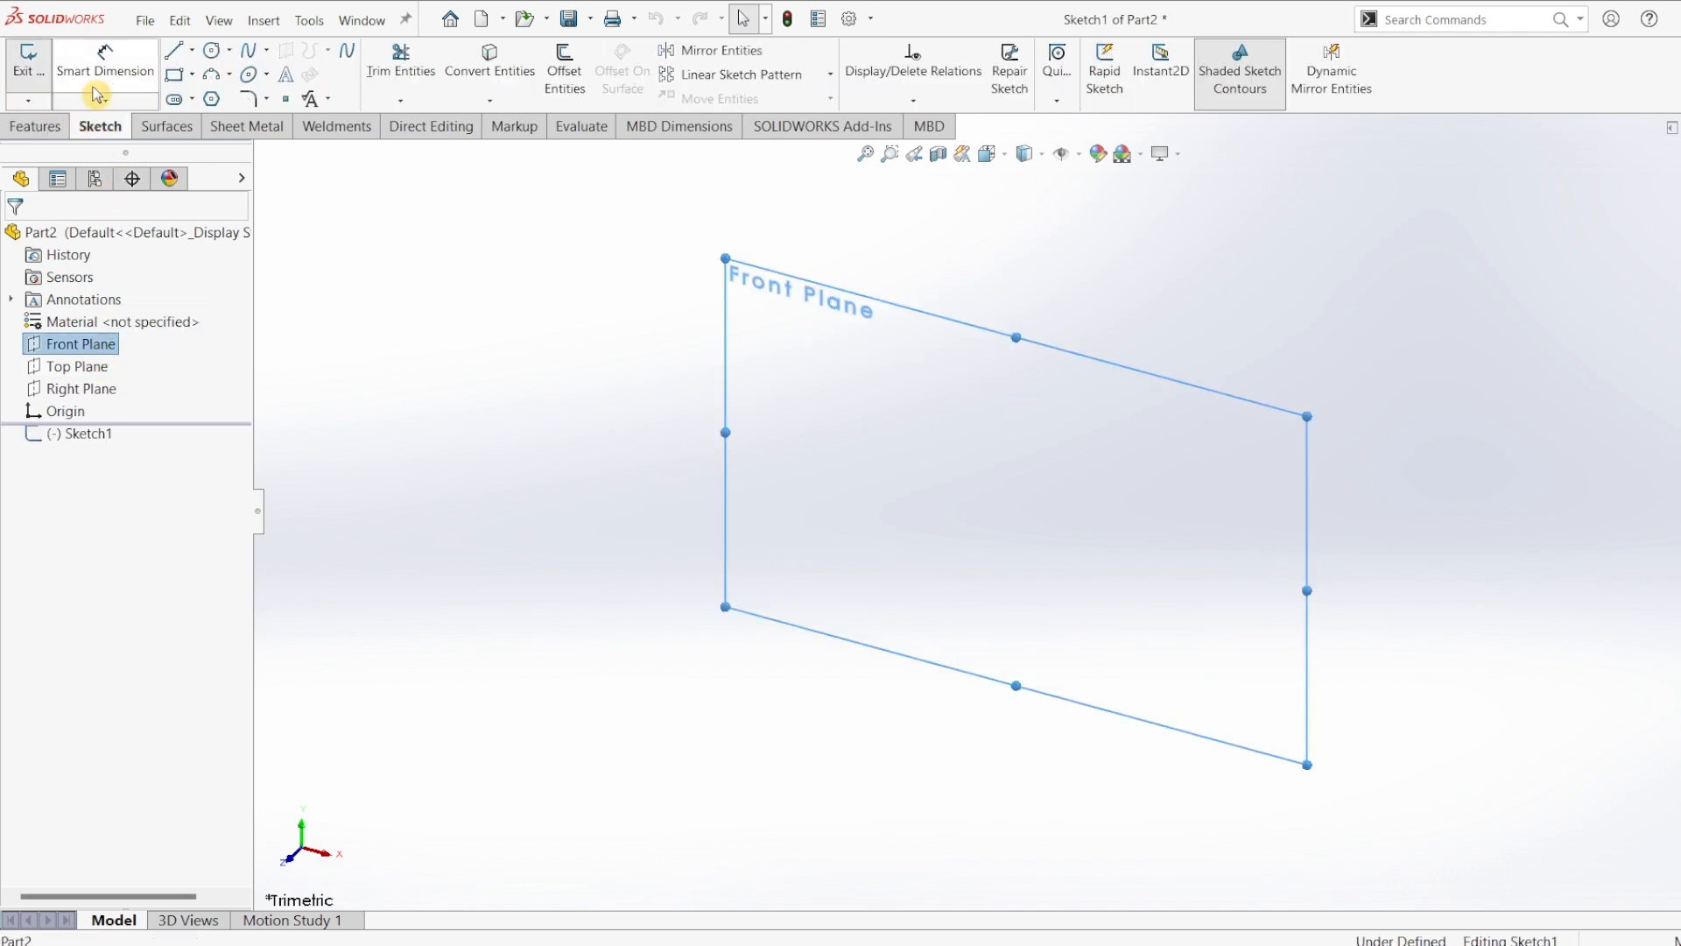
pyautogui.click(195, 53)
pyautogui.click(211, 98)
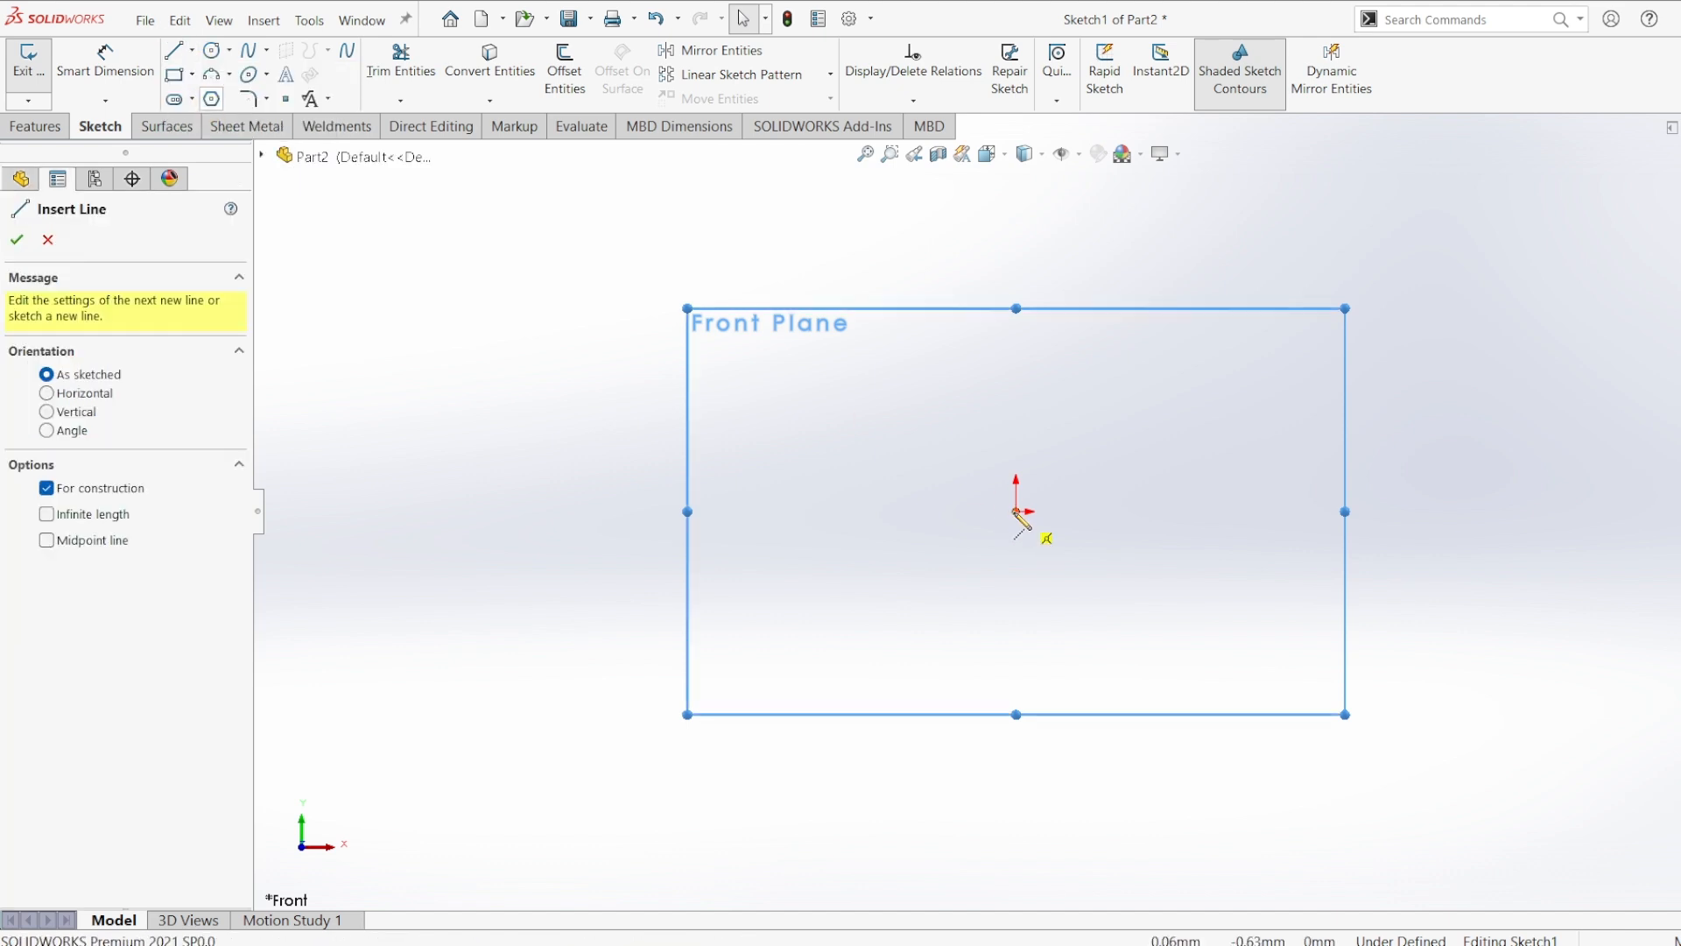
pyautogui.click(1016, 224)
pyautogui.doubleClick(898, 342)
# - Sketch a closed stepped profile left of the centerline, with a notch in its top, base level with the origin and inner side about 93 mm tall
pyautogui.click(174, 52)
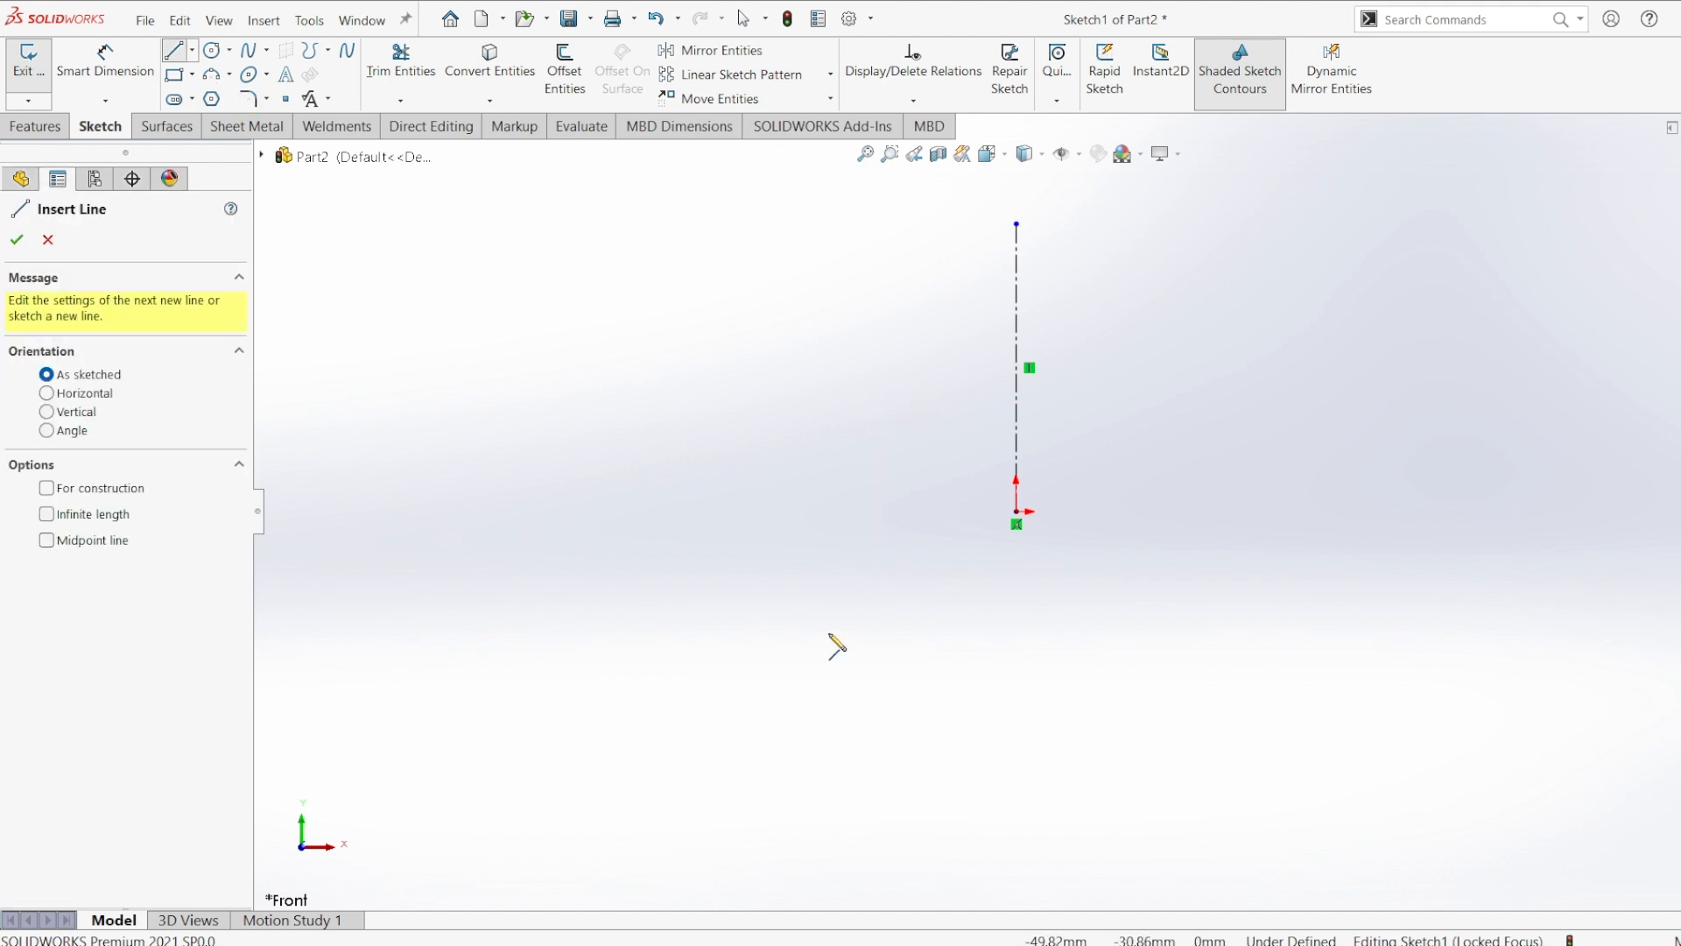
pyautogui.click(854, 512)
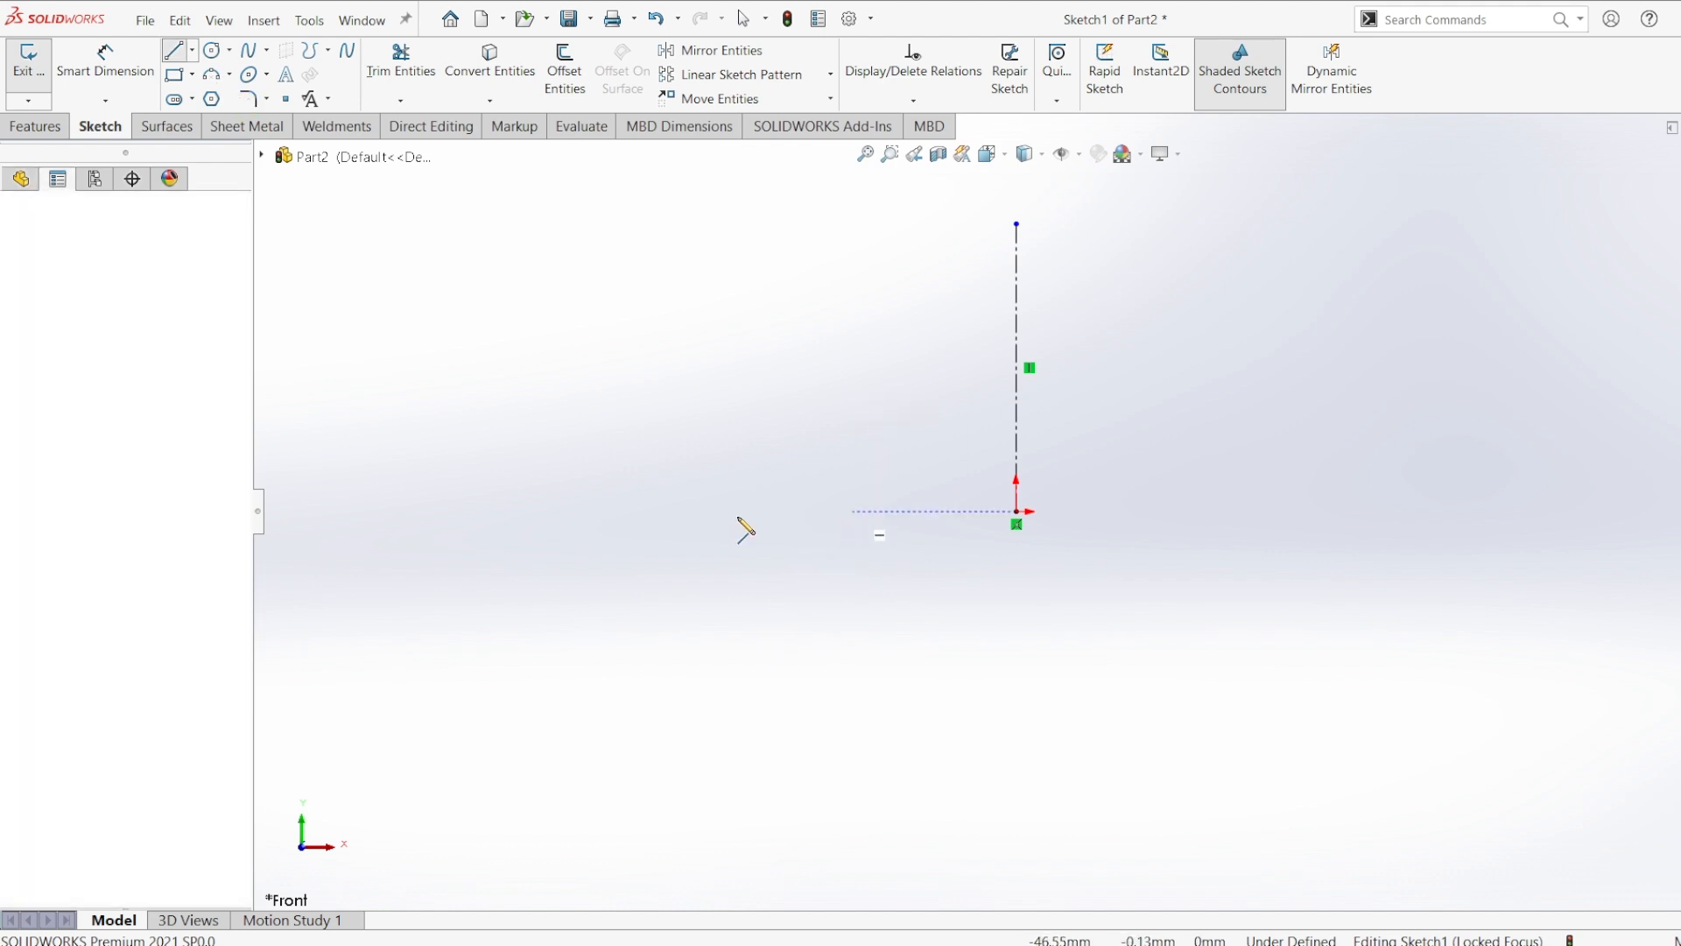
pyautogui.click(497, 512)
pyautogui.click(496, 464)
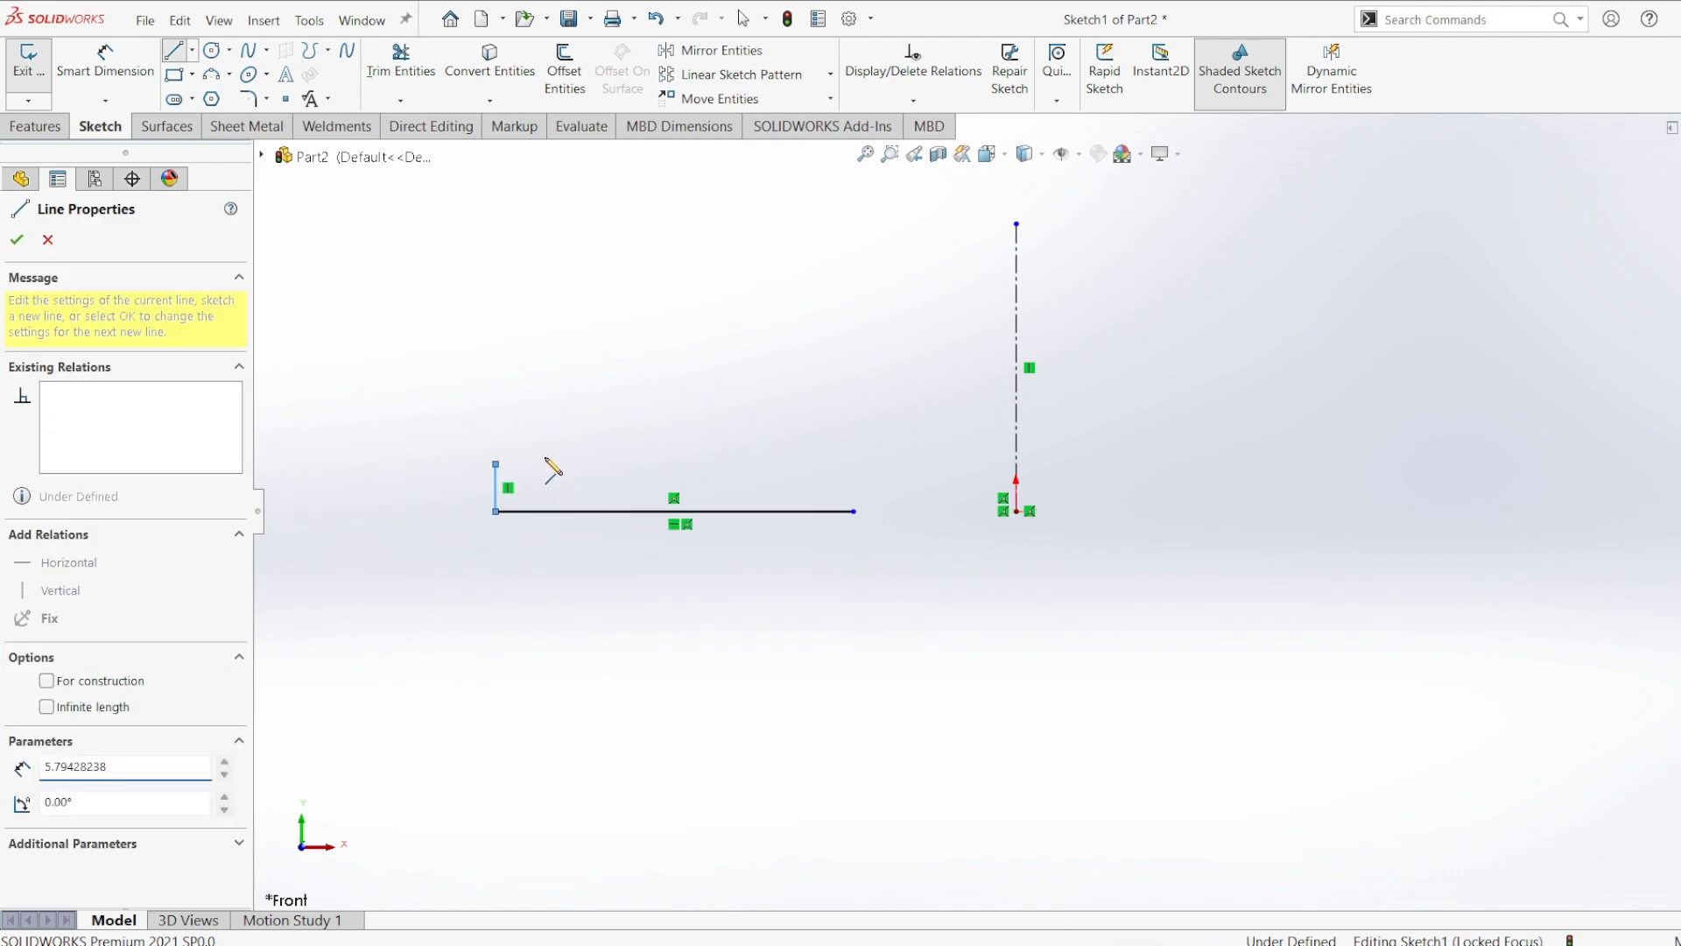
pyautogui.click(571, 464)
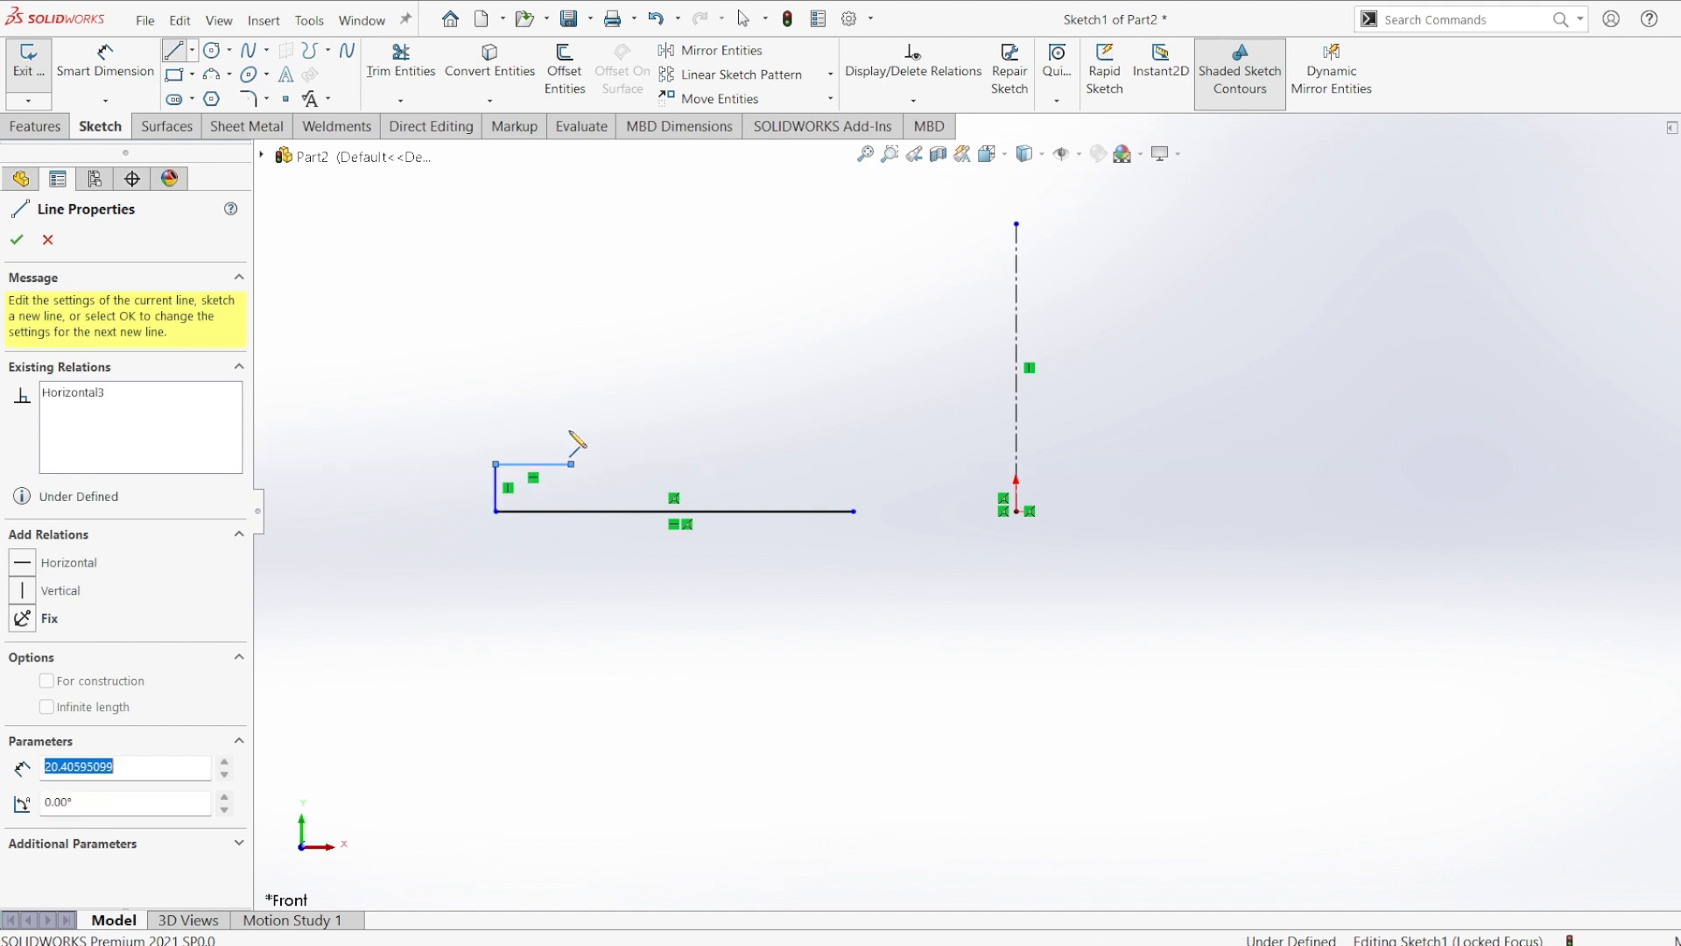
pyautogui.click(571, 208)
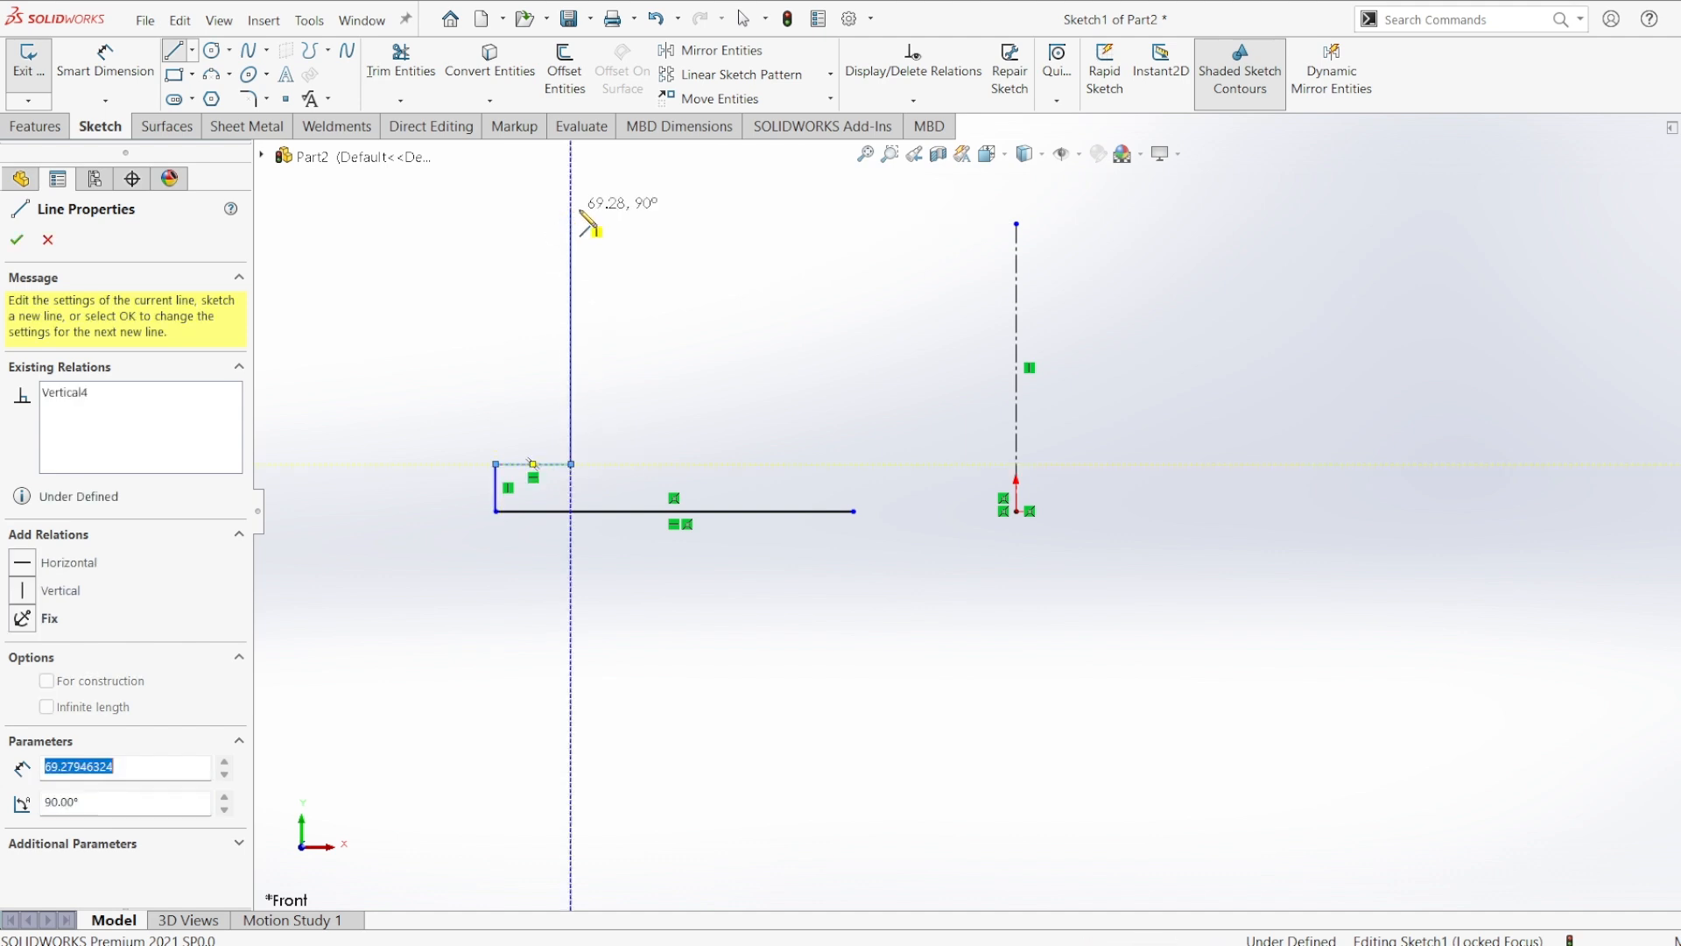
pyautogui.click(618, 209)
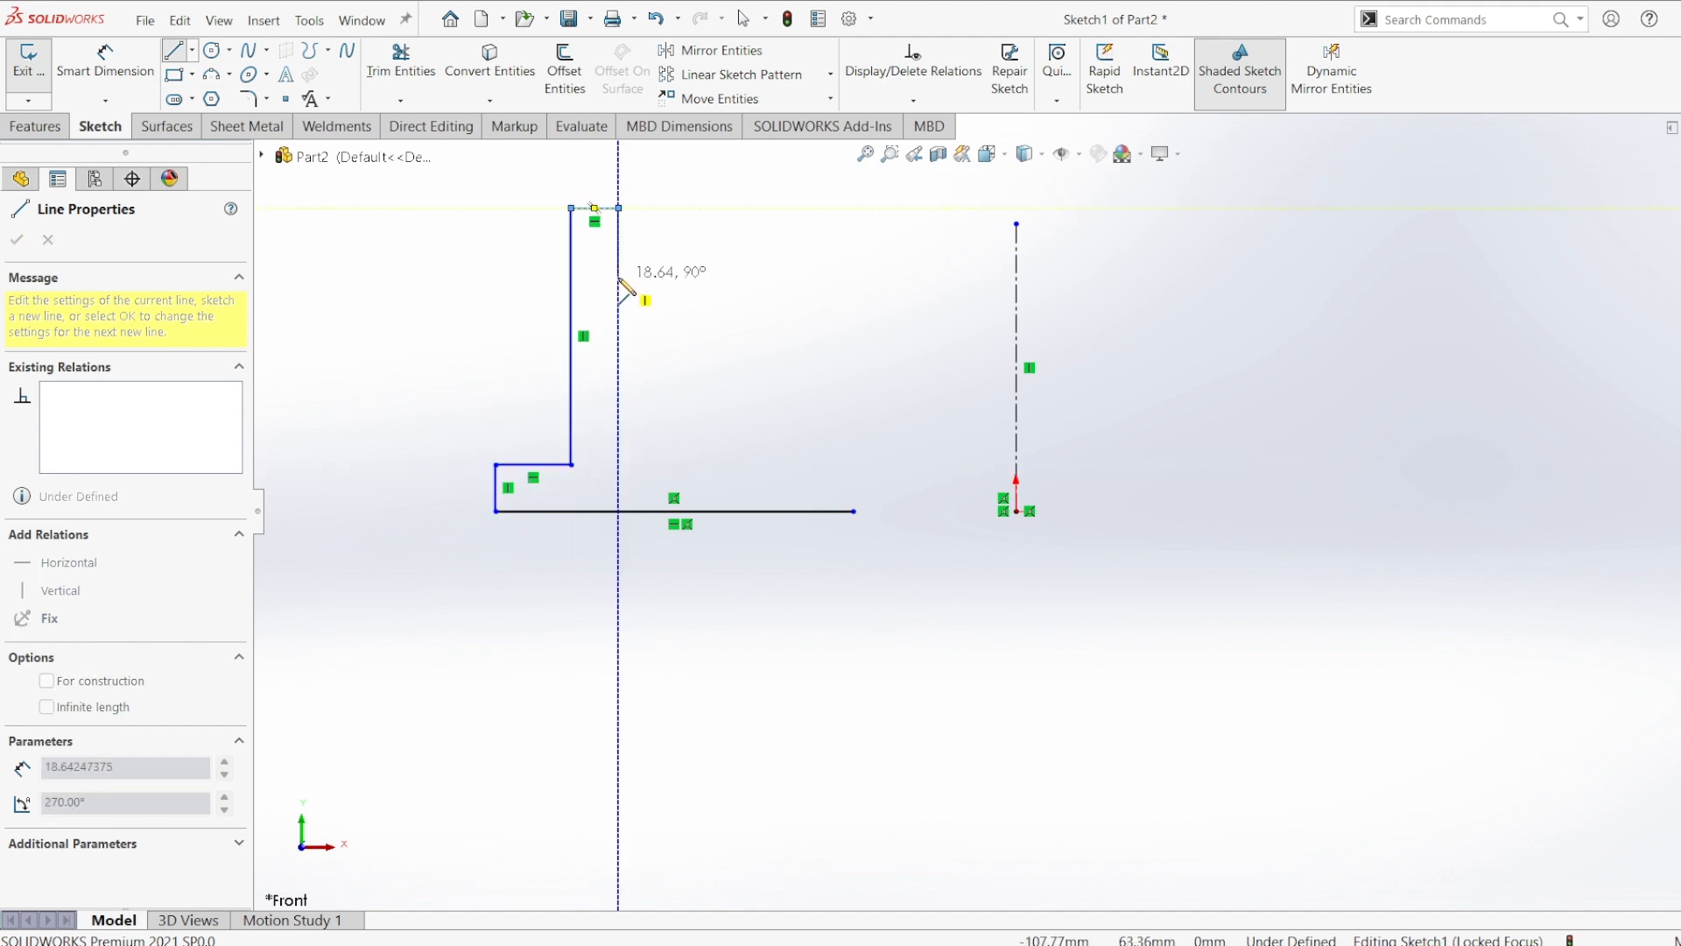
pyautogui.click(618, 283)
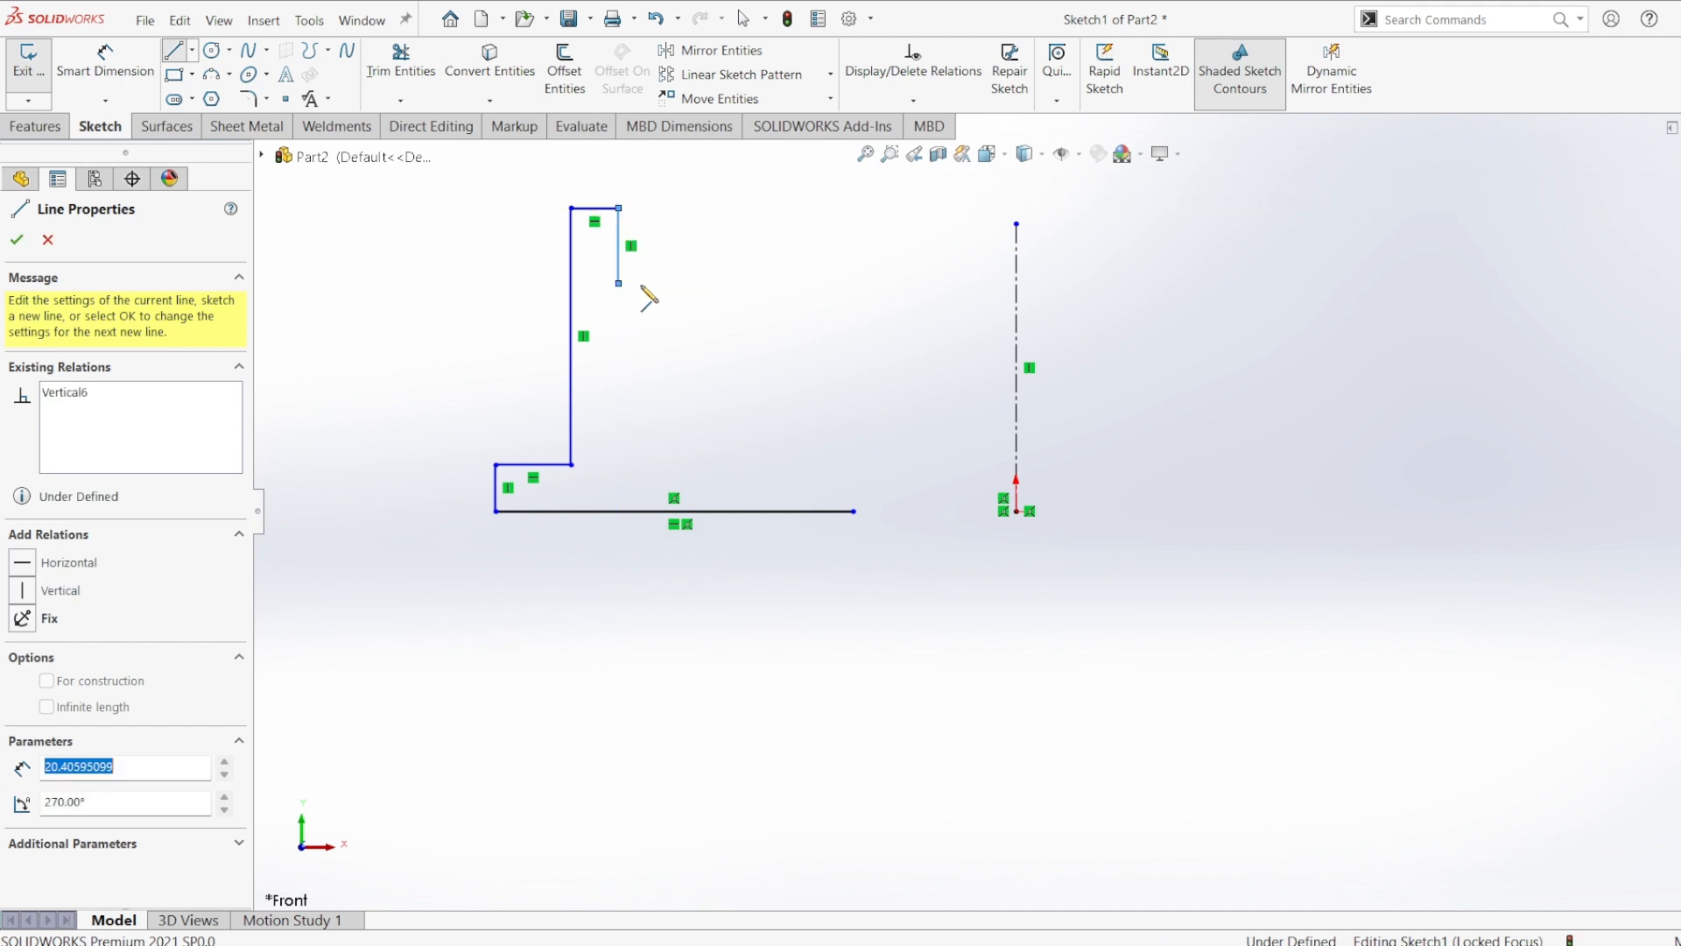
pyautogui.click(775, 283)
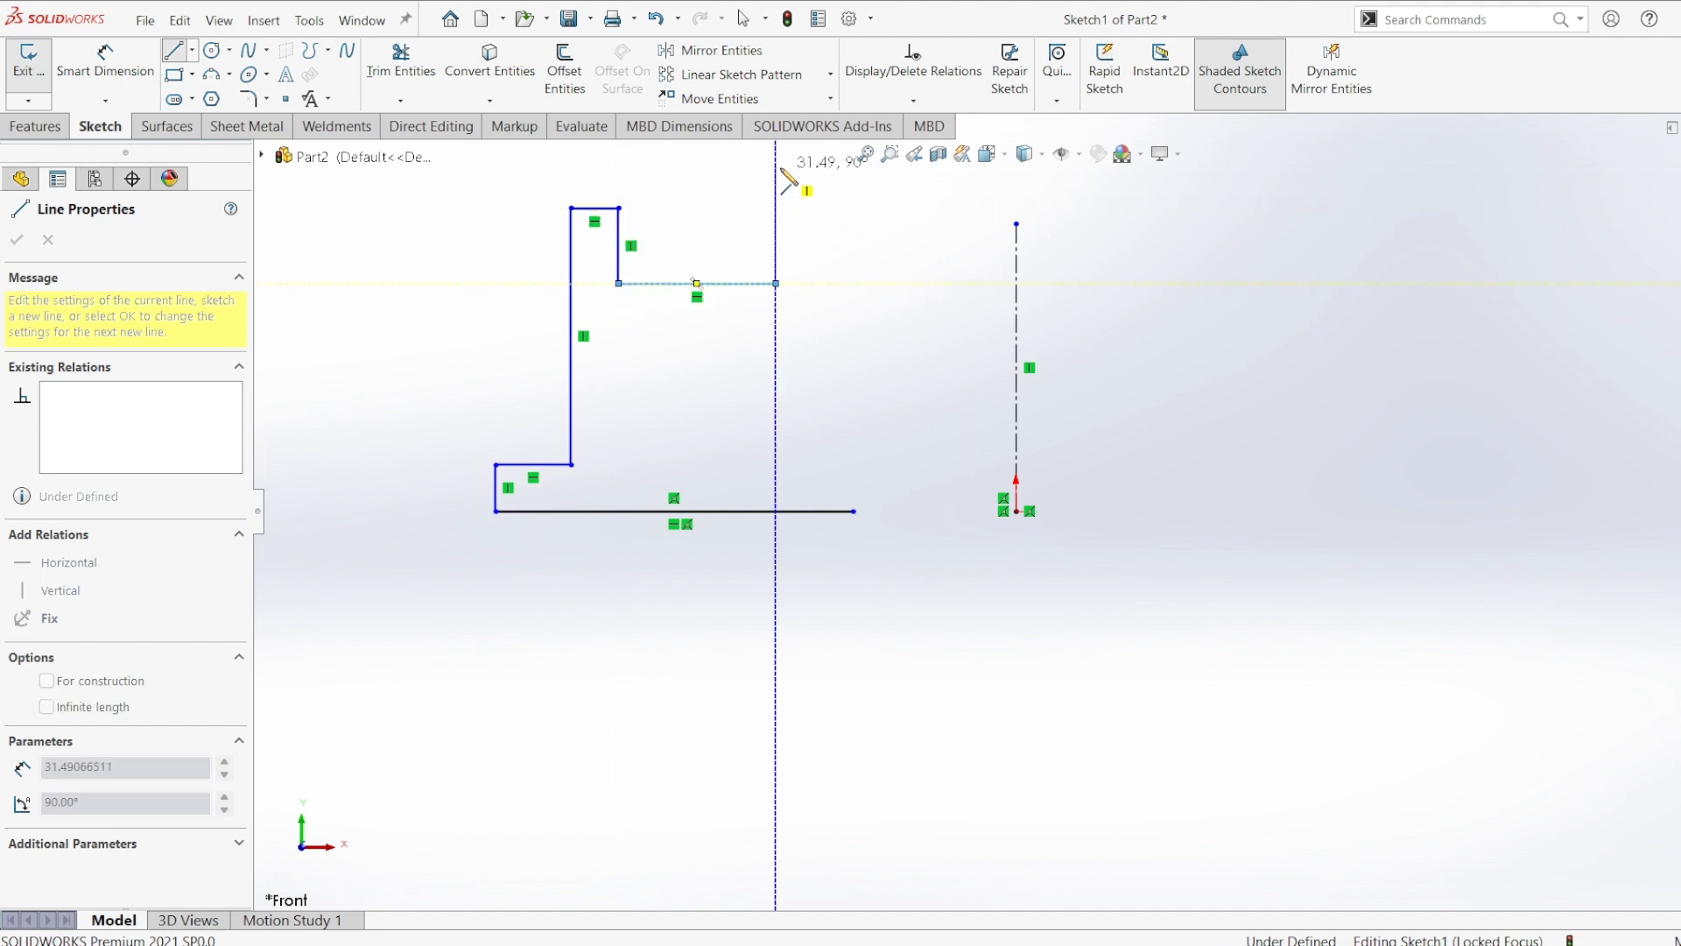
pyautogui.click(854, 167)
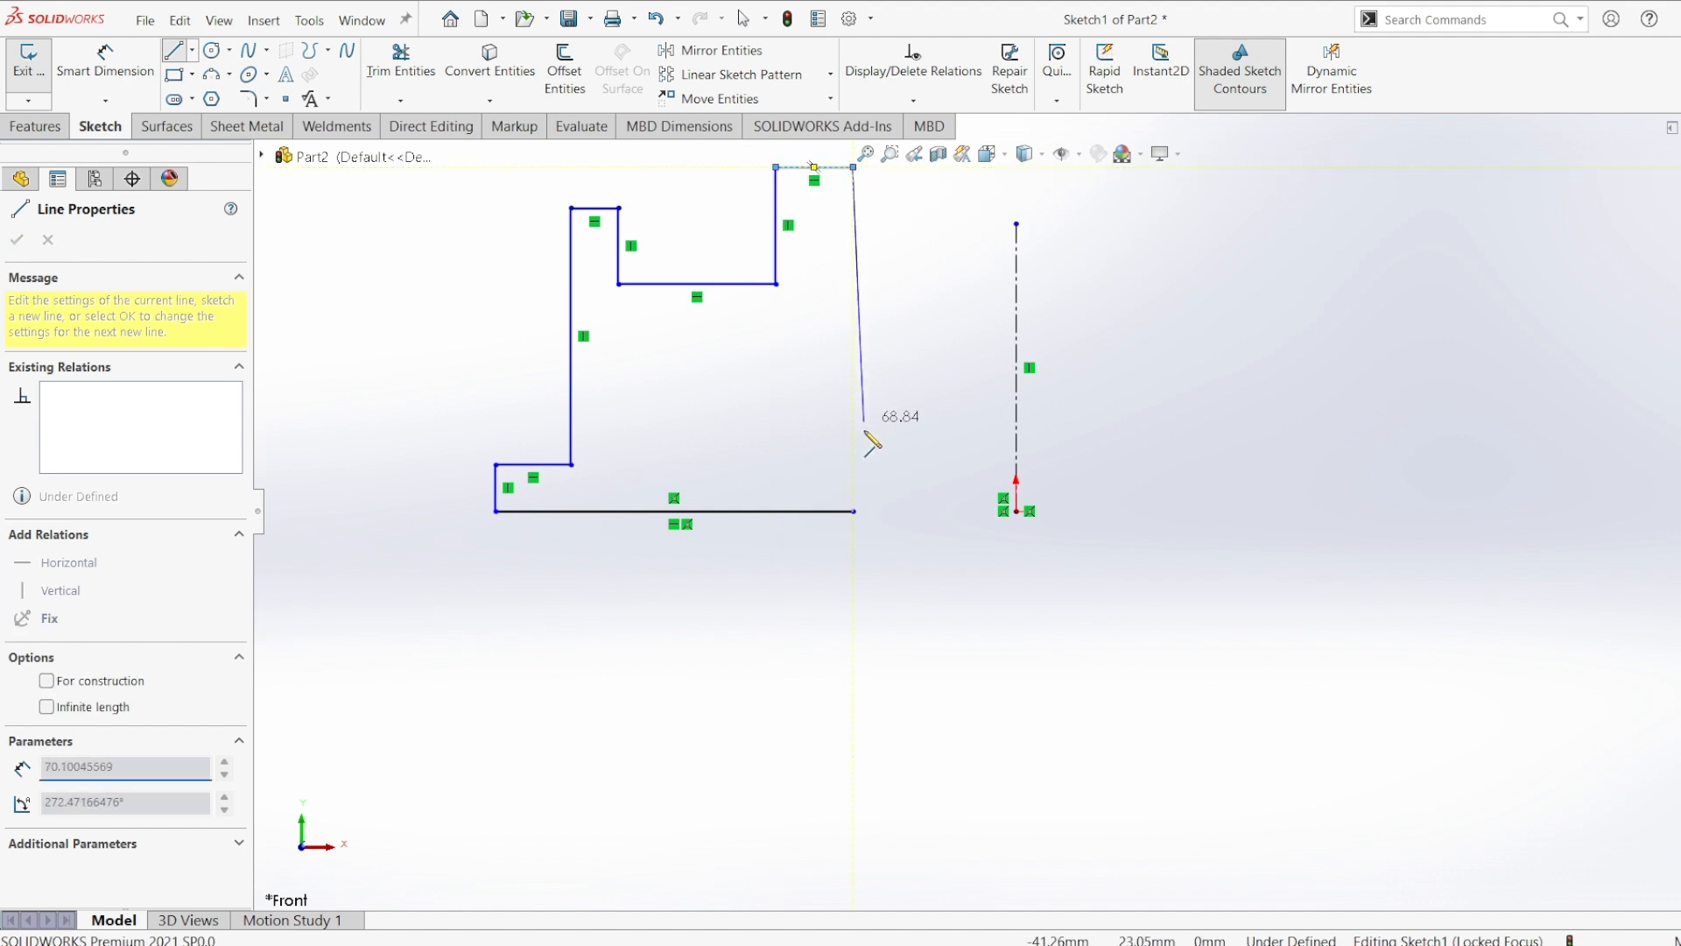
pyautogui.click(860, 518)
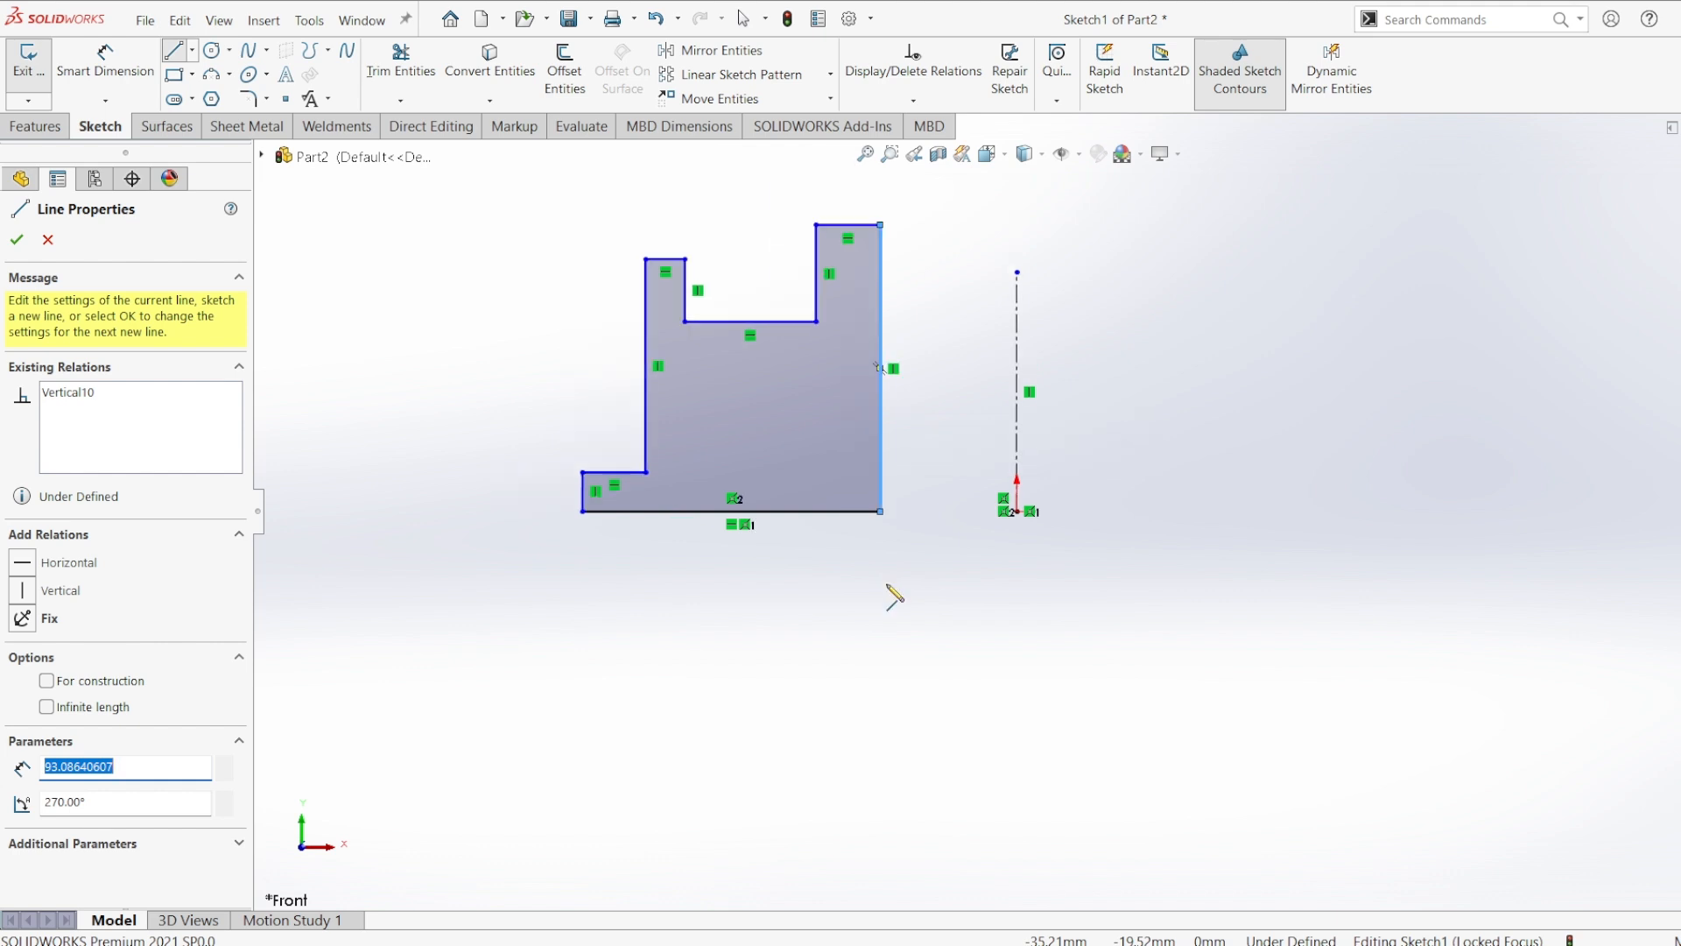
# - Dimension the outermost vertical edge of the base flange 50 mm from the centerline
pyautogui.click(106, 62)
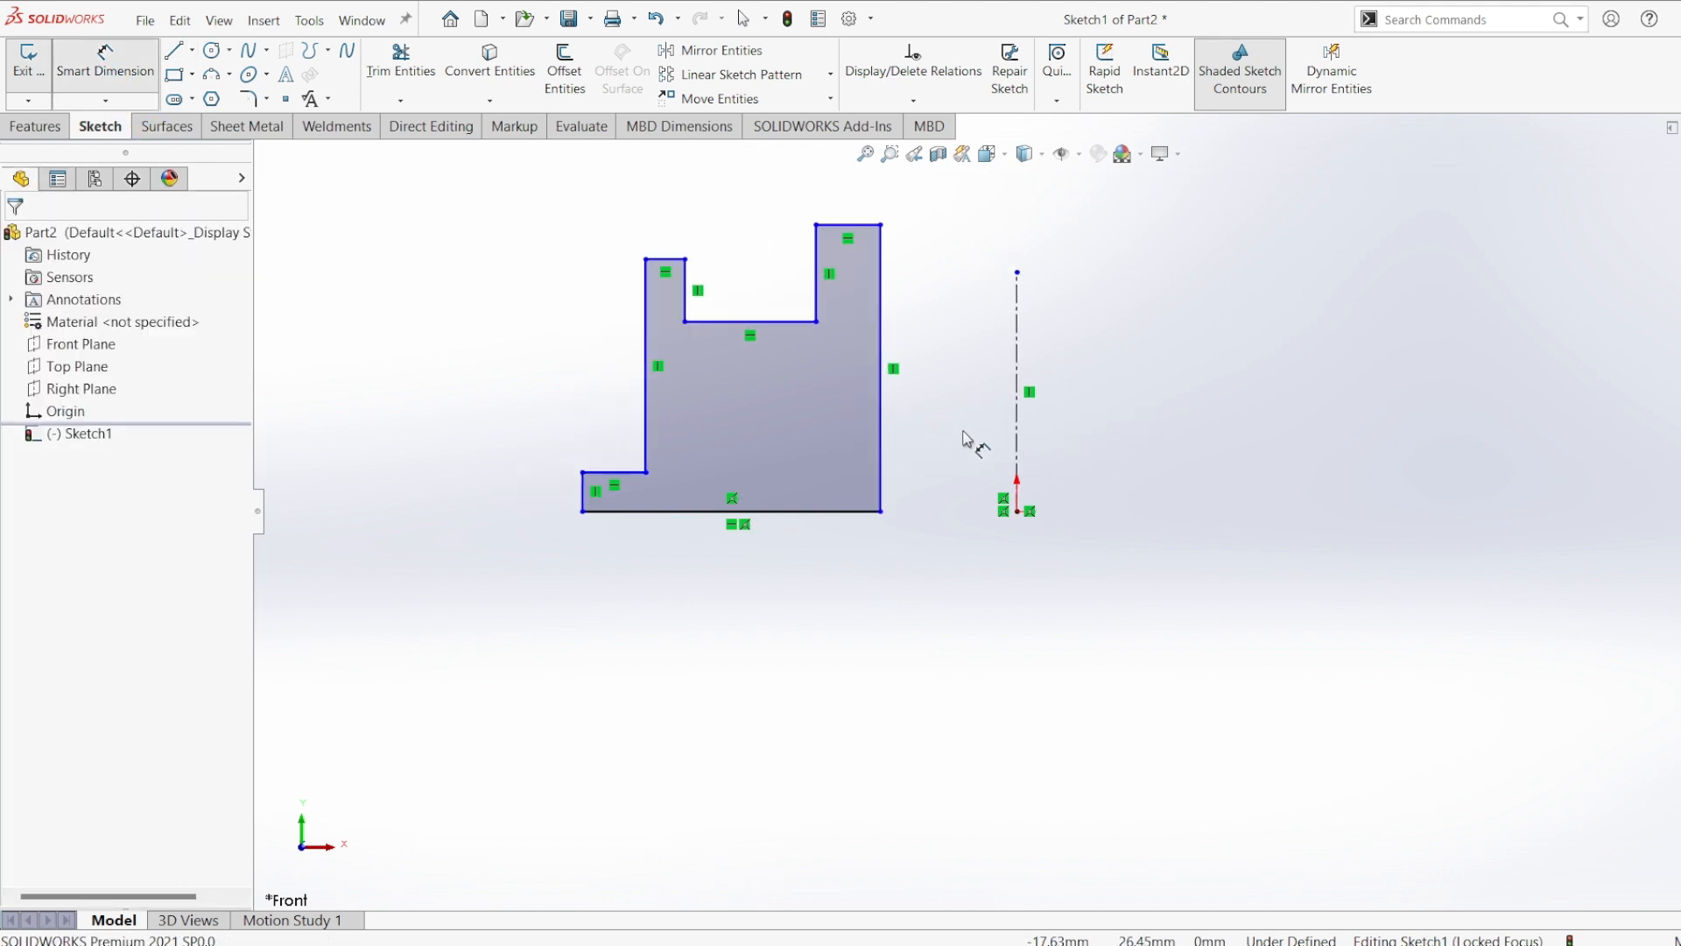
pyautogui.click(1018, 462)
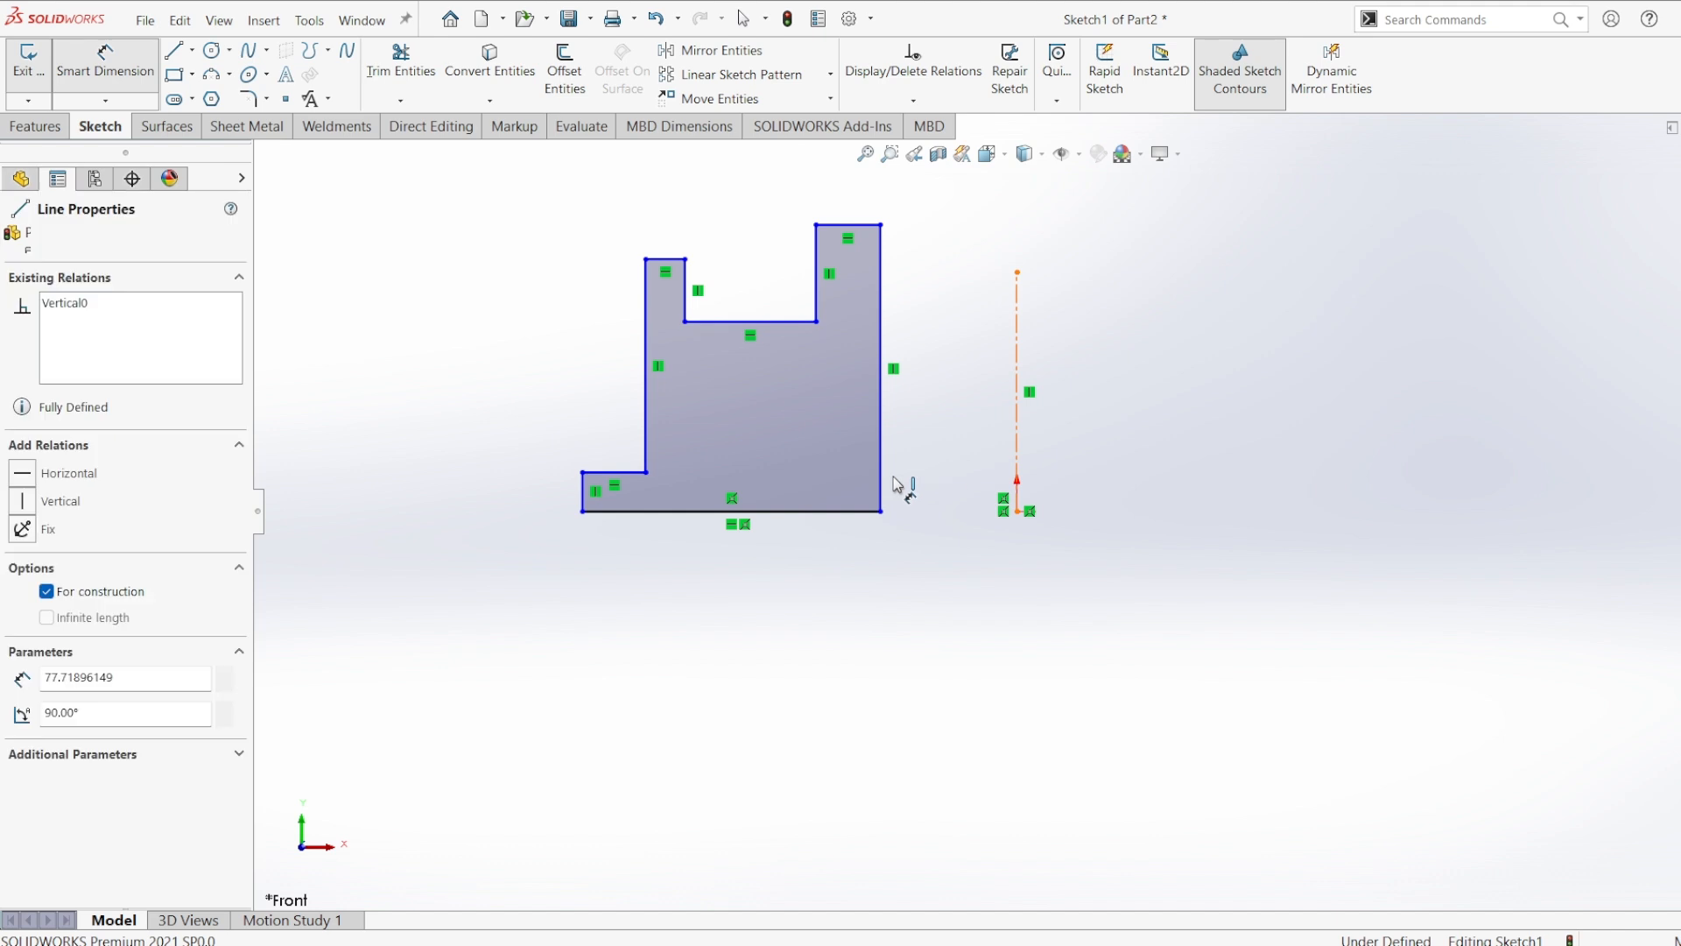
pyautogui.click(584, 500)
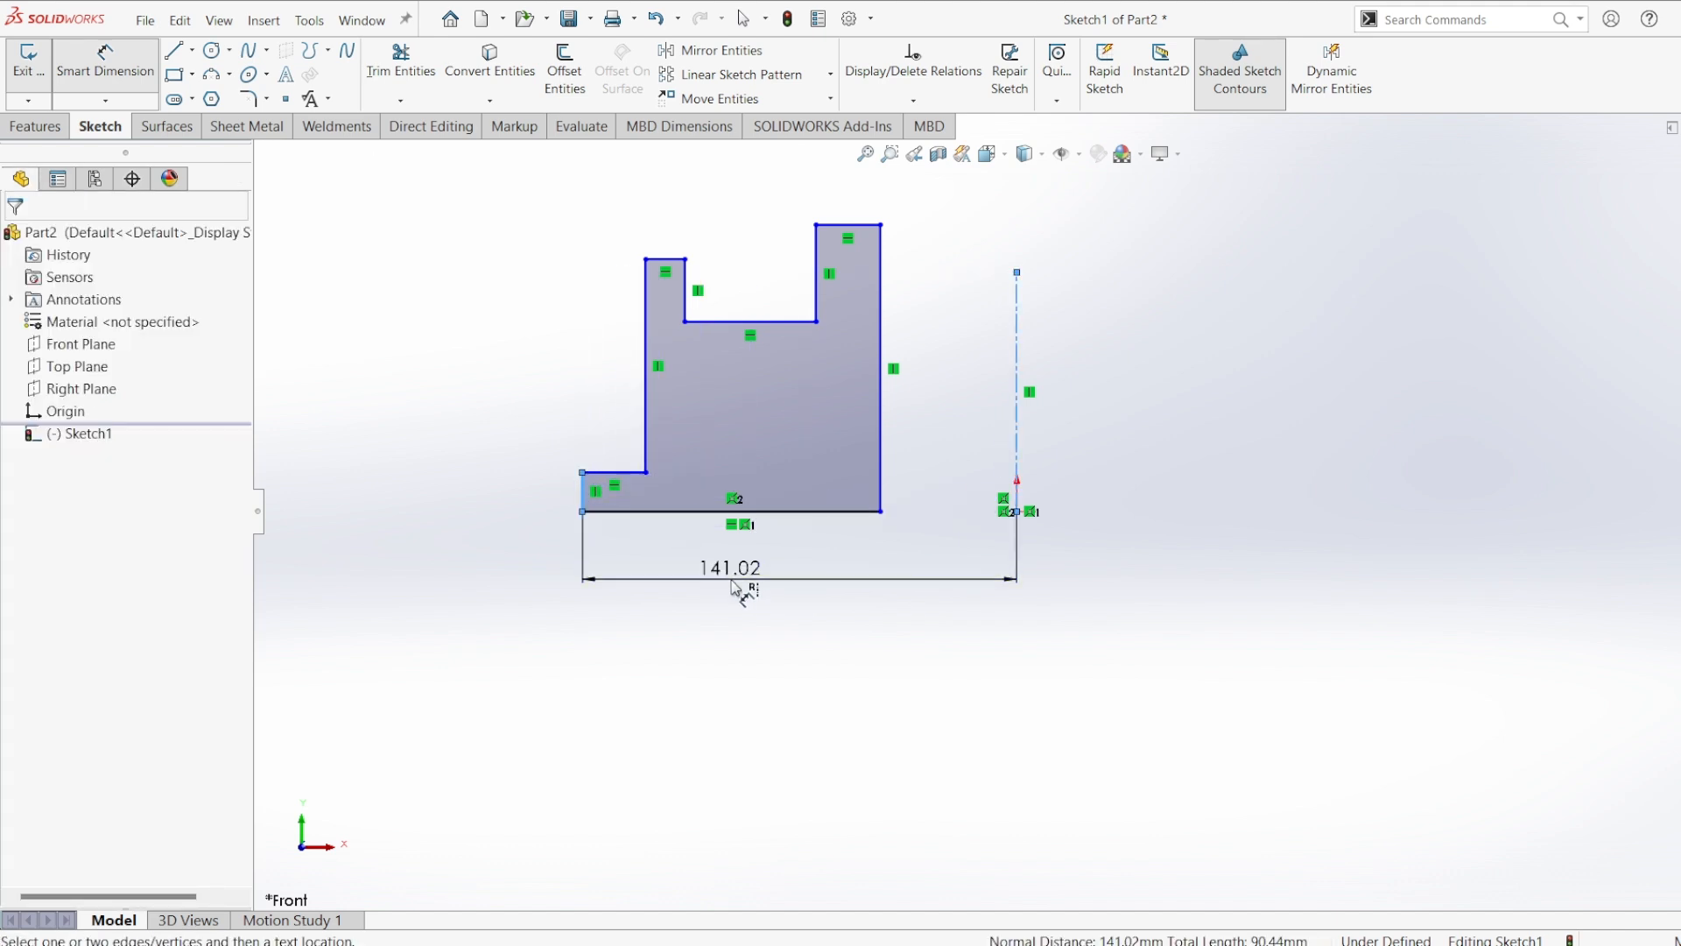
pyautogui.click(750, 585)
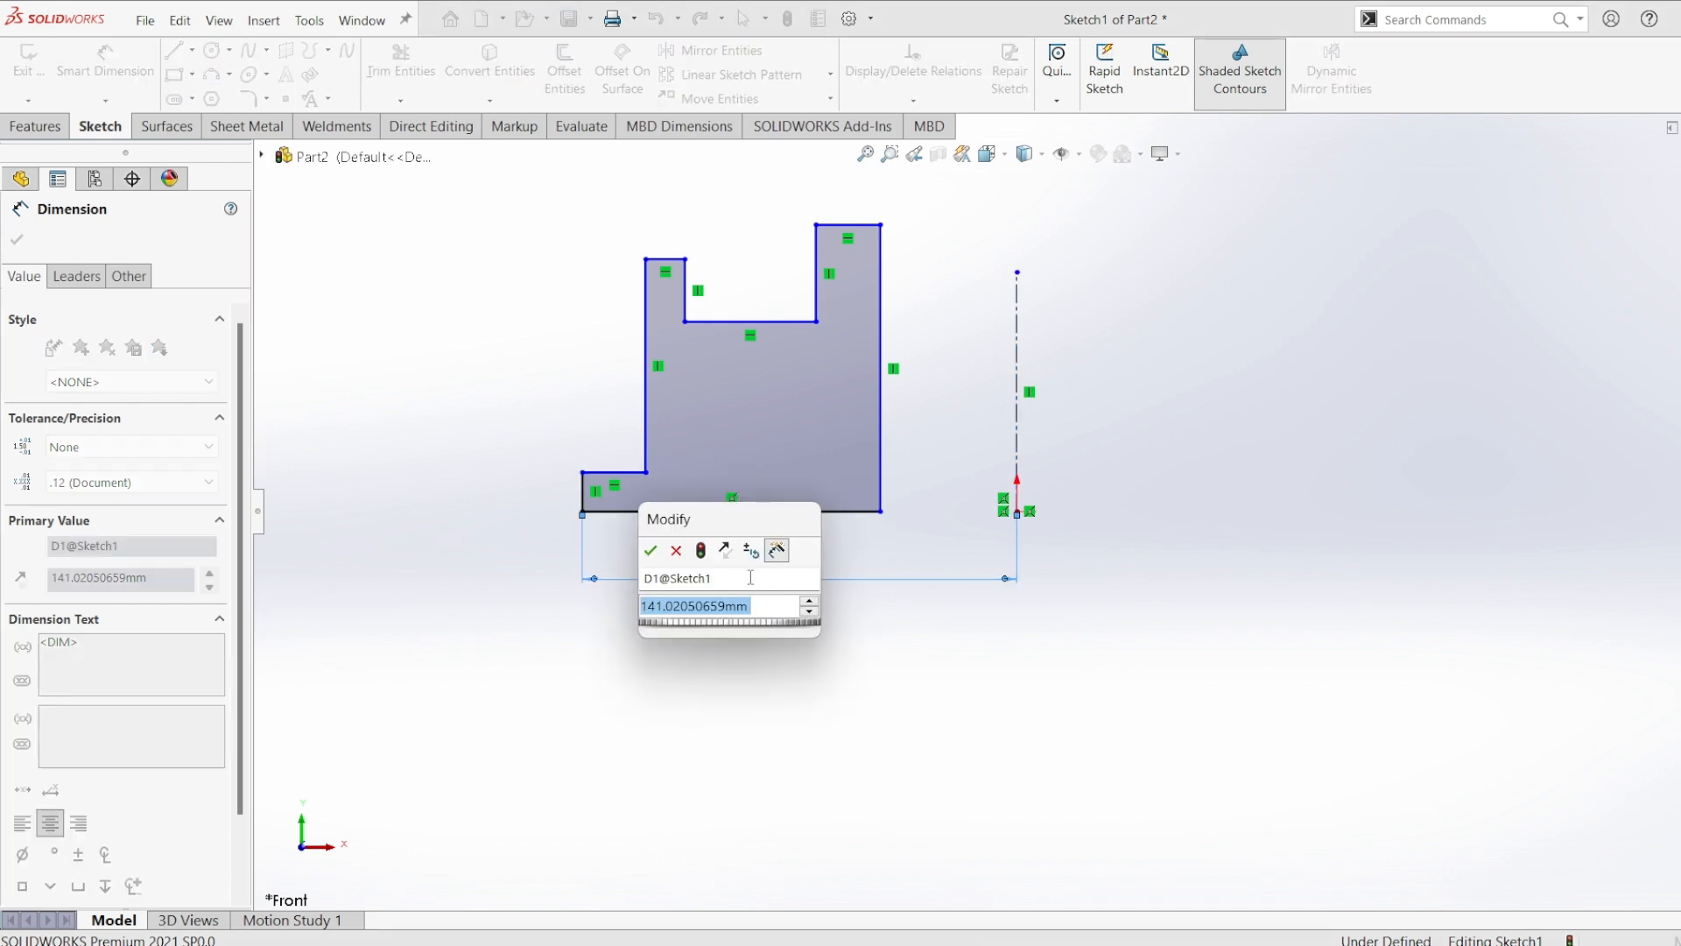
pyautogui.write('50')
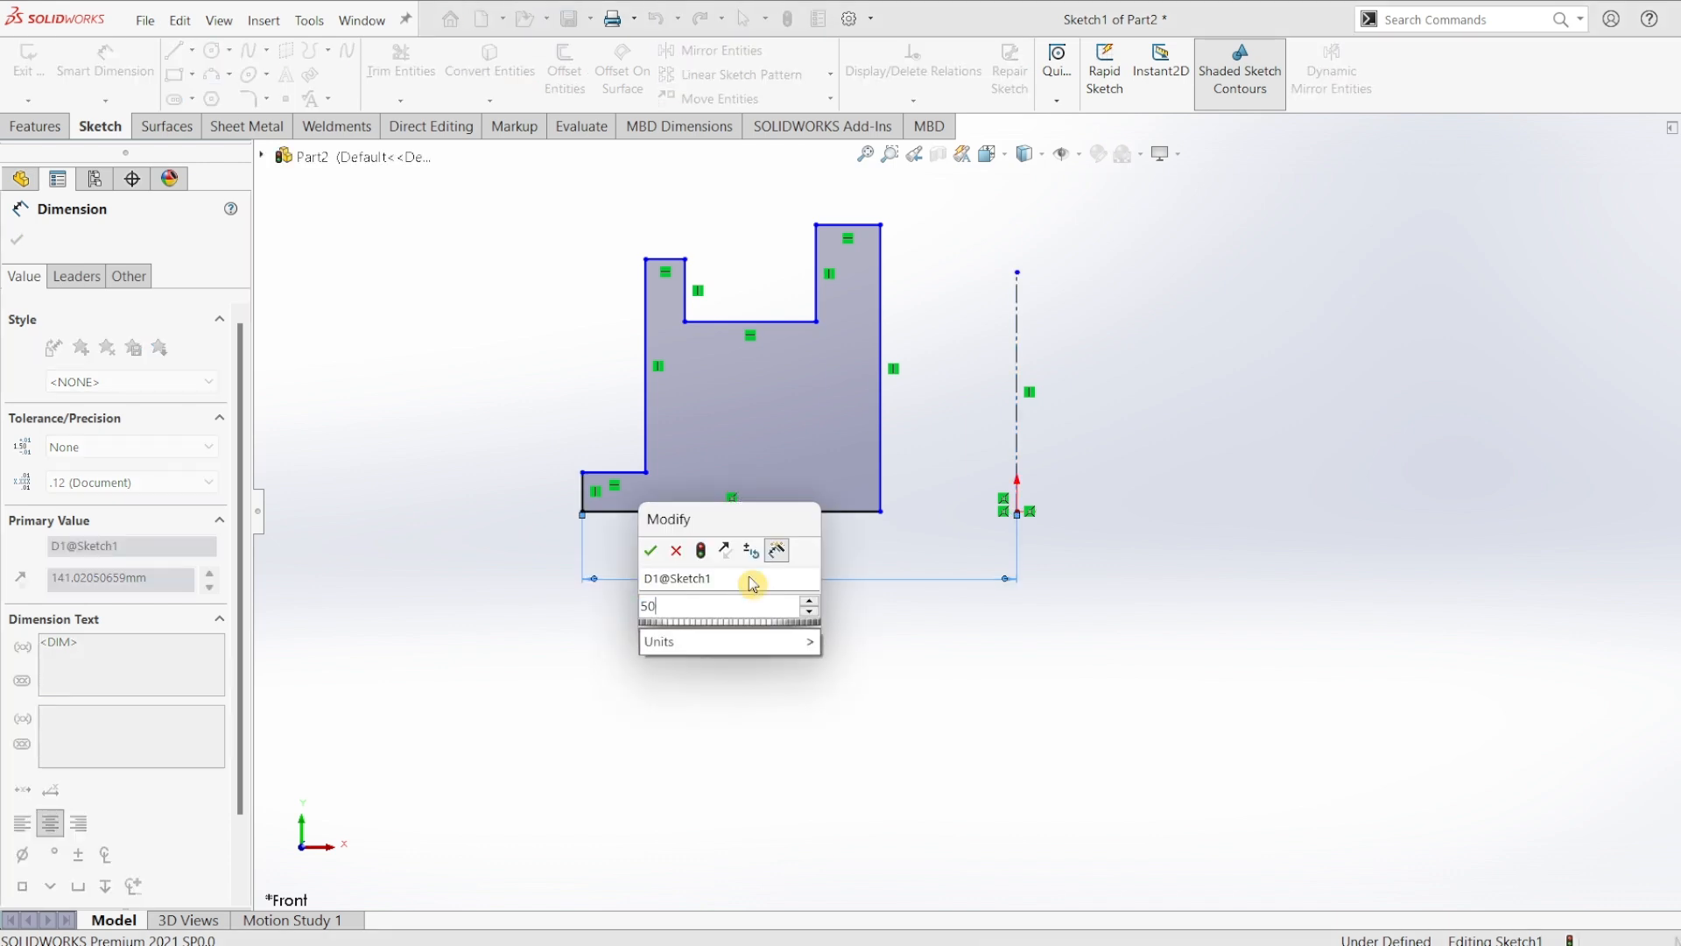
pyautogui.press('Return')
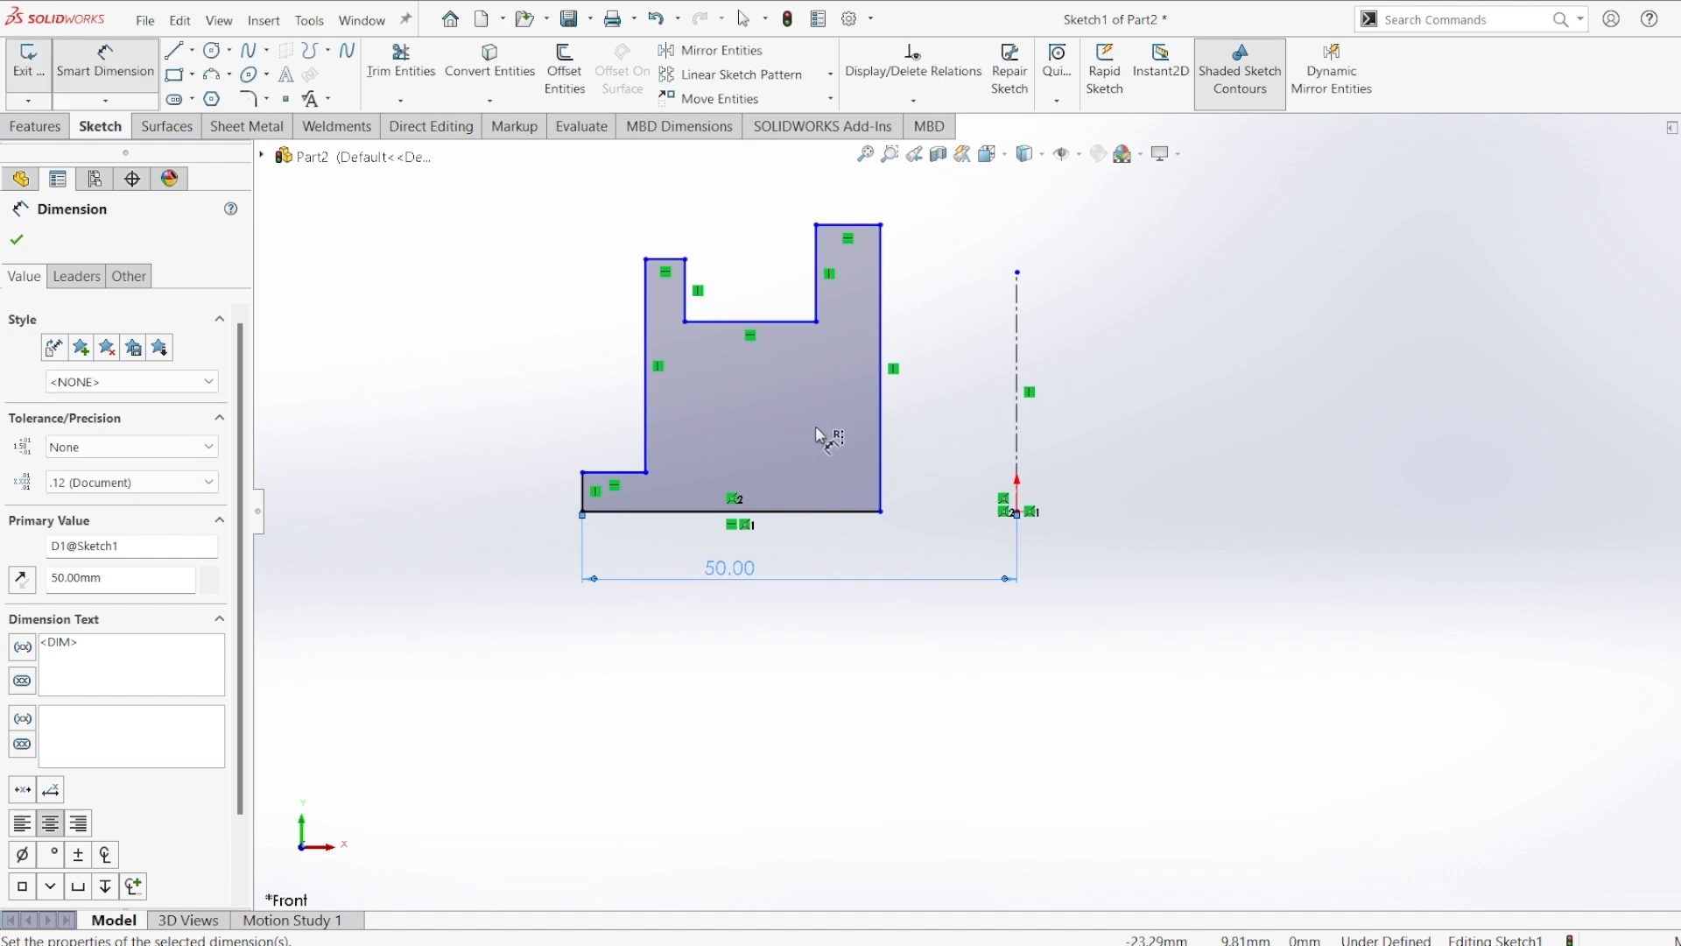
# - Dimension the profile's inner vertical side 16.5 mm and the outer wall above the flange 42.5 mm from the centerline
pyautogui.click(882, 450)
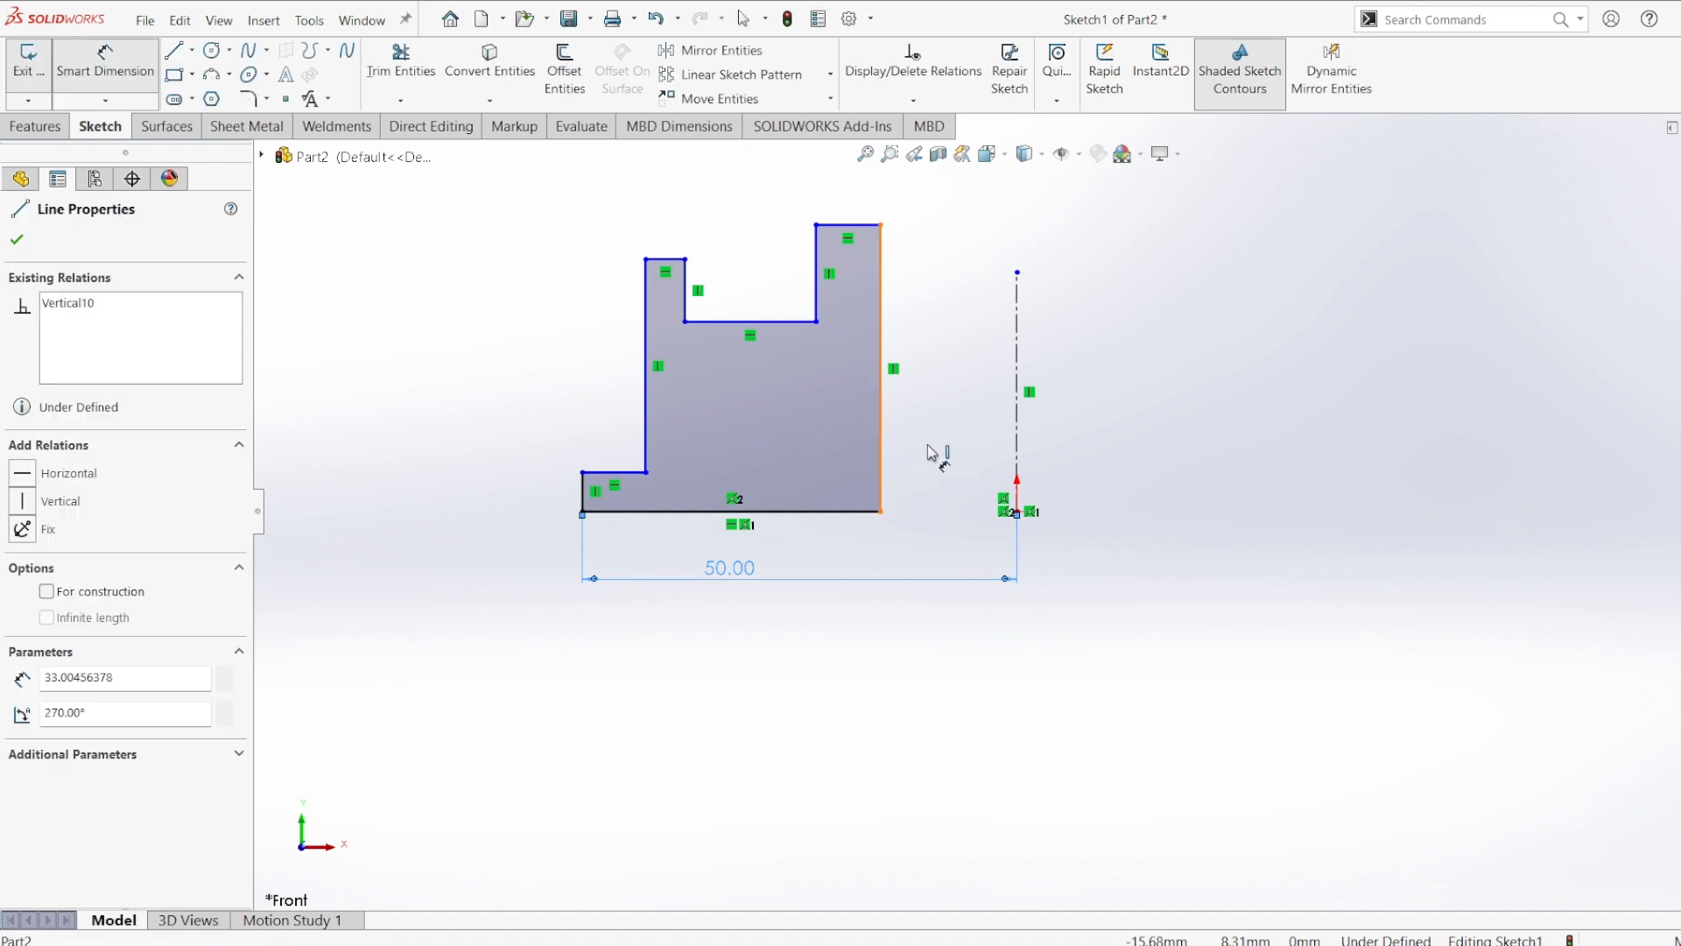
pyautogui.click(954, 453)
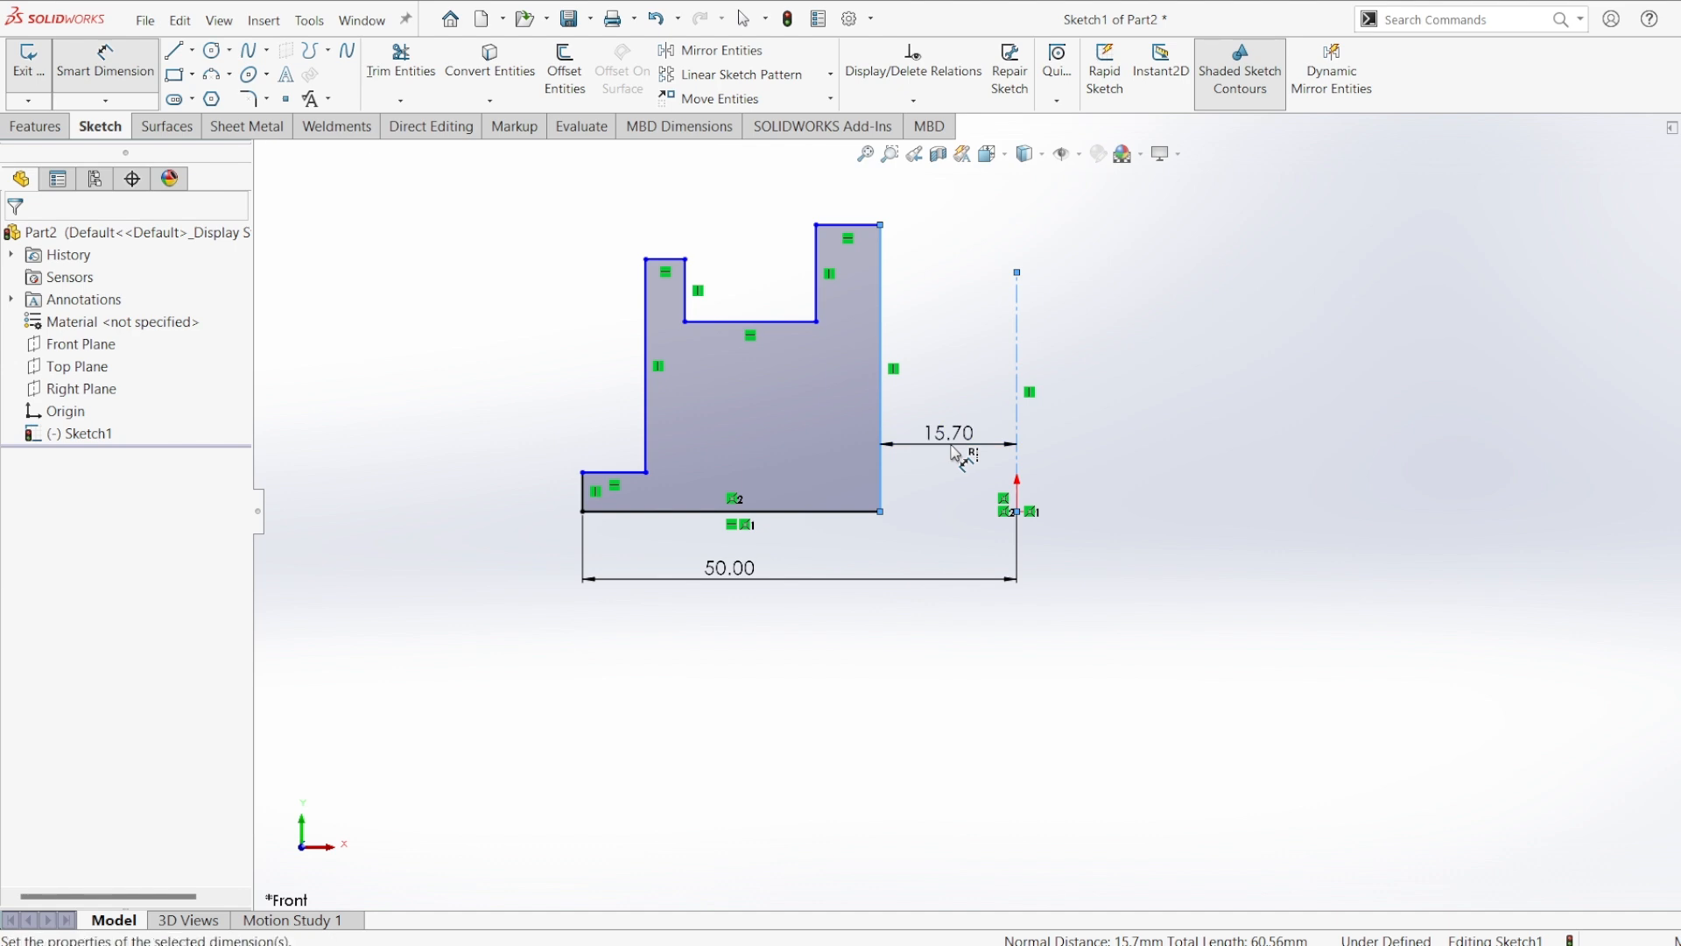
pyautogui.press('Return')
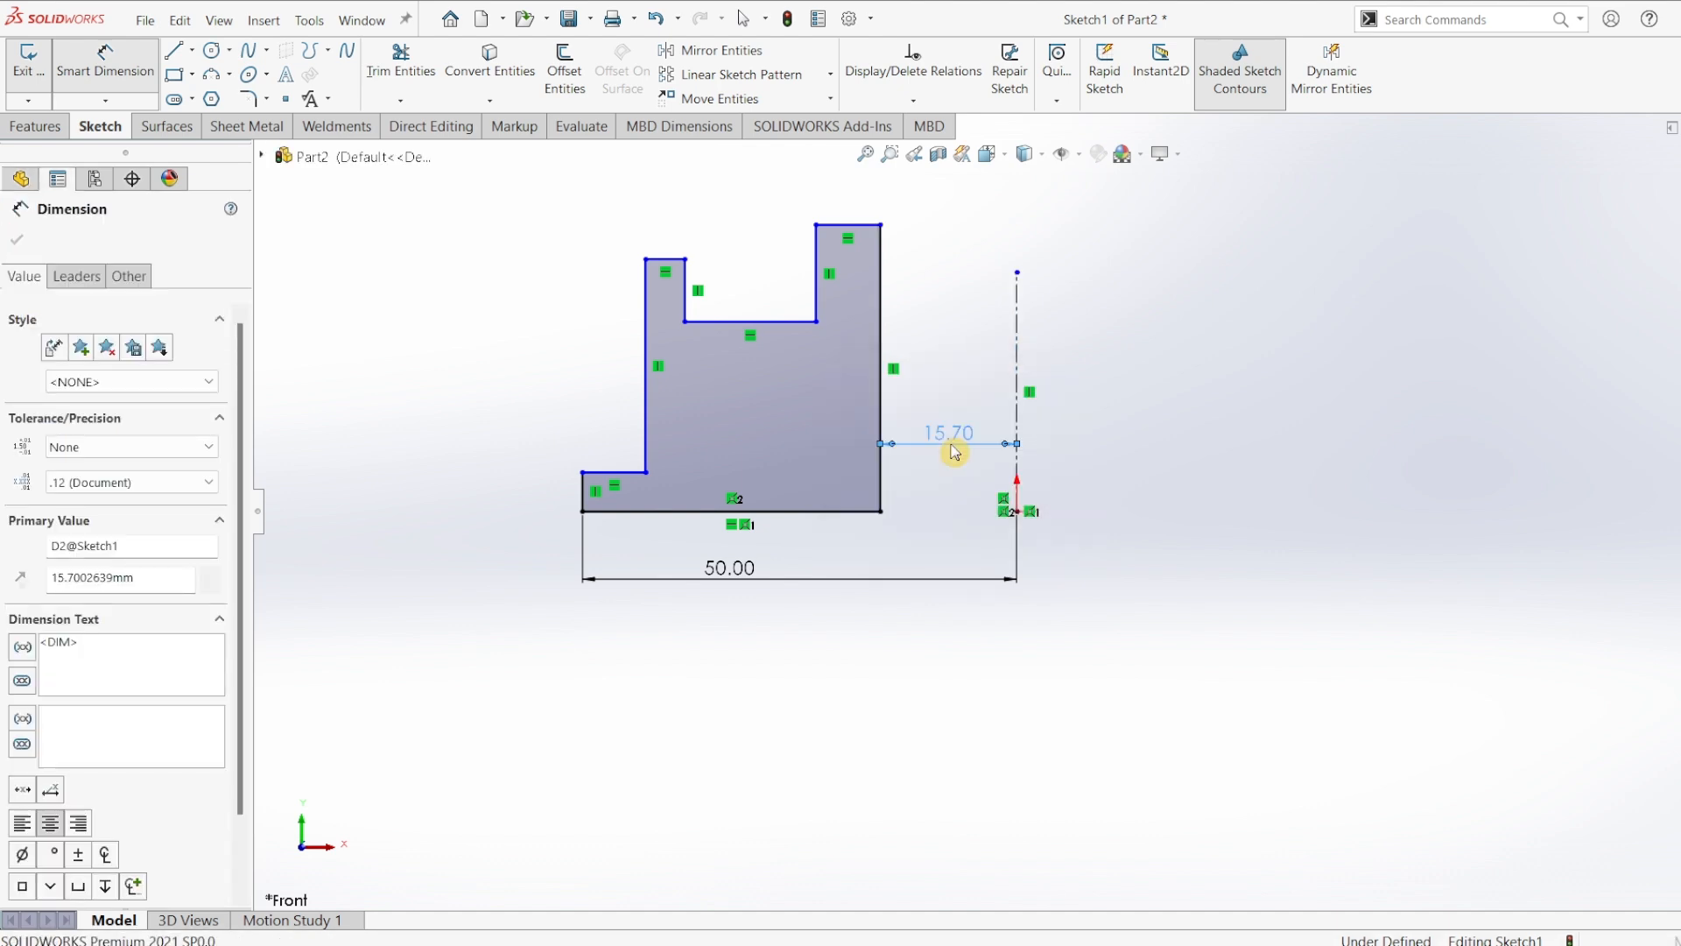
pyautogui.click(648, 415)
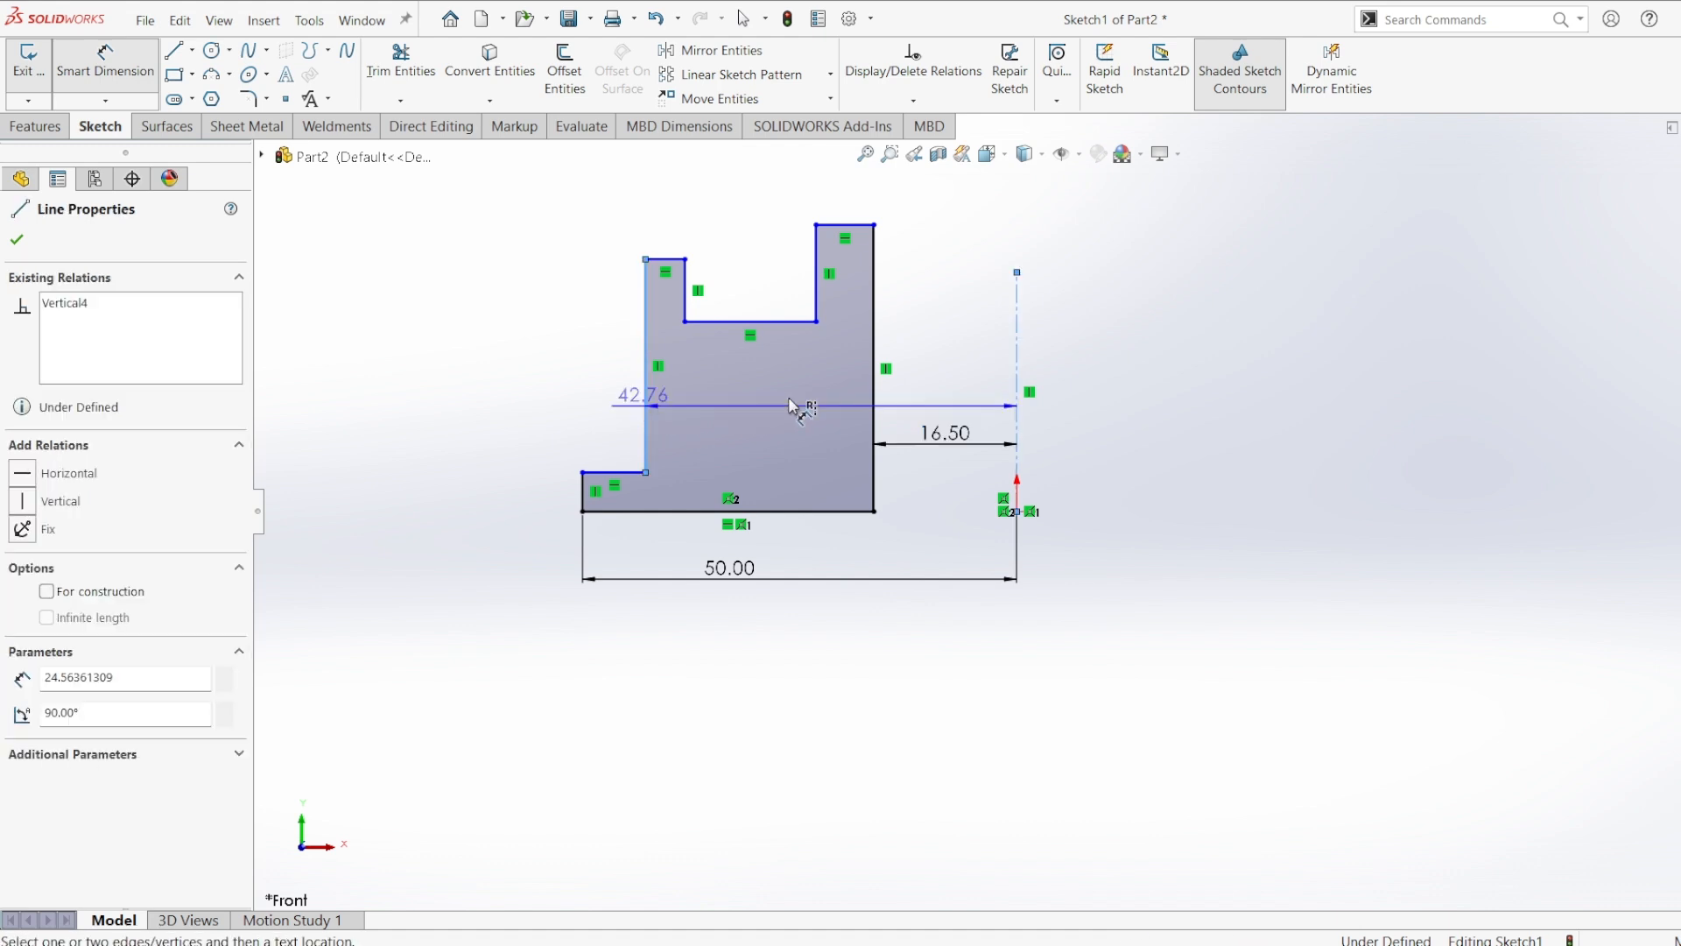
pyautogui.click(795, 408)
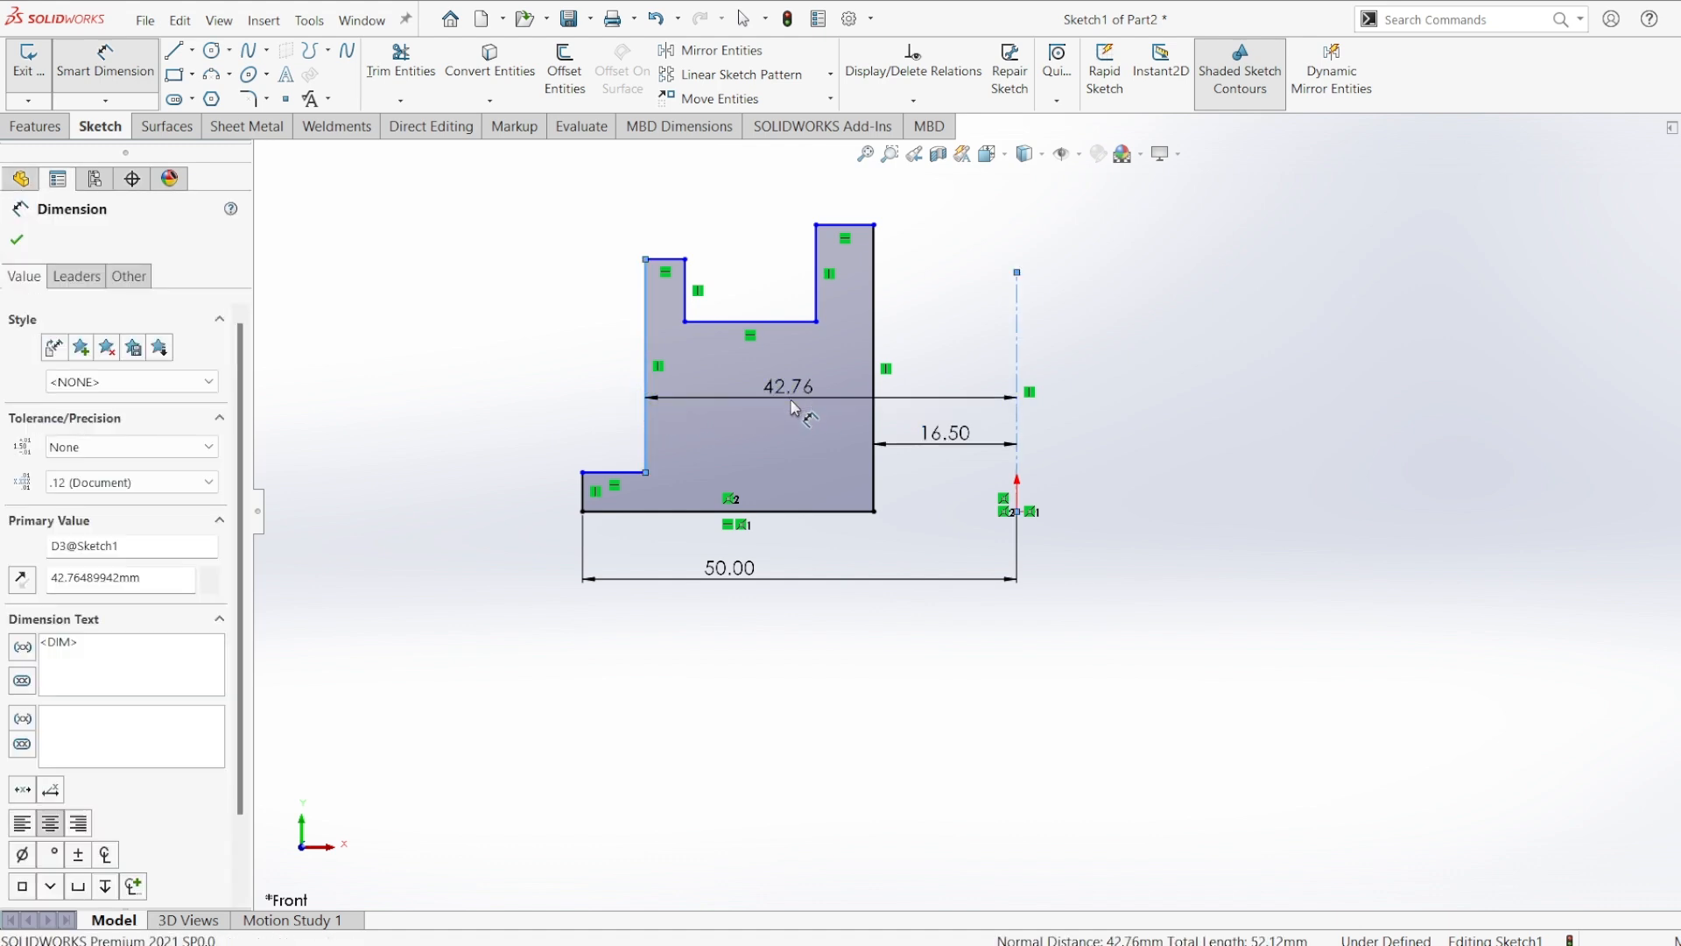
pyautogui.write('42.5')
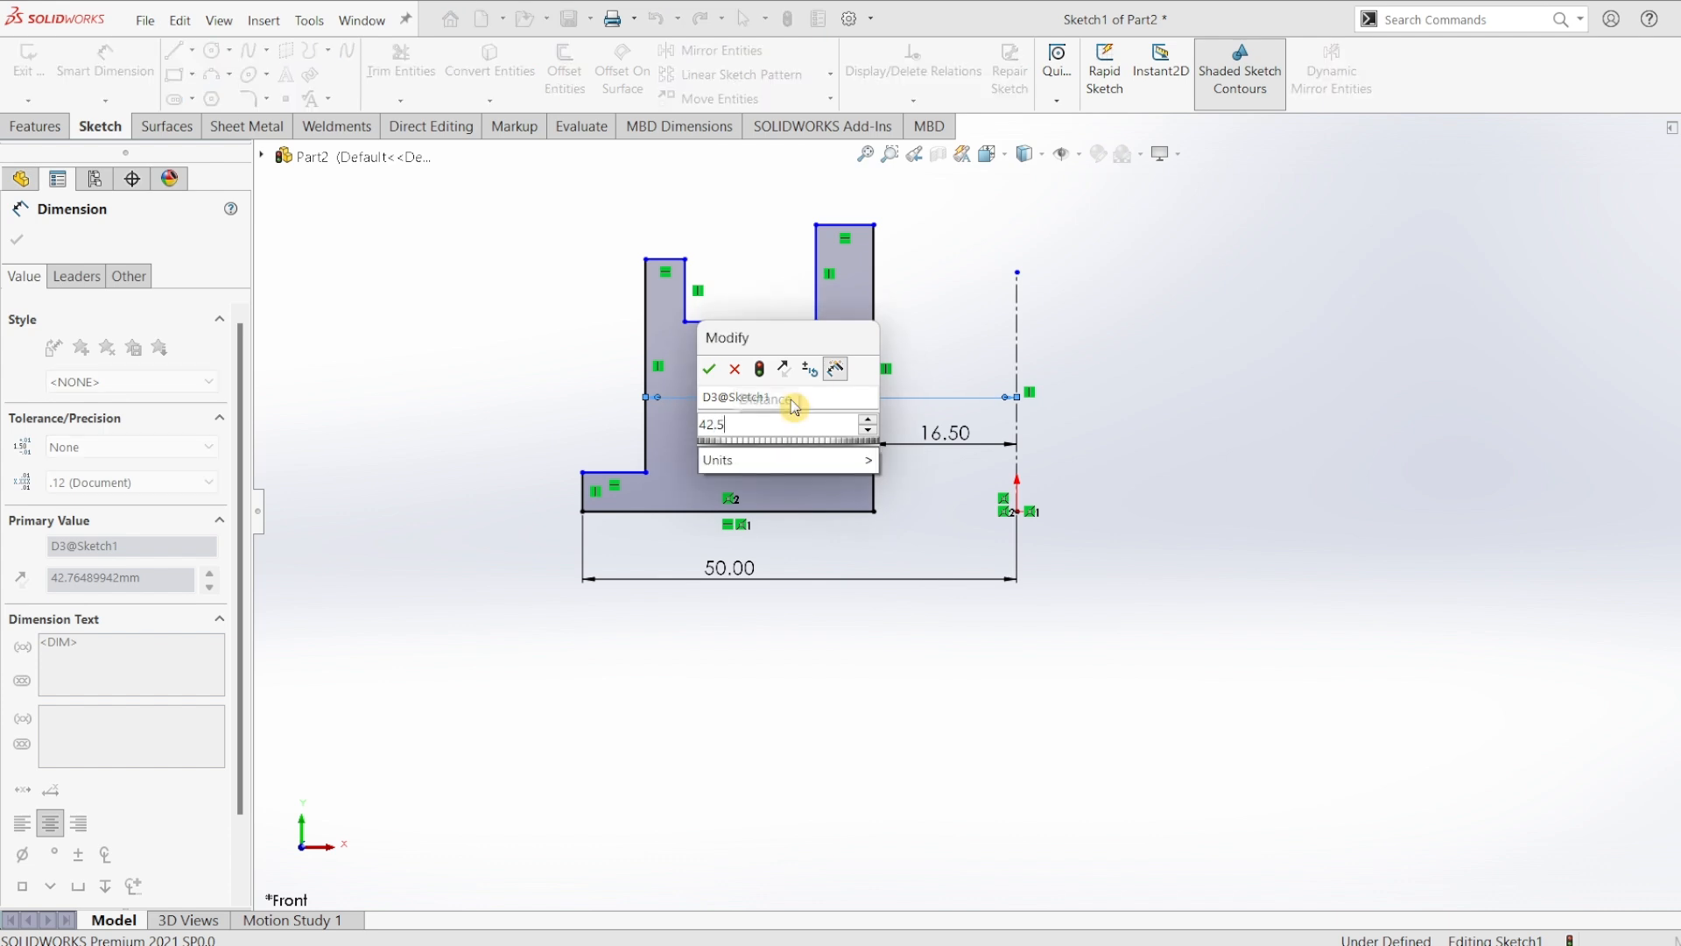
pyautogui.press('Return')
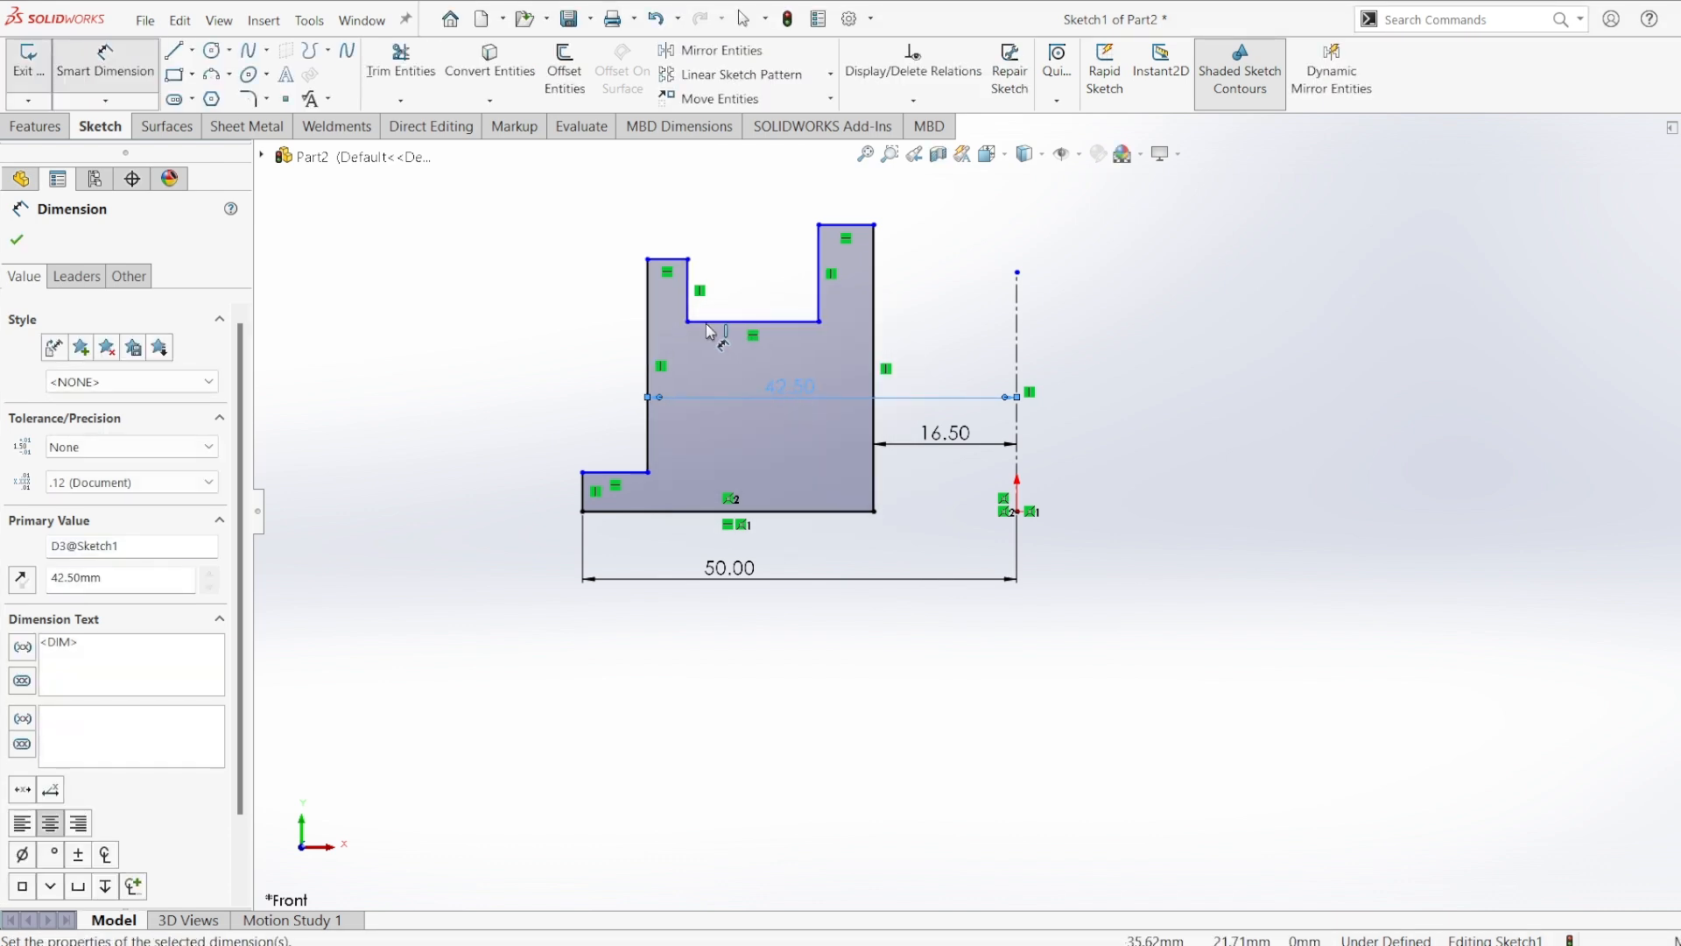
# - Dimension the top notch's outer vertical side 38 mm and its inner vertical side 20 mm from the centerline
pyautogui.click(691, 306)
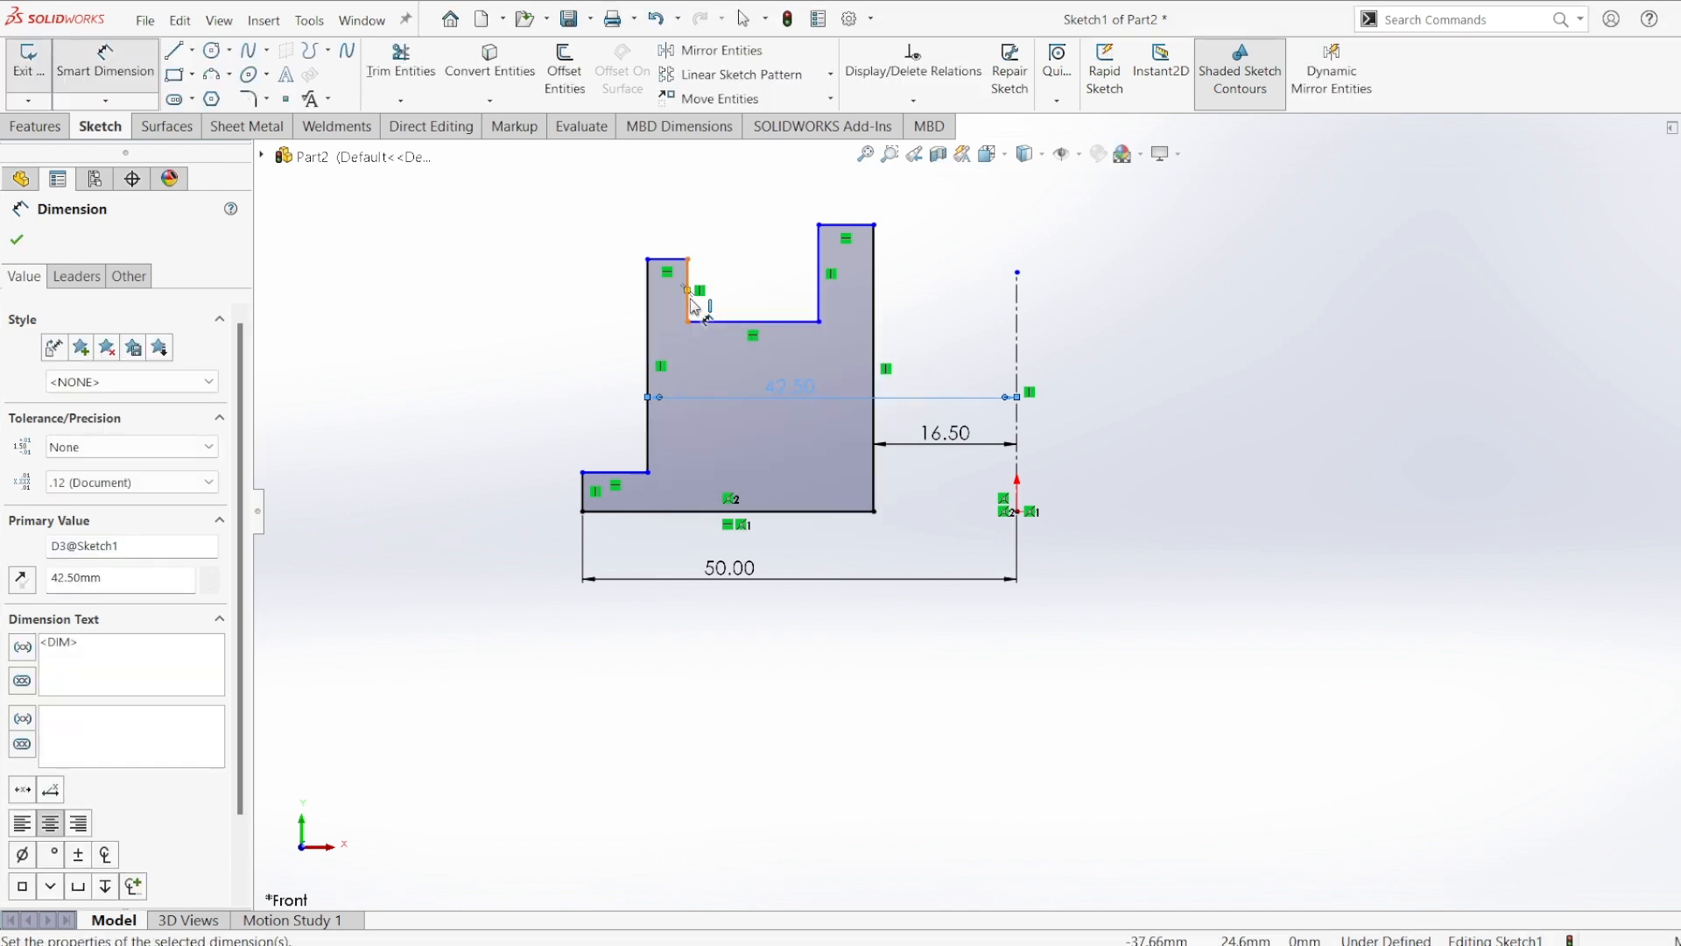
pyautogui.click(775, 307)
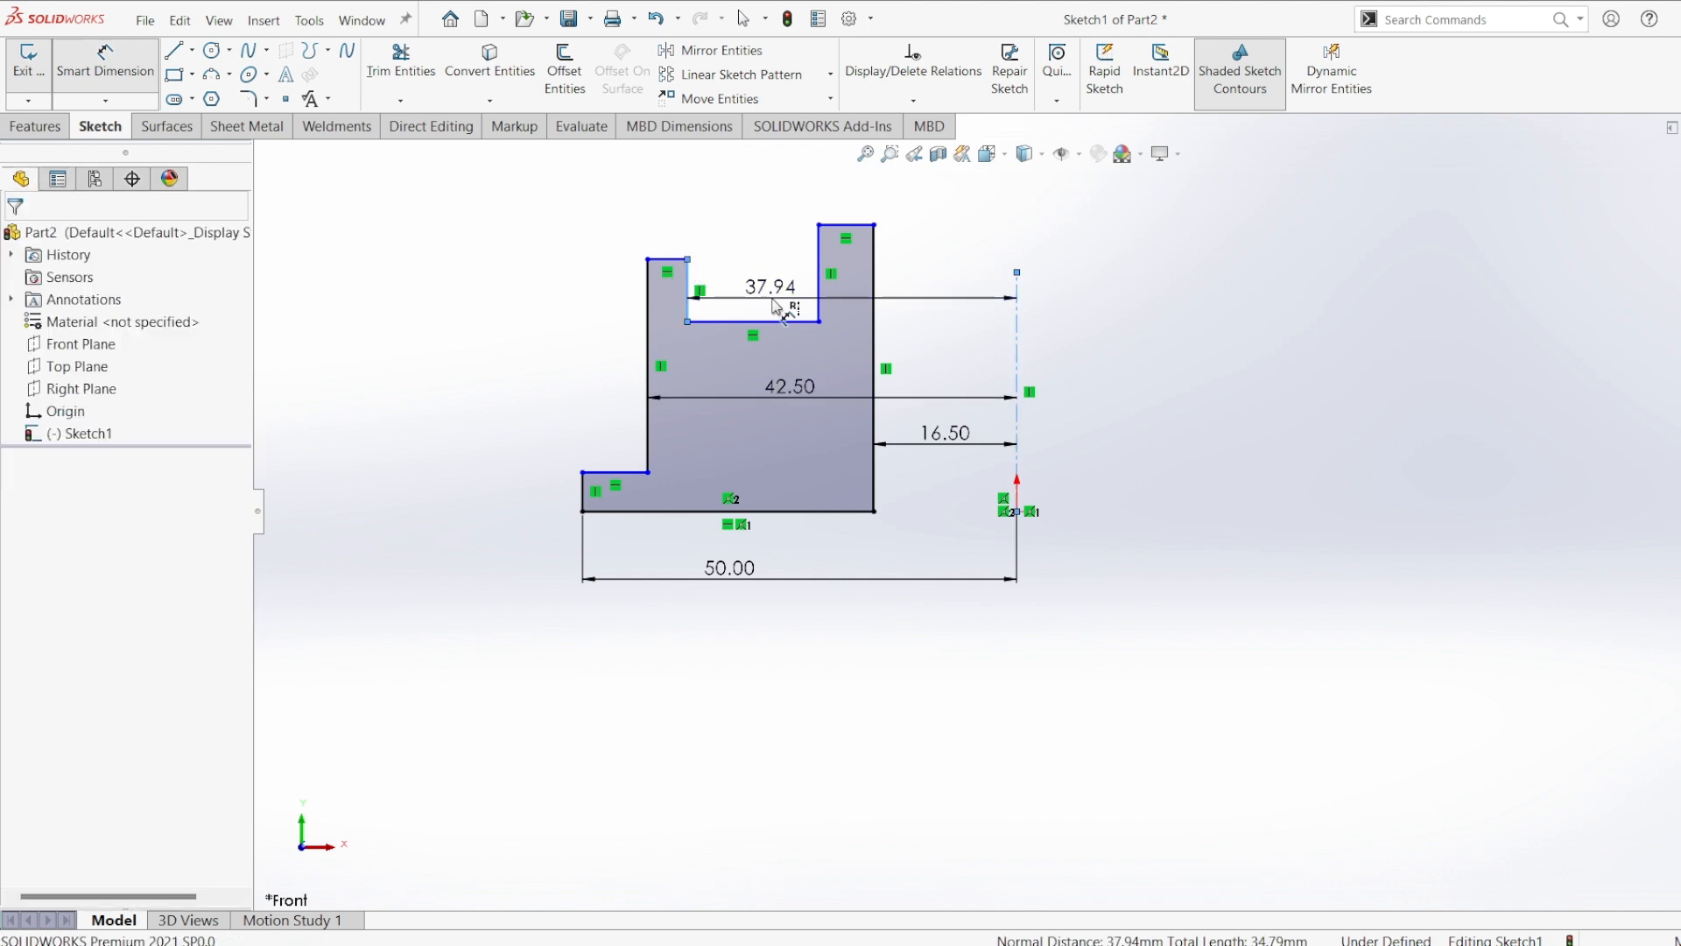
pyautogui.write('38')
pyautogui.press('Return')
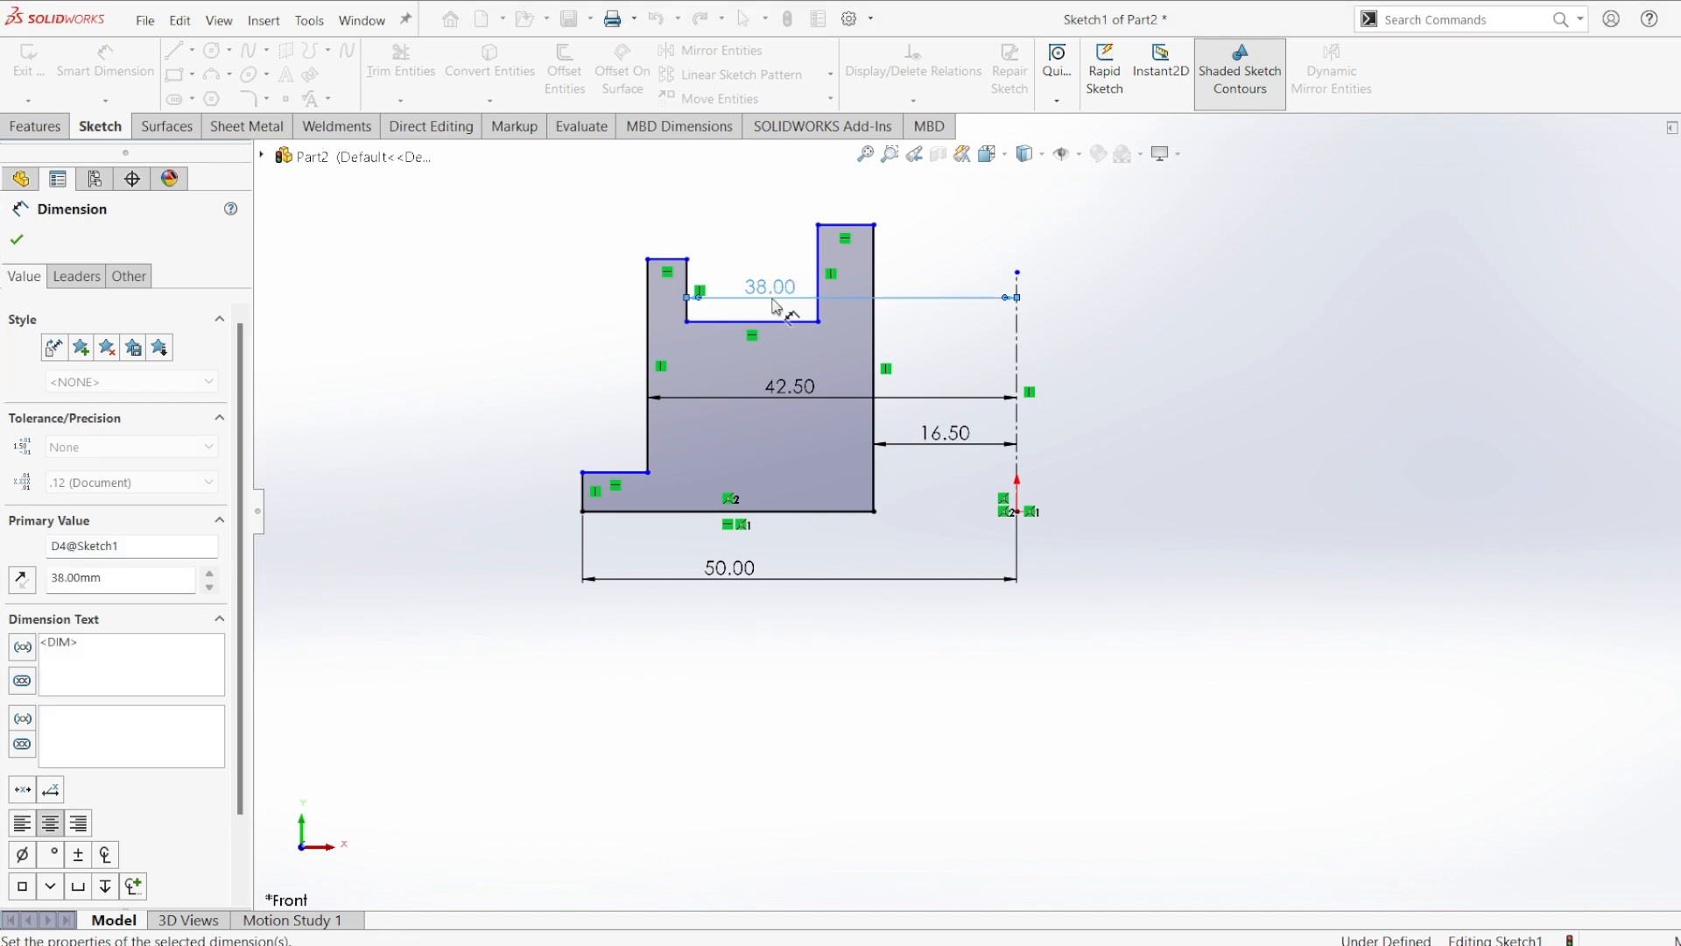
pyautogui.click(821, 273)
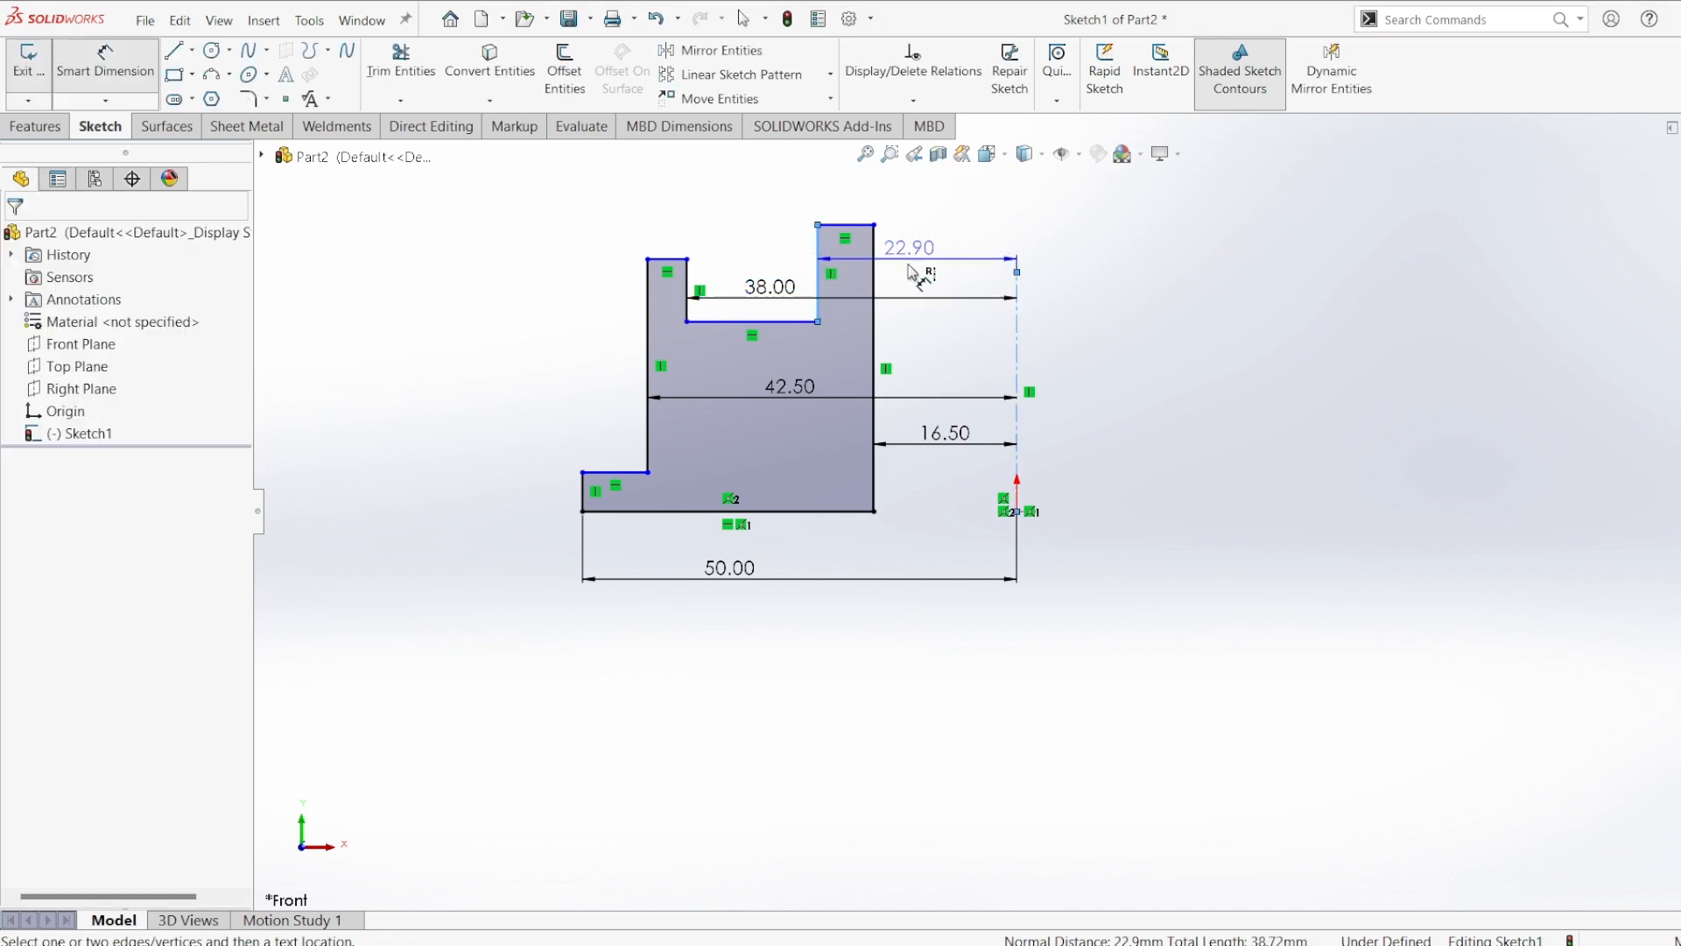
pyautogui.click(911, 267)
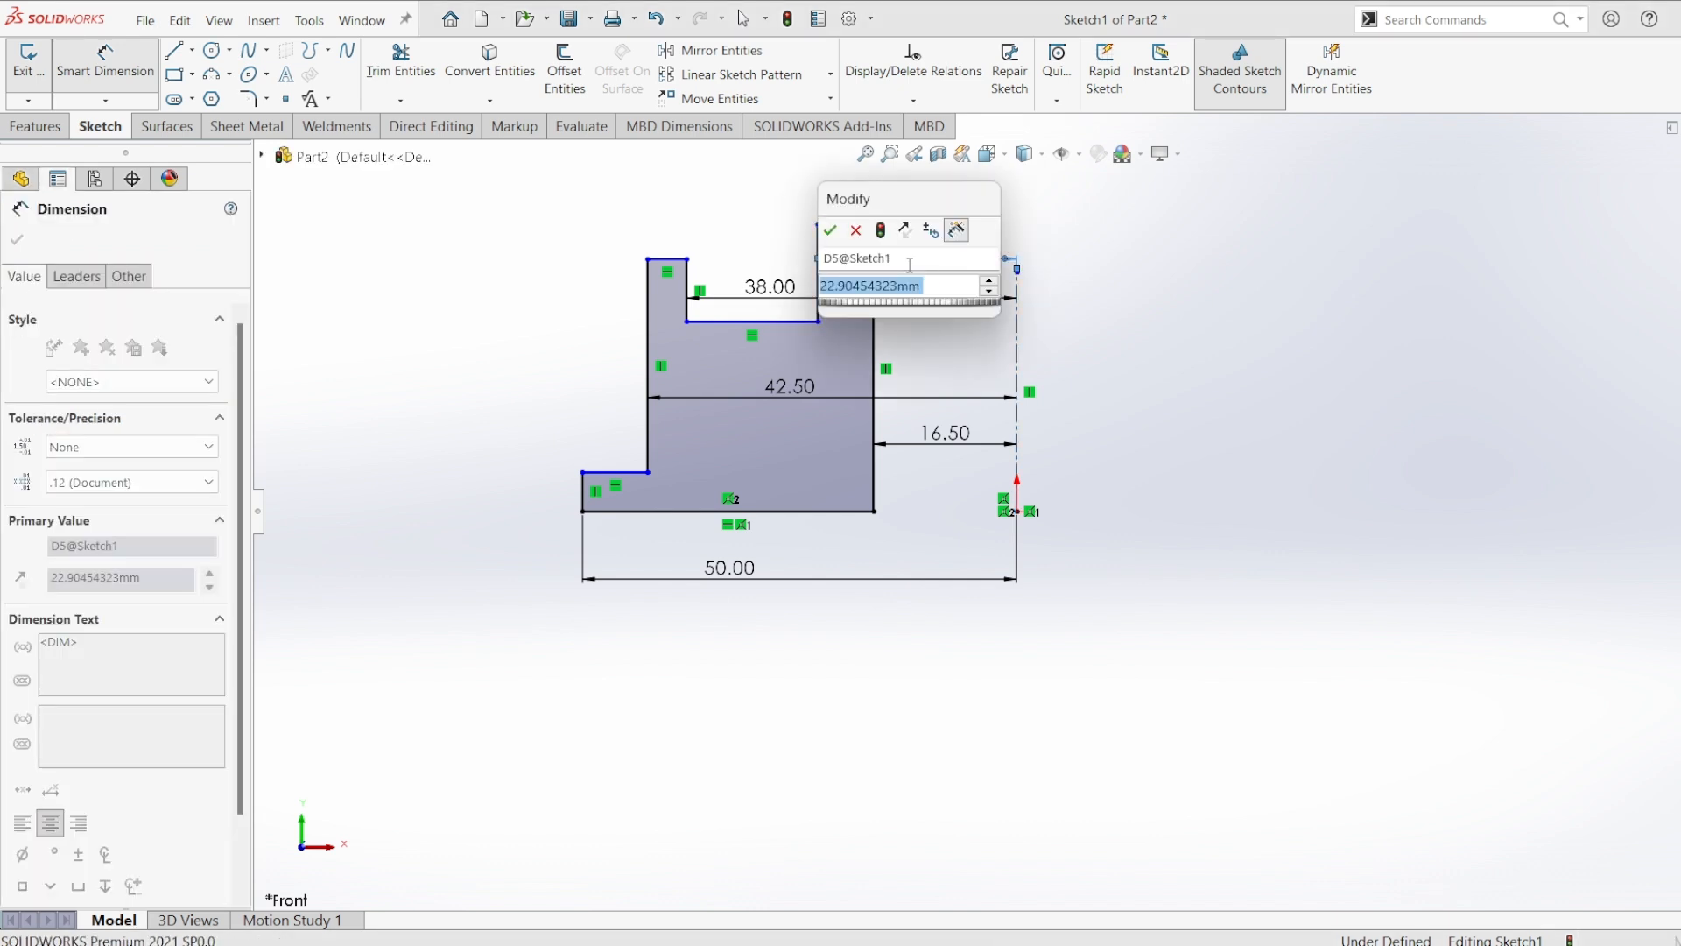
pyautogui.write('20')
pyautogui.press('Return')
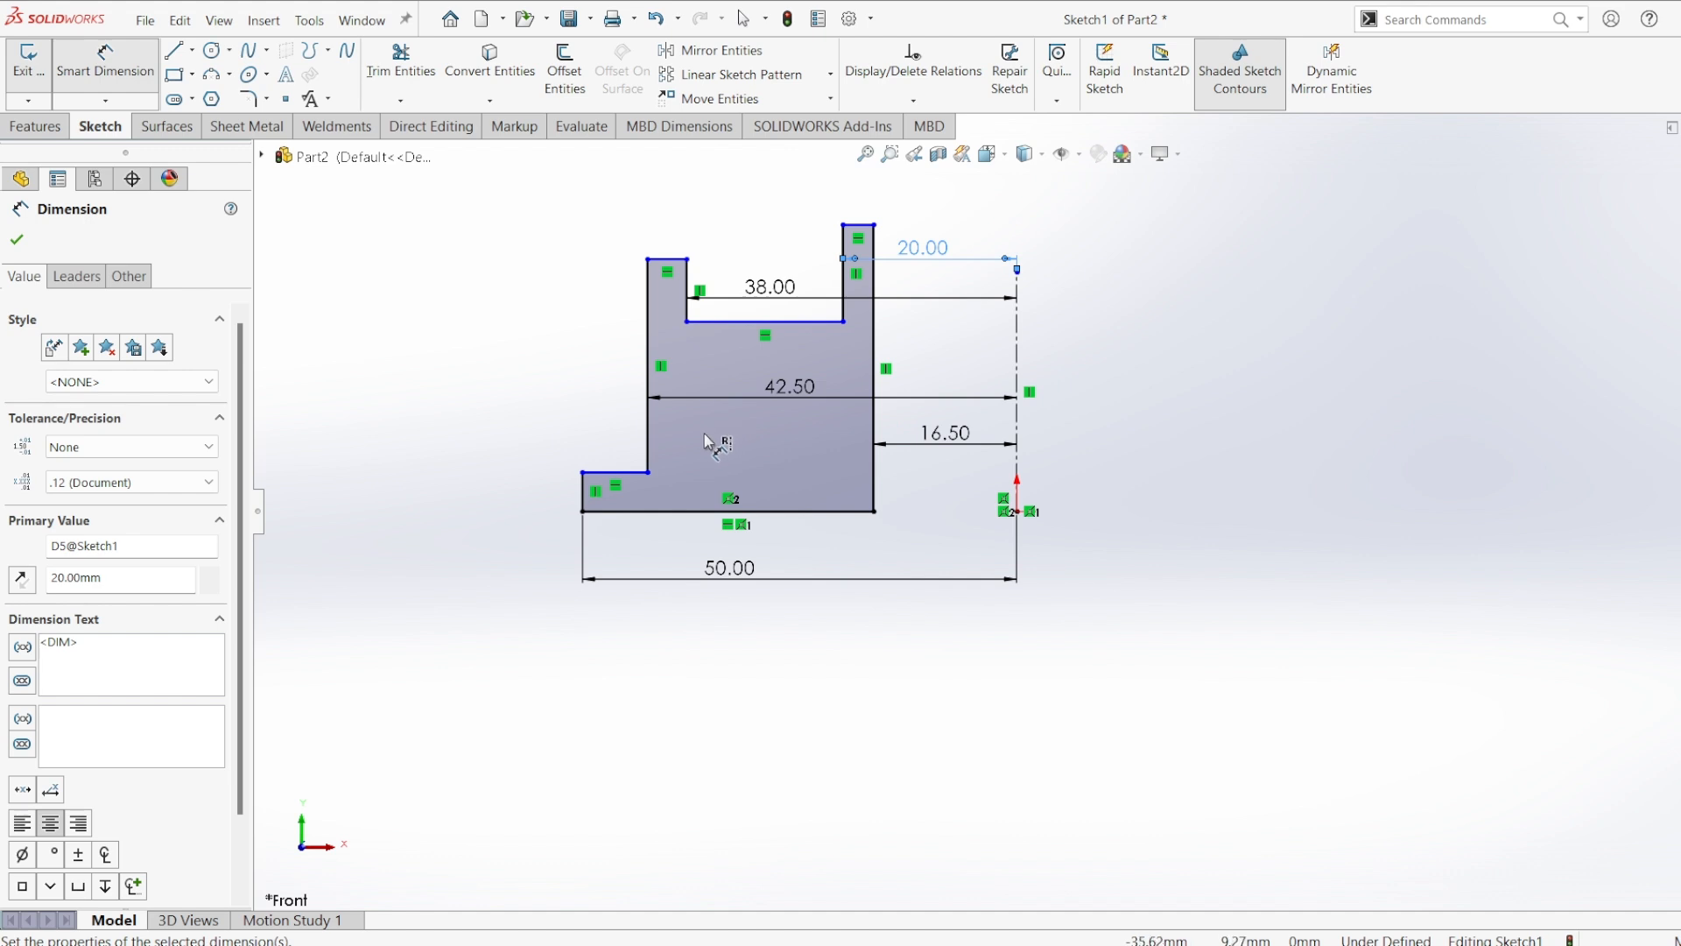
# - Dimension the height of the base flange's outermost vertical edge as 5 mm
pyautogui.click(583, 493)
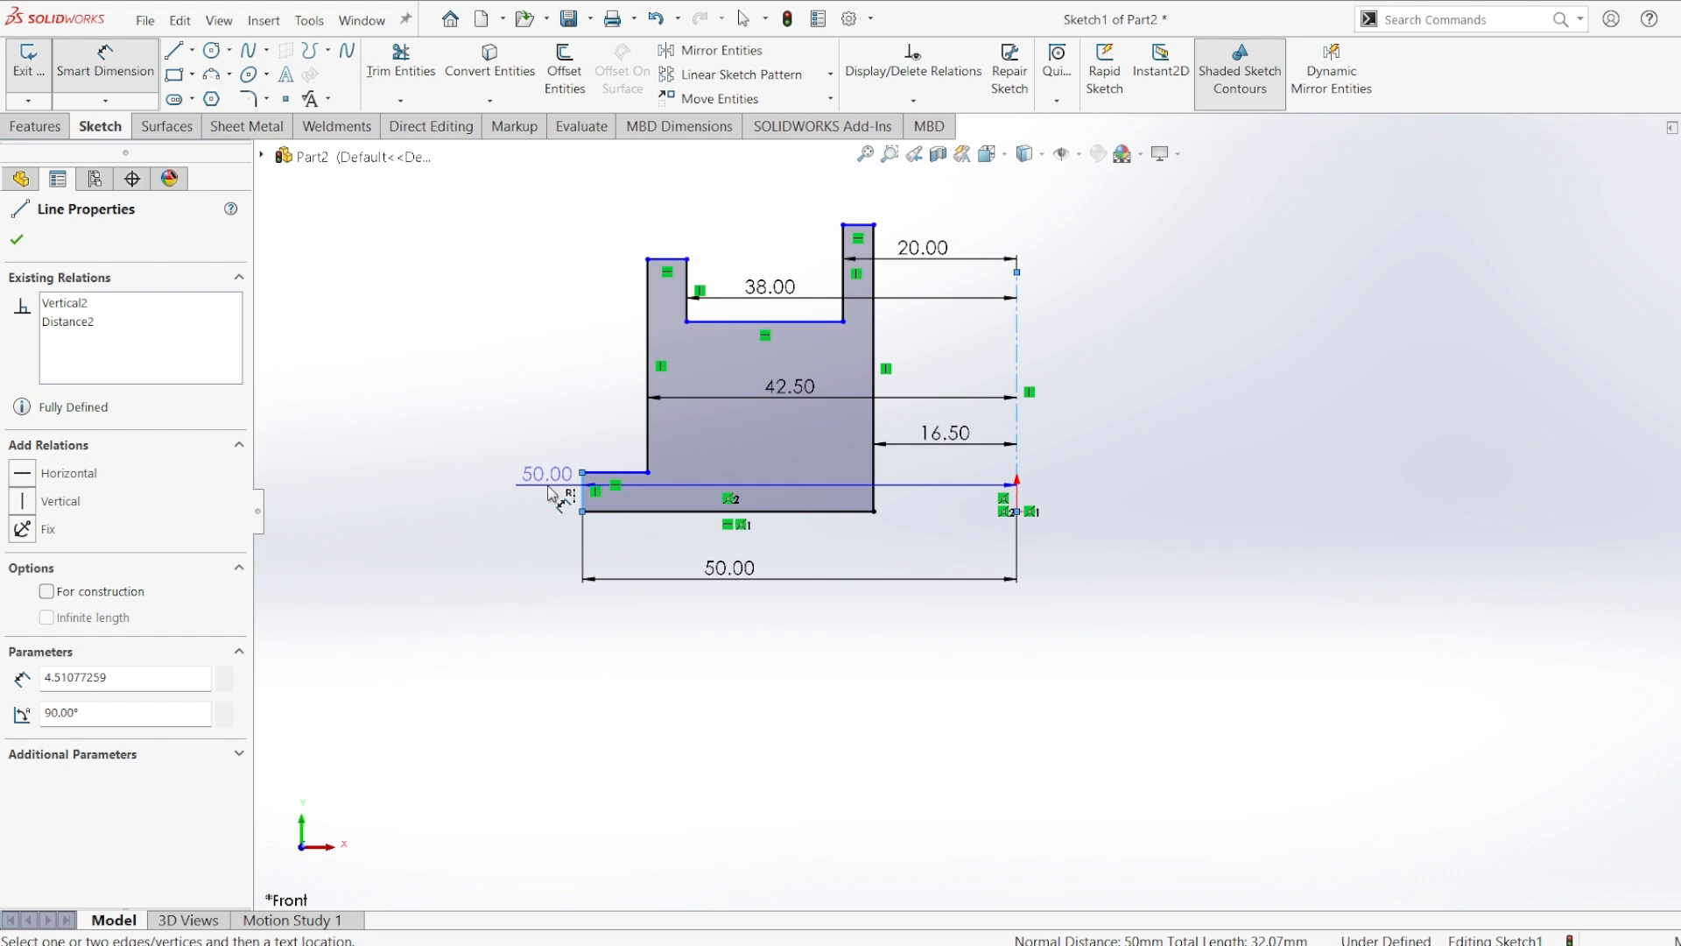
pyautogui.press('Escape')
pyautogui.click(544, 485)
pyautogui.click(544, 485)
pyautogui.write('5')
pyautogui.press('Return')
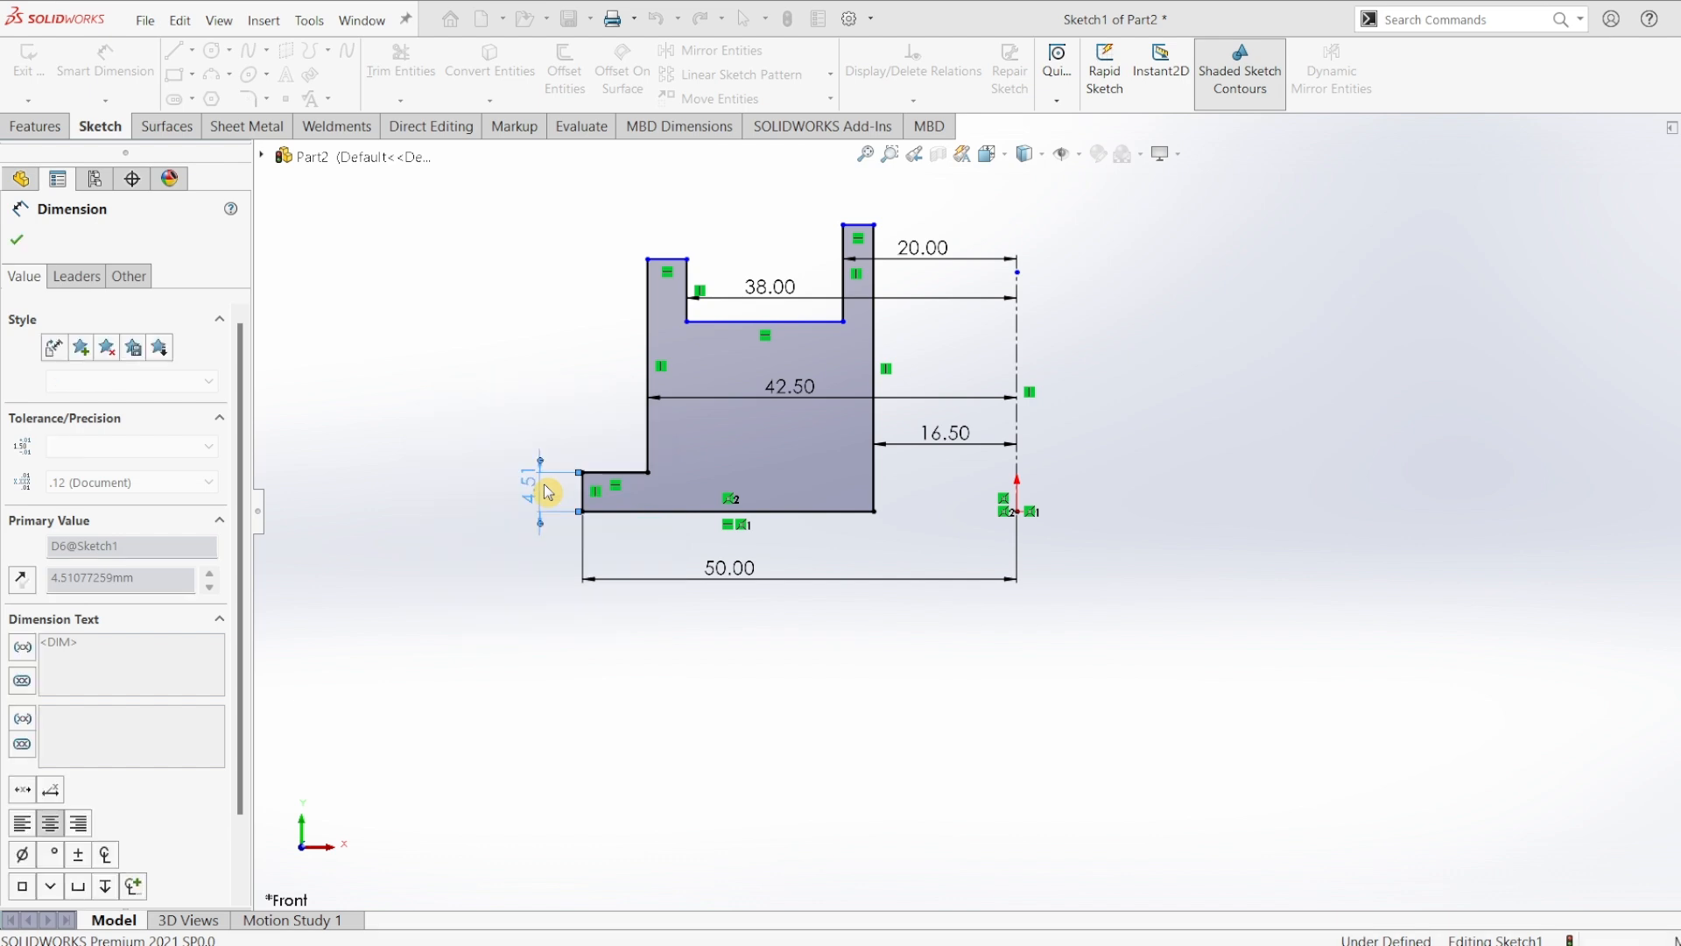
# - Dimension the height of the outer wall above the base flange as 25 mm
pyautogui.click(648, 360)
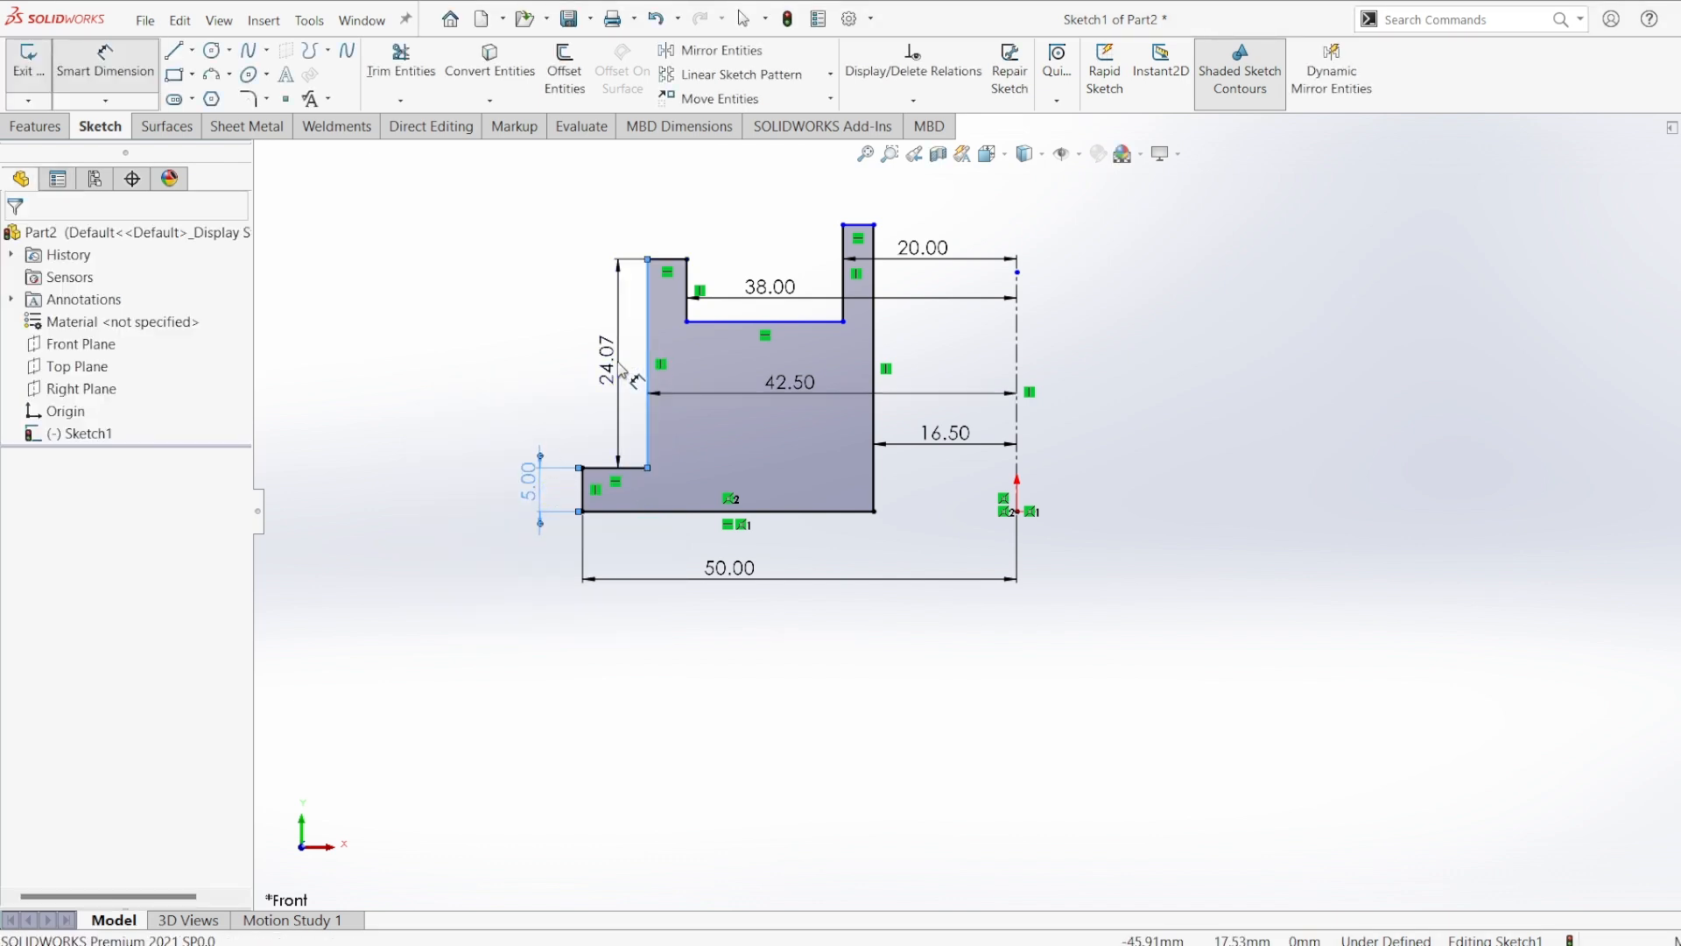
pyautogui.click(621, 368)
pyautogui.write('25')
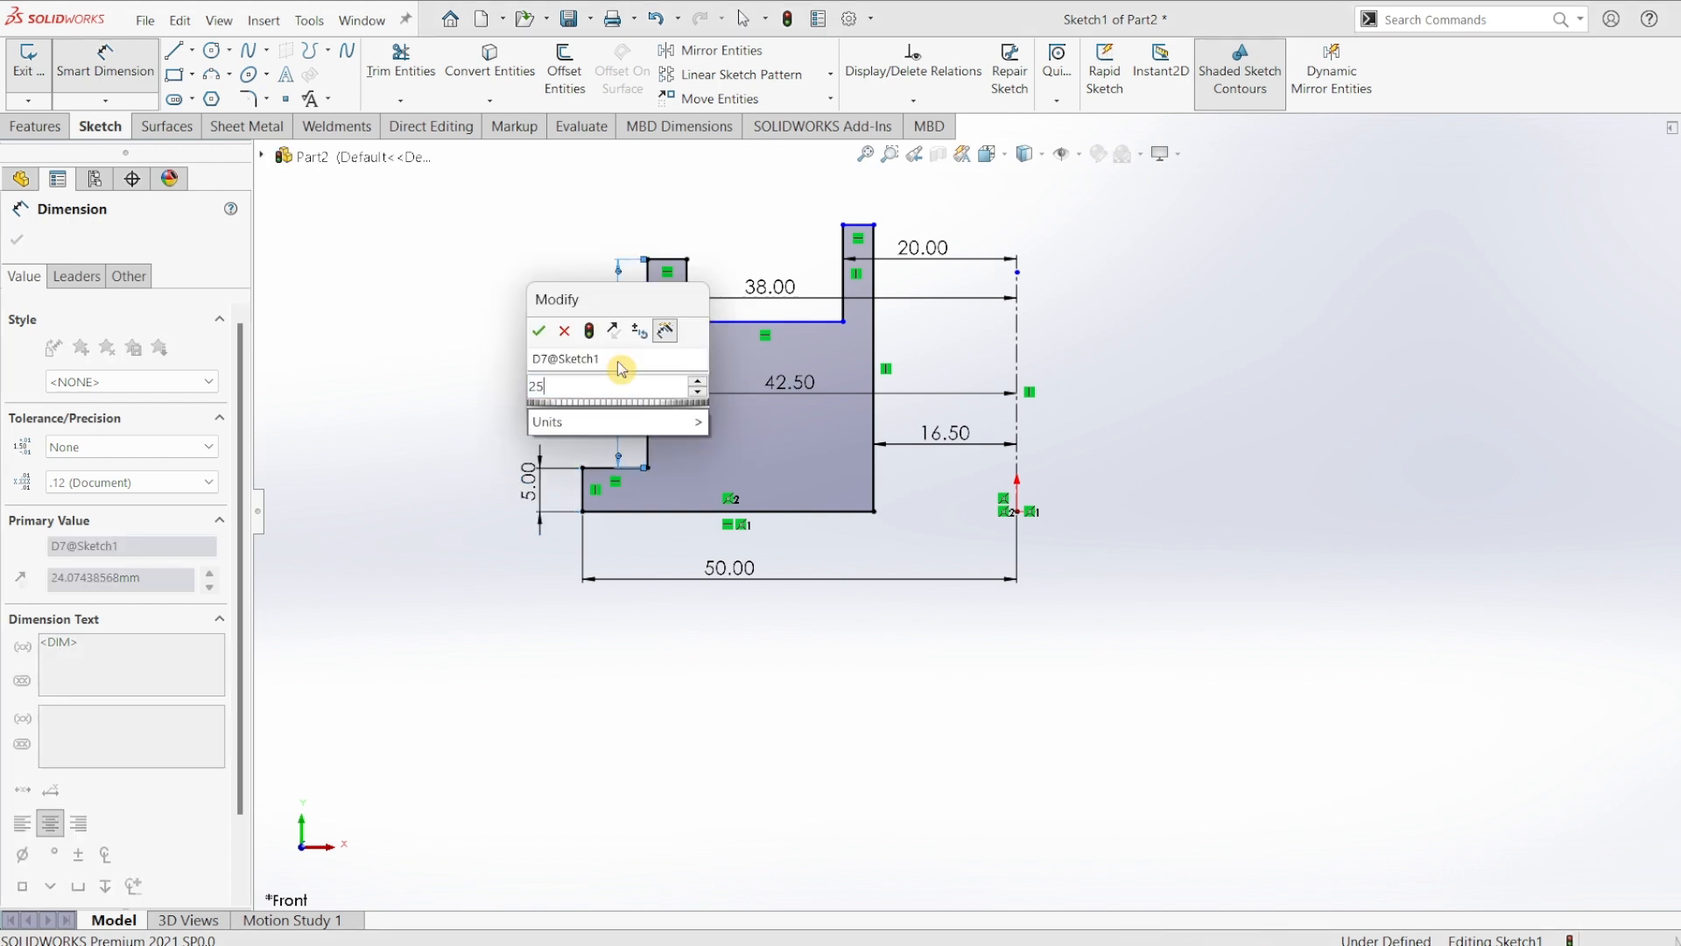
pyautogui.press('Return')
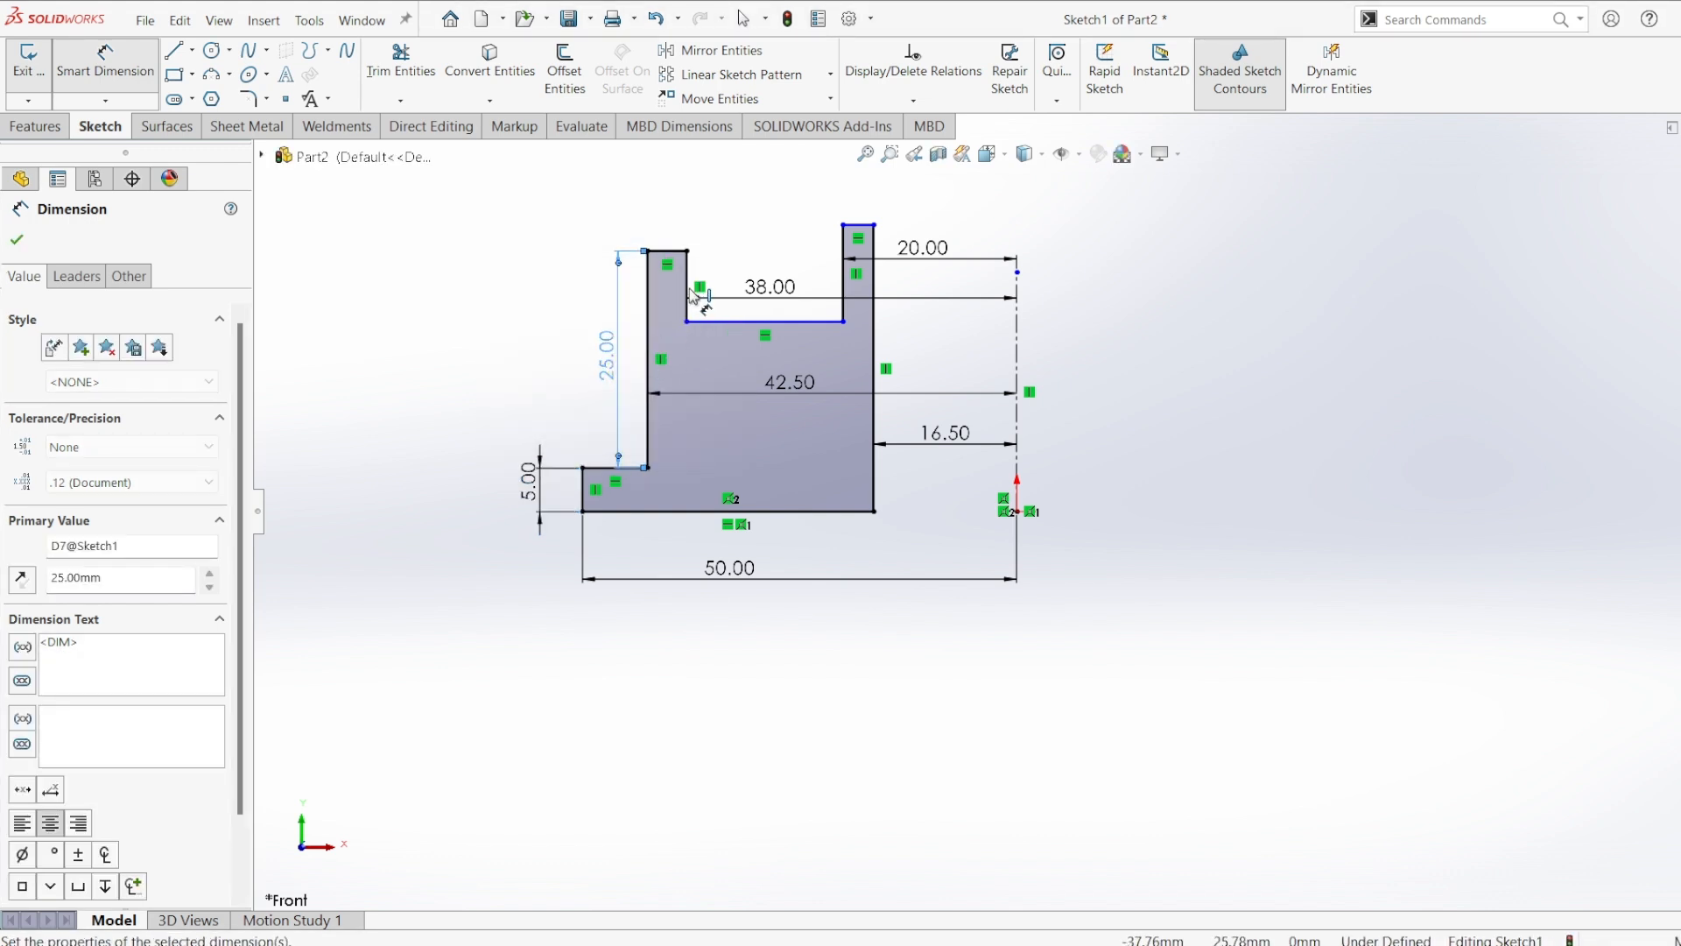
# - Dimension the top notch's inner vertical side 15 mm long and its outer vertical side 3 mm long
pyautogui.click(842, 267)
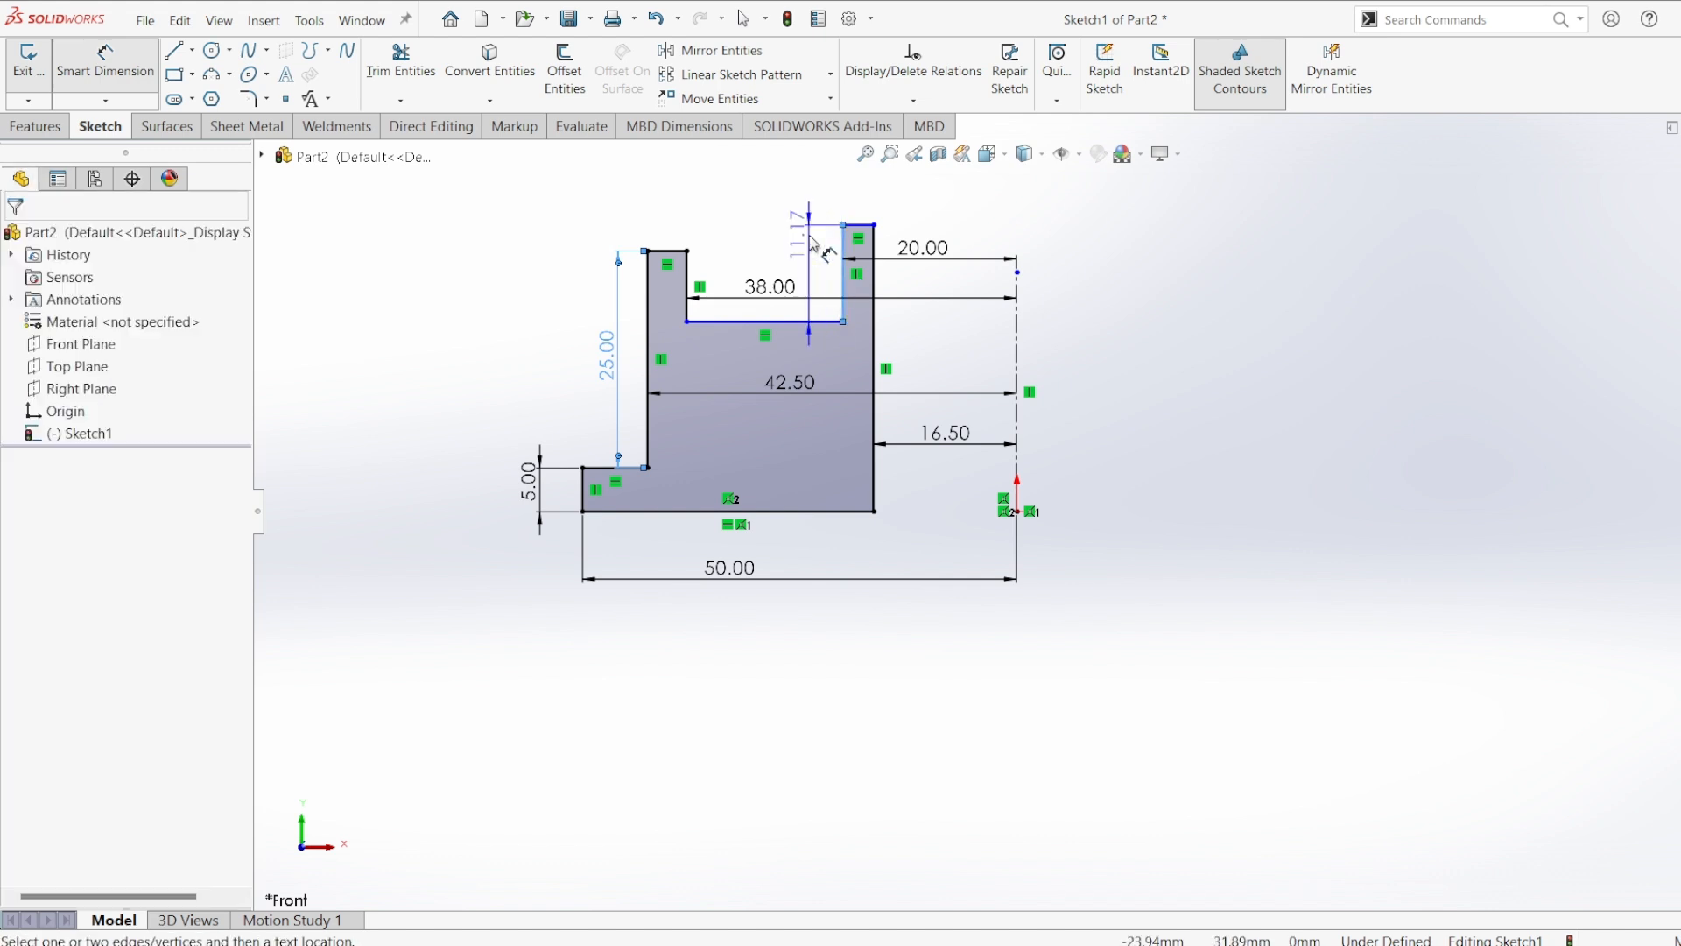
pyautogui.click(813, 244)
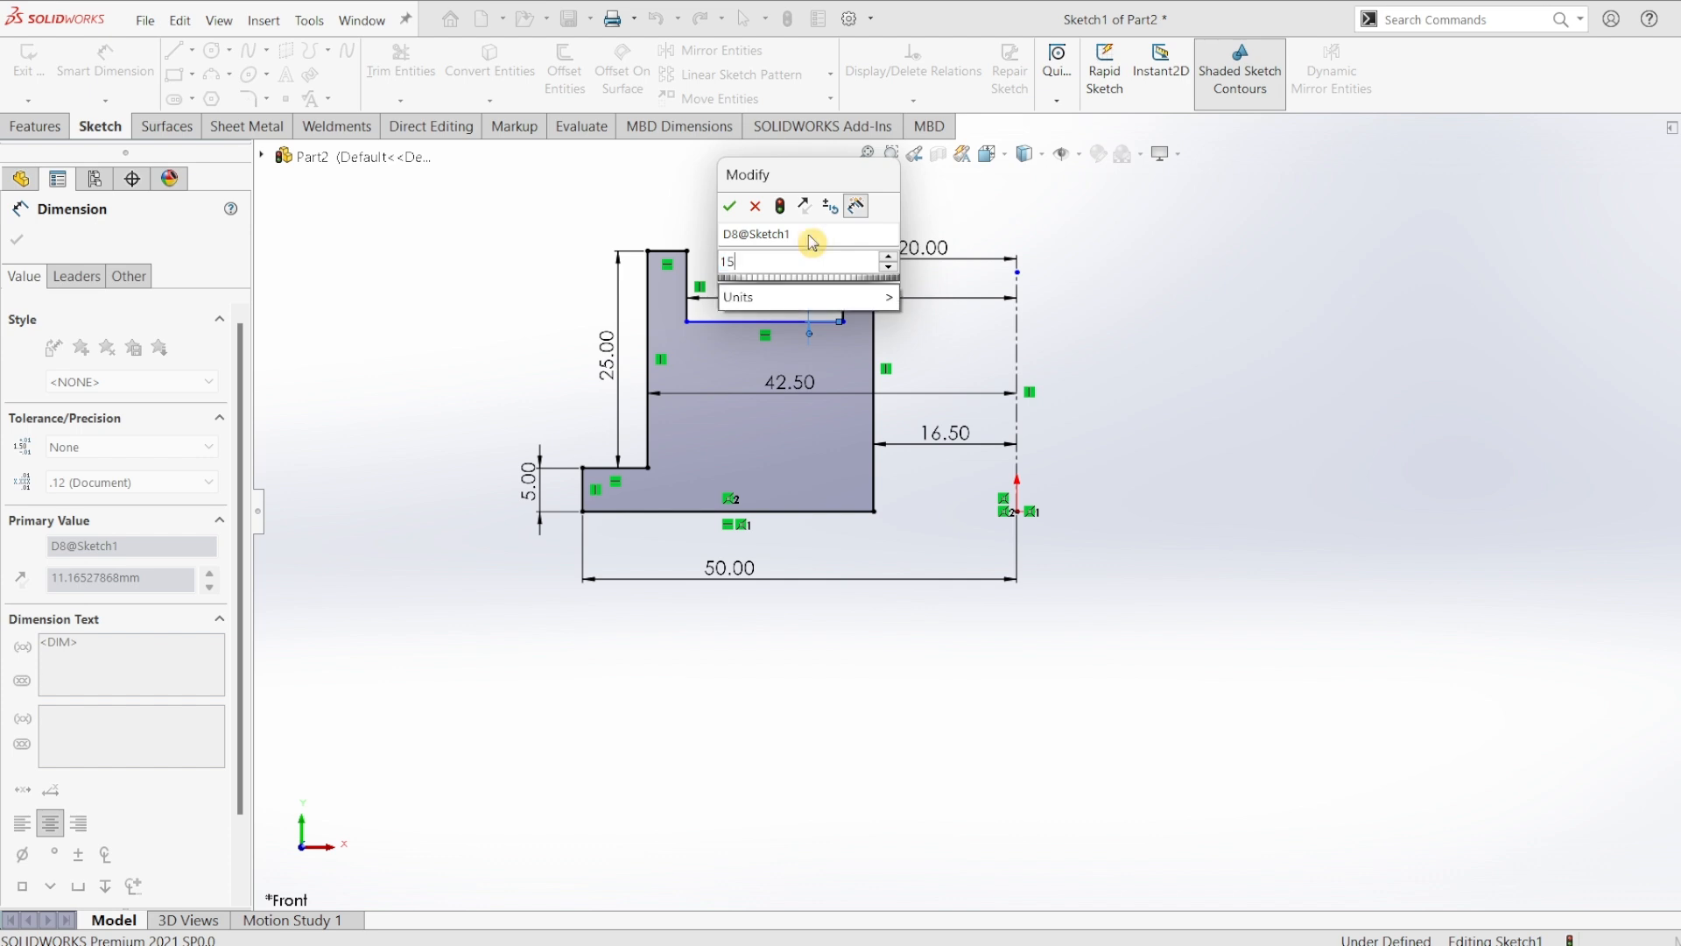
pyautogui.press('Return')
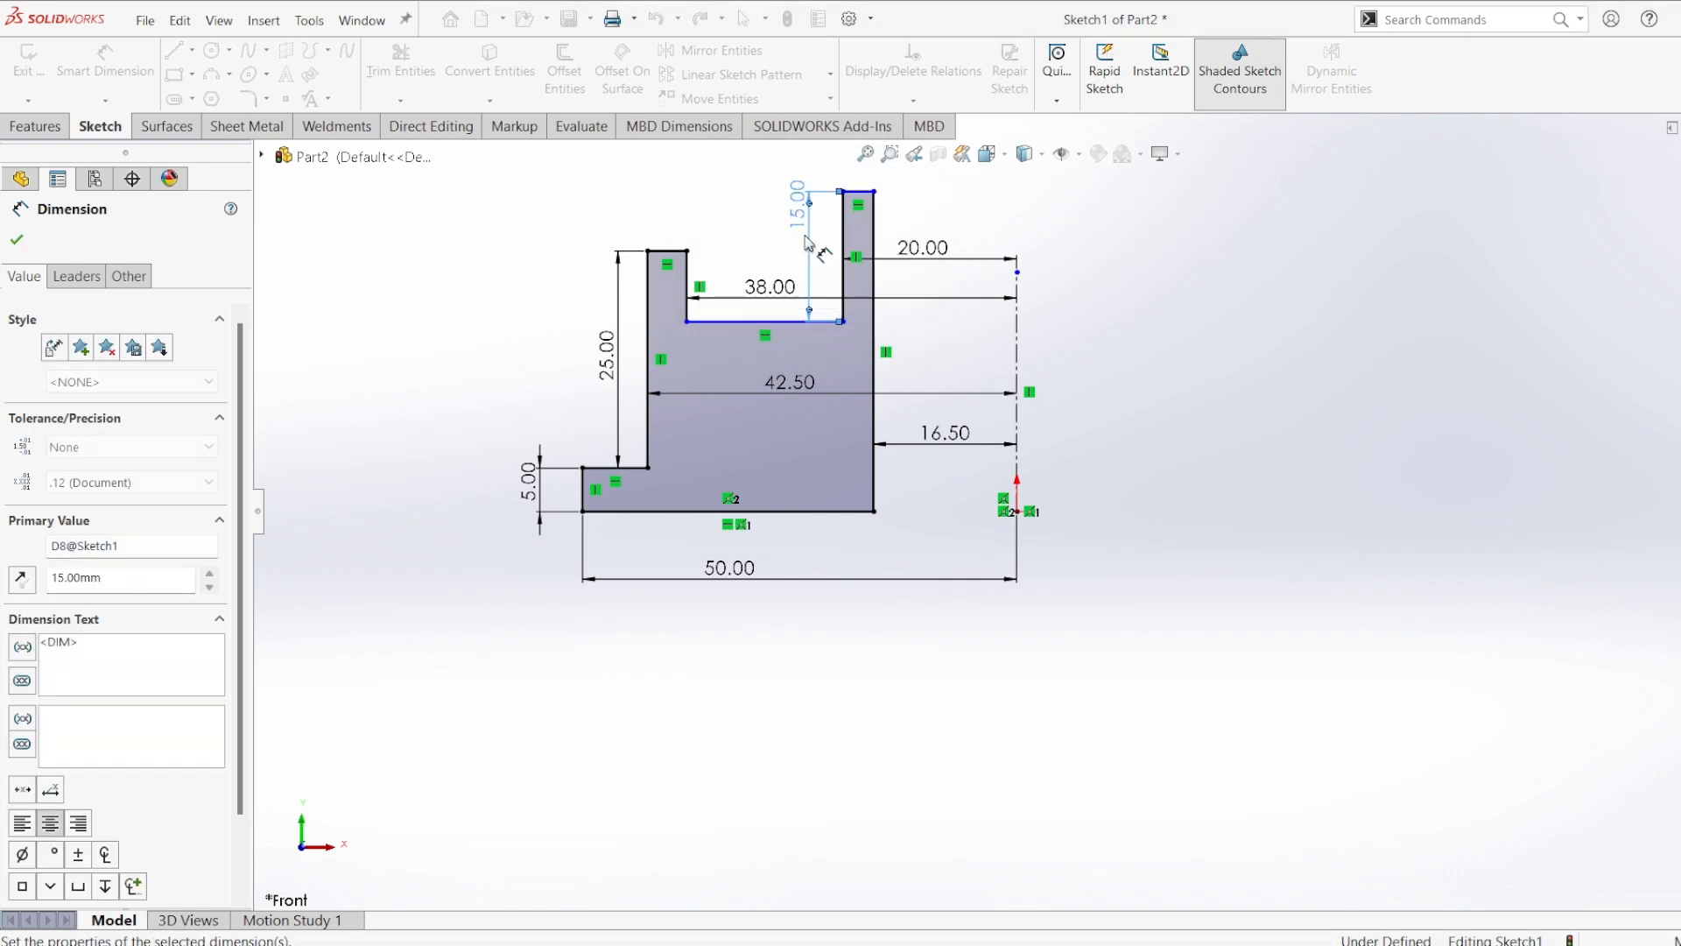
pyautogui.click(690, 285)
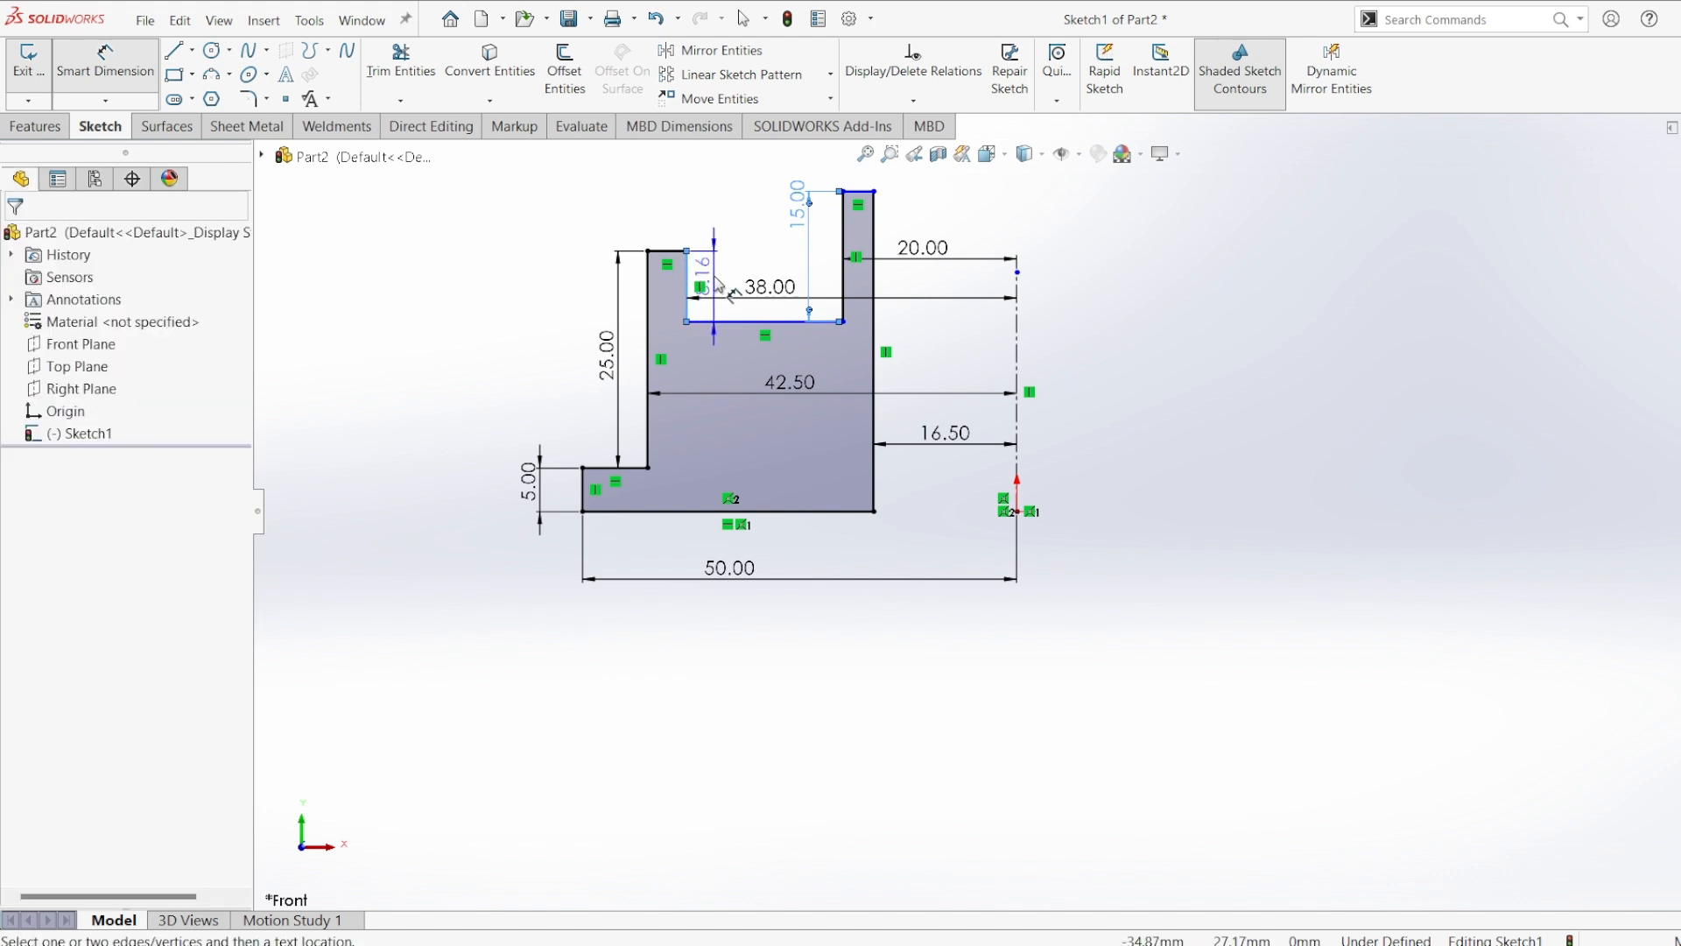
pyautogui.click(716, 284)
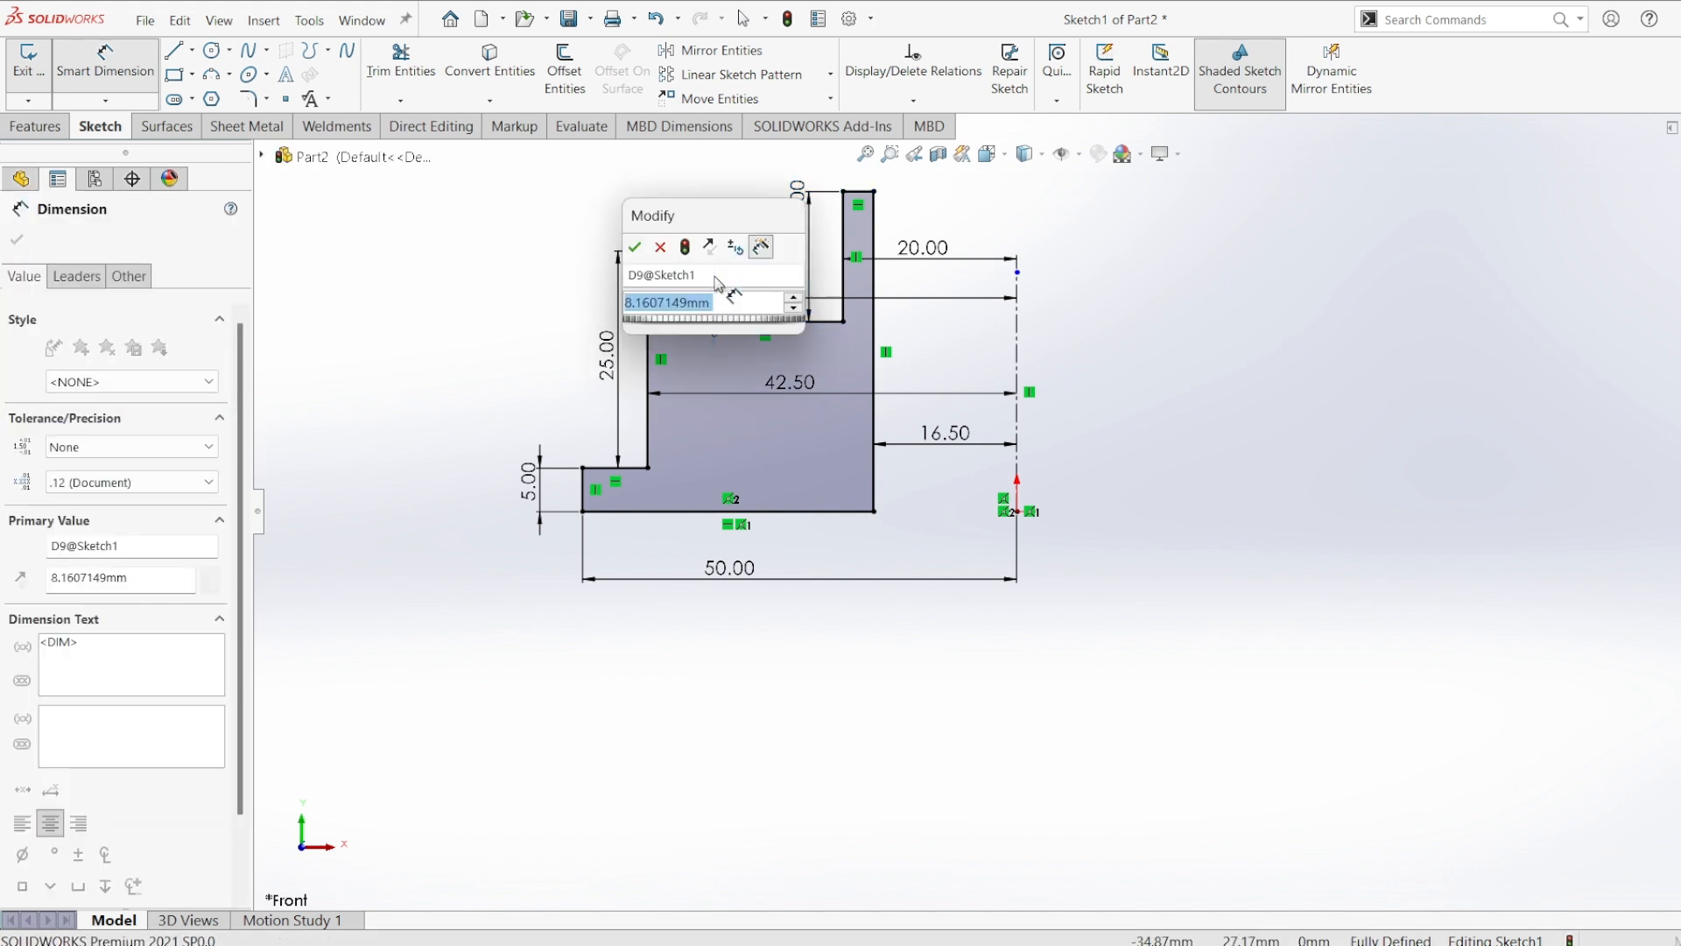
pyautogui.write('3')
pyautogui.press('Return')
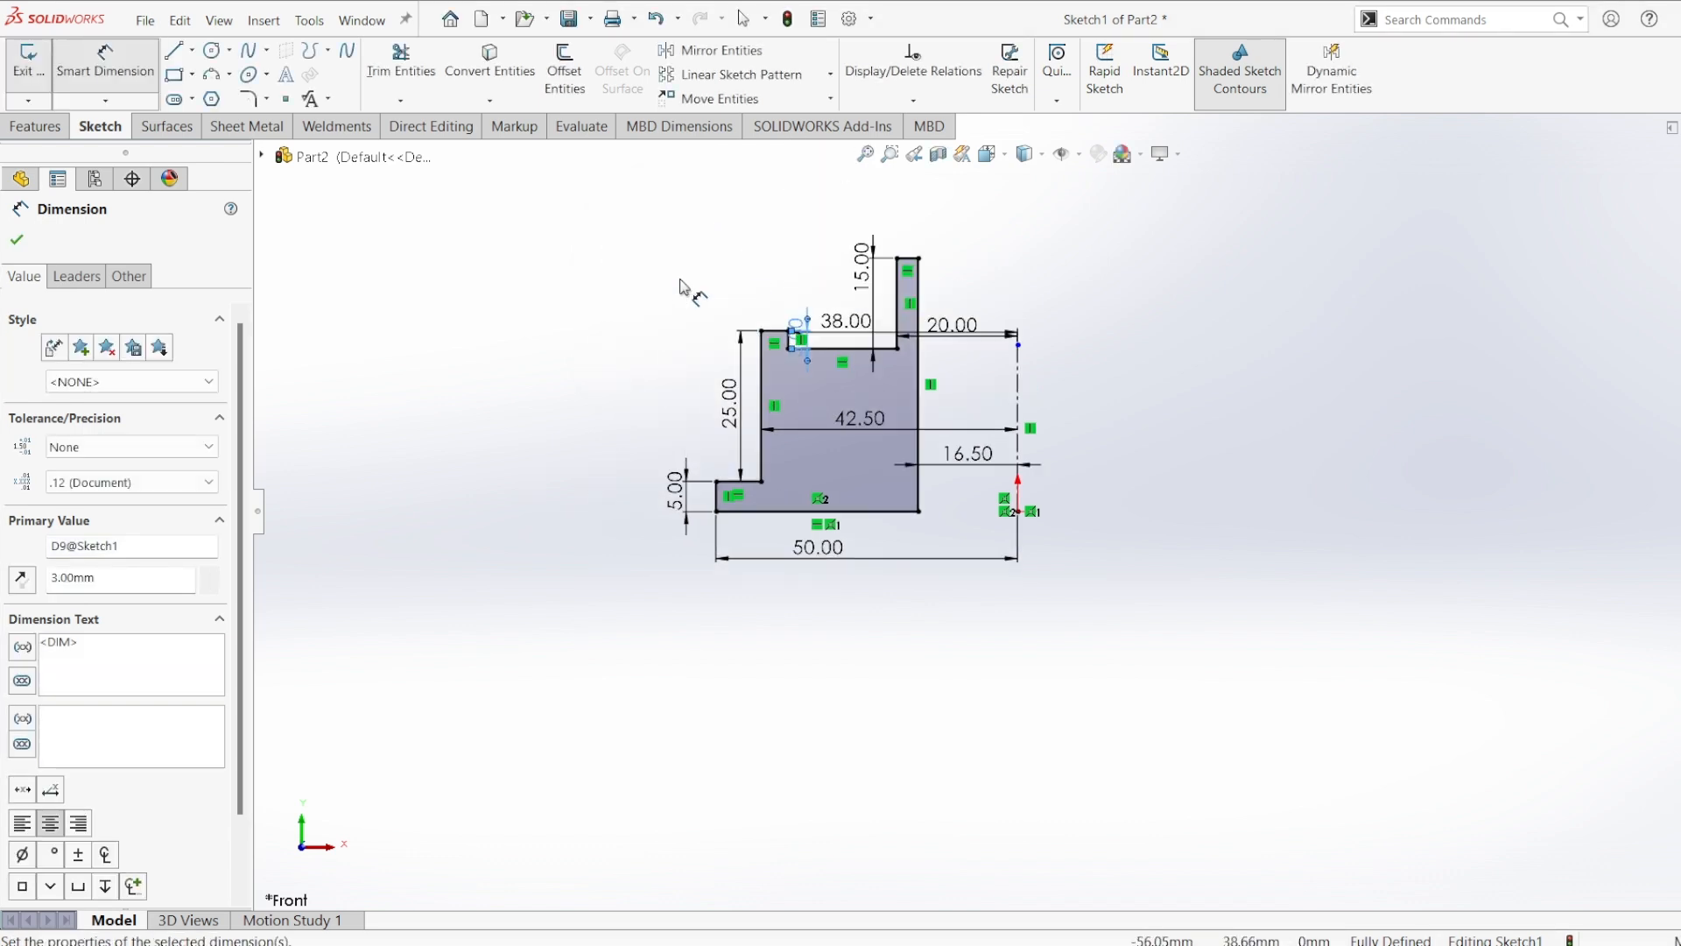
# - Revolve the profile 360 degrees about the vertical centerline with Revolved Boss/Base
pyautogui.click(33, 126)
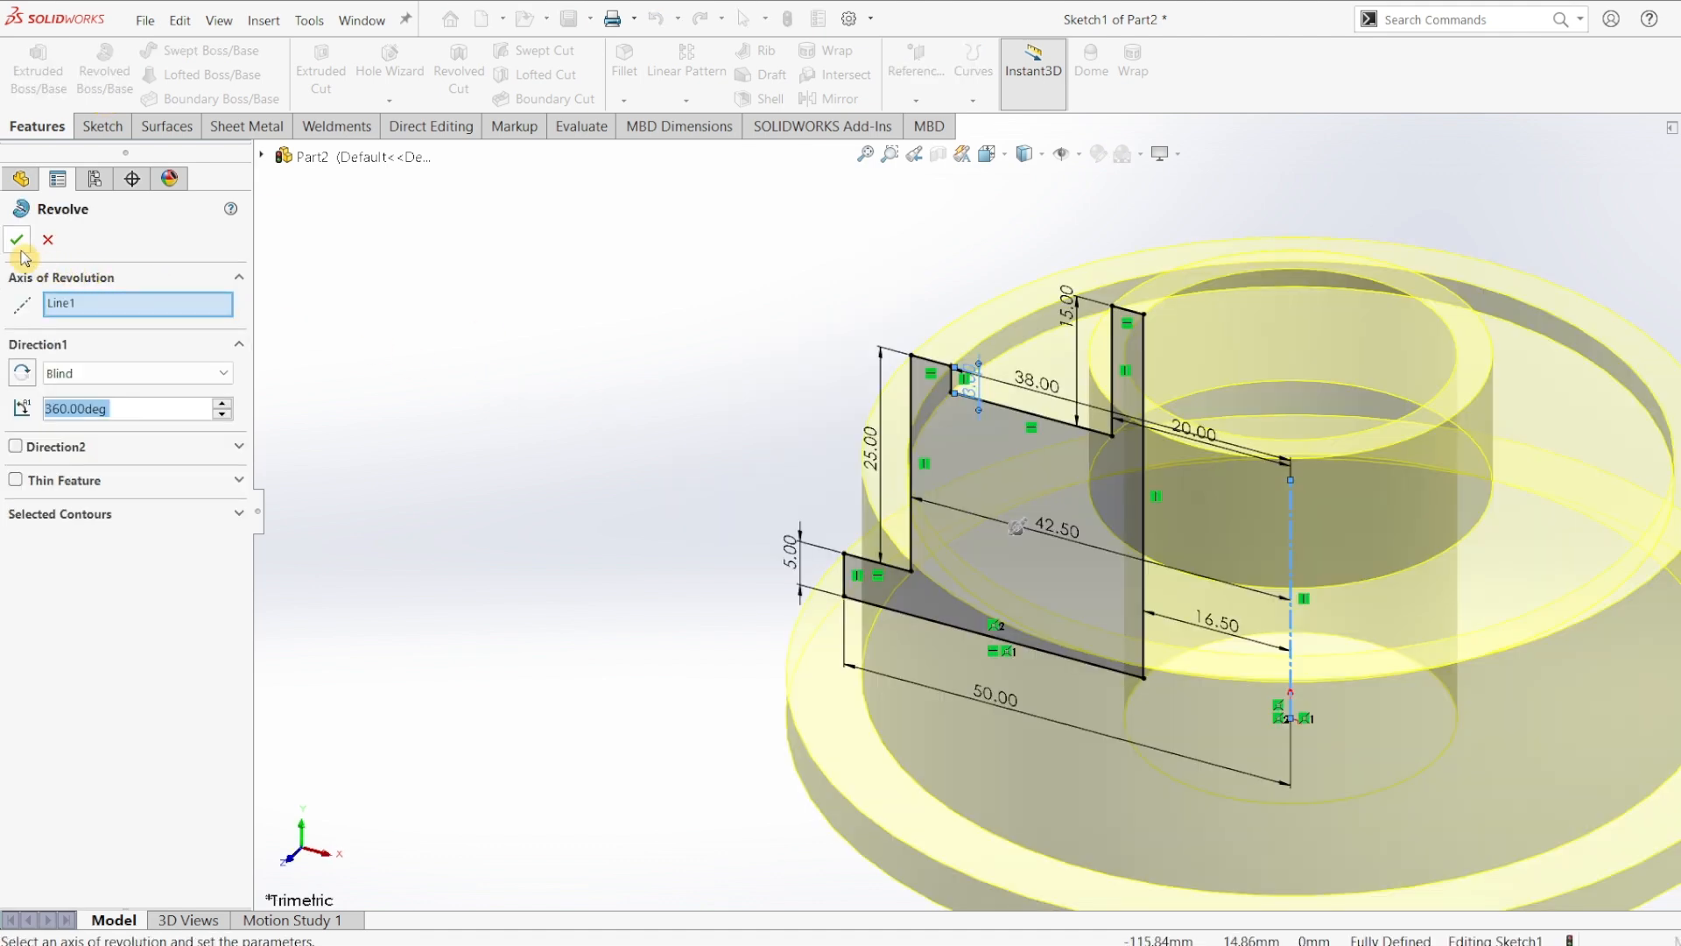
pyautogui.click(19, 247)
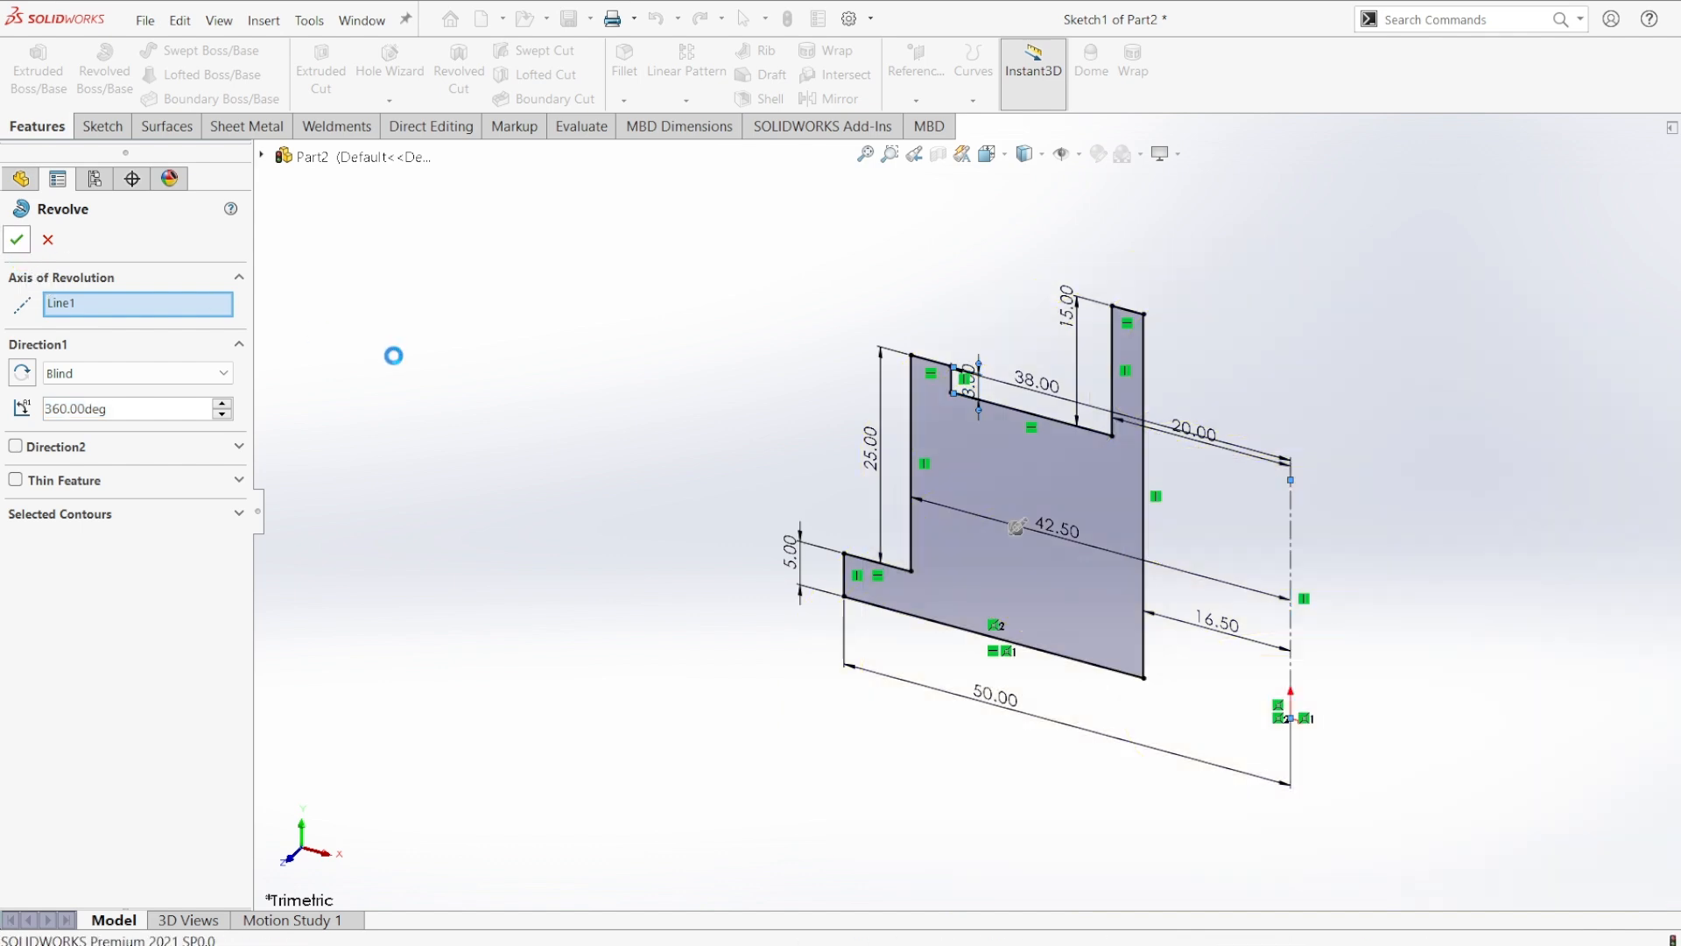
pyautogui.press('f')
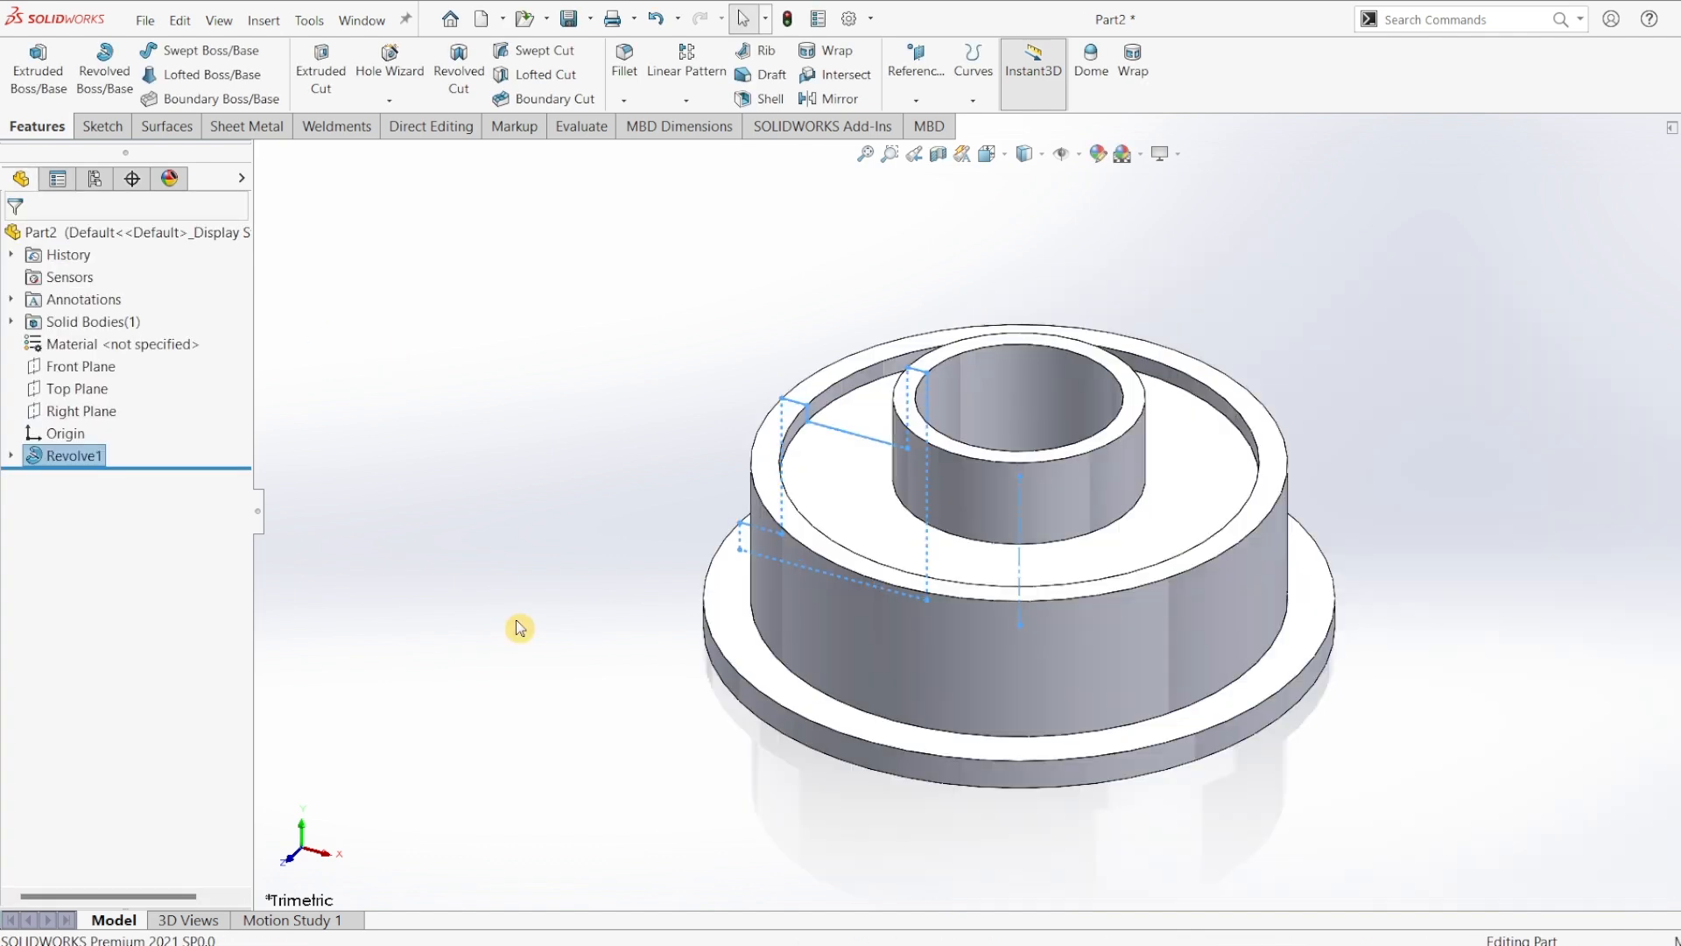
# - Check the Part No 168 PDF drawing and start a sketch on the base flange's upper ring face in SOLIDWORKS
pyautogui.click(1467, 491)
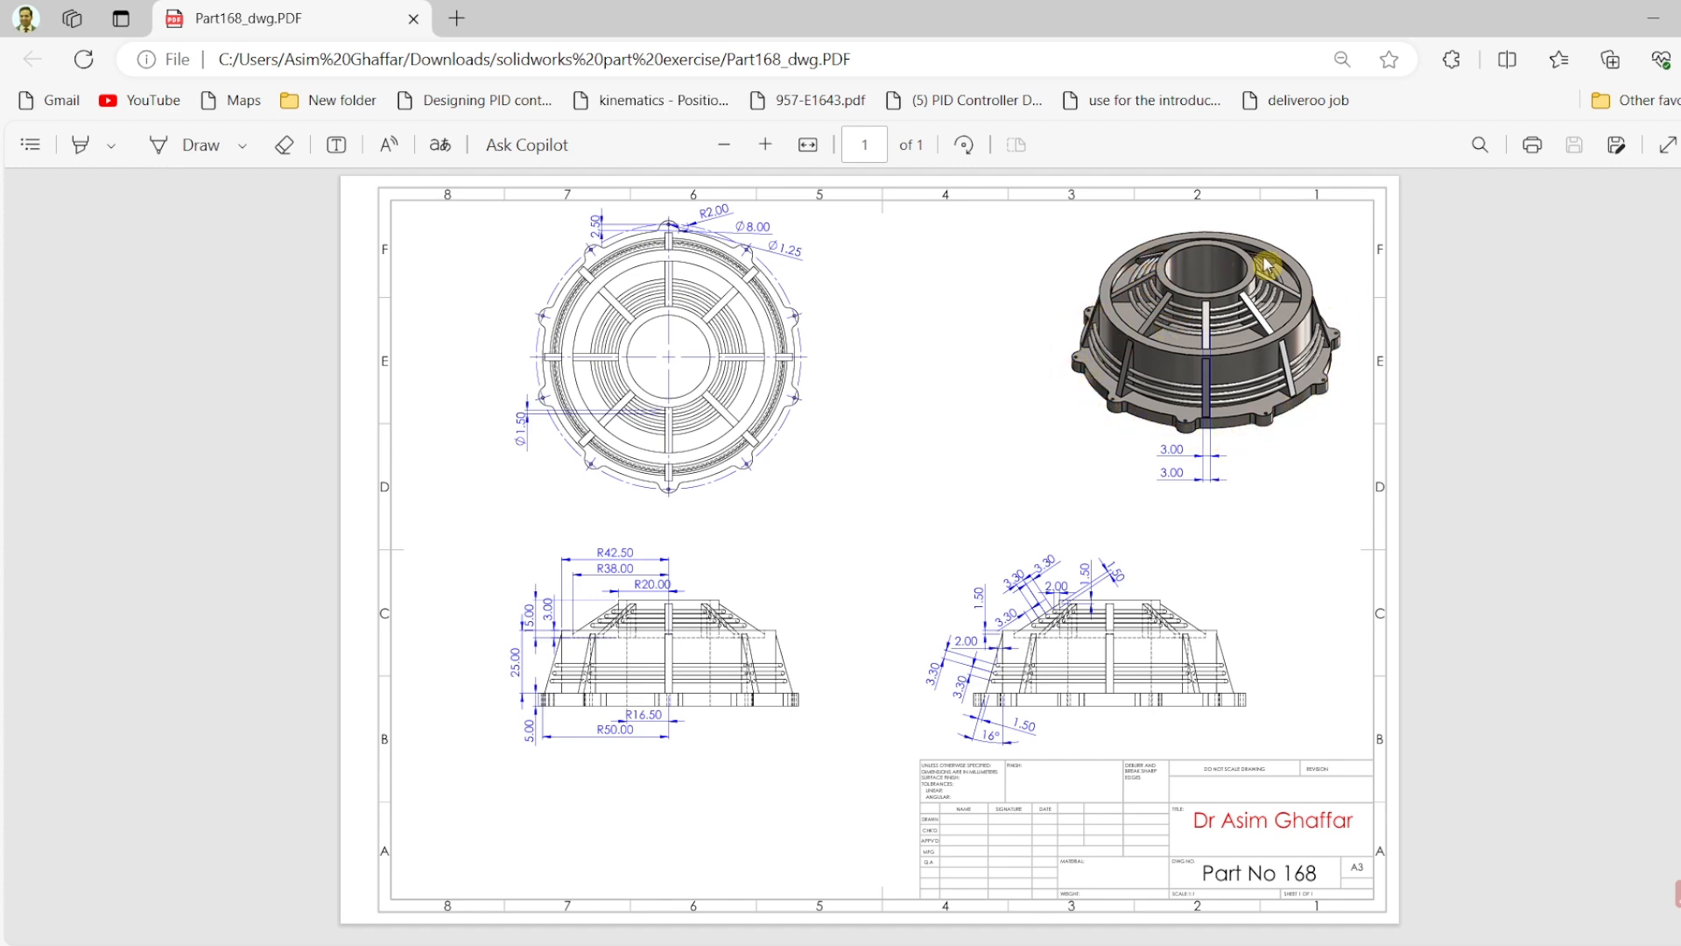
pyautogui.click(1640, 29)
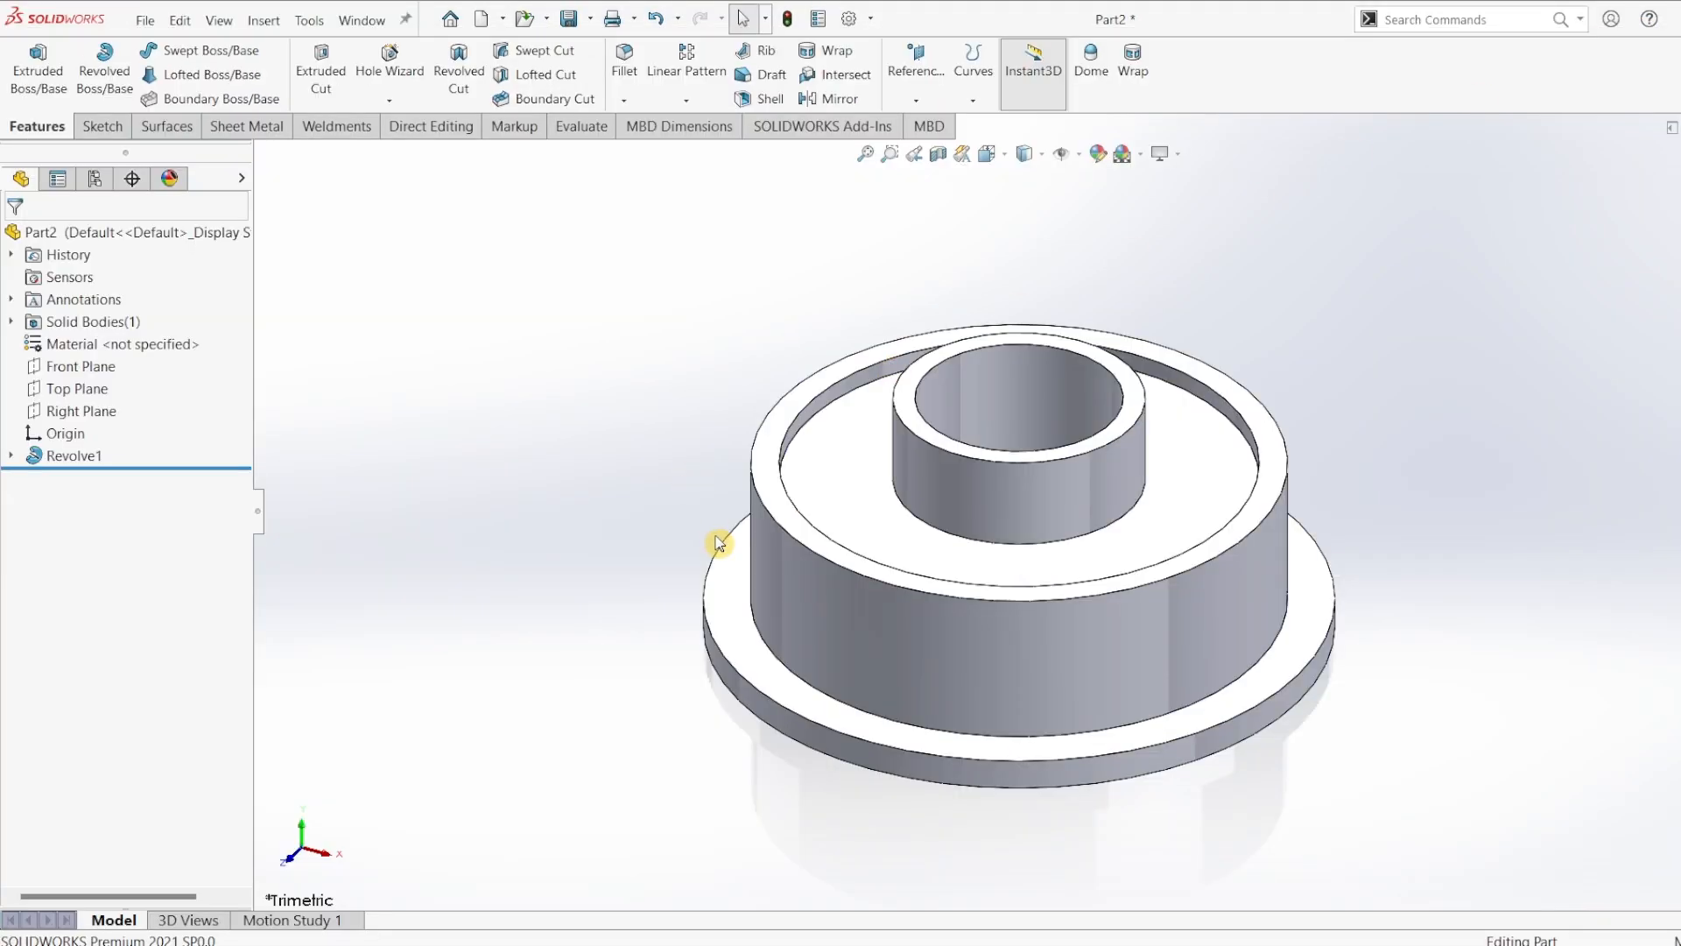
pyautogui.click(723, 578)
pyautogui.click(102, 127)
pyautogui.click(29, 70)
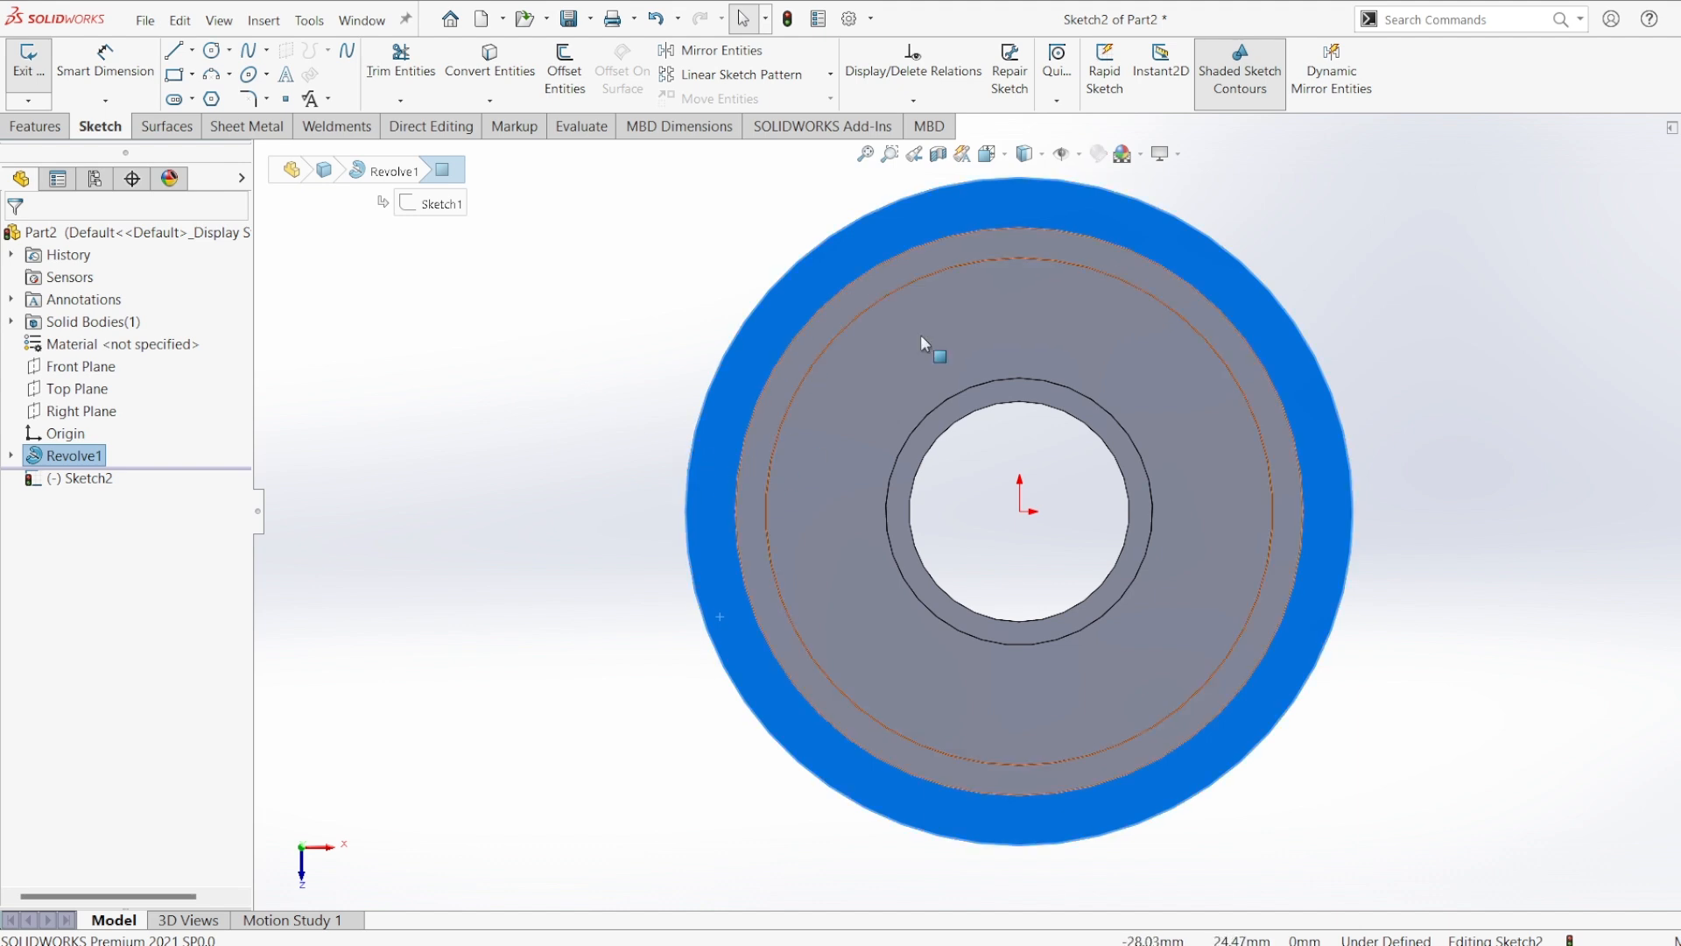
# - Draw a circle about 7.1 mm in diameter centered on the flange's outer edge, directly above the origin
pyautogui.click(211, 50)
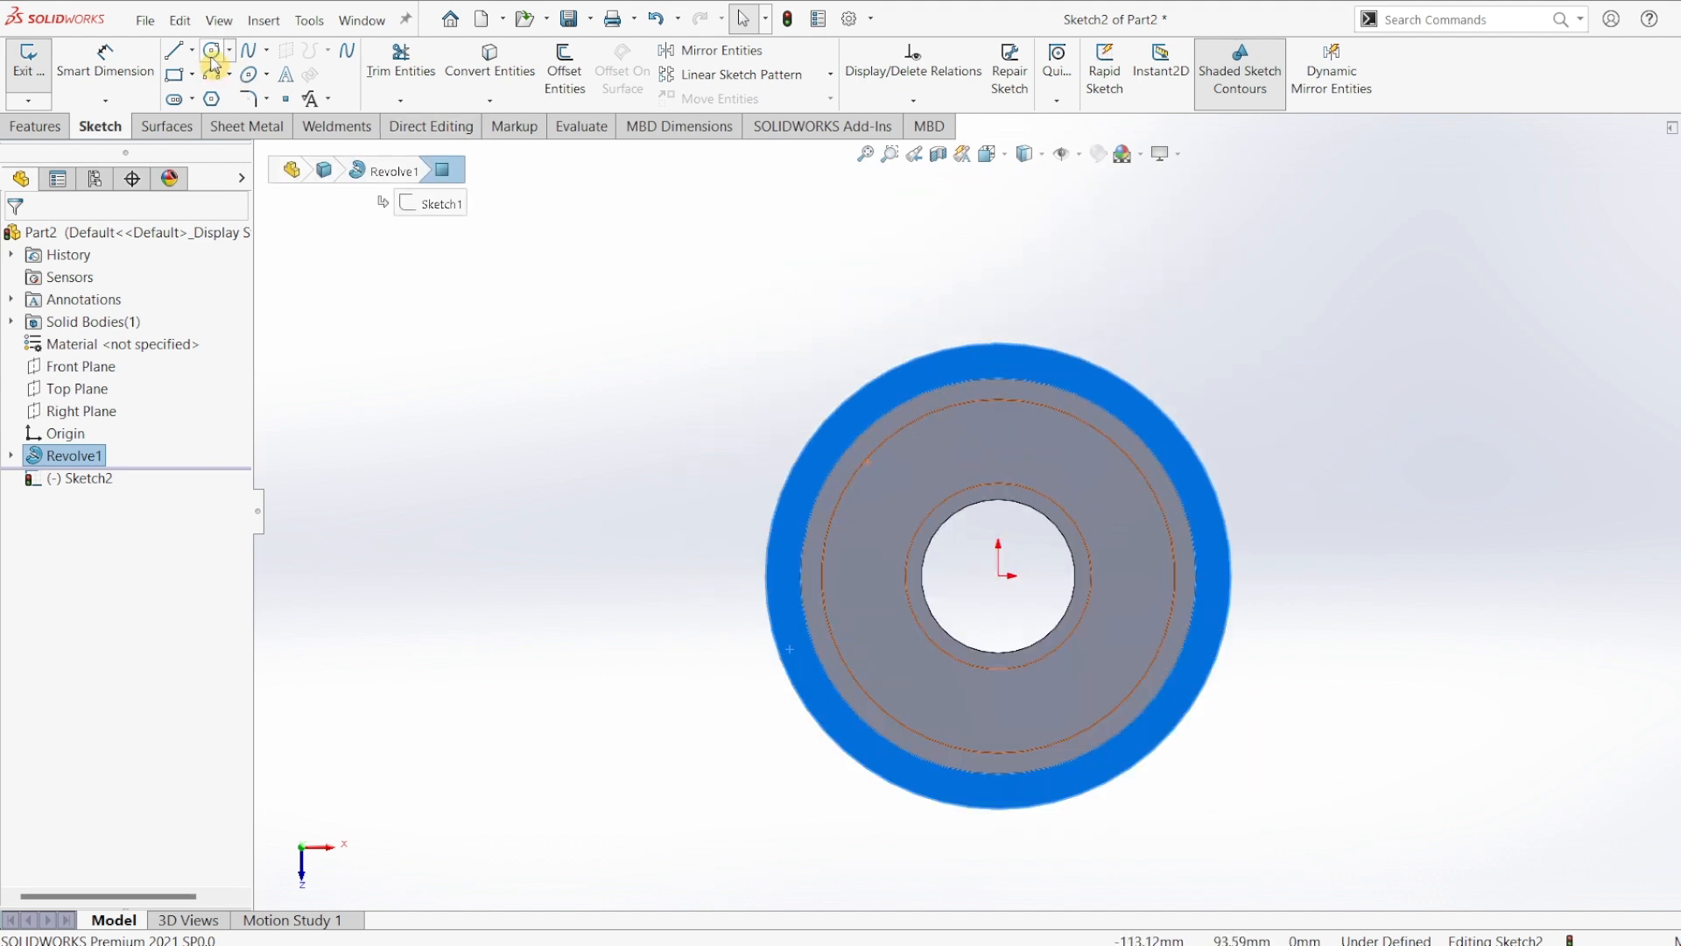
pyautogui.click(998, 344)
pyautogui.click(1011, 361)
# - Dimension the small circle on the flange edge to a diameter of 8 mm
pyautogui.scroll(2, 1042, 355)
pyautogui.scroll(-4, 1032, 385)
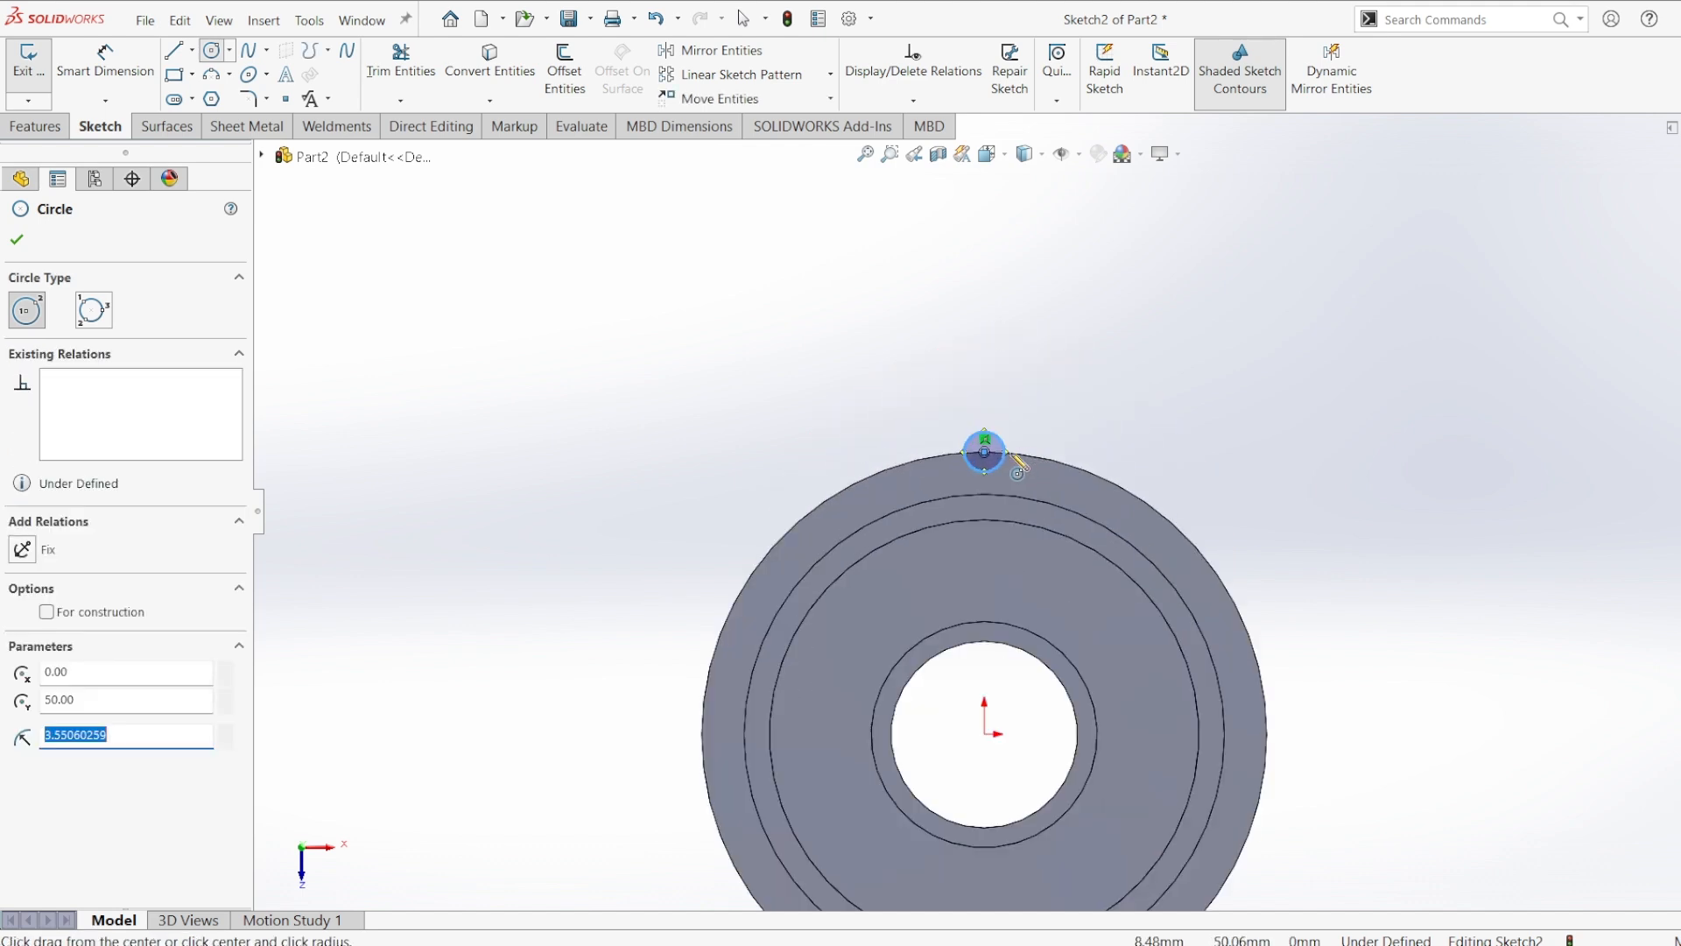
pyautogui.scroll(-5, 1016, 472)
pyautogui.click(129, 66)
pyautogui.click(979, 411)
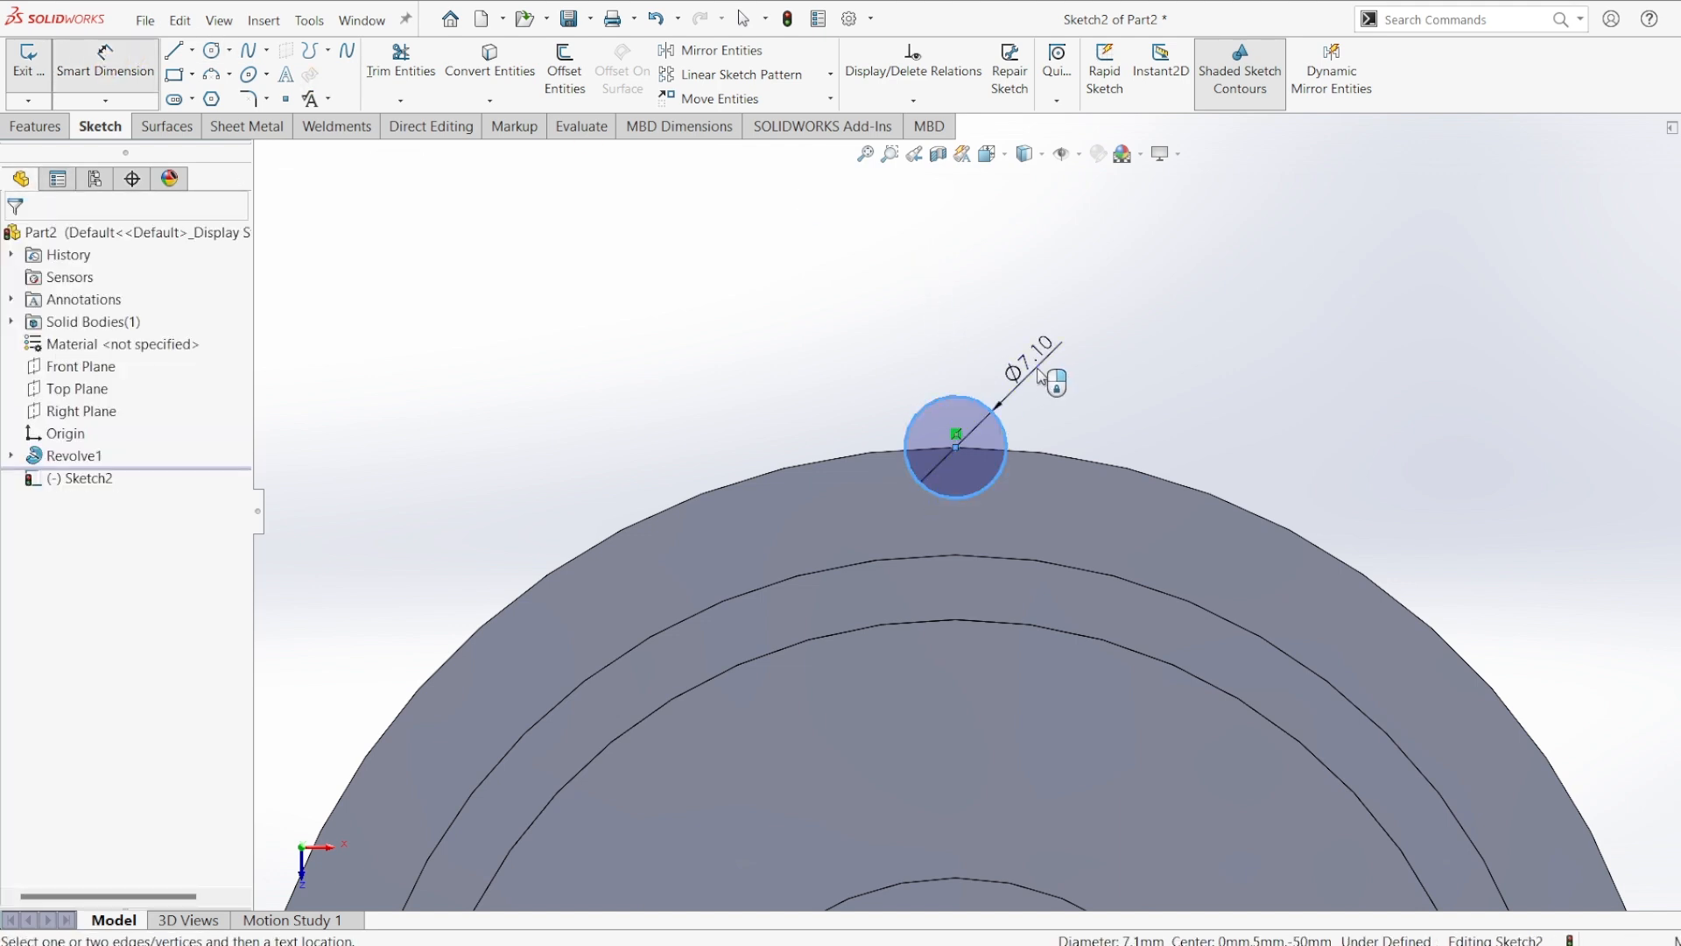
pyautogui.click(1040, 375)
pyautogui.write('8')
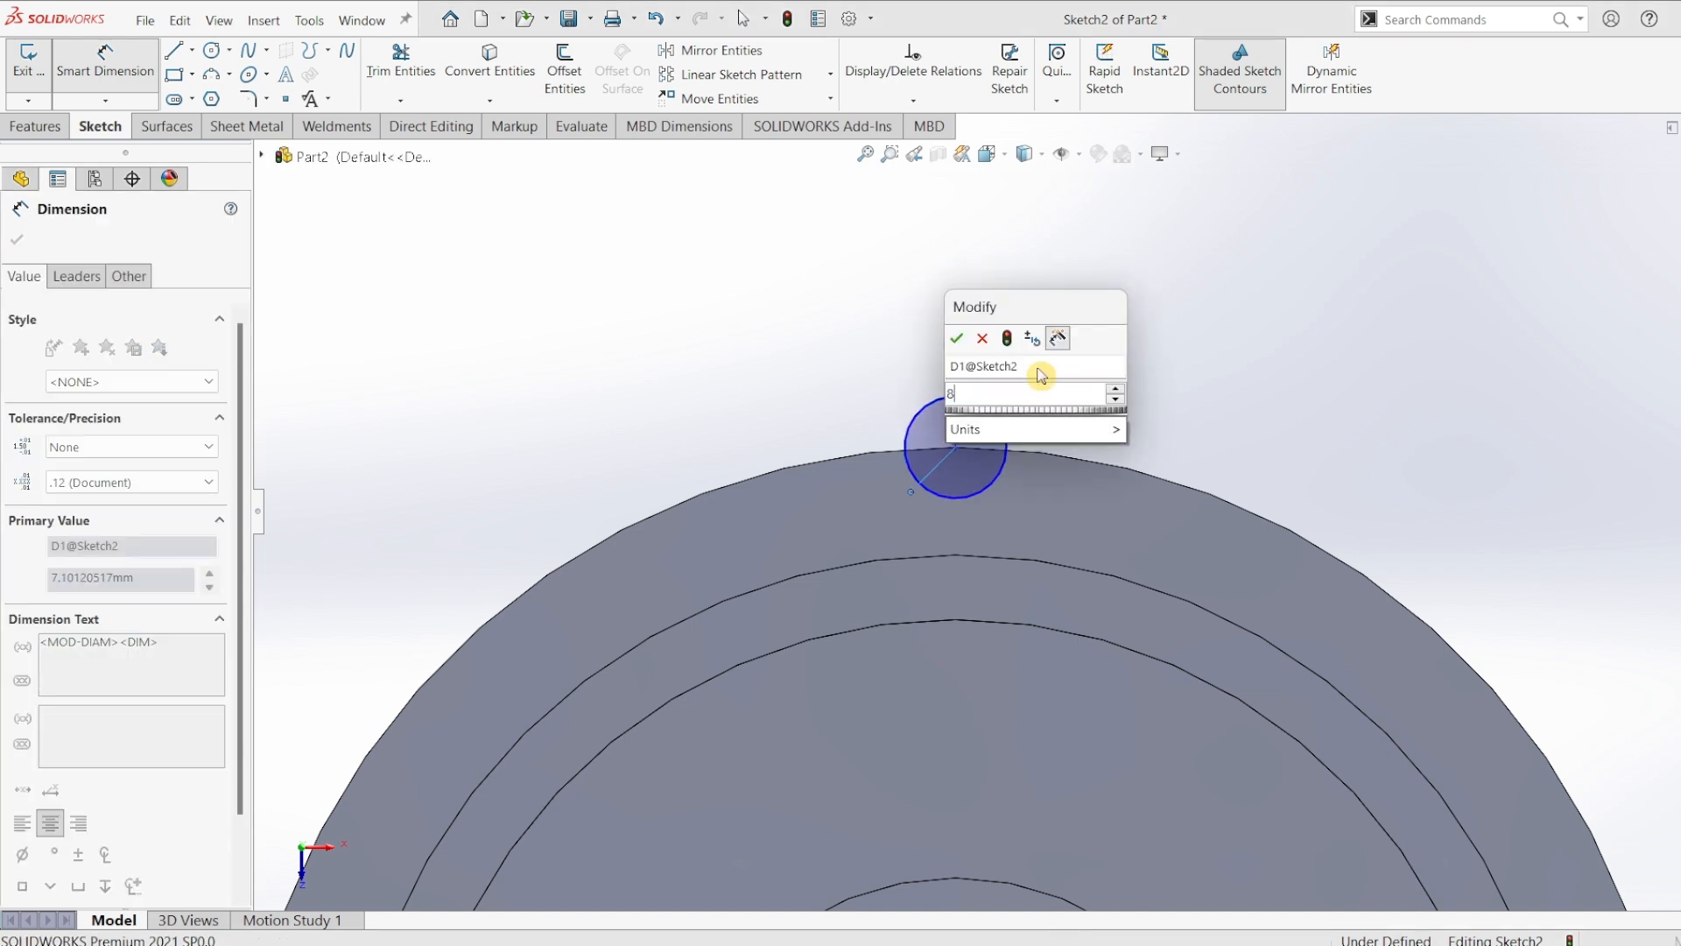
pyautogui.press('Return')
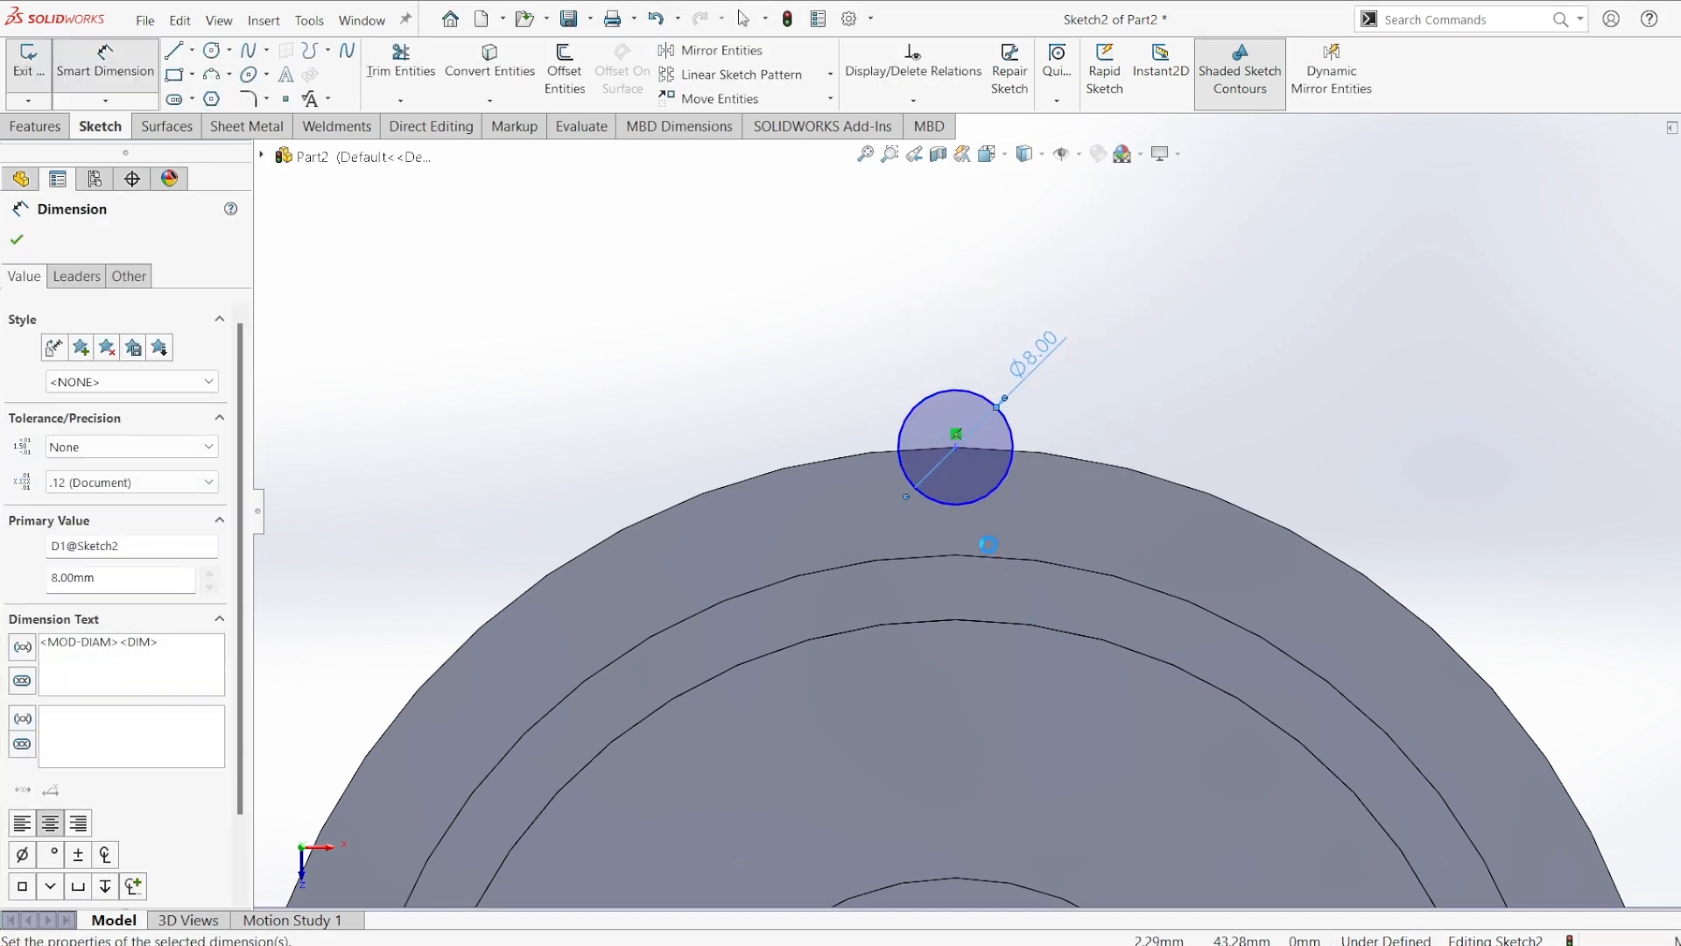
# - Add a Vertical relation between the origin and the center of the 8 mm circle
pyautogui.scroll(3, 982, 613)
pyautogui.scroll(1, 982, 621)
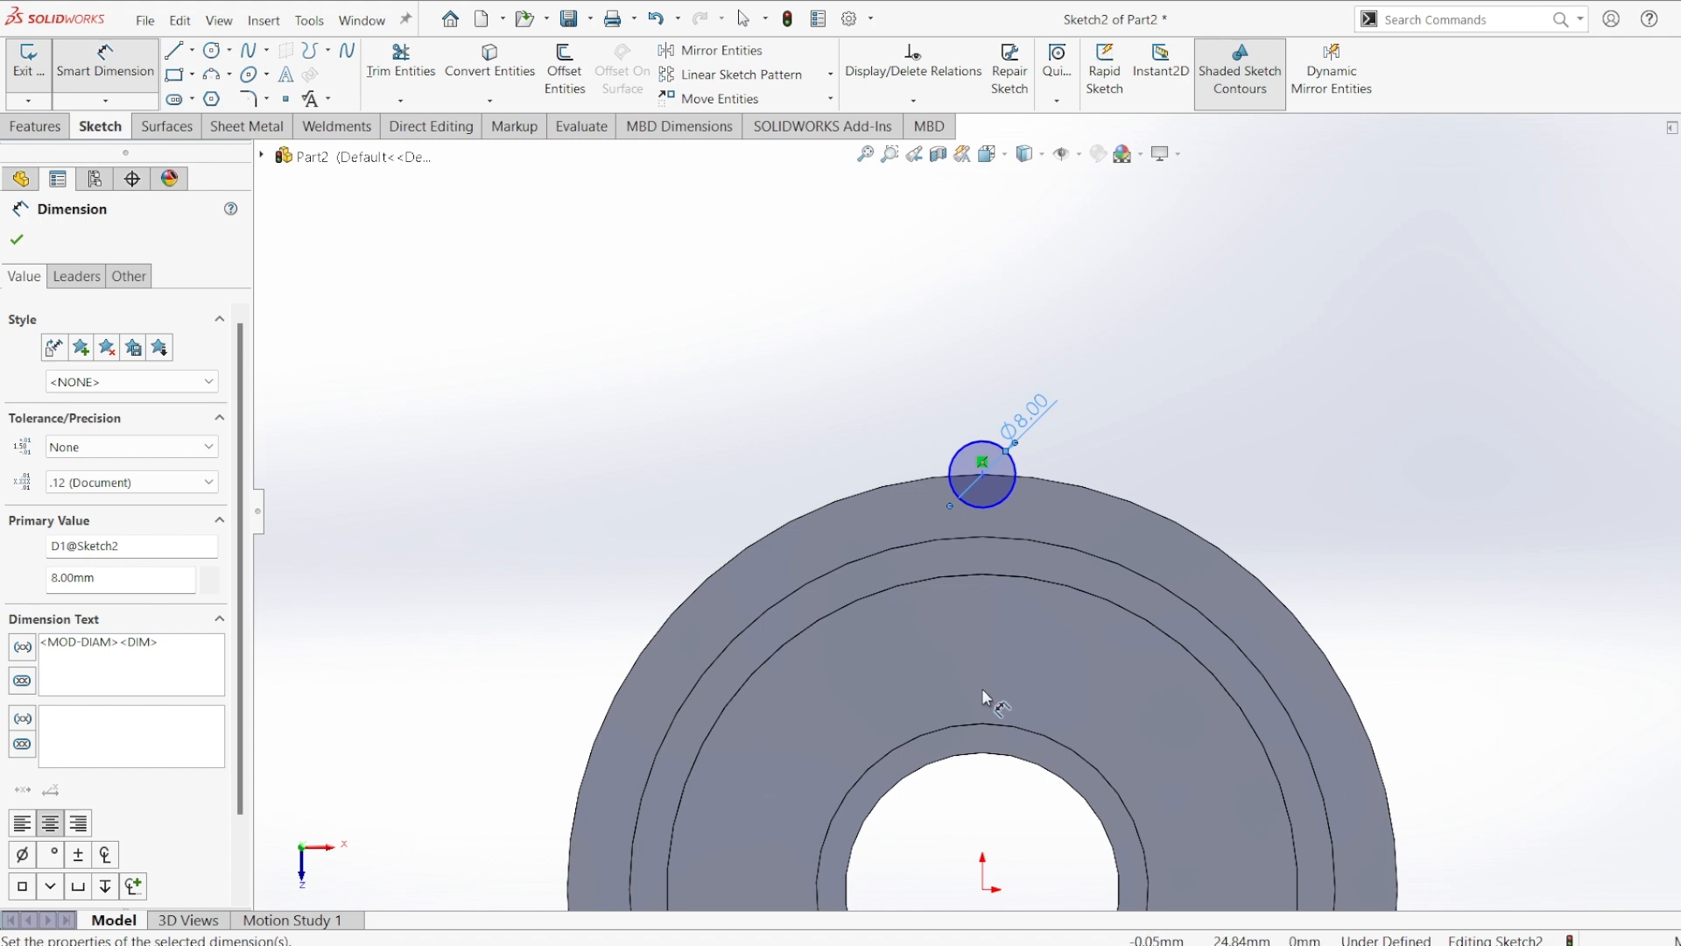
pyautogui.press('Escape')
pyautogui.press('Escape')
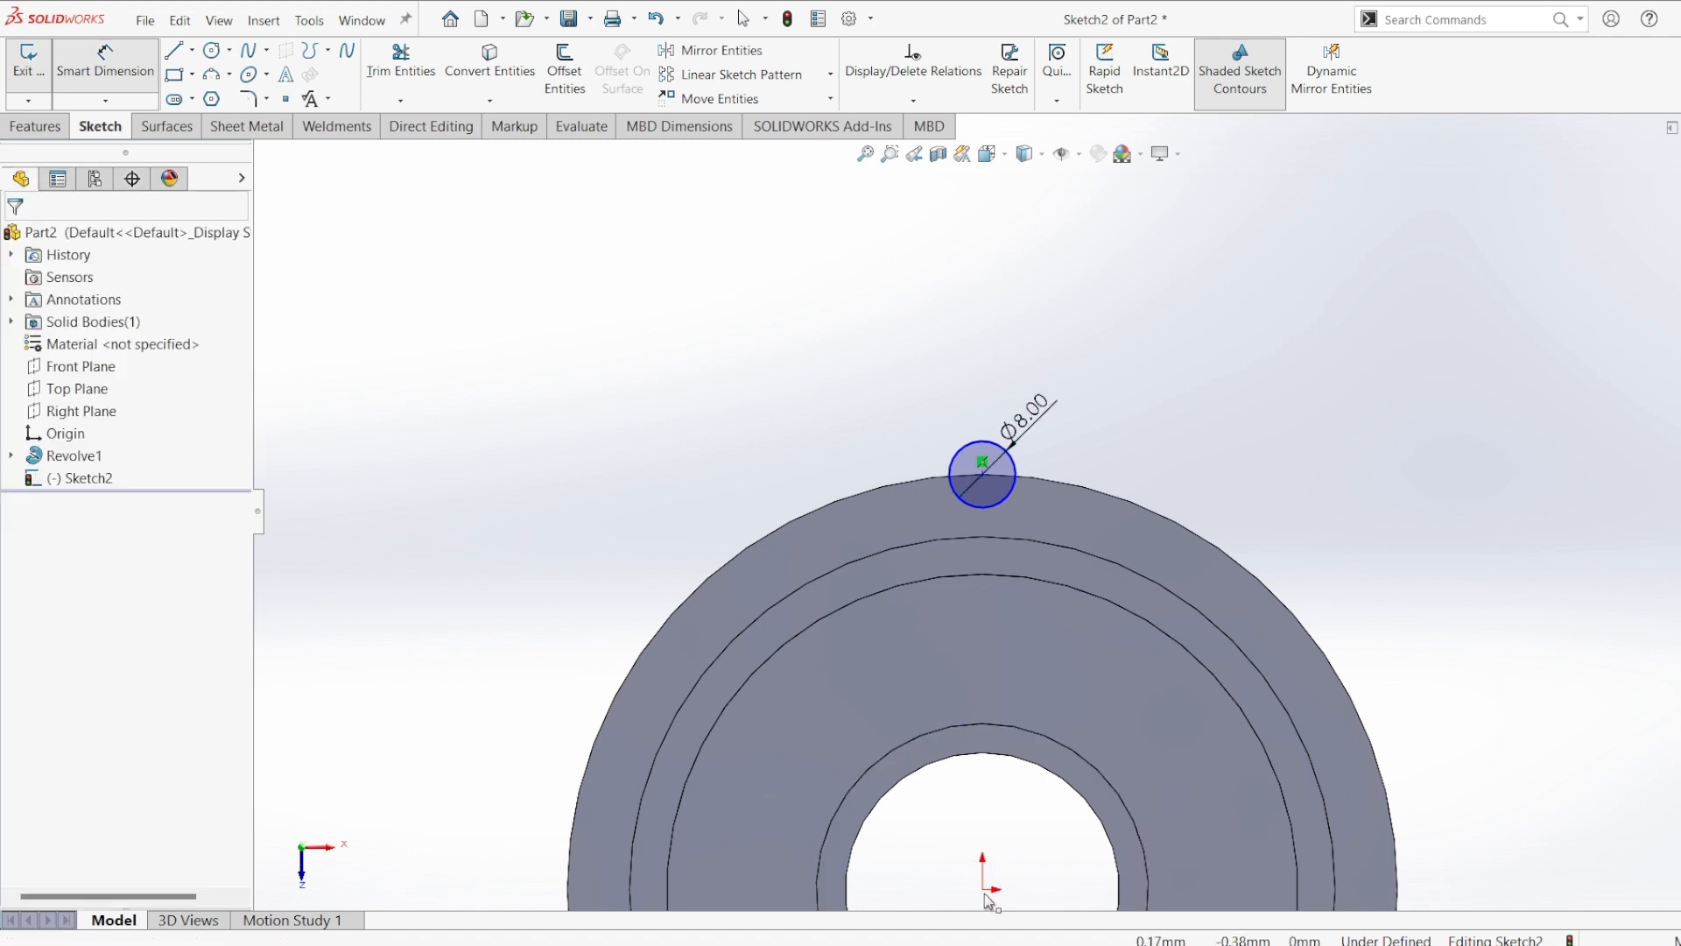
pyautogui.click(983, 889)
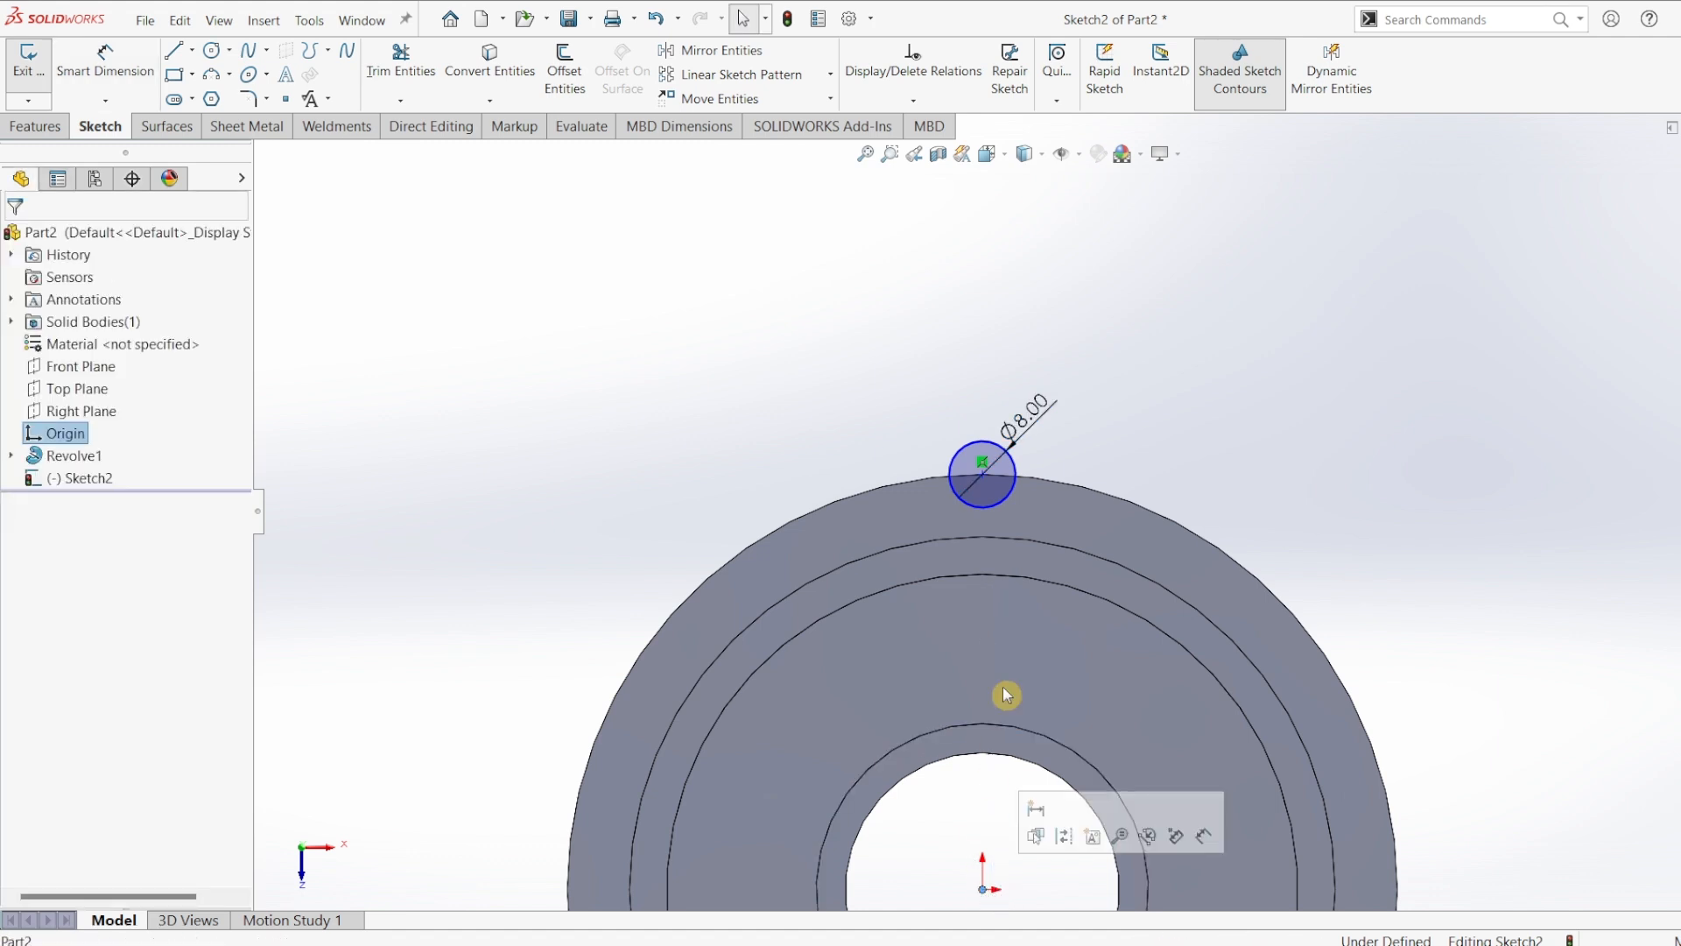
pyautogui.keyDown('ctrl'); pyautogui.click(983, 476); pyautogui.keyUp('ctrl')
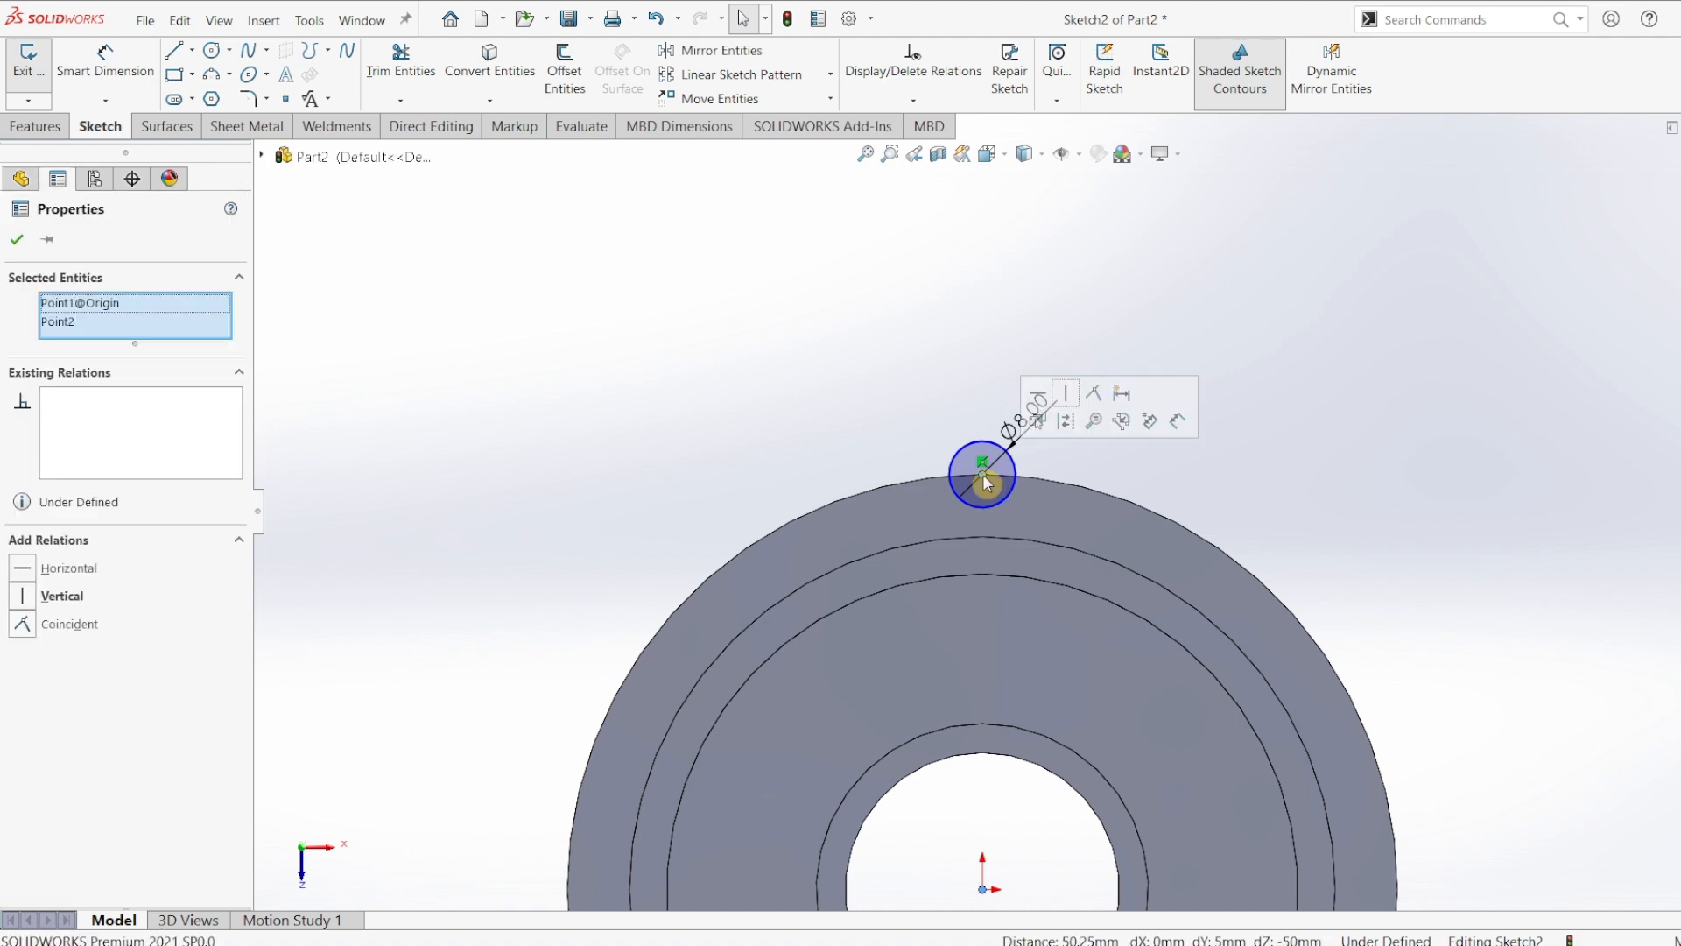
pyautogui.click(1065, 398)
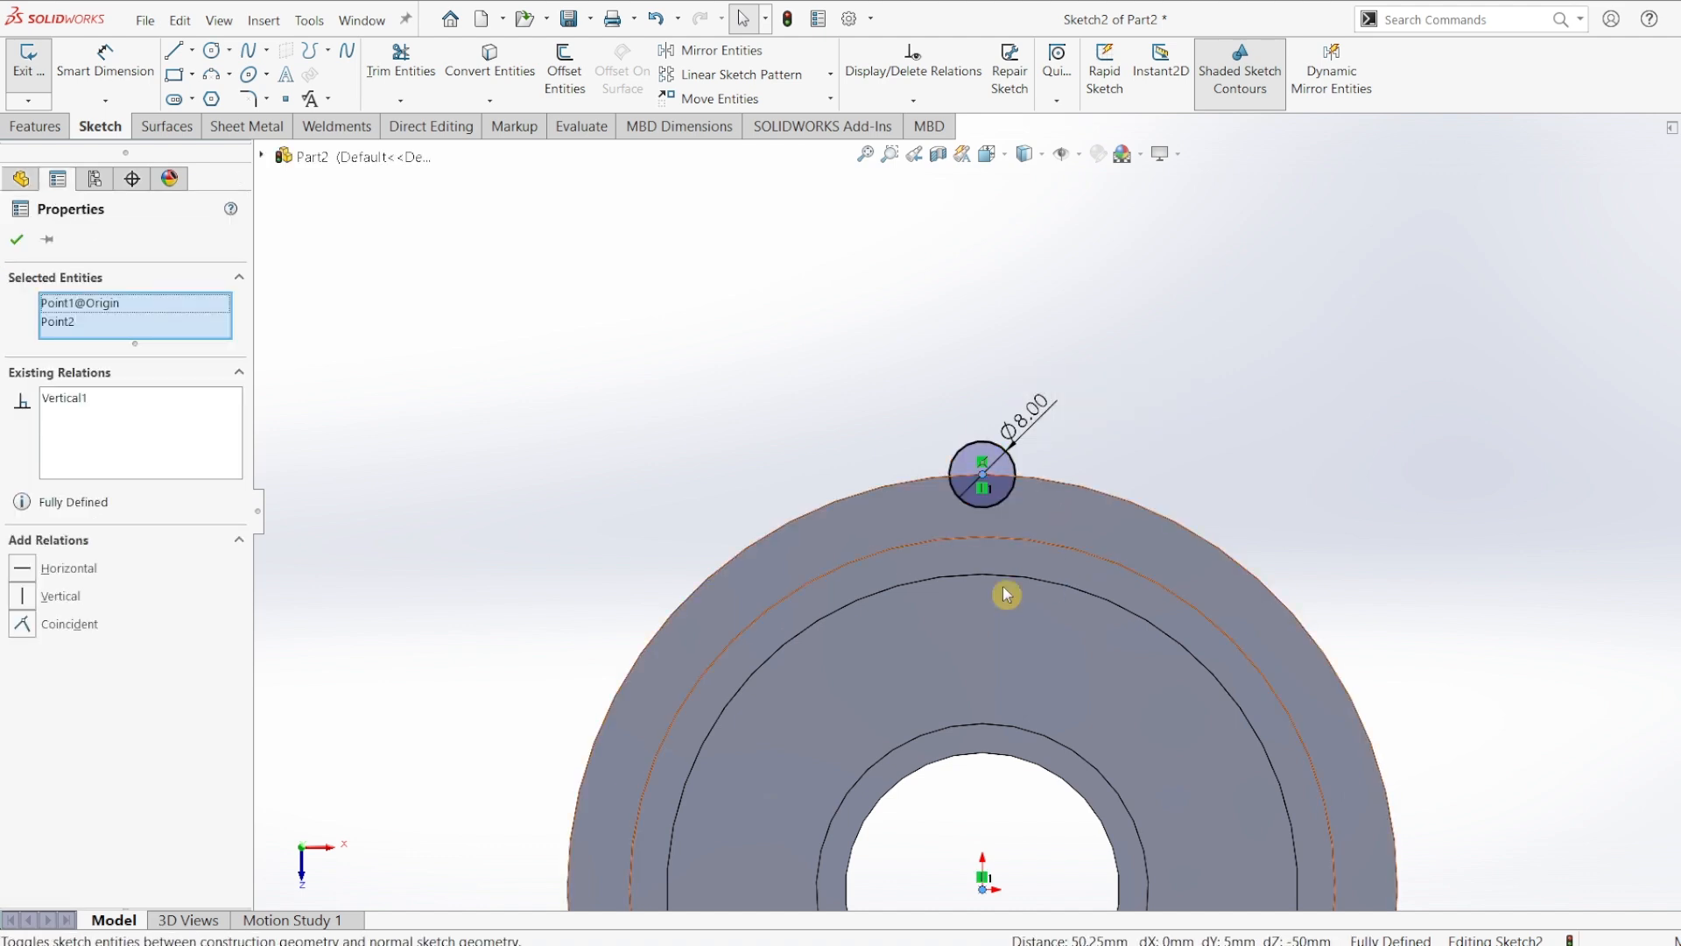
pyautogui.press('Escape')
# - Convert the flange's outer circular edge into a sketch entity with Convert Entities
pyautogui.click(581, 356)
pyautogui.click(471, 83)
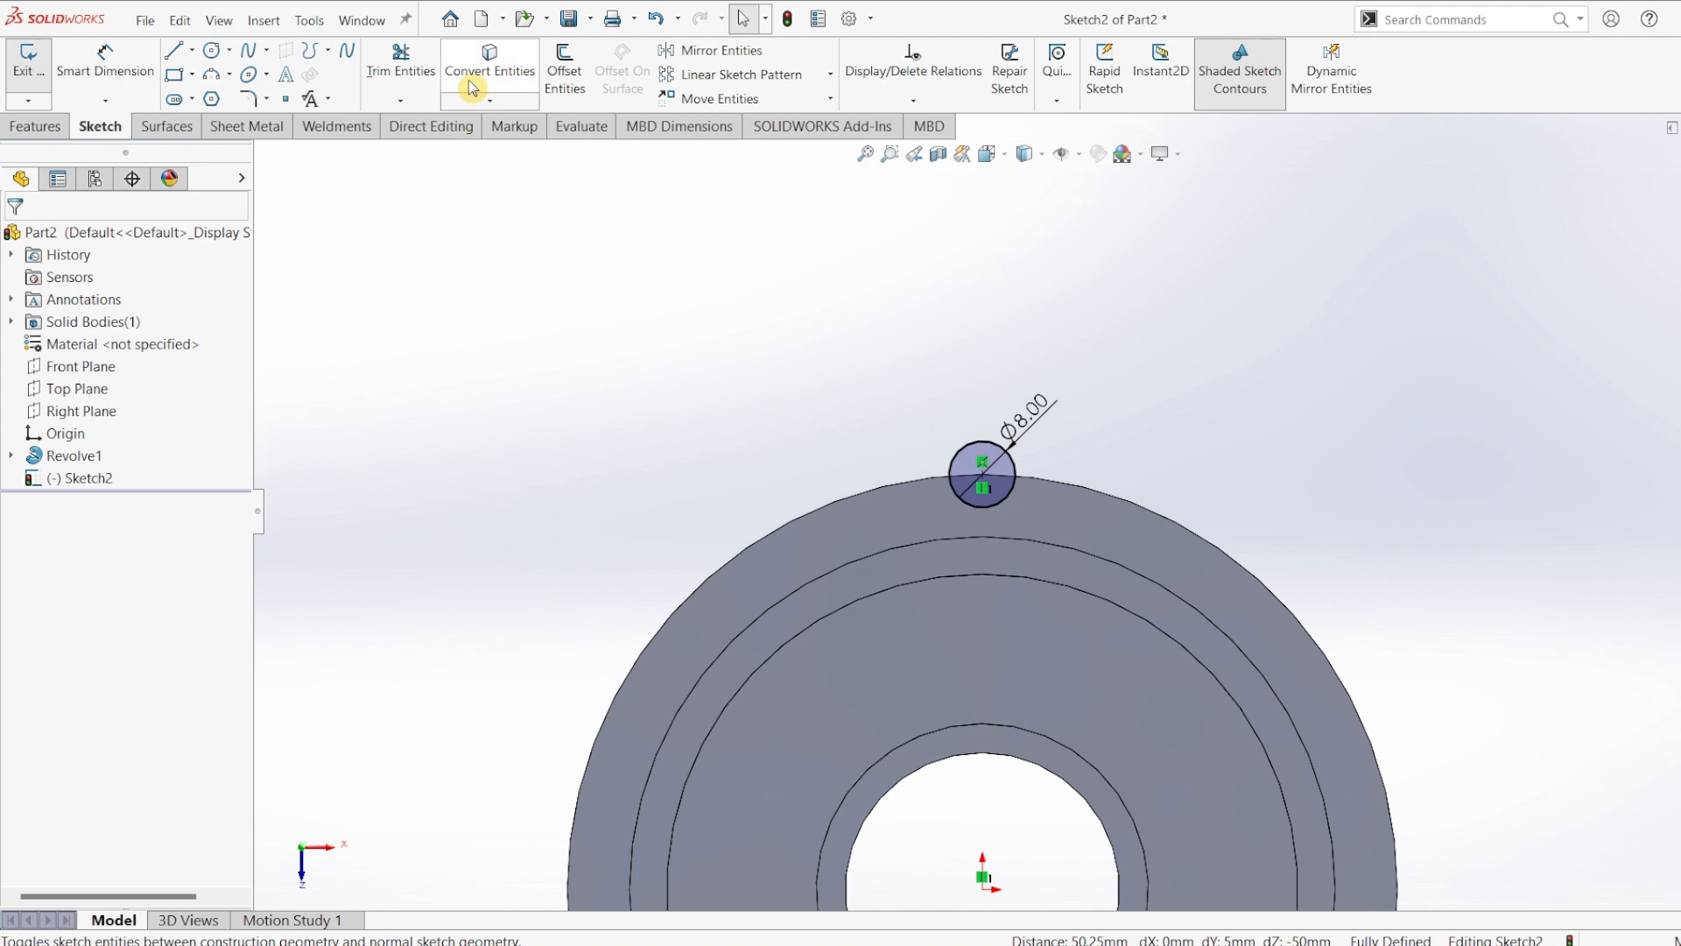
pyautogui.click(913, 481)
pyautogui.click(16, 242)
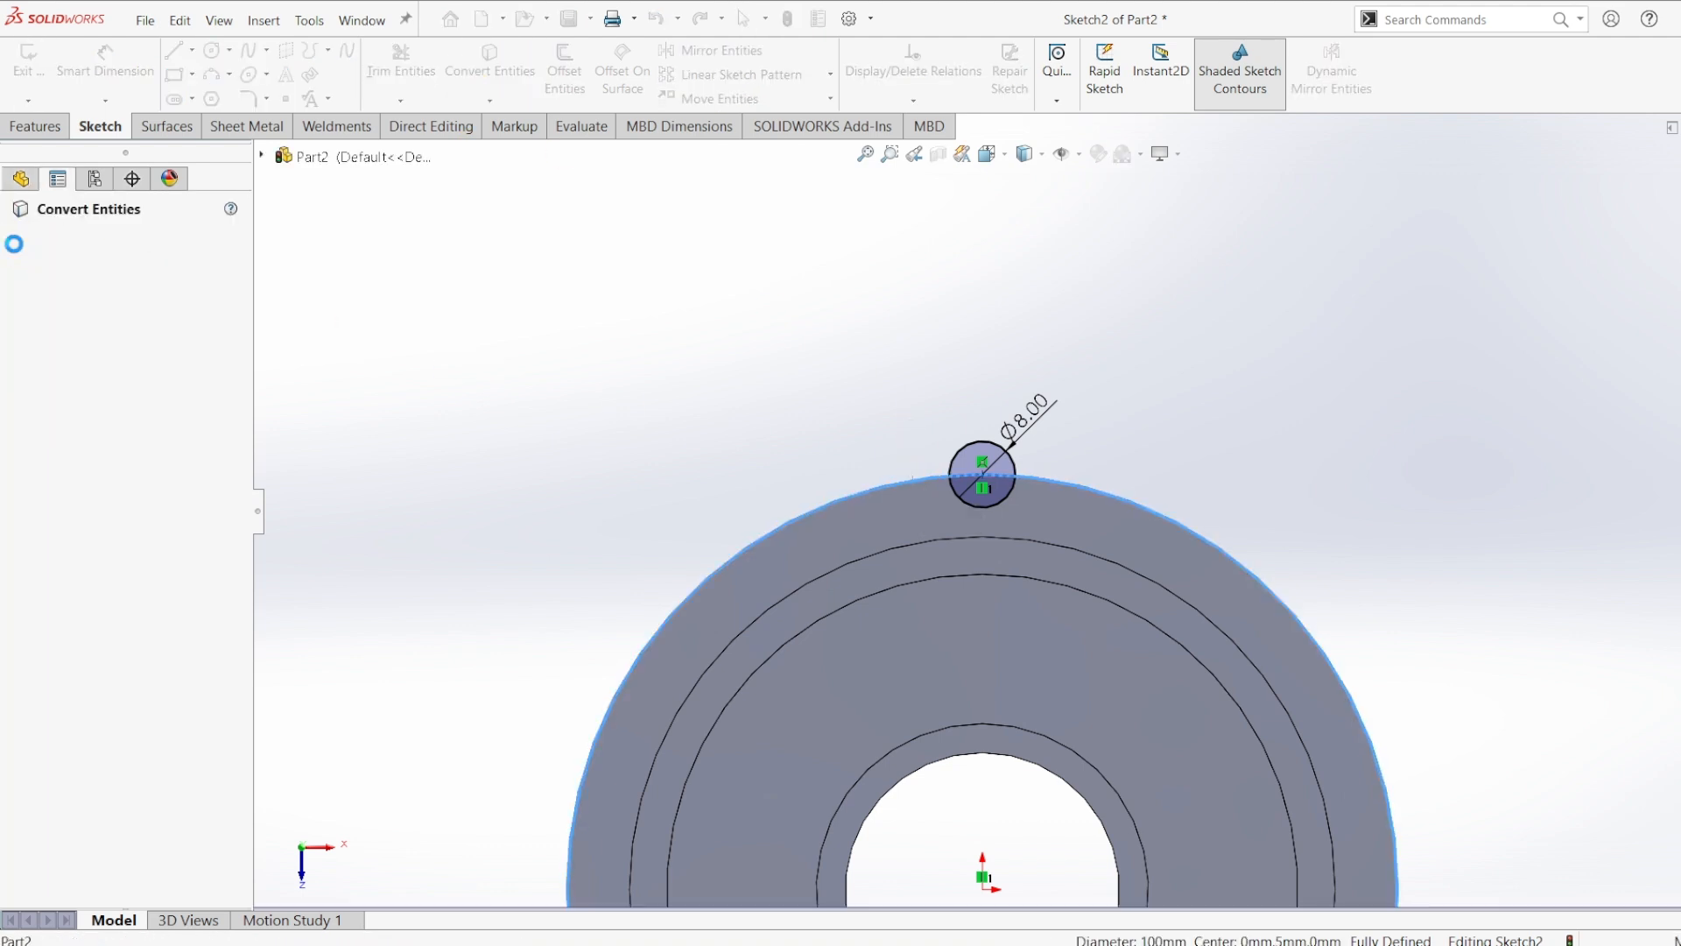
# - Power trim the small circle's lower arc and the flange circle's segment inside it, leaving one lobed outline
pyautogui.click(389, 64)
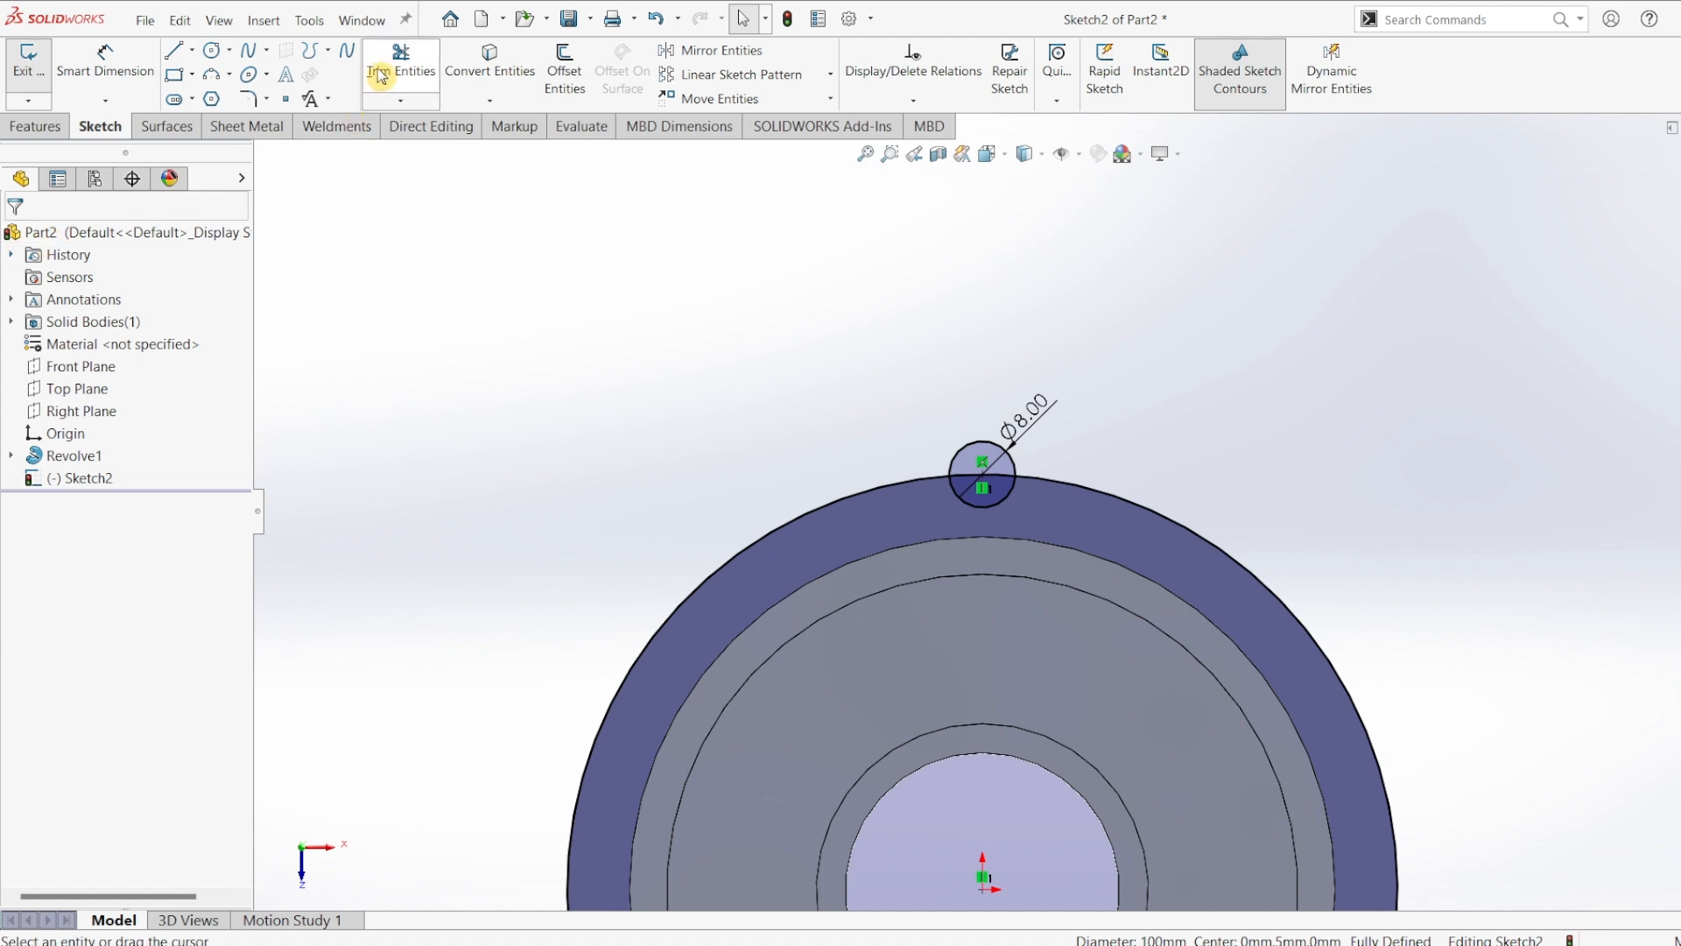
pyautogui.scroll(-2, 996, 504)
pyautogui.scroll(-1, 994, 517)
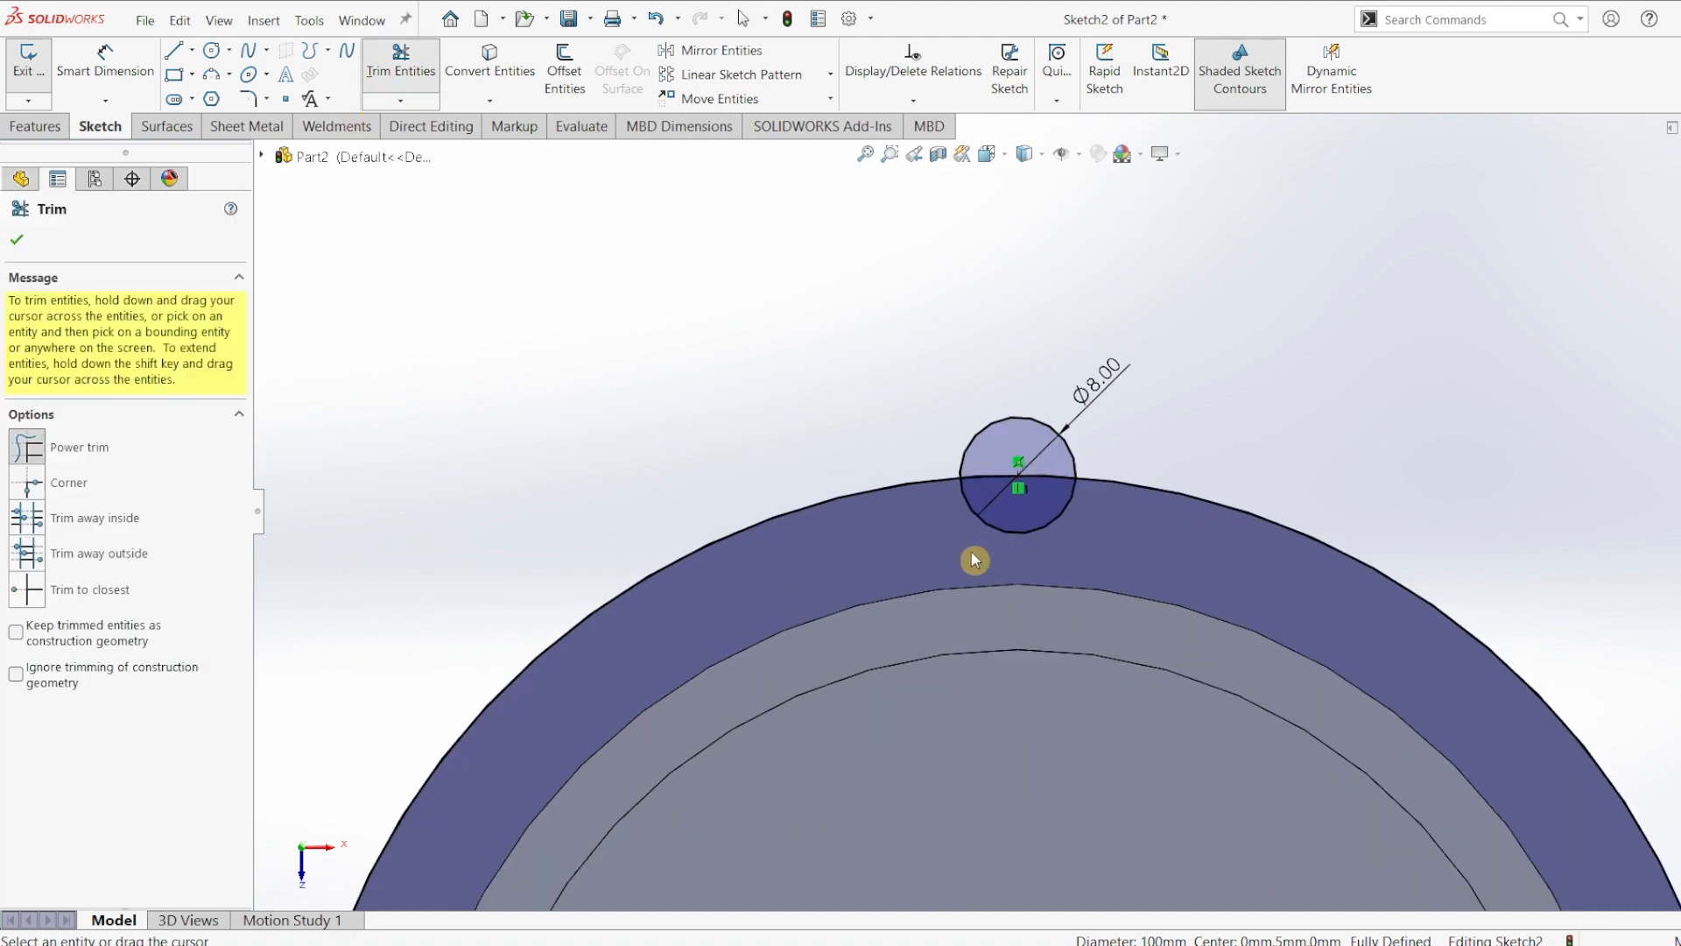
pyautogui.moveTo(967, 547); pyautogui.dragTo(1015, 464)
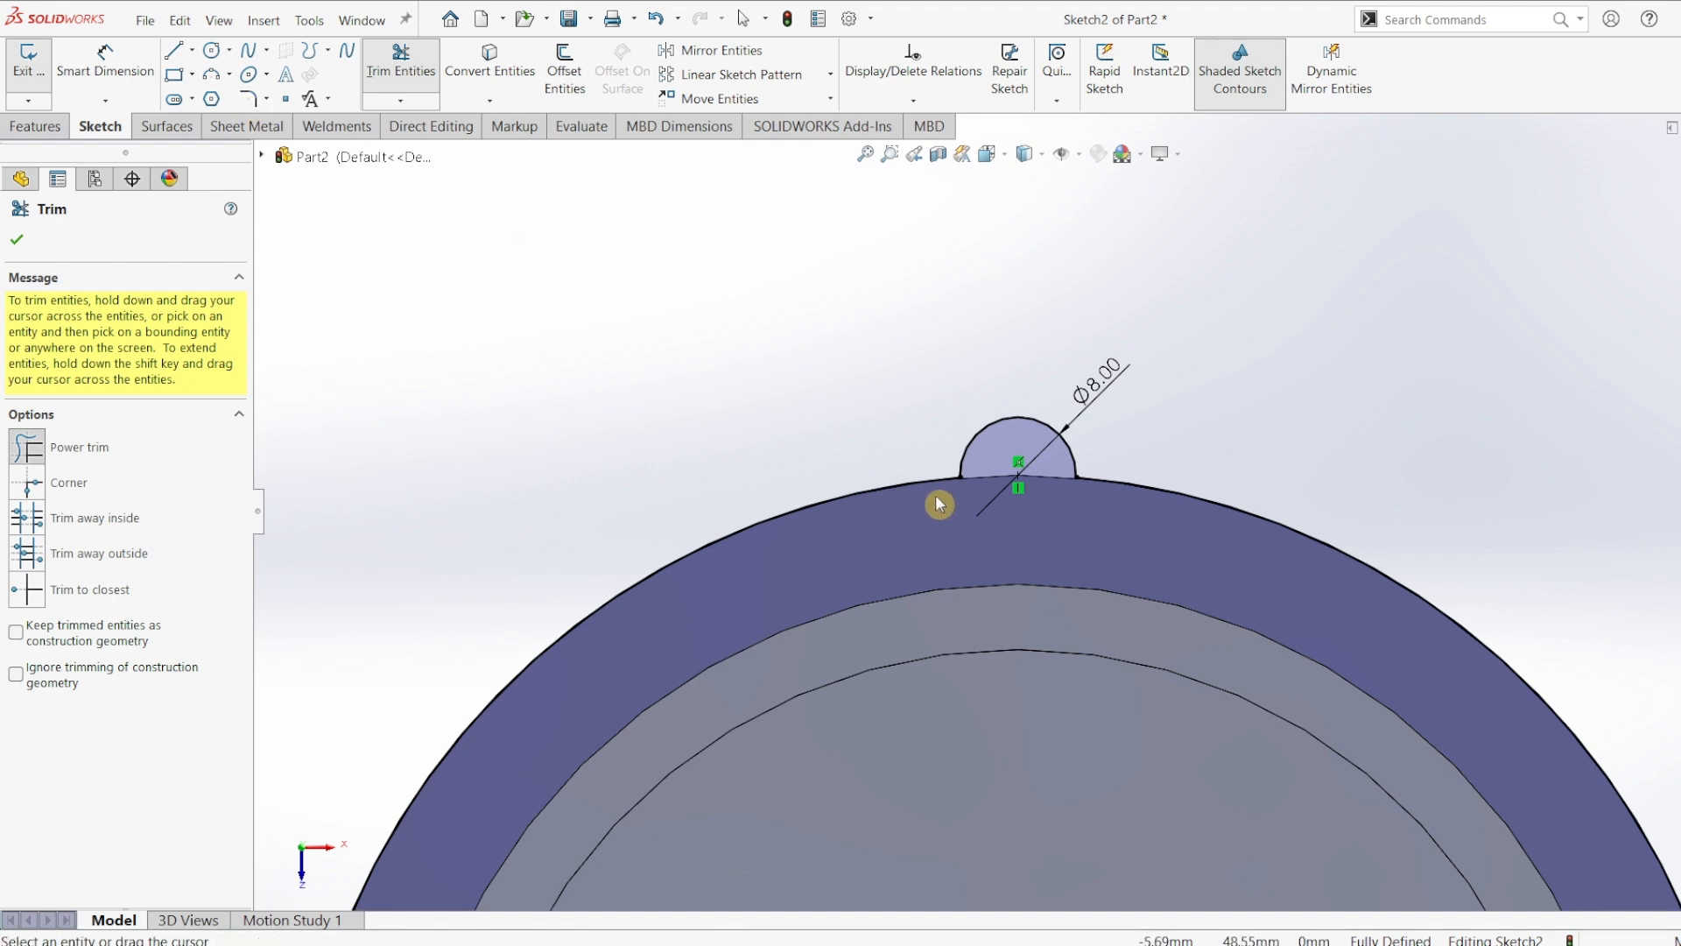
# - Add a 2 mm sketch fillet at the left corner where the lobe arc meets the flange circle
pyautogui.click(253, 99)
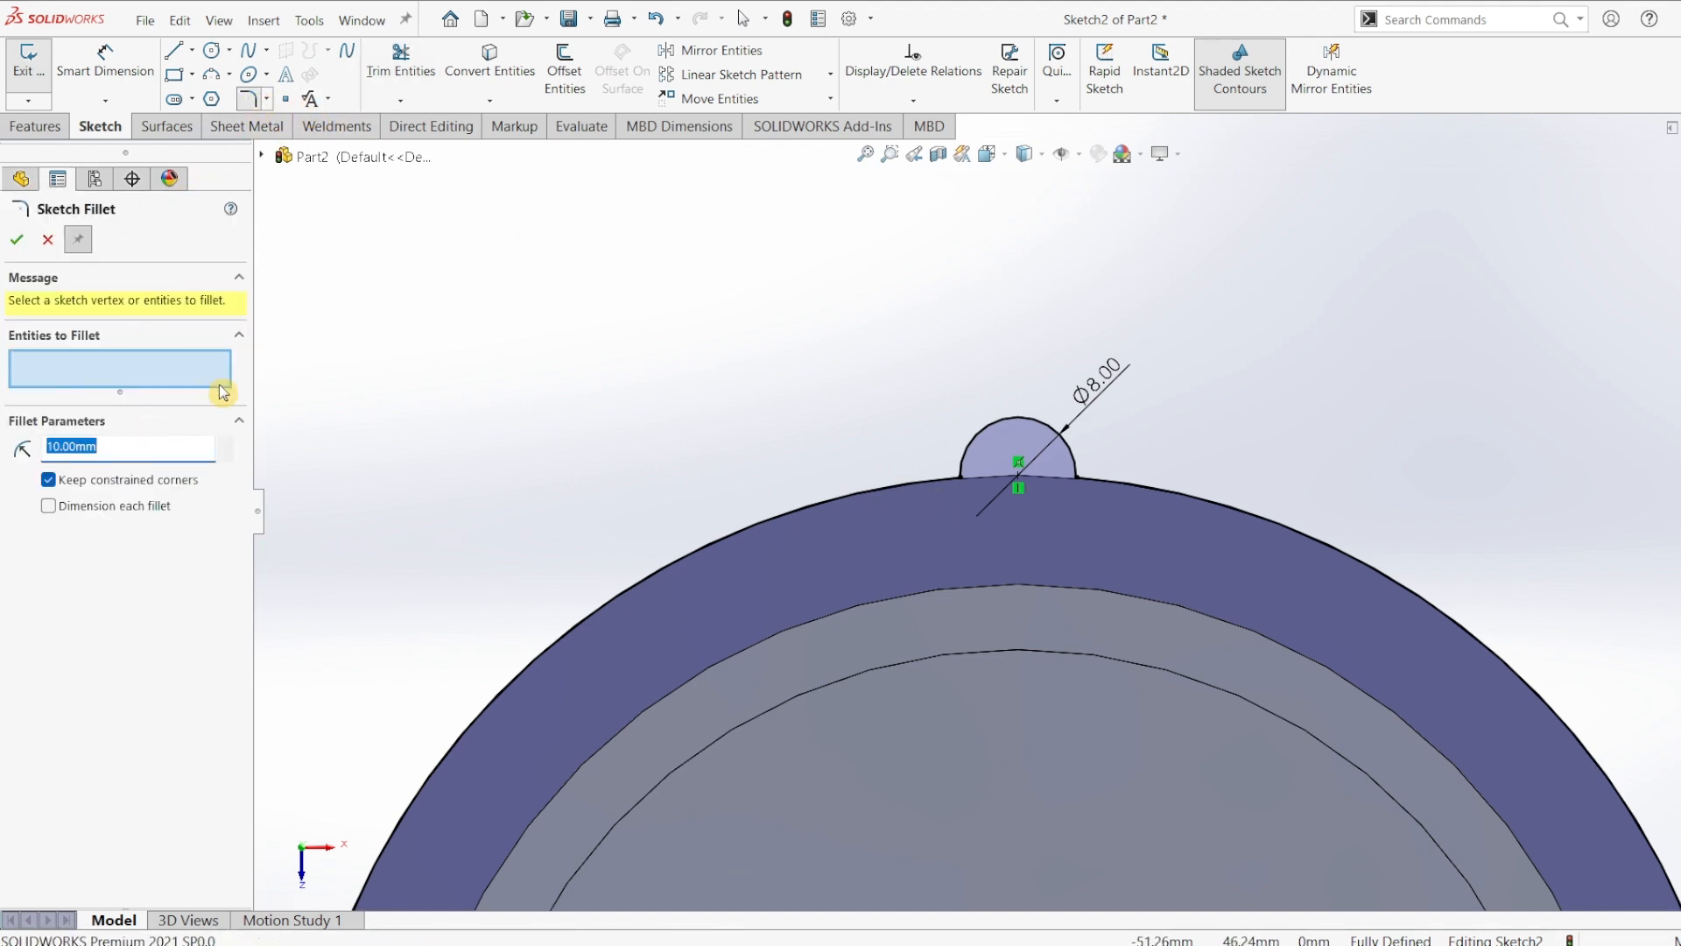
pyautogui.click(960, 475)
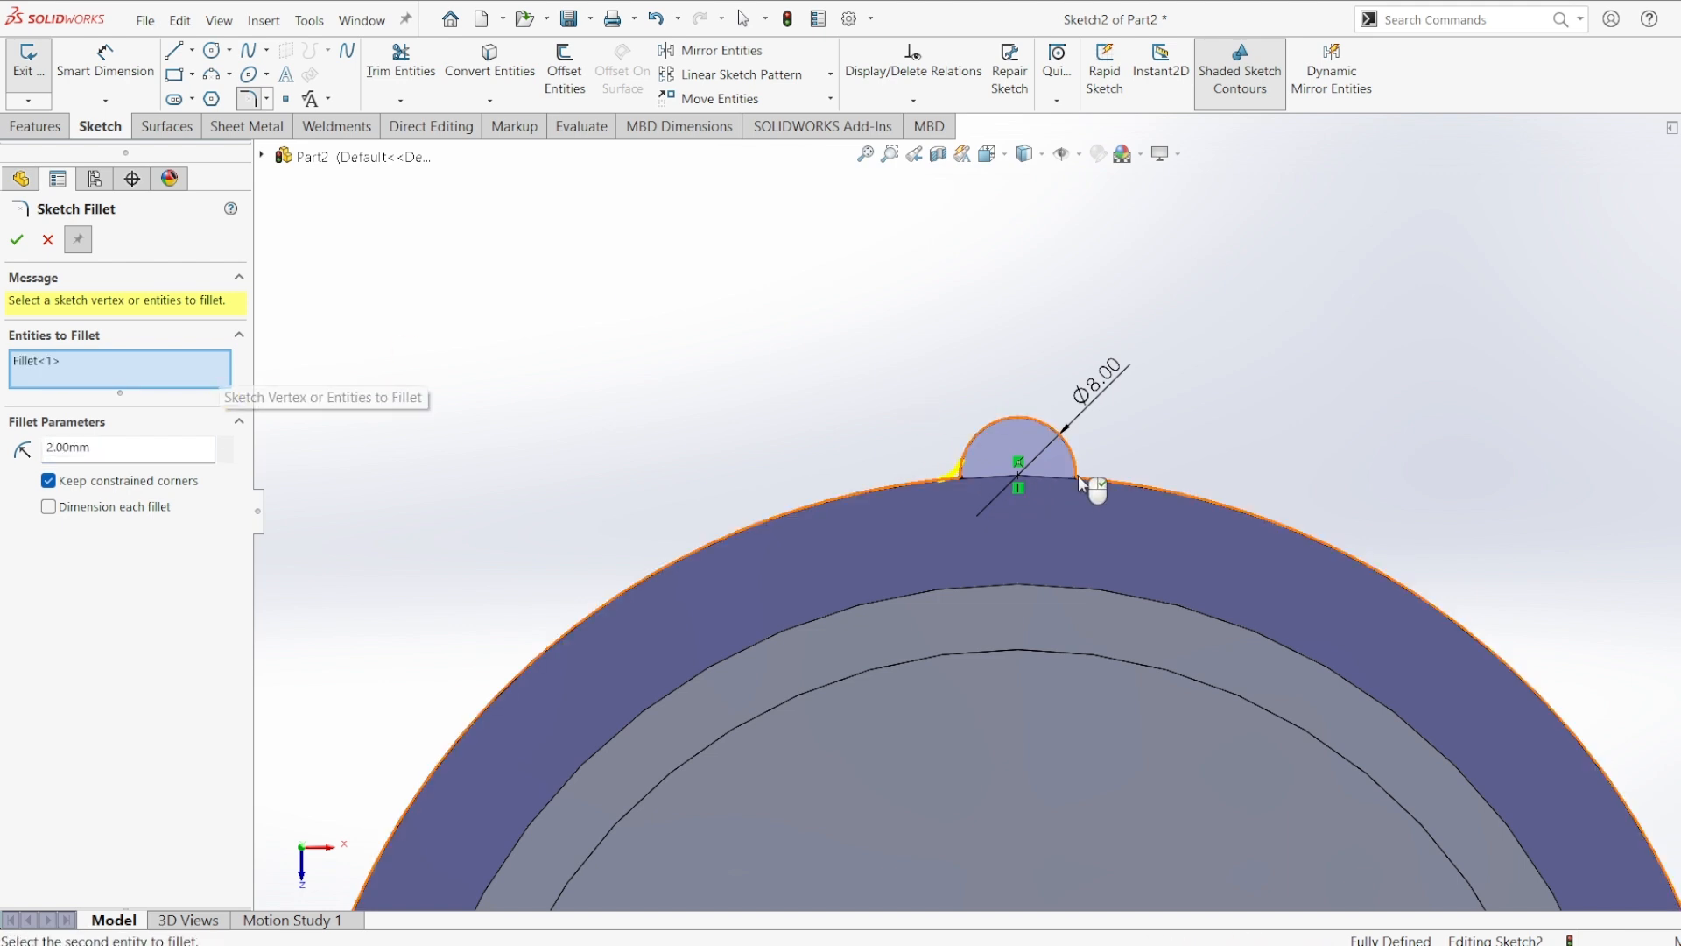
pyautogui.click(21, 242)
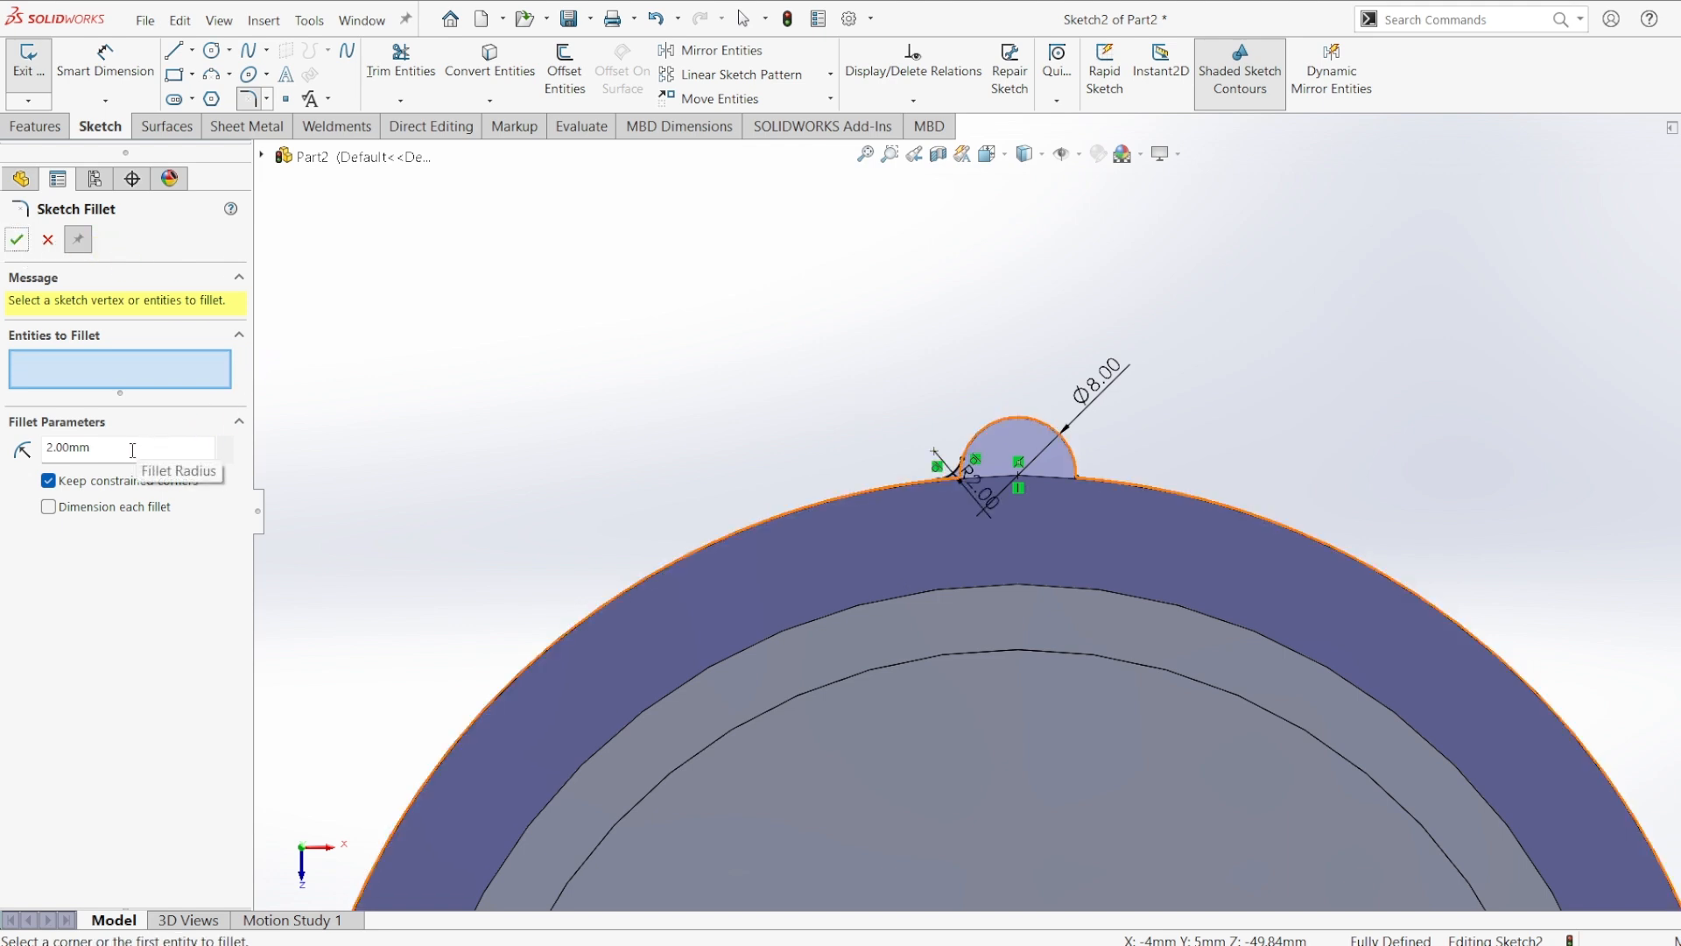
# - Add a 2 mm sketch fillet at the lobe's right corner and draw a circle about 1.2 mm in diameter inside the lobe
pyautogui.click(1086, 477)
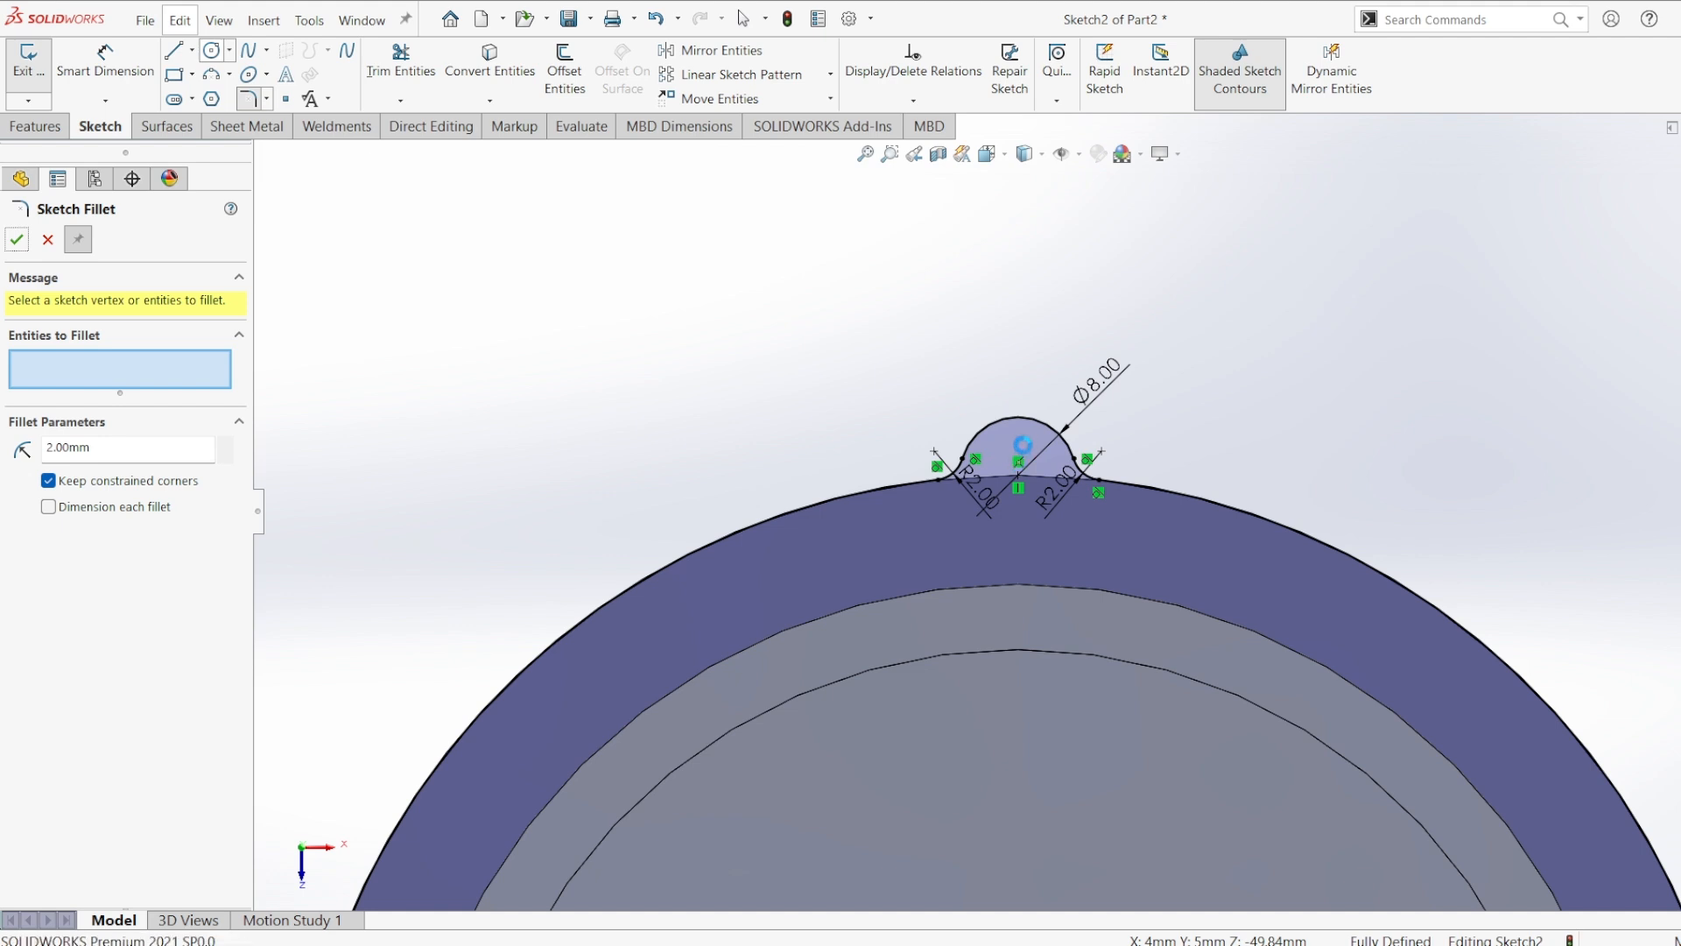
pyautogui.scroll(-2, 1024, 444)
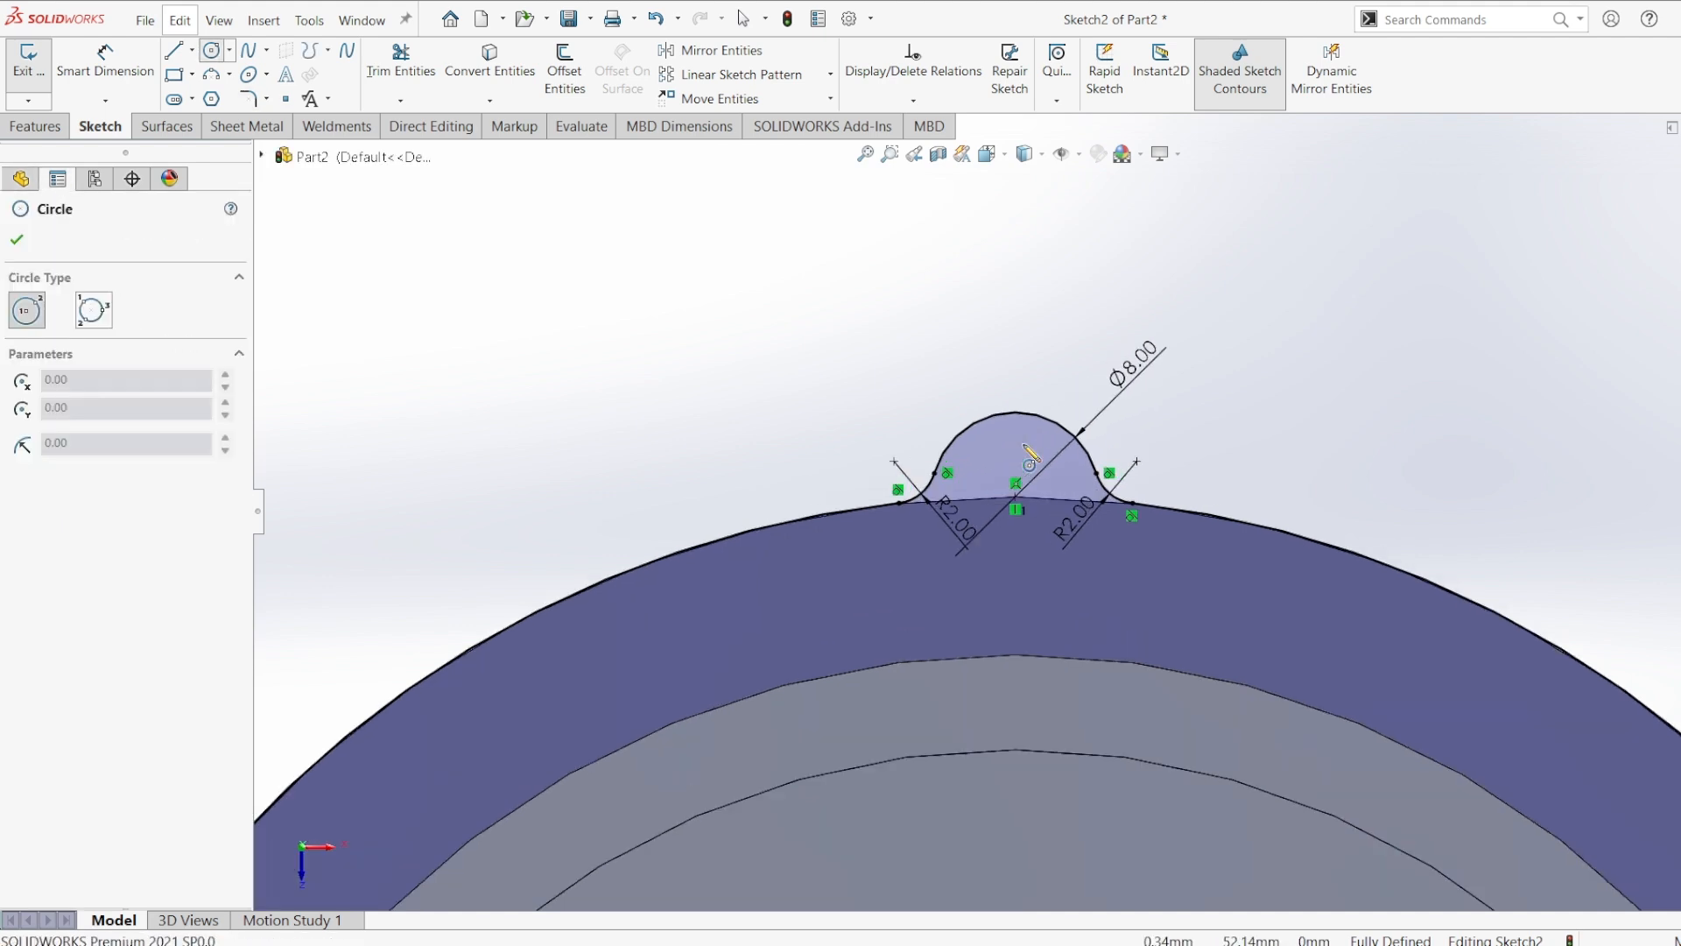
pyautogui.click(1016, 444)
pyautogui.click(1027, 451)
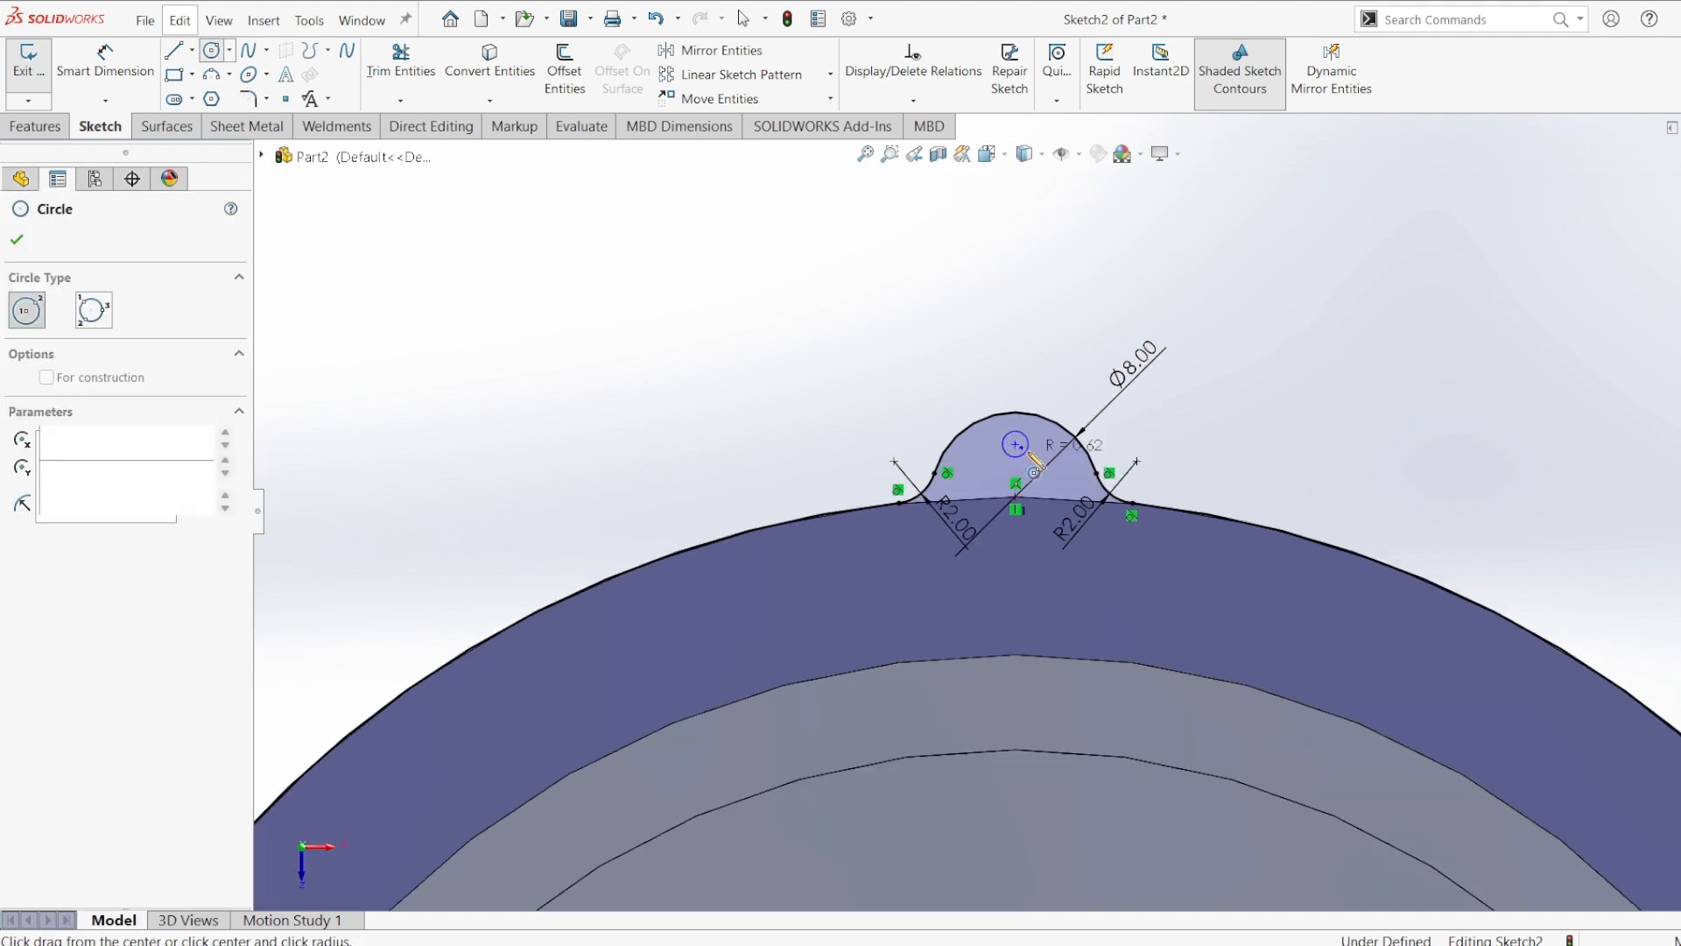
# - Dimension the small circle inside the lobe with a diameter of 1.25 mm
pyautogui.click(109, 61)
pyautogui.scroll(-1, 108, 61)
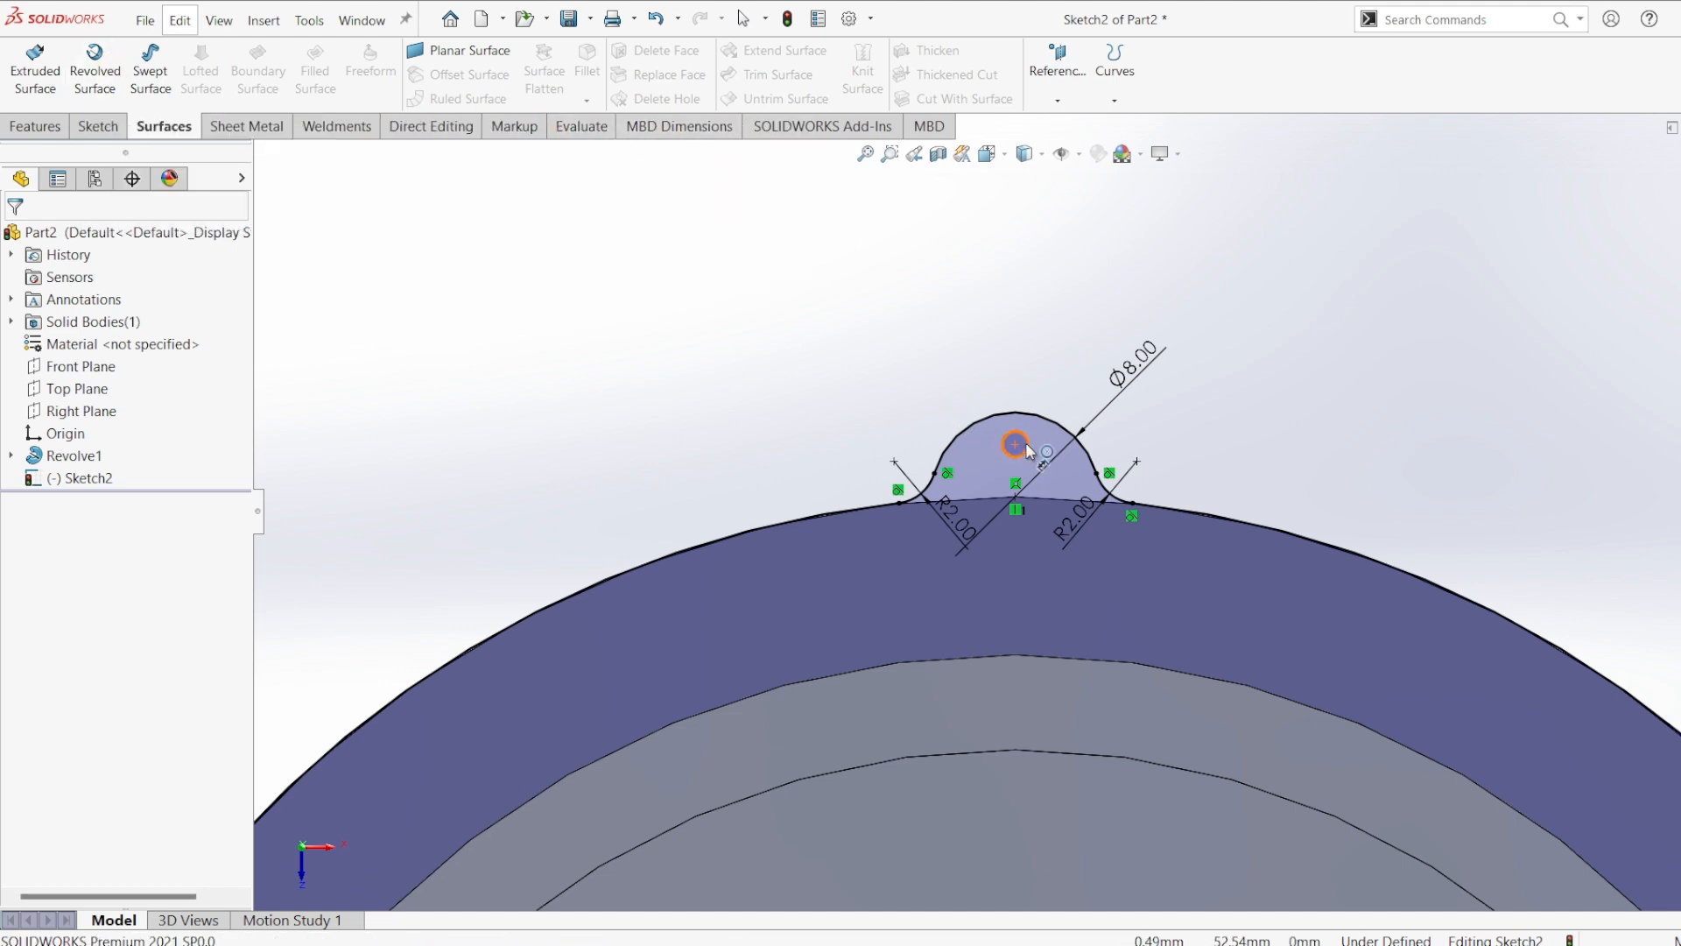
pyautogui.click(1260, 429)
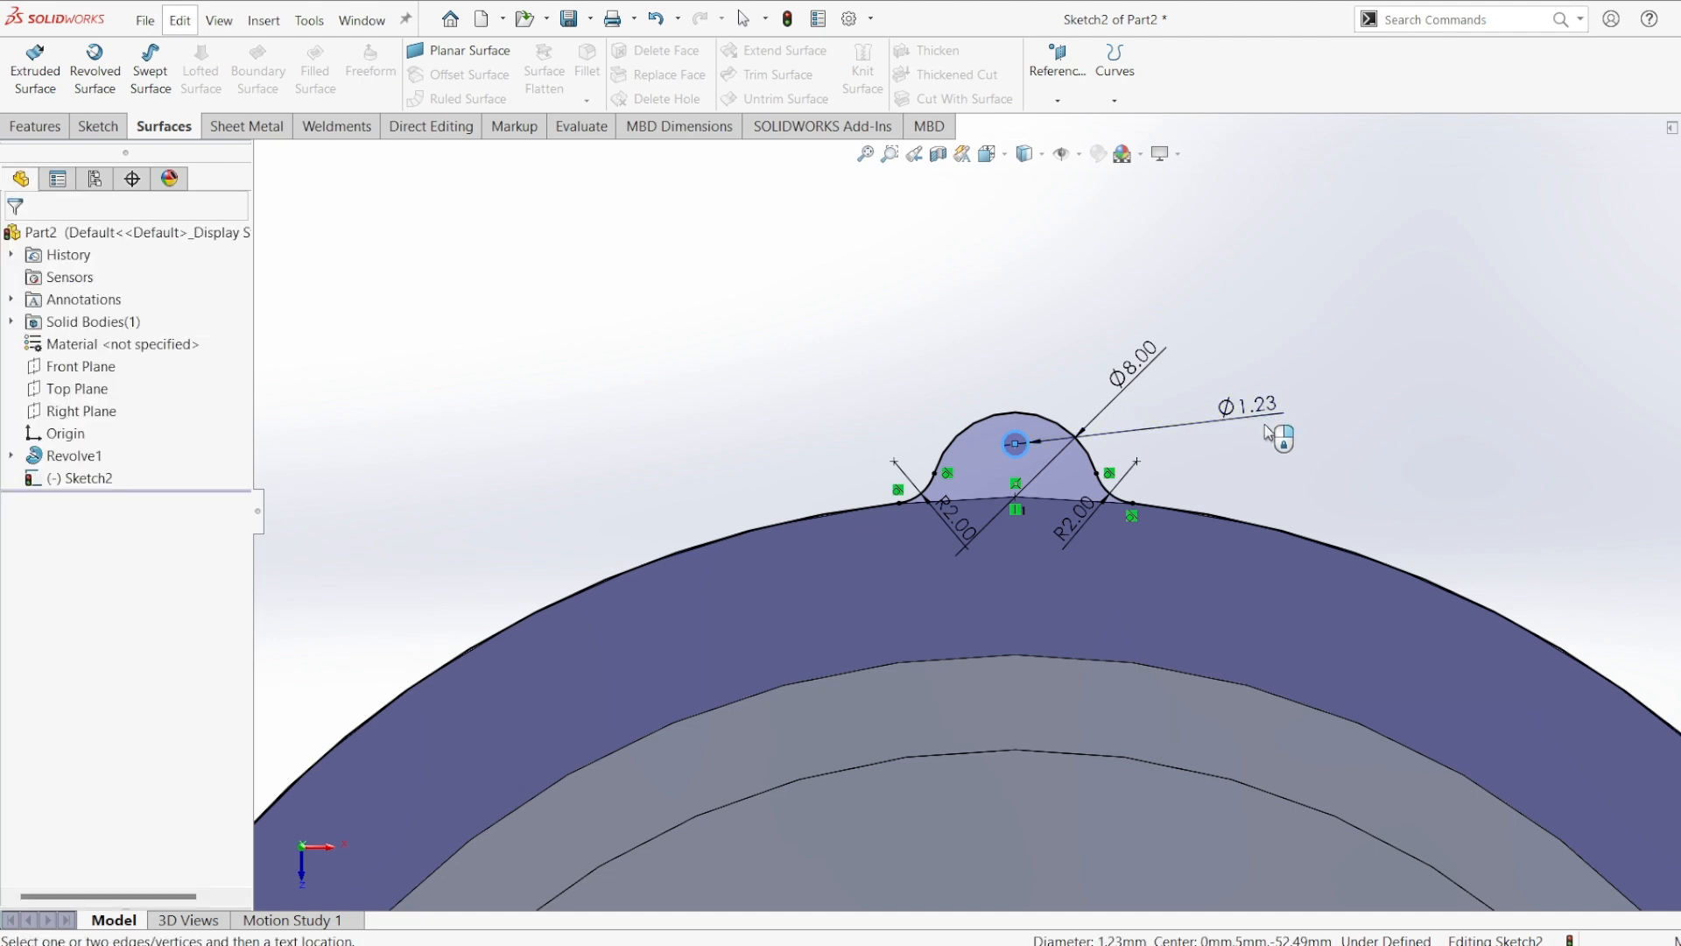
pyautogui.write('1.25')
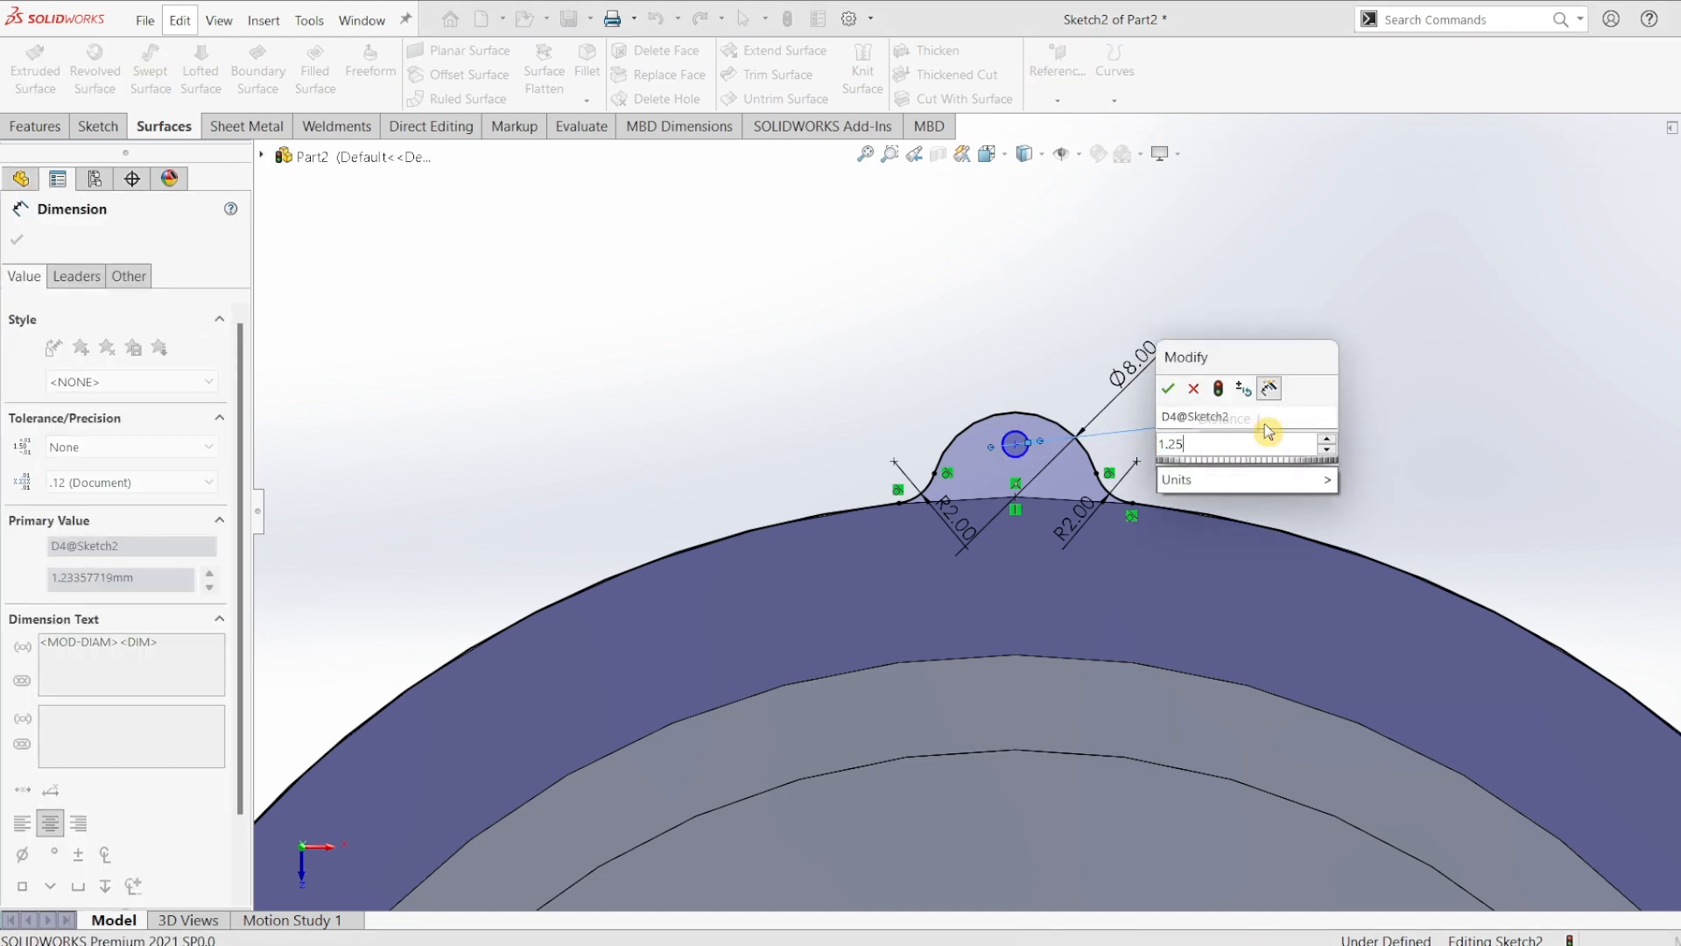
pyautogui.press('Return')
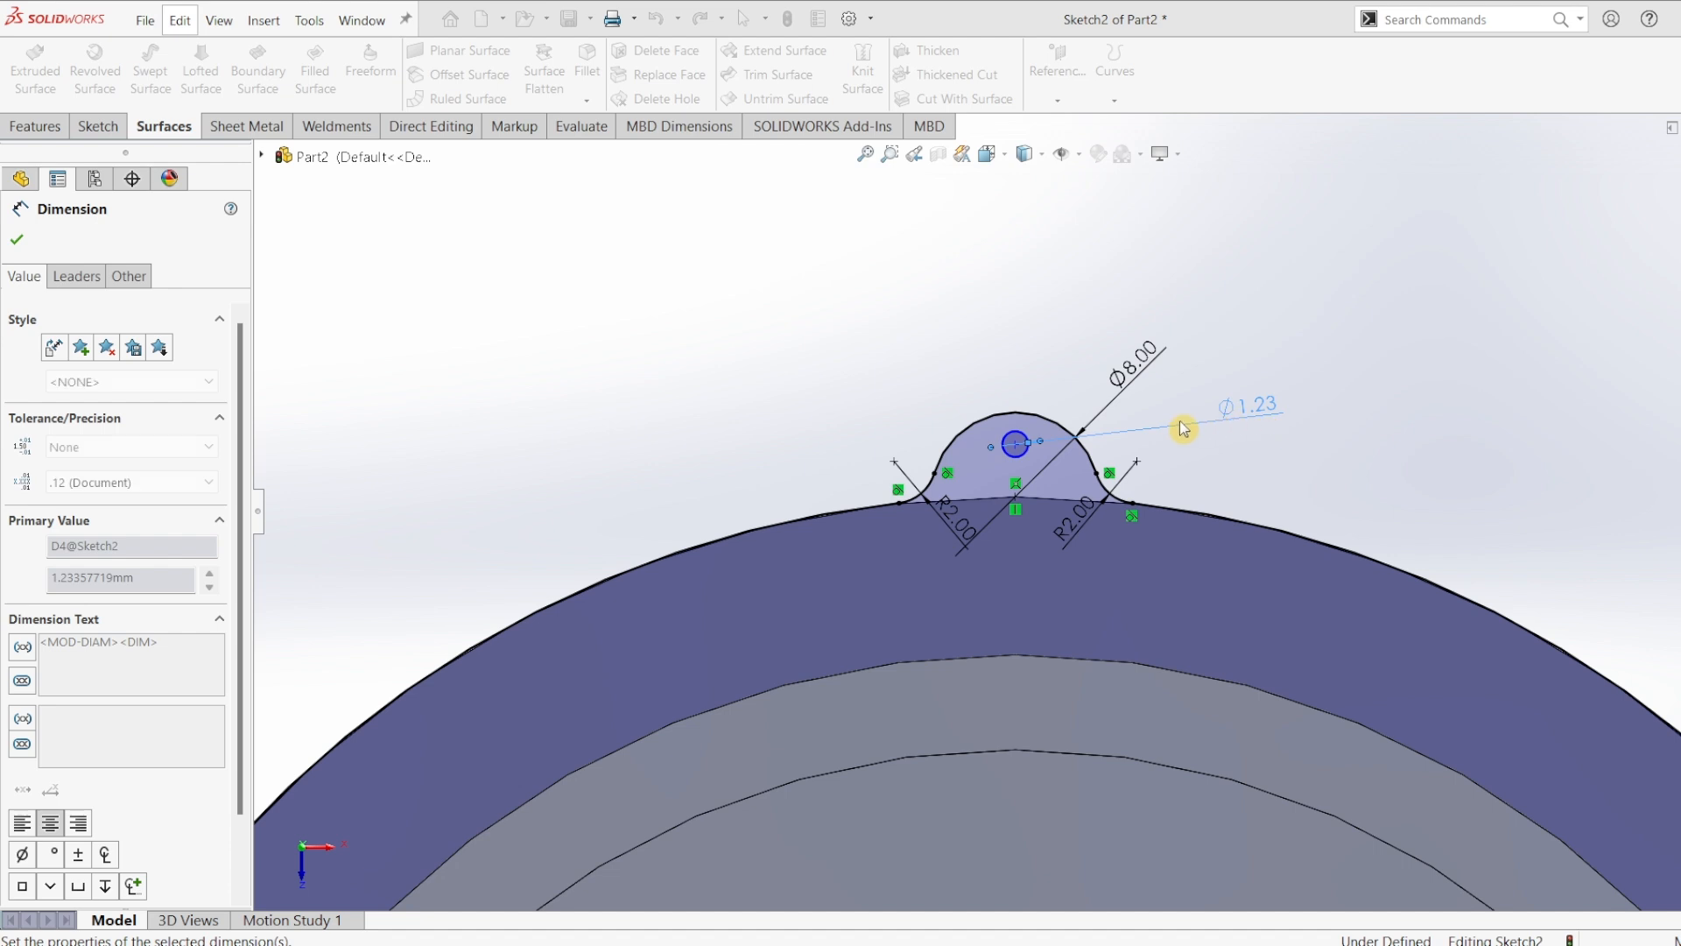
# - Dimension the vertical distance between the small circle's center and the lobe arc's center as 2.5 mm
pyautogui.click(1015, 445)
pyautogui.click(1015, 495)
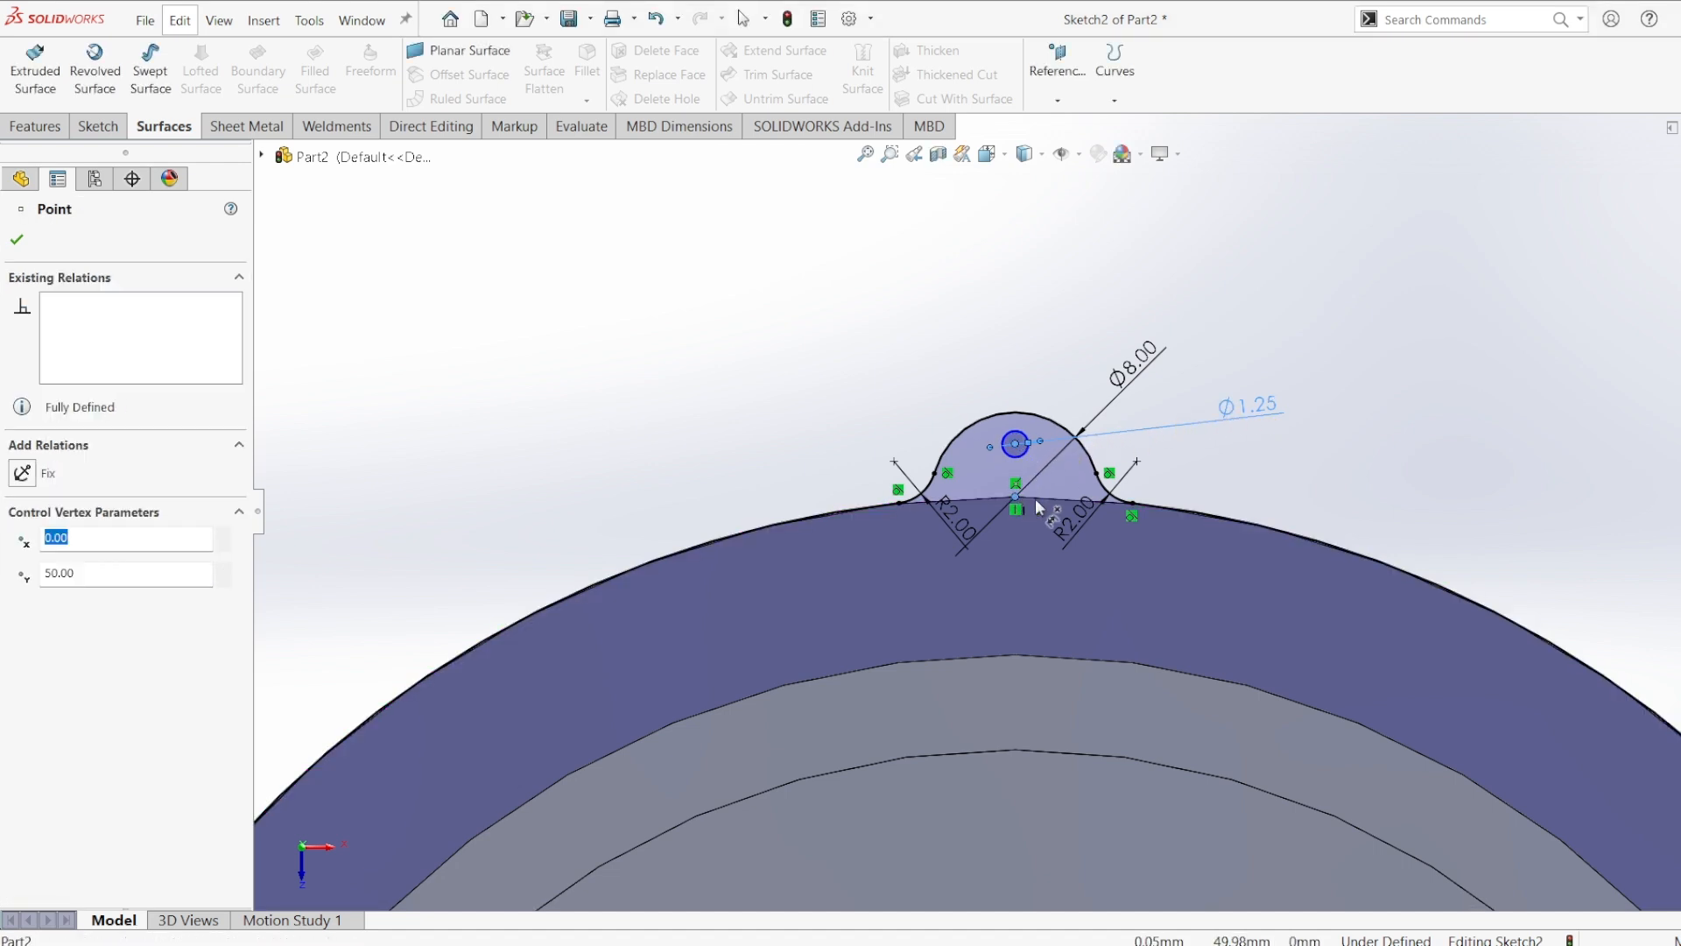
pyautogui.click(1248, 500)
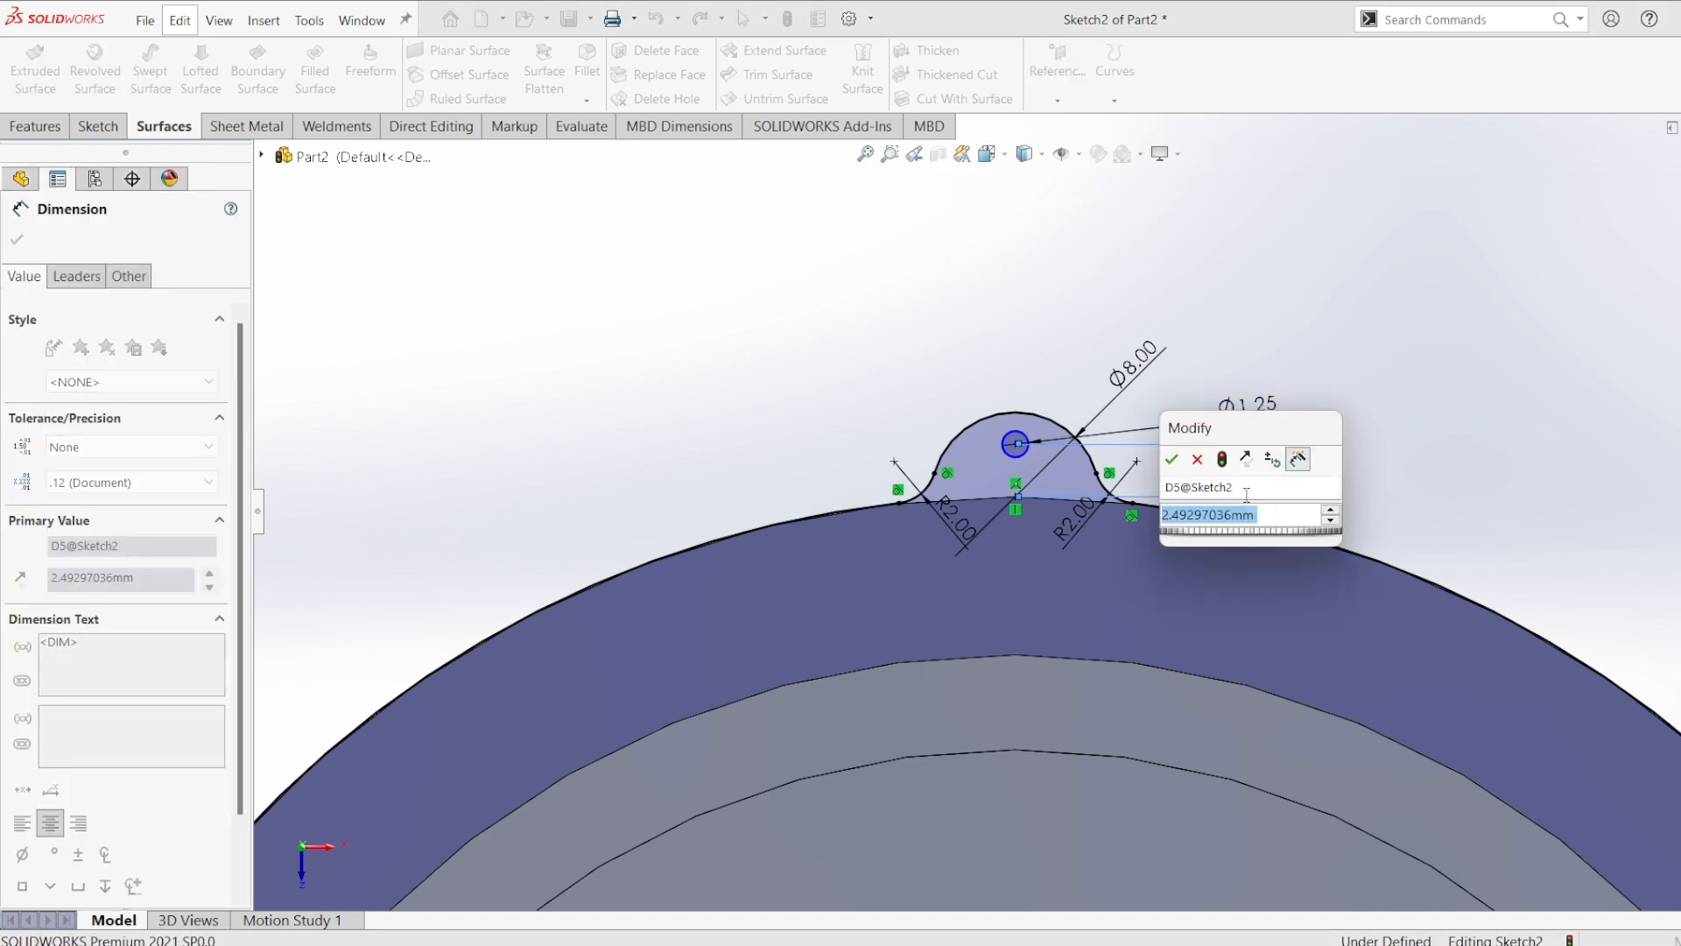
pyautogui.write('2.5')
pyautogui.press('Return')
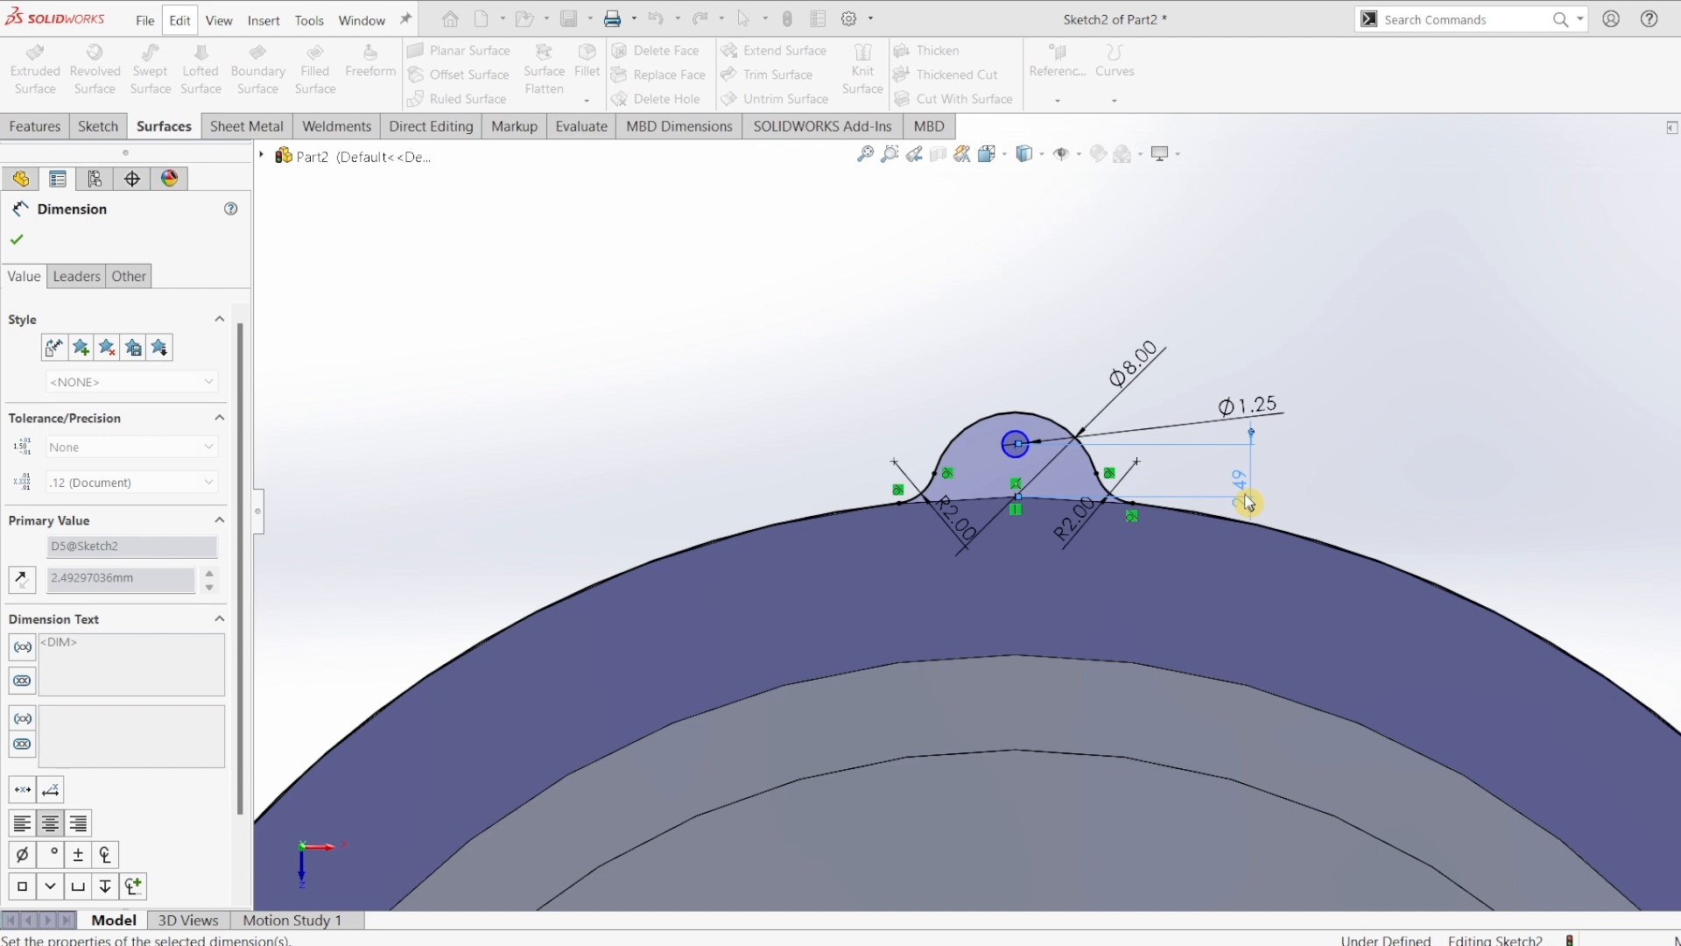
pyautogui.press('Escape')
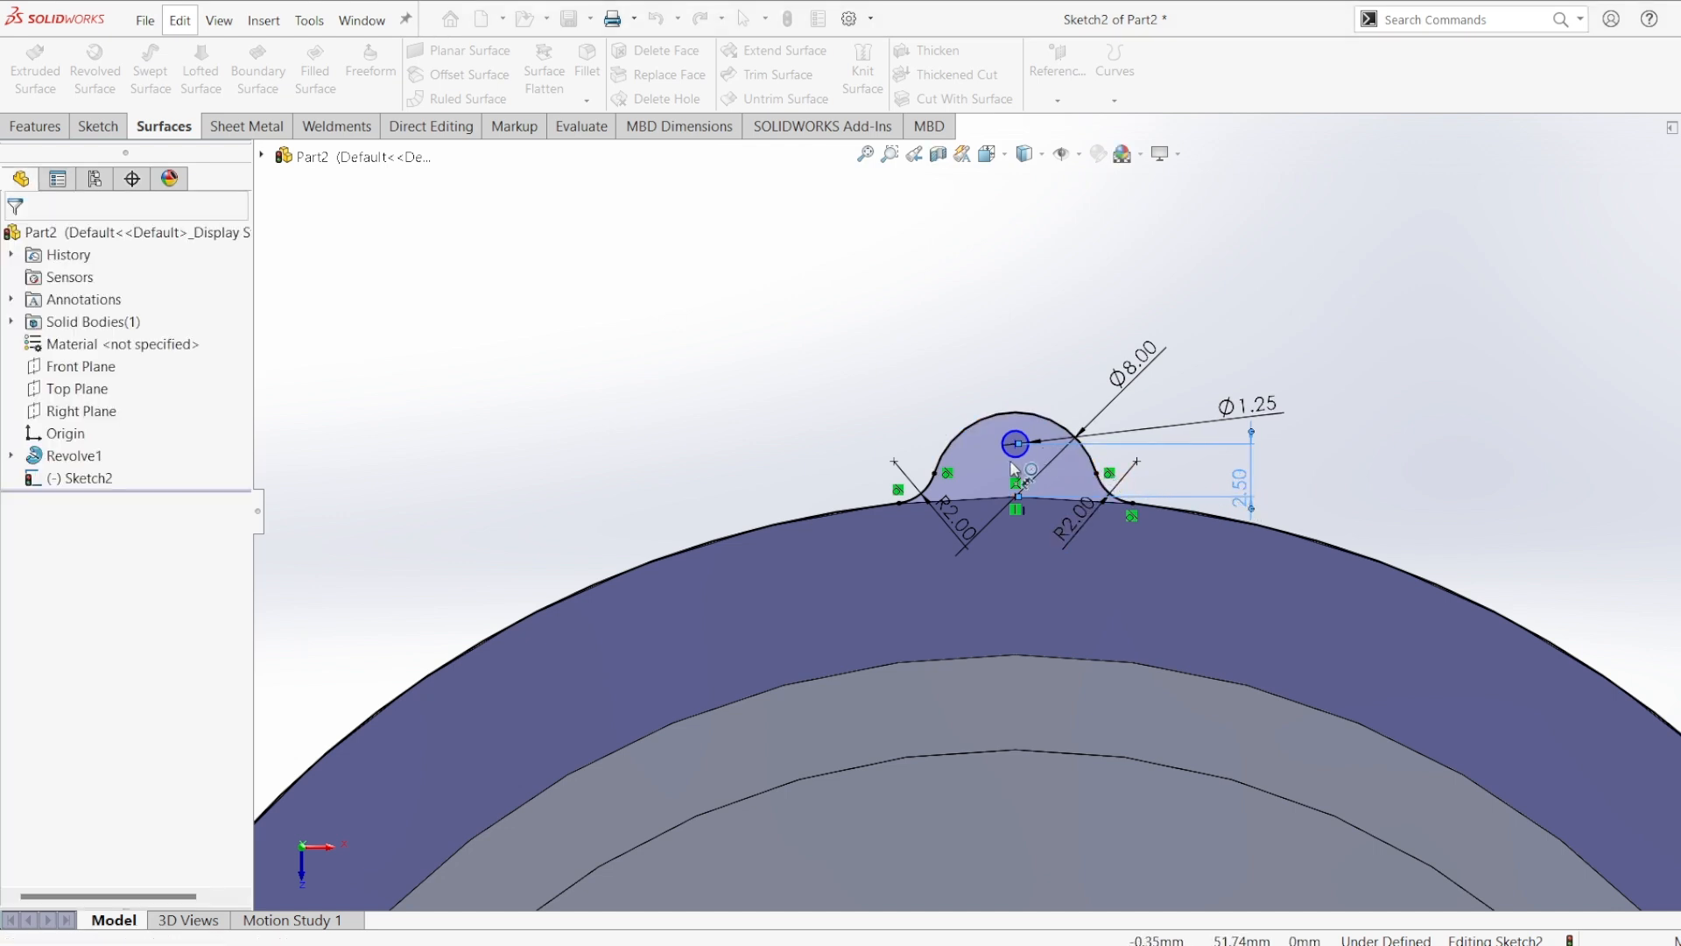
# - Add a Vertical relation between the small circle's center and the lobe arc's center
pyautogui.scroll(-6, 1023, 459)
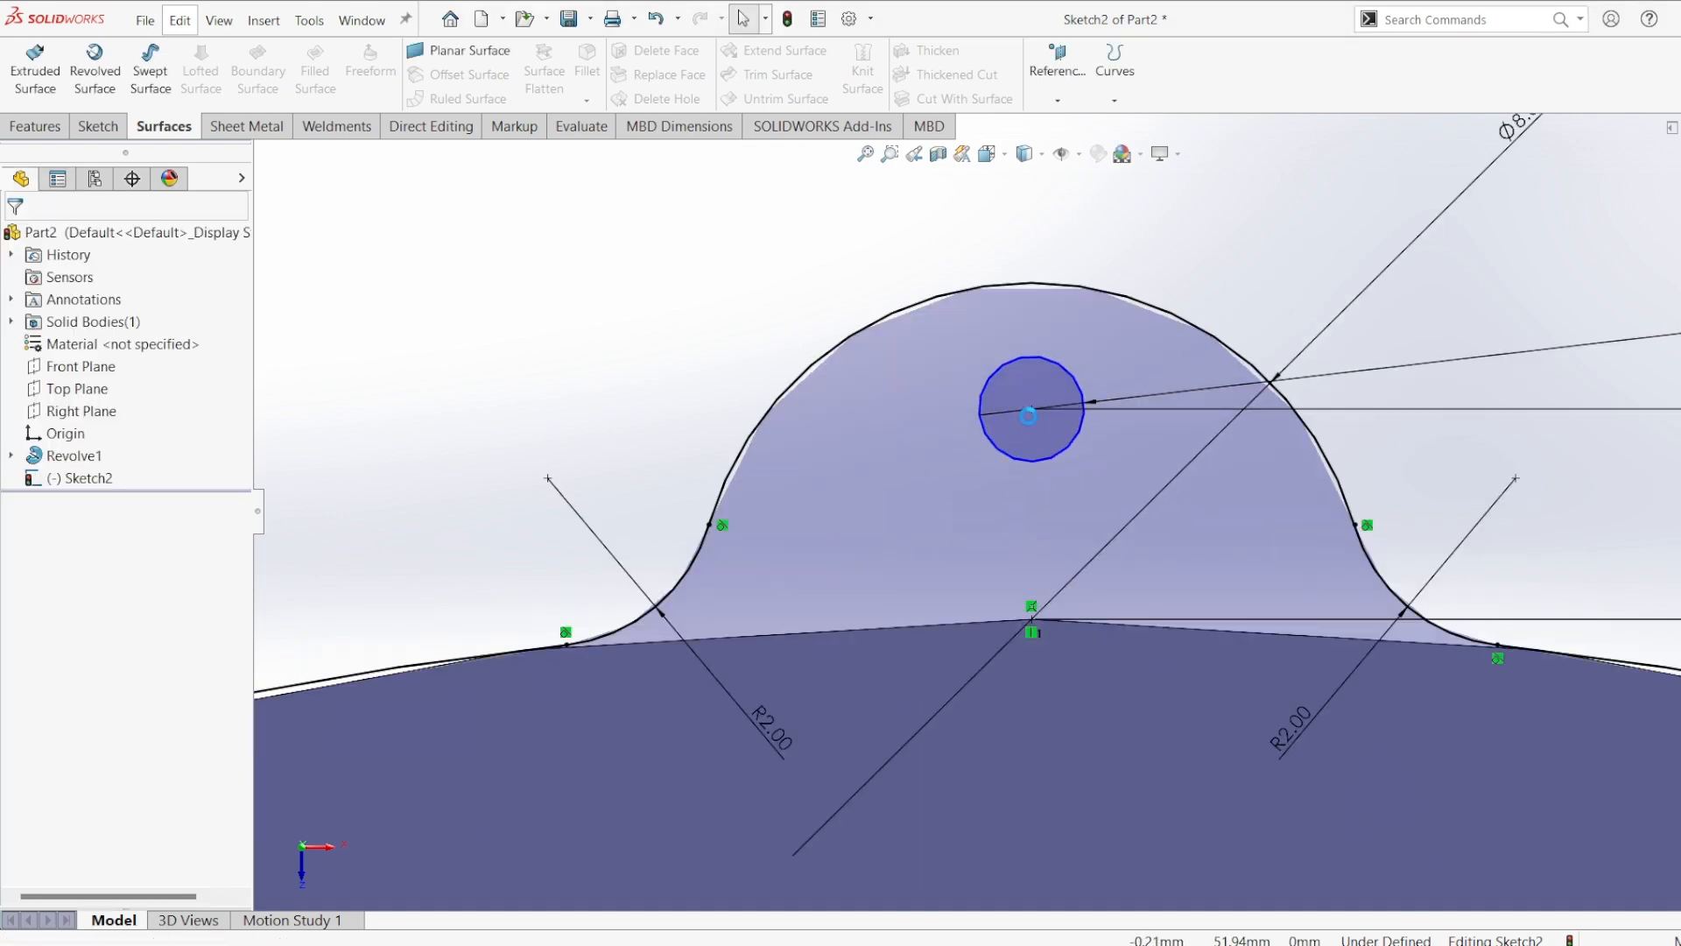
pyautogui.click(1033, 420)
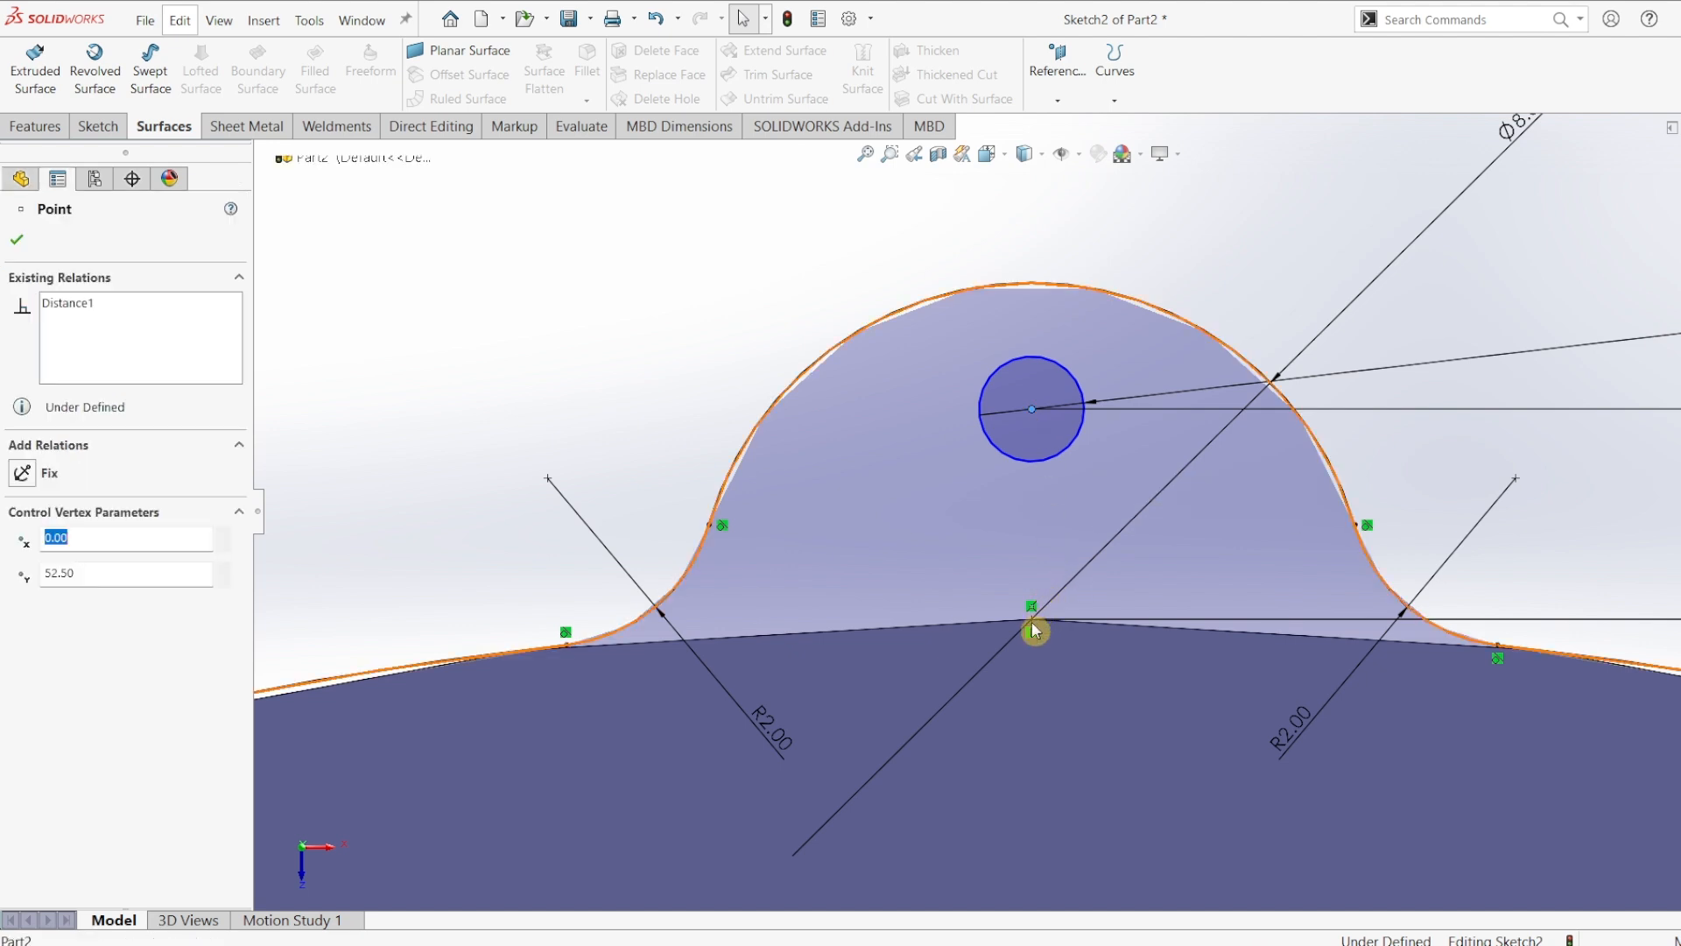
pyautogui.keyDown('ctrl'); pyautogui.click(1031, 621); pyautogui.keyUp('ctrl')
pyautogui.click(1113, 543)
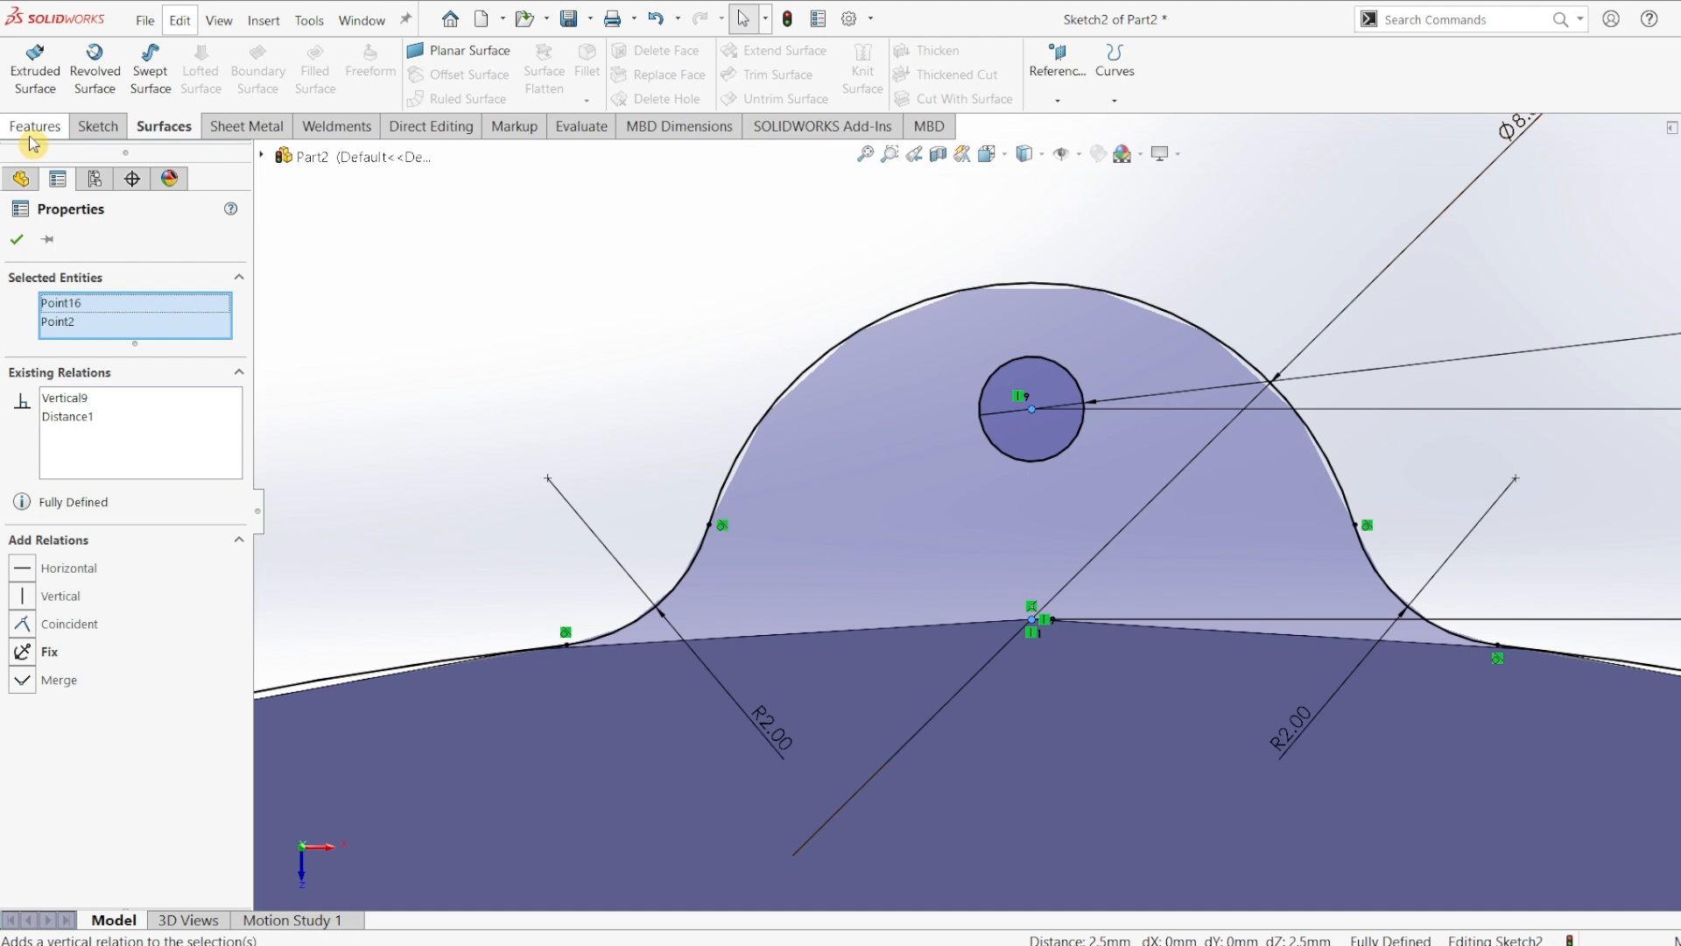
pyautogui.click(18, 240)
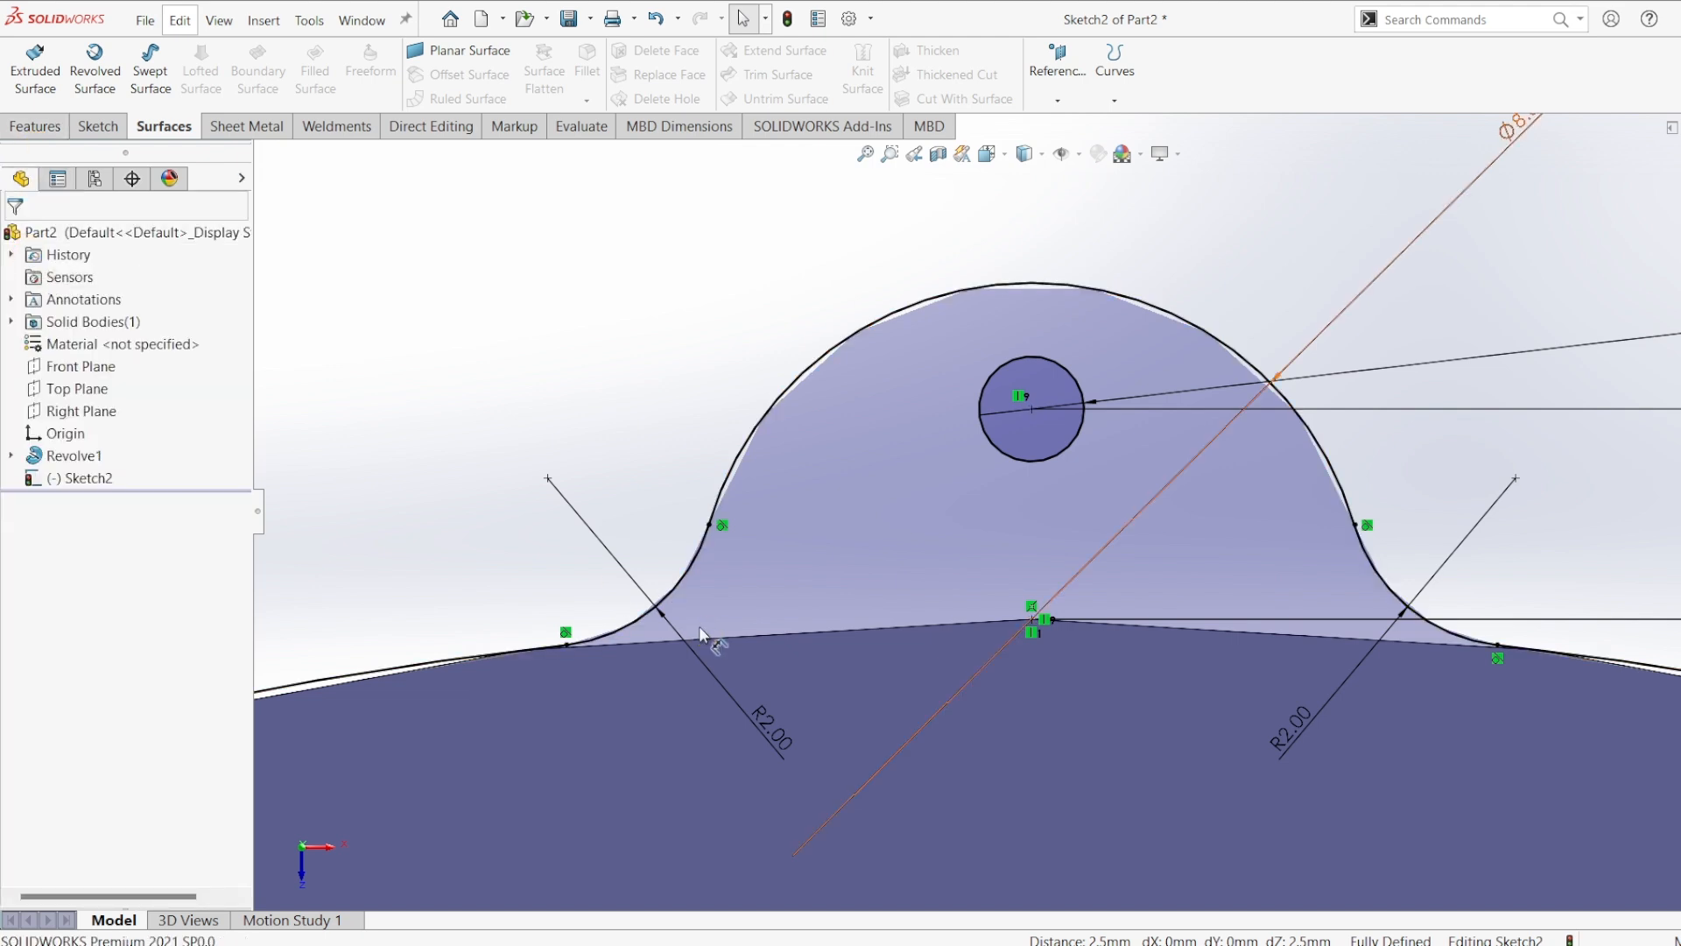
# - Convert the flange's outer circular edge beneath the lobe into a sketch entity with Convert Entities
pyautogui.scroll(5, 698, 627)
pyautogui.scroll(2, 701, 628)
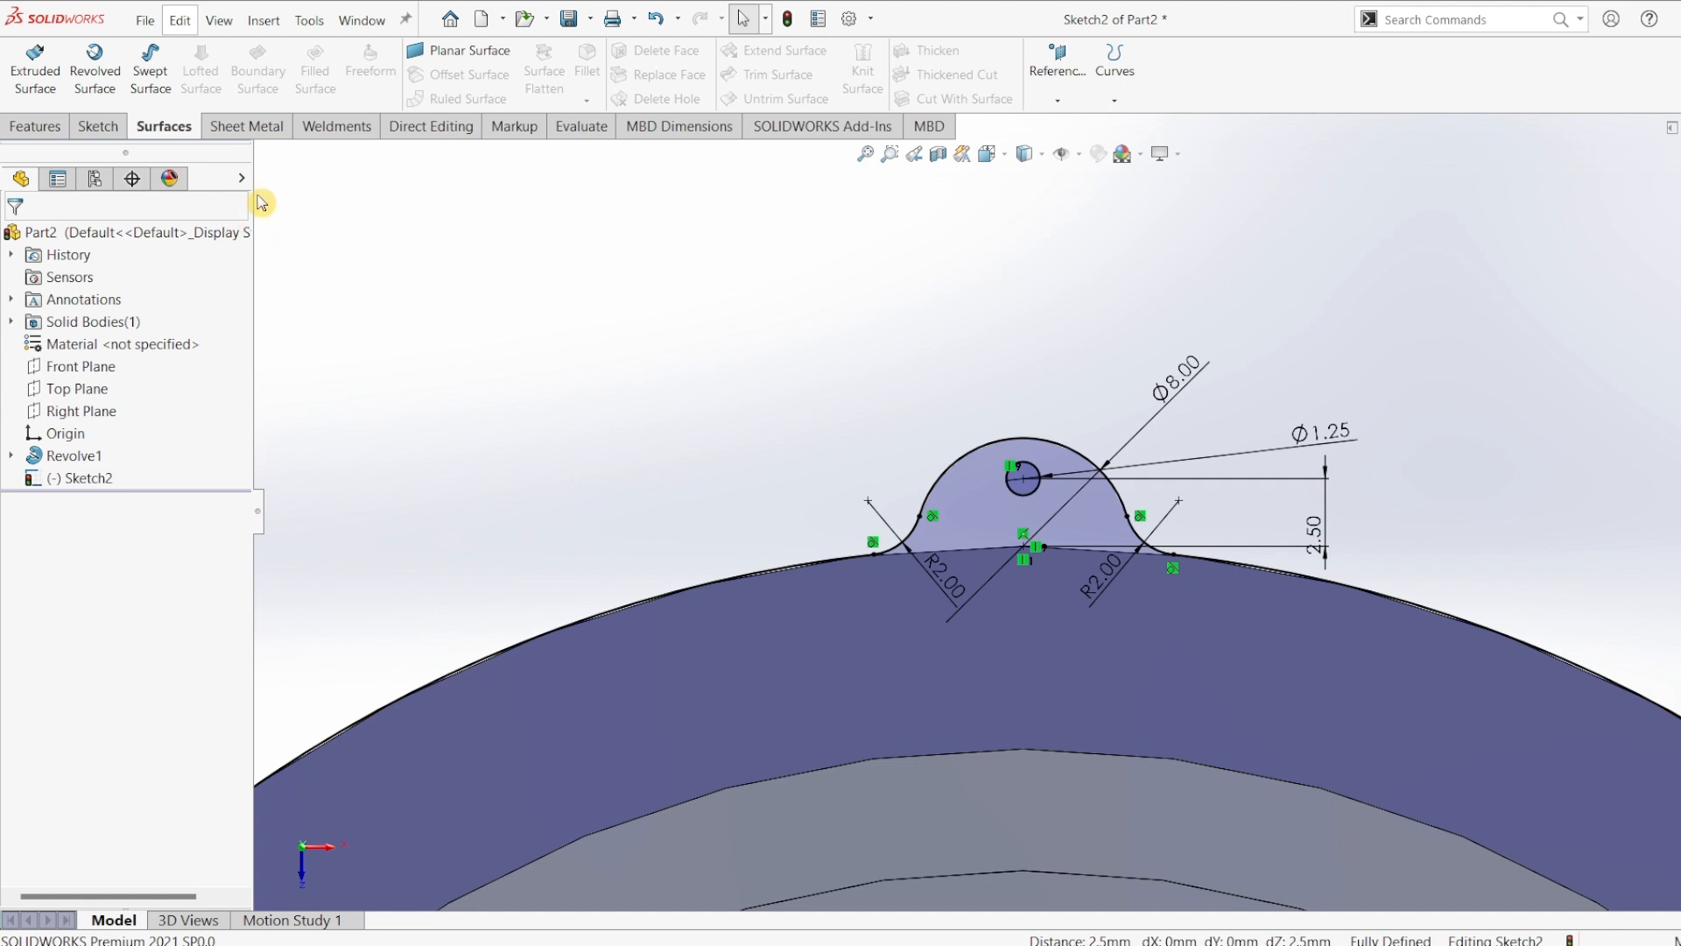
pyautogui.click(98, 126)
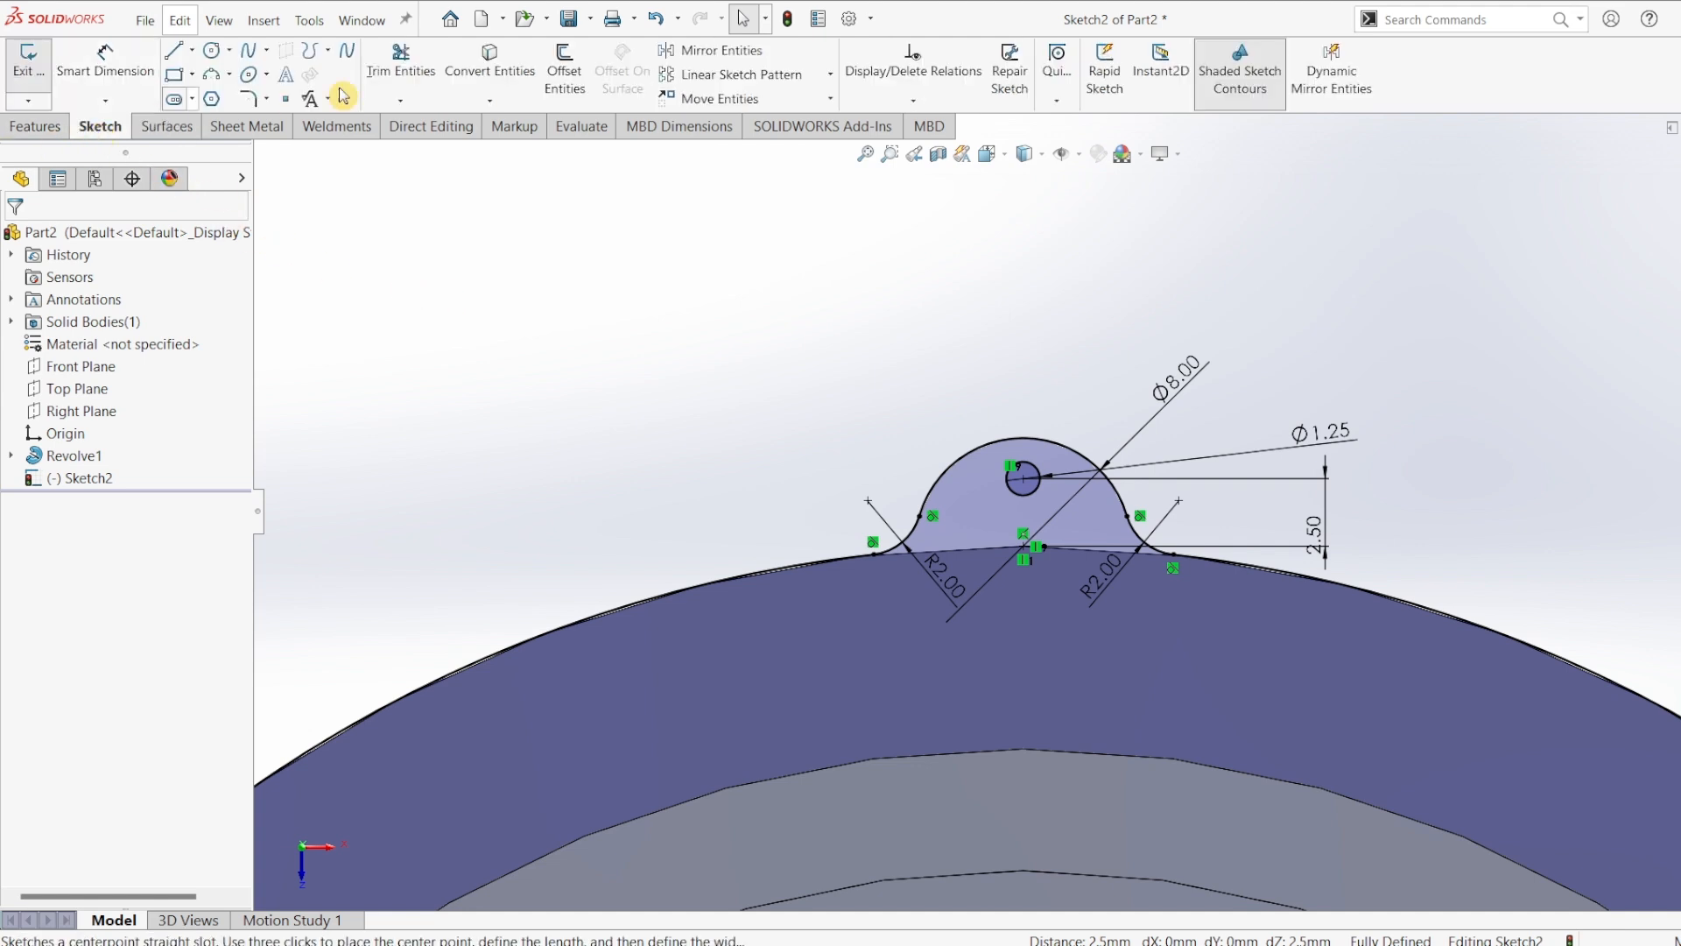
pyautogui.click(973, 548)
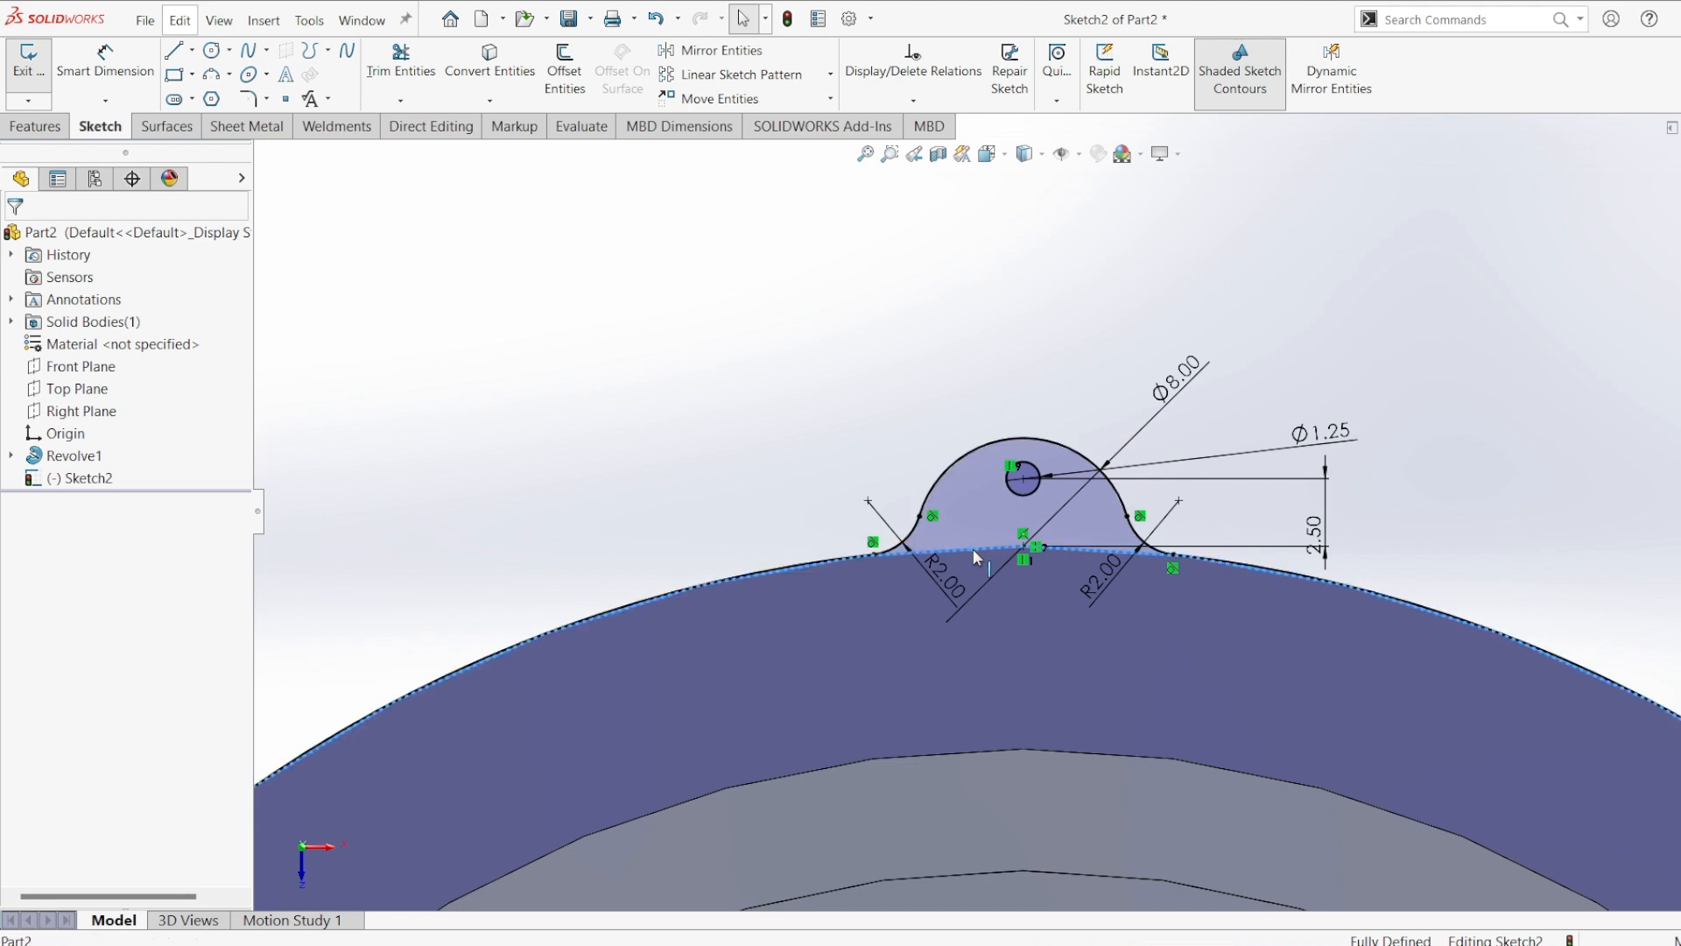
pyautogui.click(489, 63)
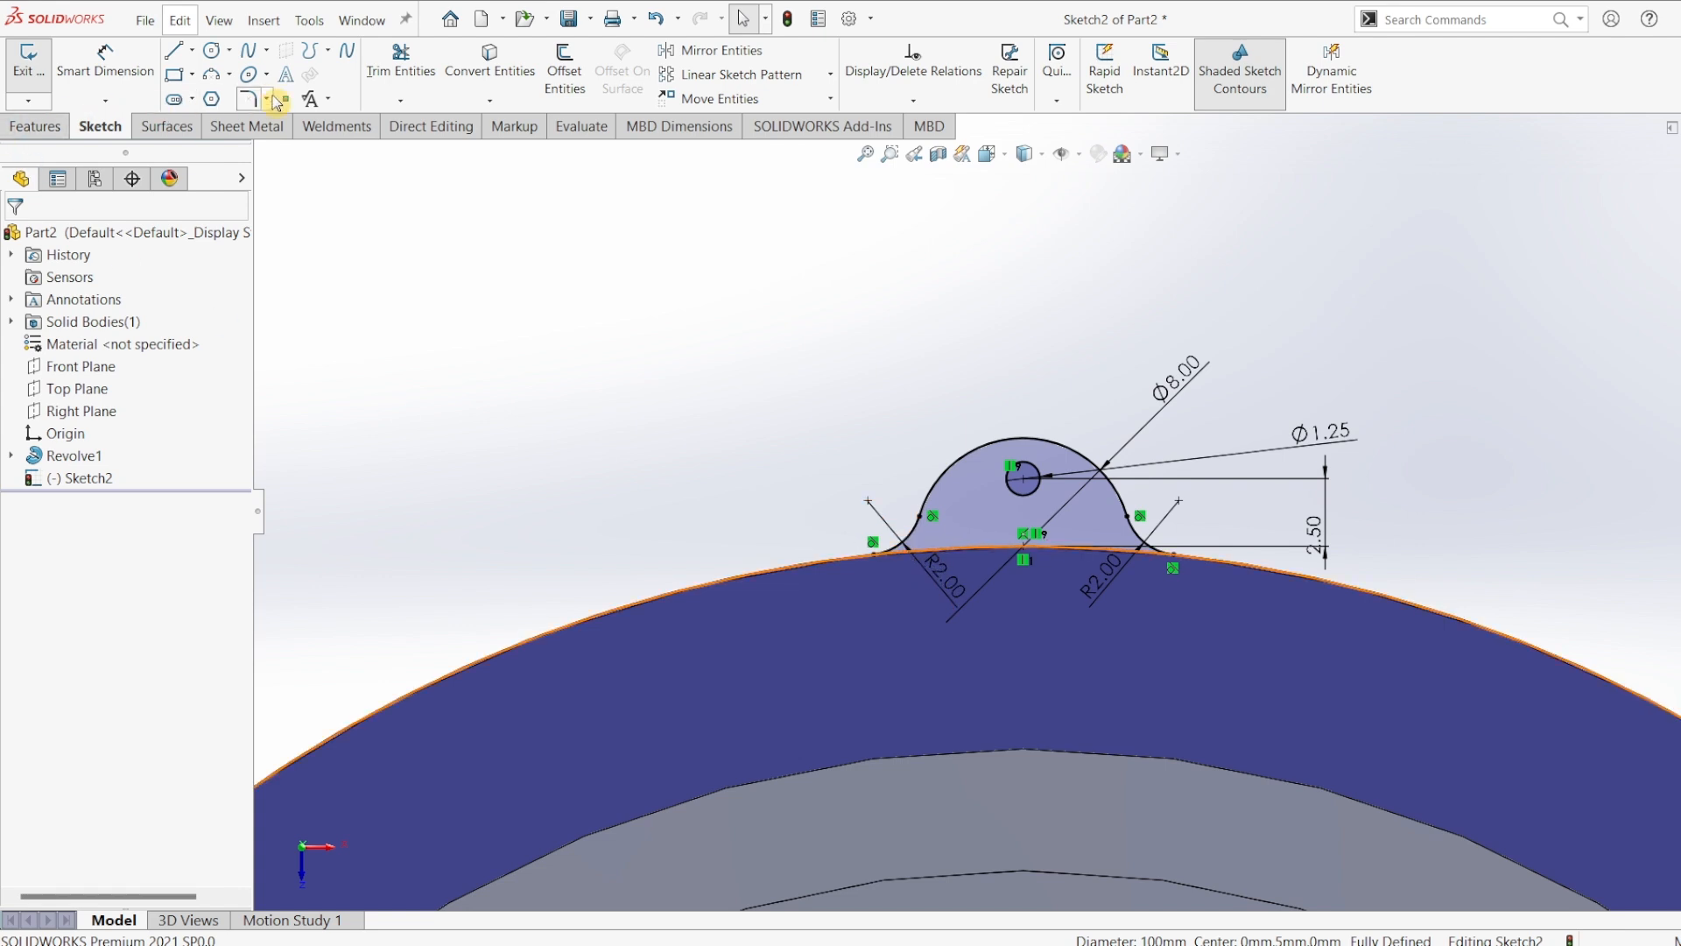
# - Power trim the flange circle outside the lobe, leaving a closed lobe profile with only the arc beneath it
pyautogui.click(405, 70)
pyautogui.moveTo(733, 464)
pyautogui.mouseDown()
pyautogui.moveTo(756, 648)
pyautogui.moveTo(767, 638)
pyautogui.mouseUp()
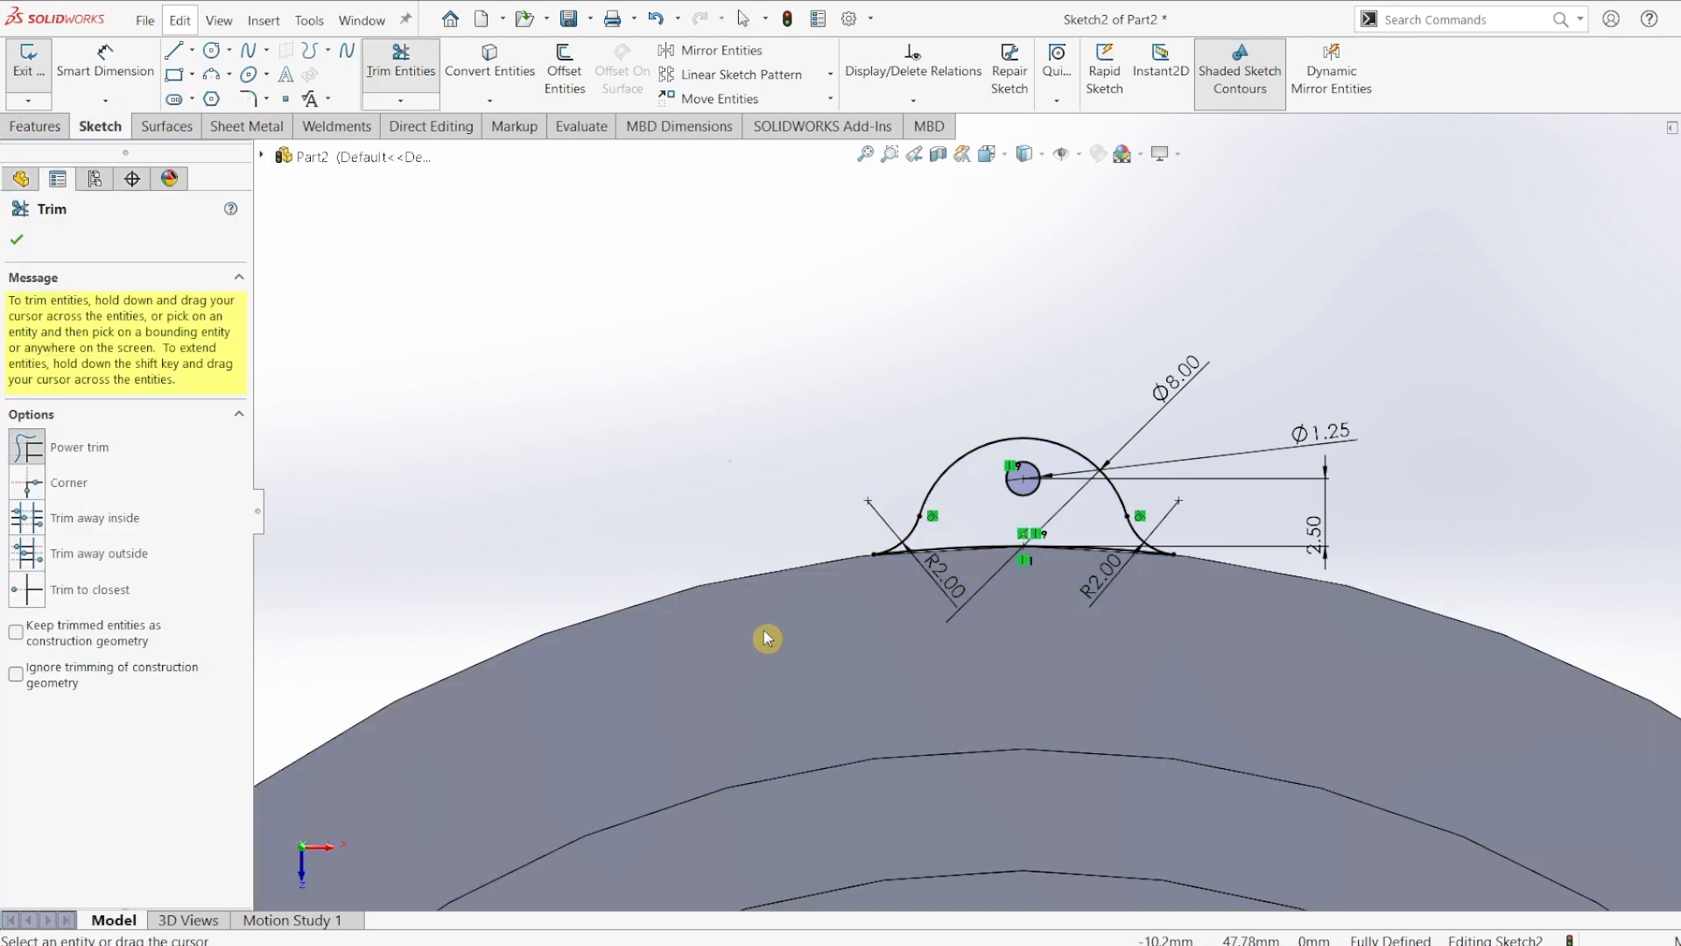
pyautogui.click(25, 238)
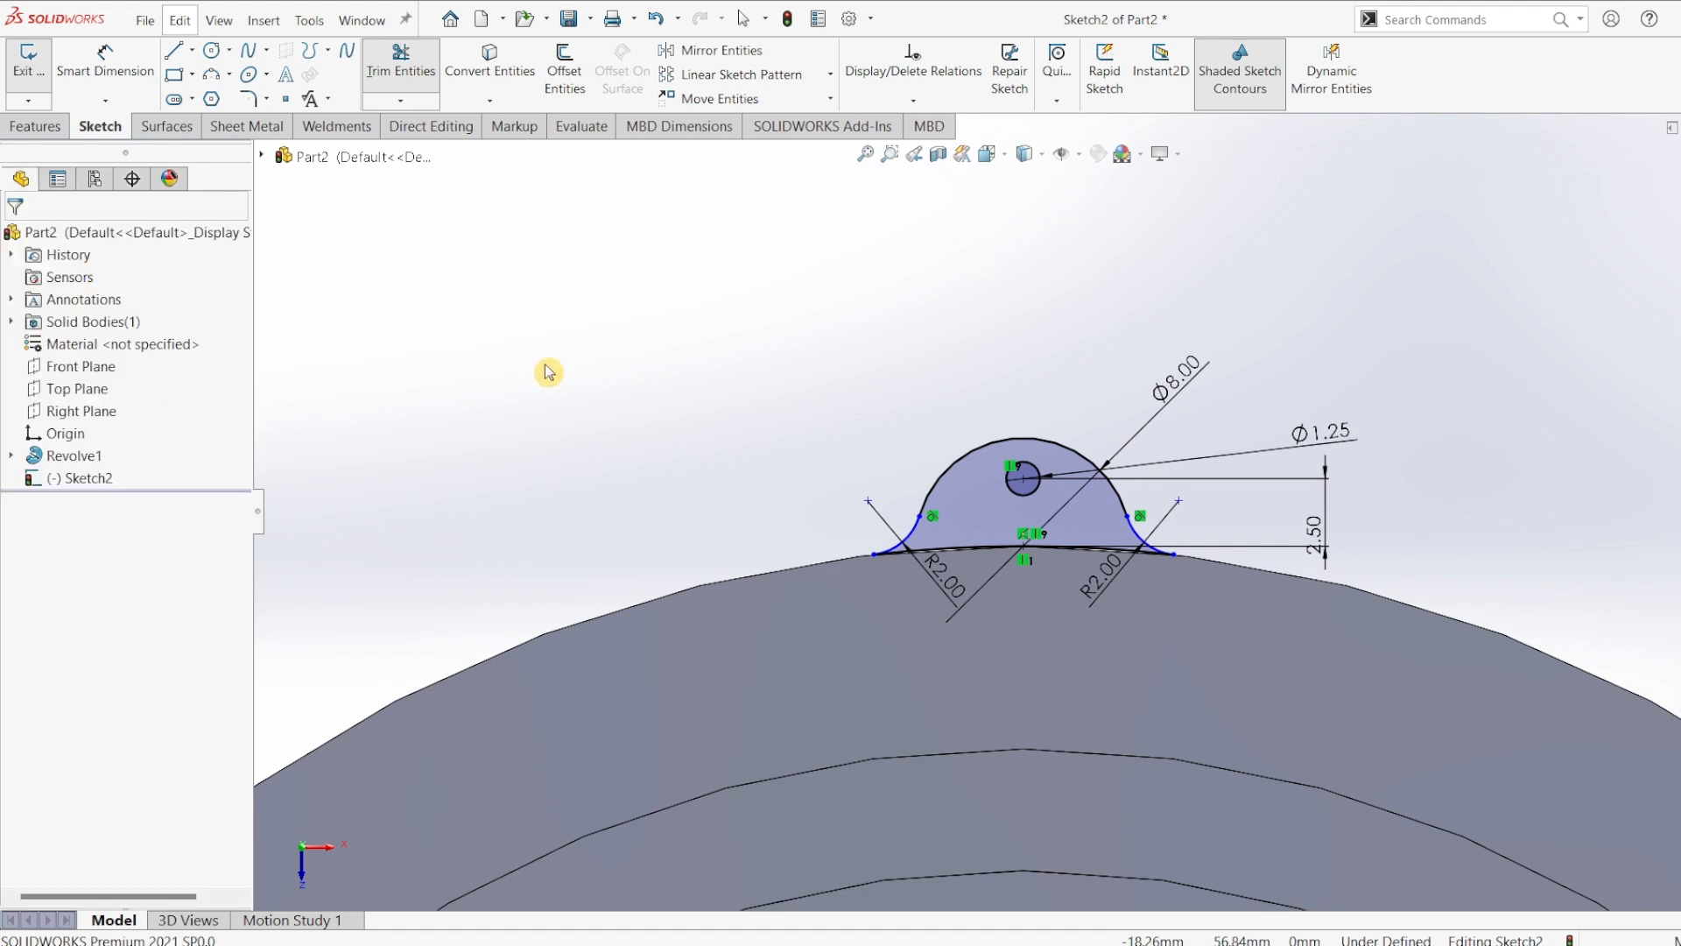
# - Extrude the lobe profile in the reversed direction with Up To Surface, ending at the flange's underside face, with Merge result on
pyautogui.click(38, 132)
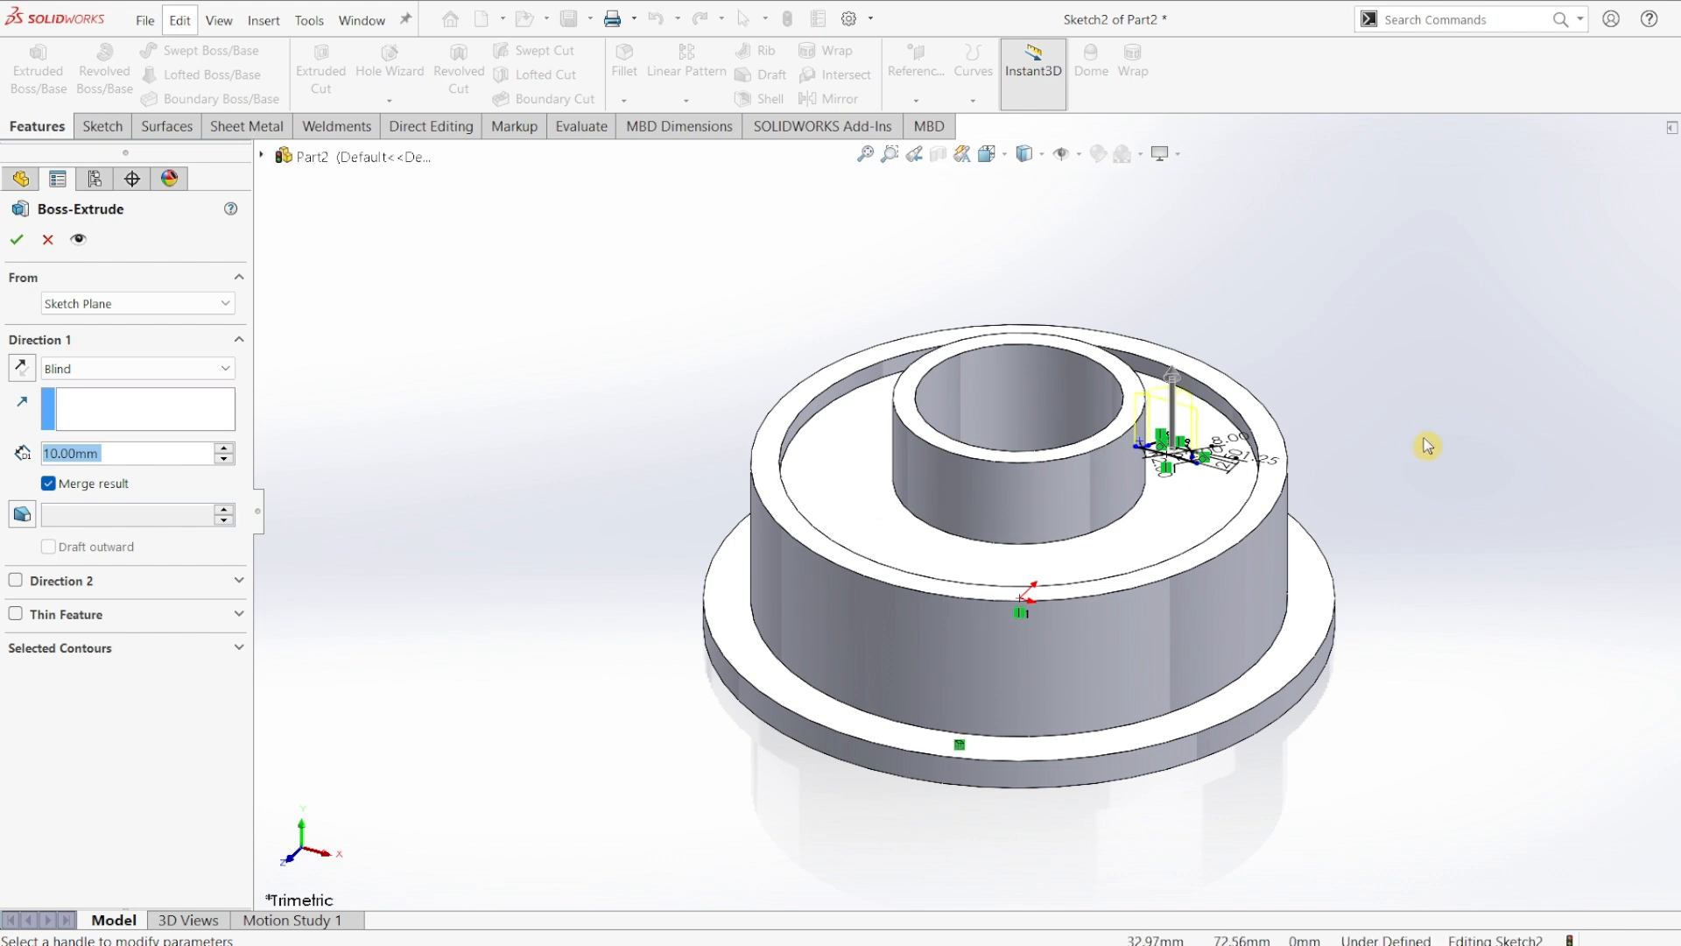
pyautogui.moveTo(1437, 422); pyautogui.dragTo(1320, 536, button='middle')
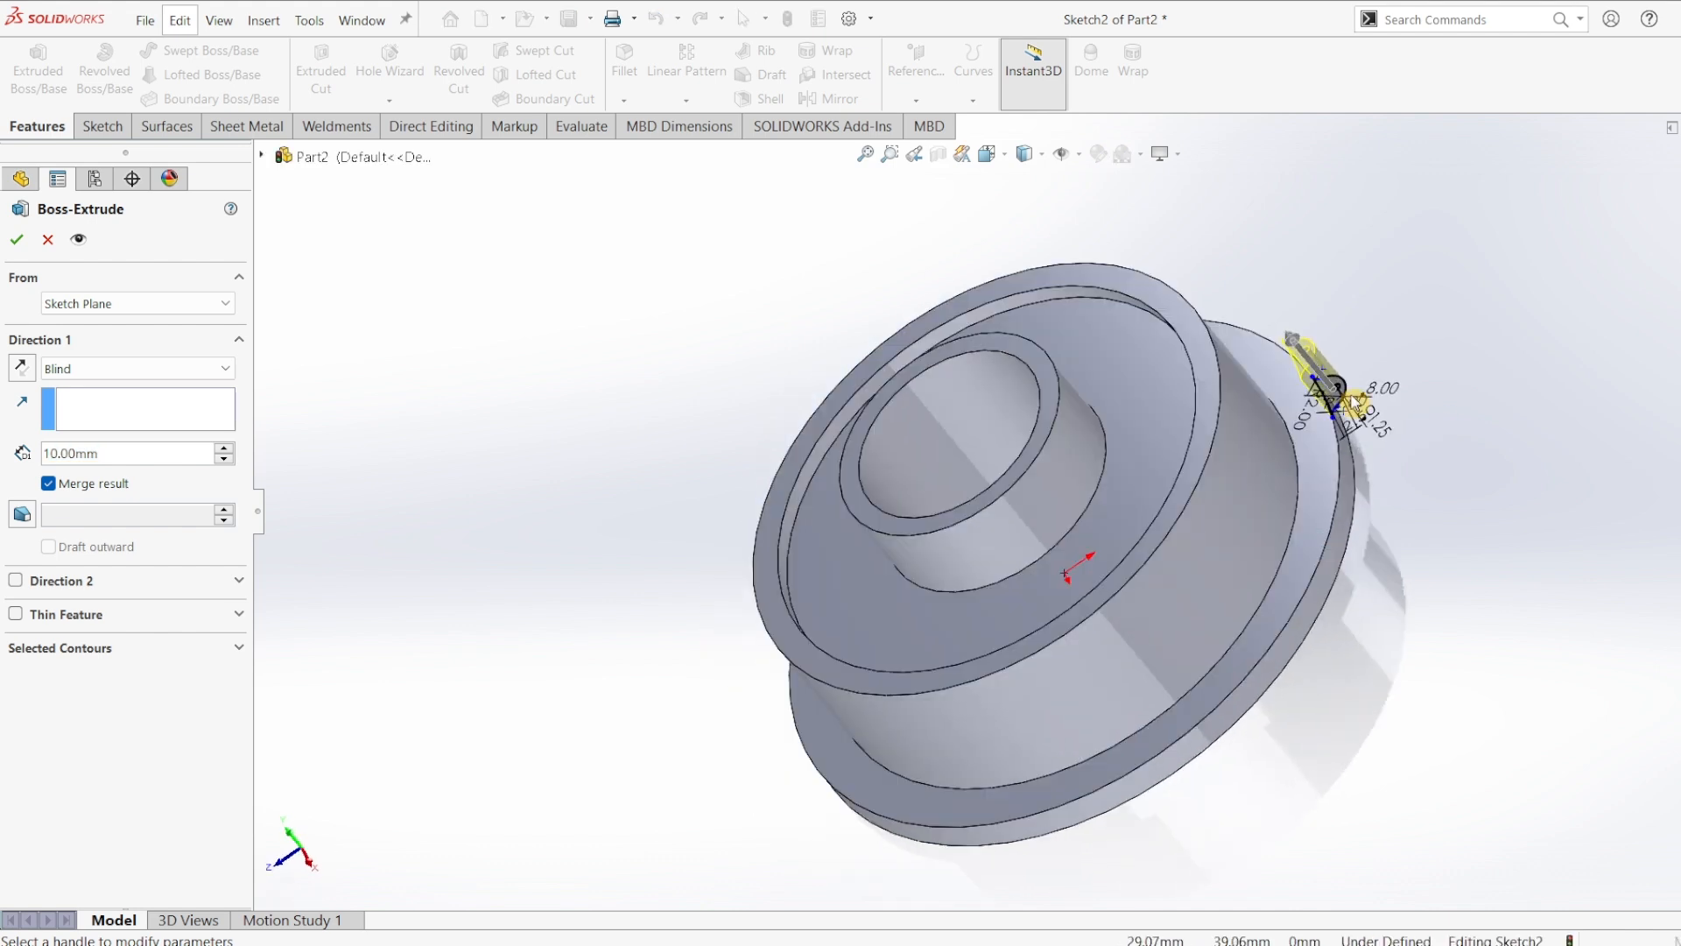
pyautogui.scroll(-5, 1356, 404)
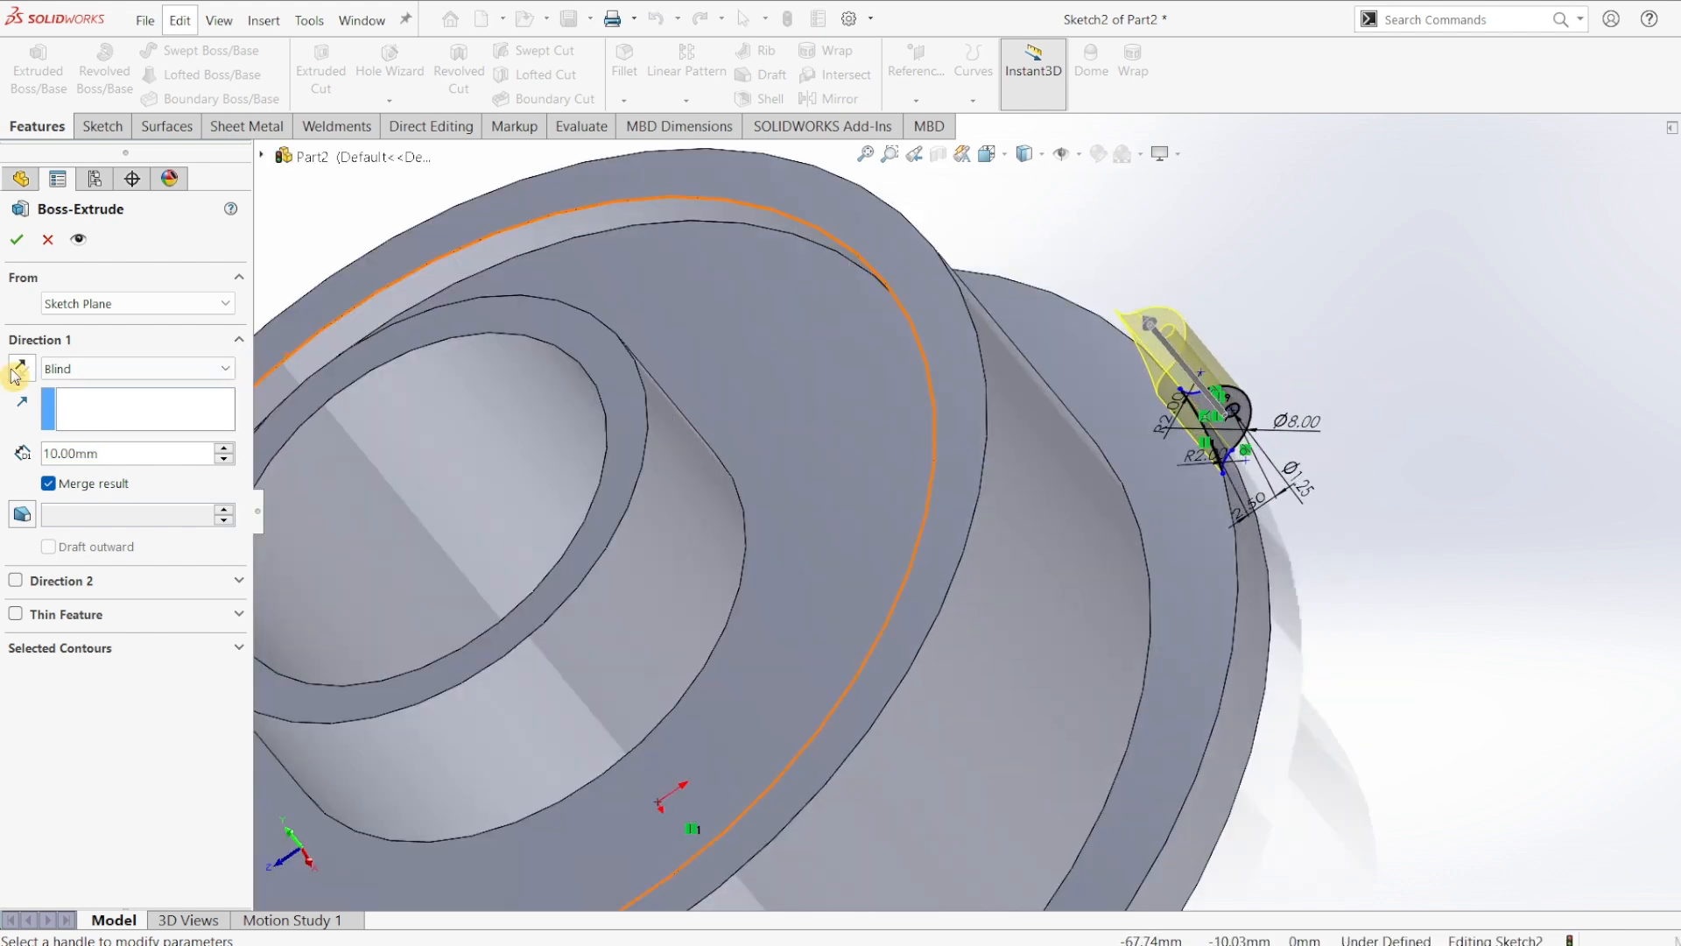
pyautogui.click(25, 371)
pyautogui.click(96, 369)
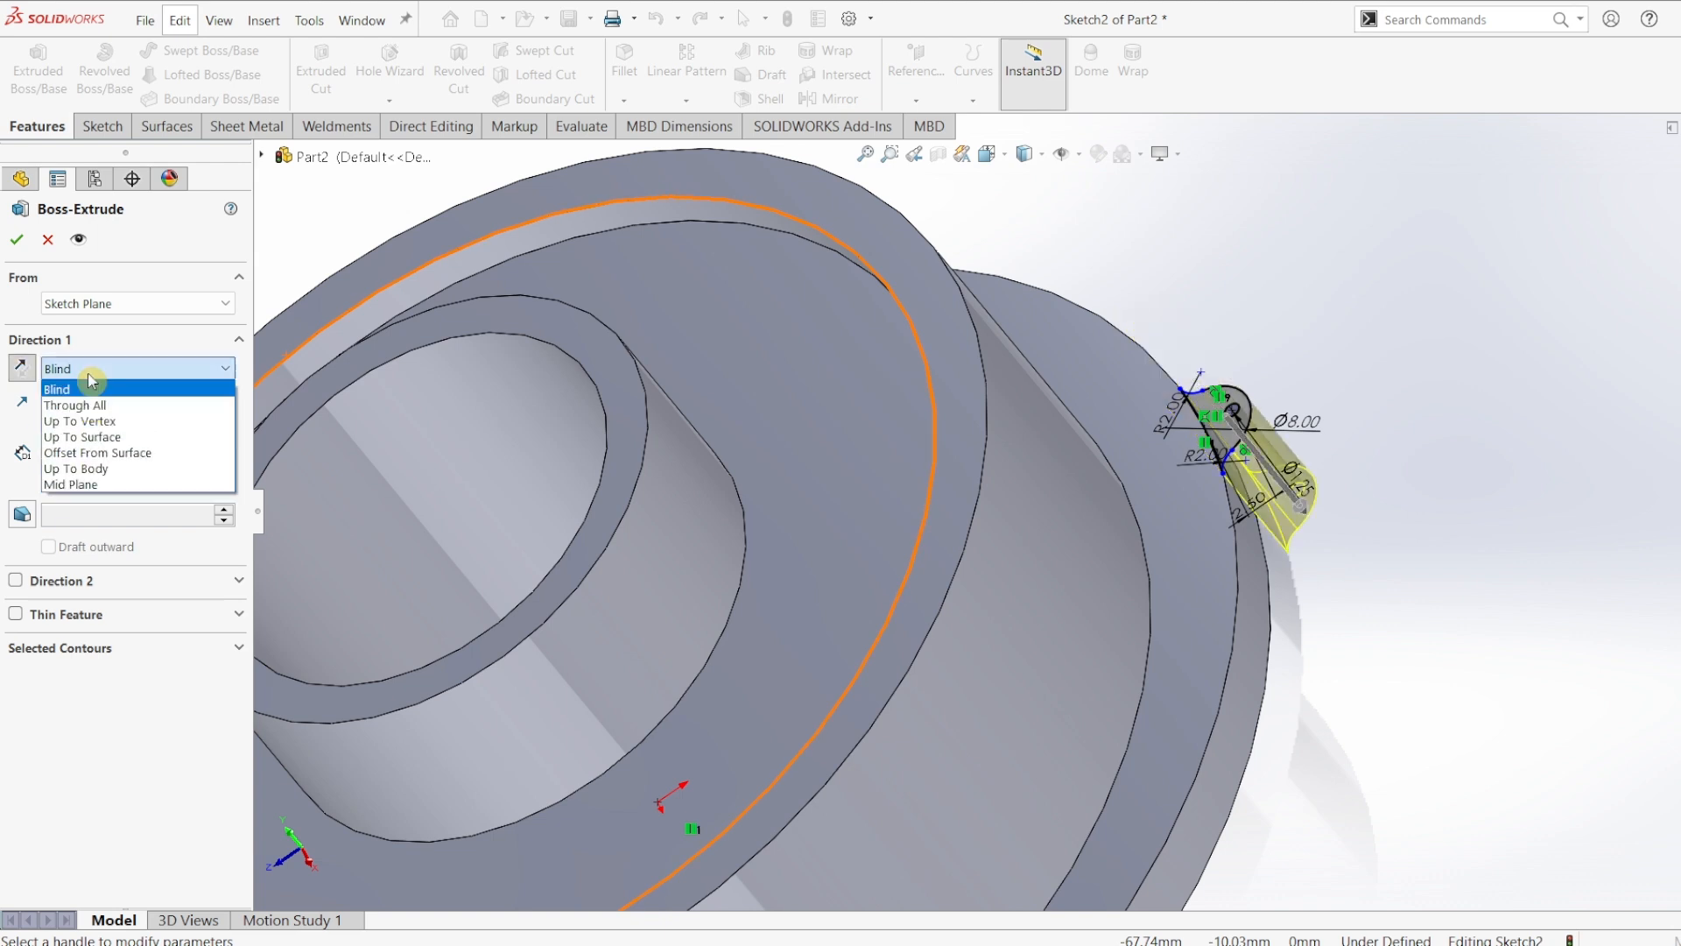
pyautogui.click(84, 437)
pyautogui.moveTo(1369, 618); pyautogui.dragTo(1169, 509, button='middle')
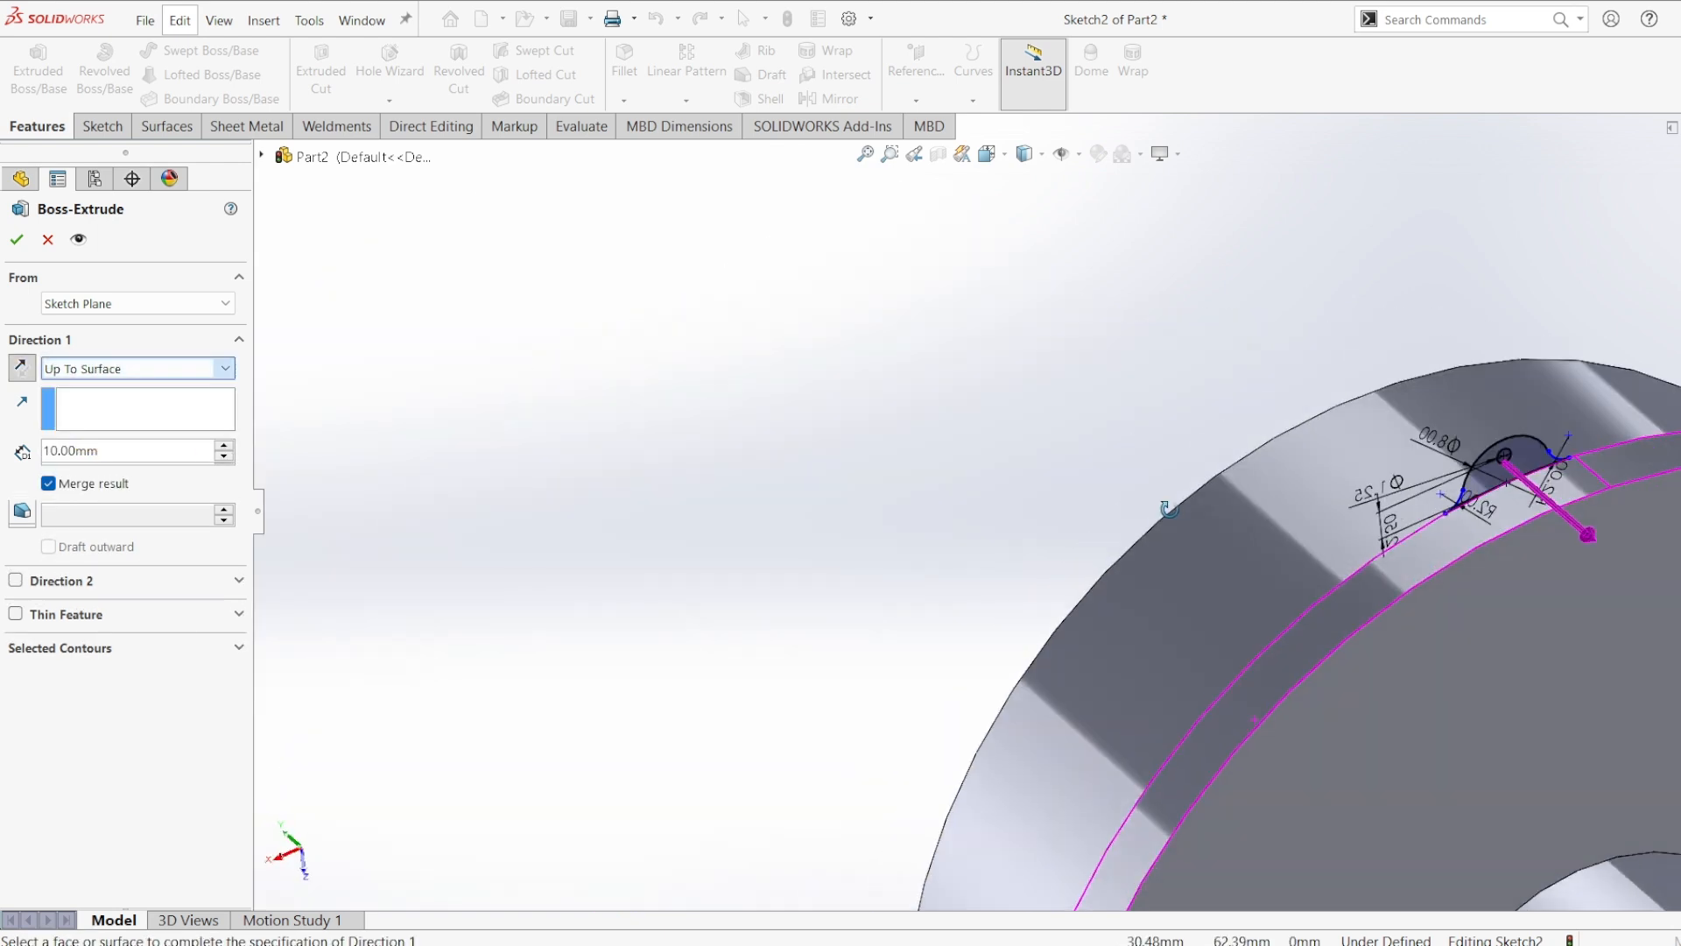
pyautogui.click(1506, 623)
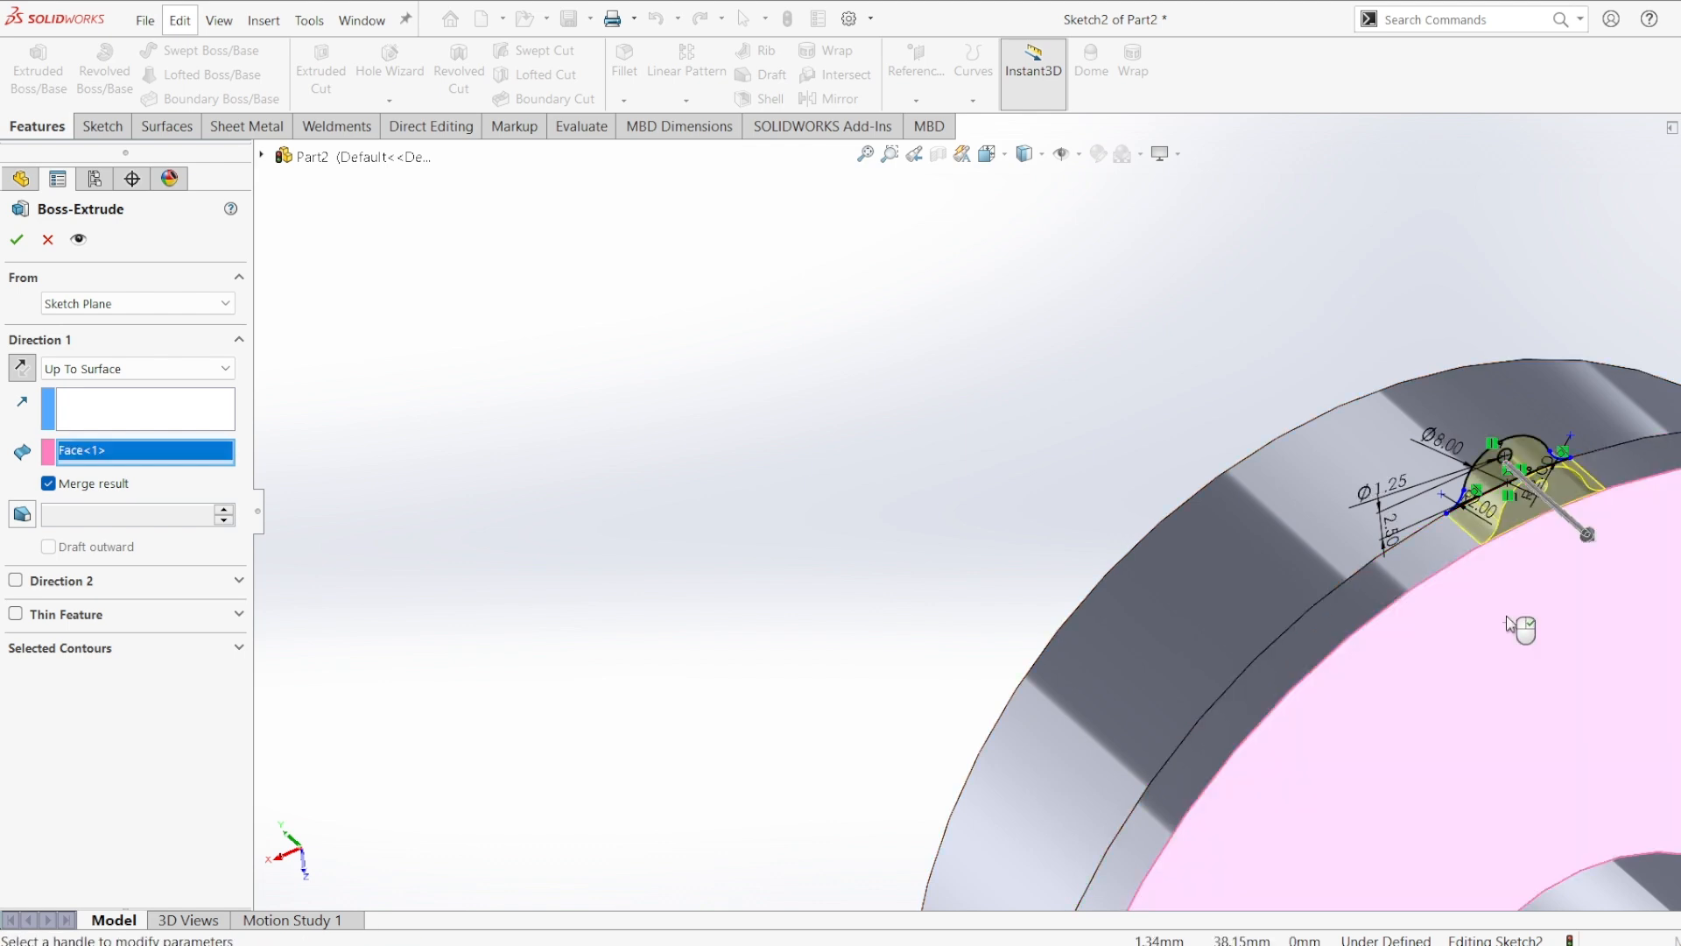
pyautogui.click(17, 239)
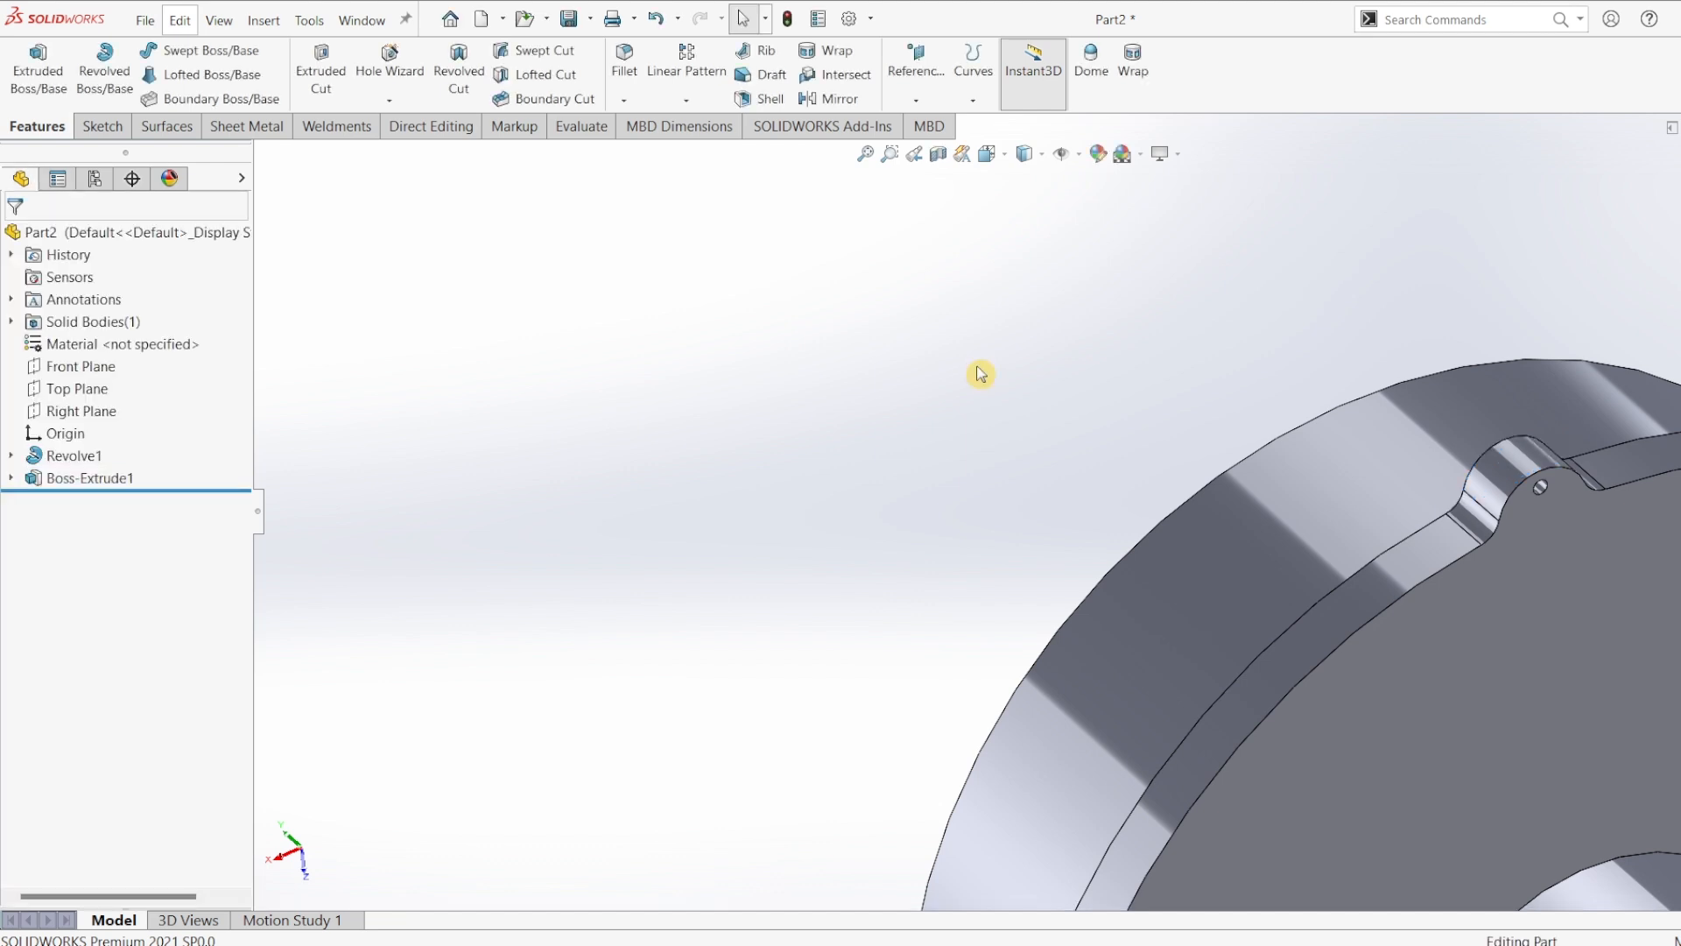
# - Create a circular pattern of the extruded lobe with 10 equally spaced instances over 360 degrees, using the central boss's top circular edge as direction
pyautogui.hotkey('ctrl', '7')
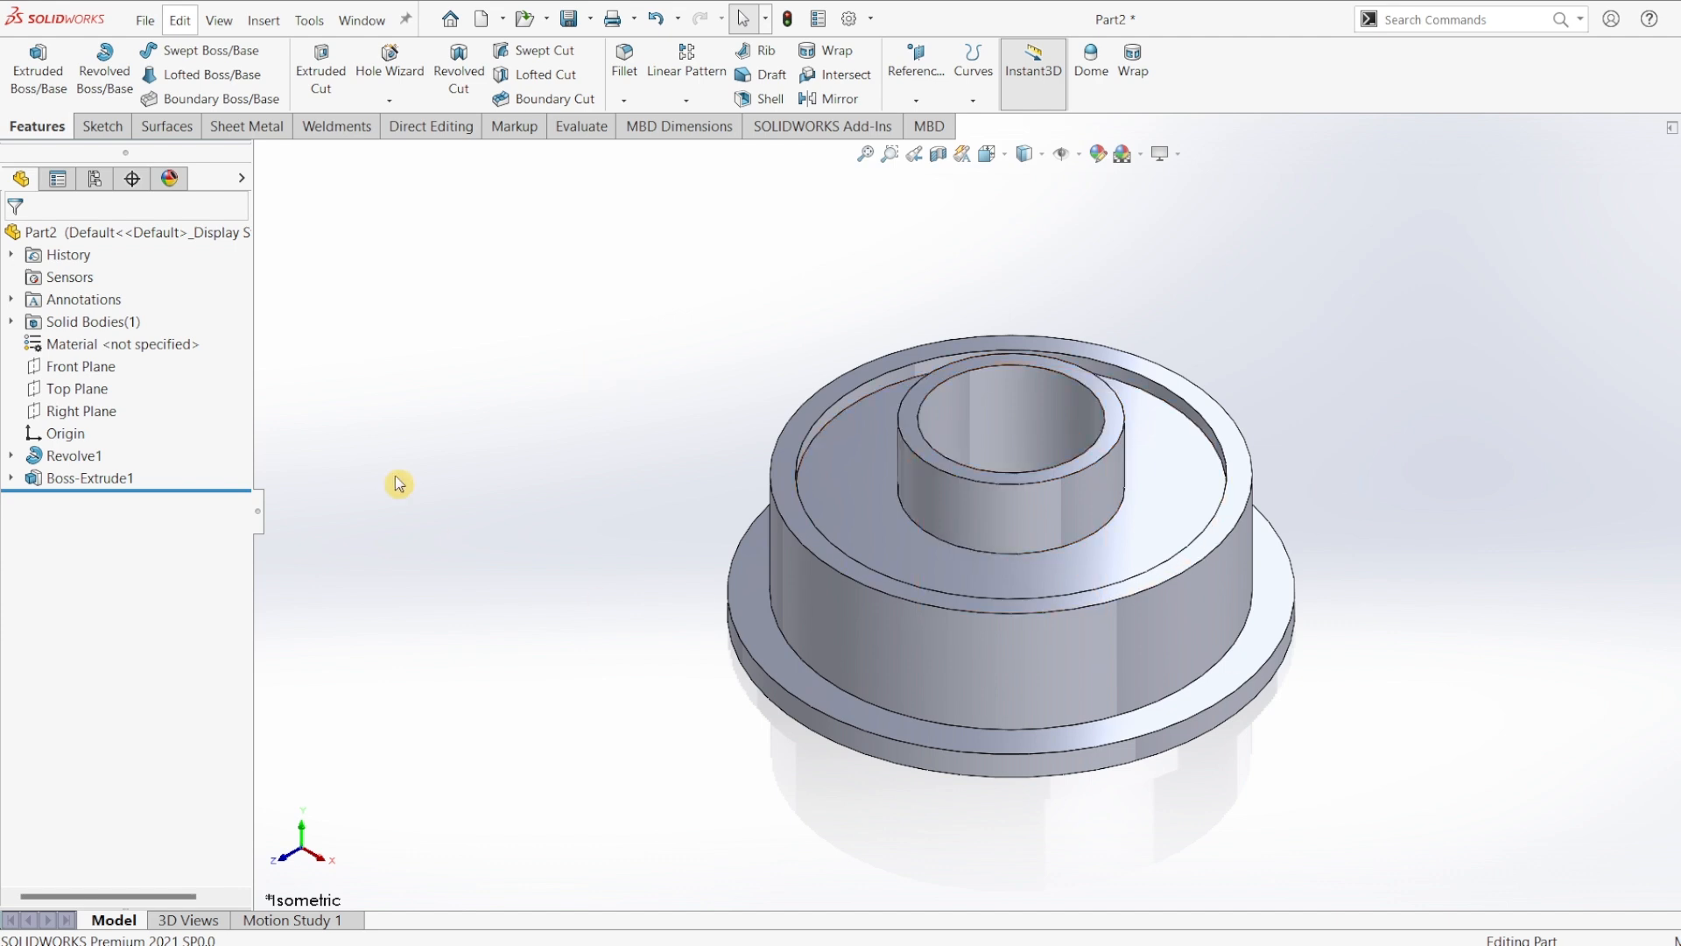
pyautogui.click(688, 102)
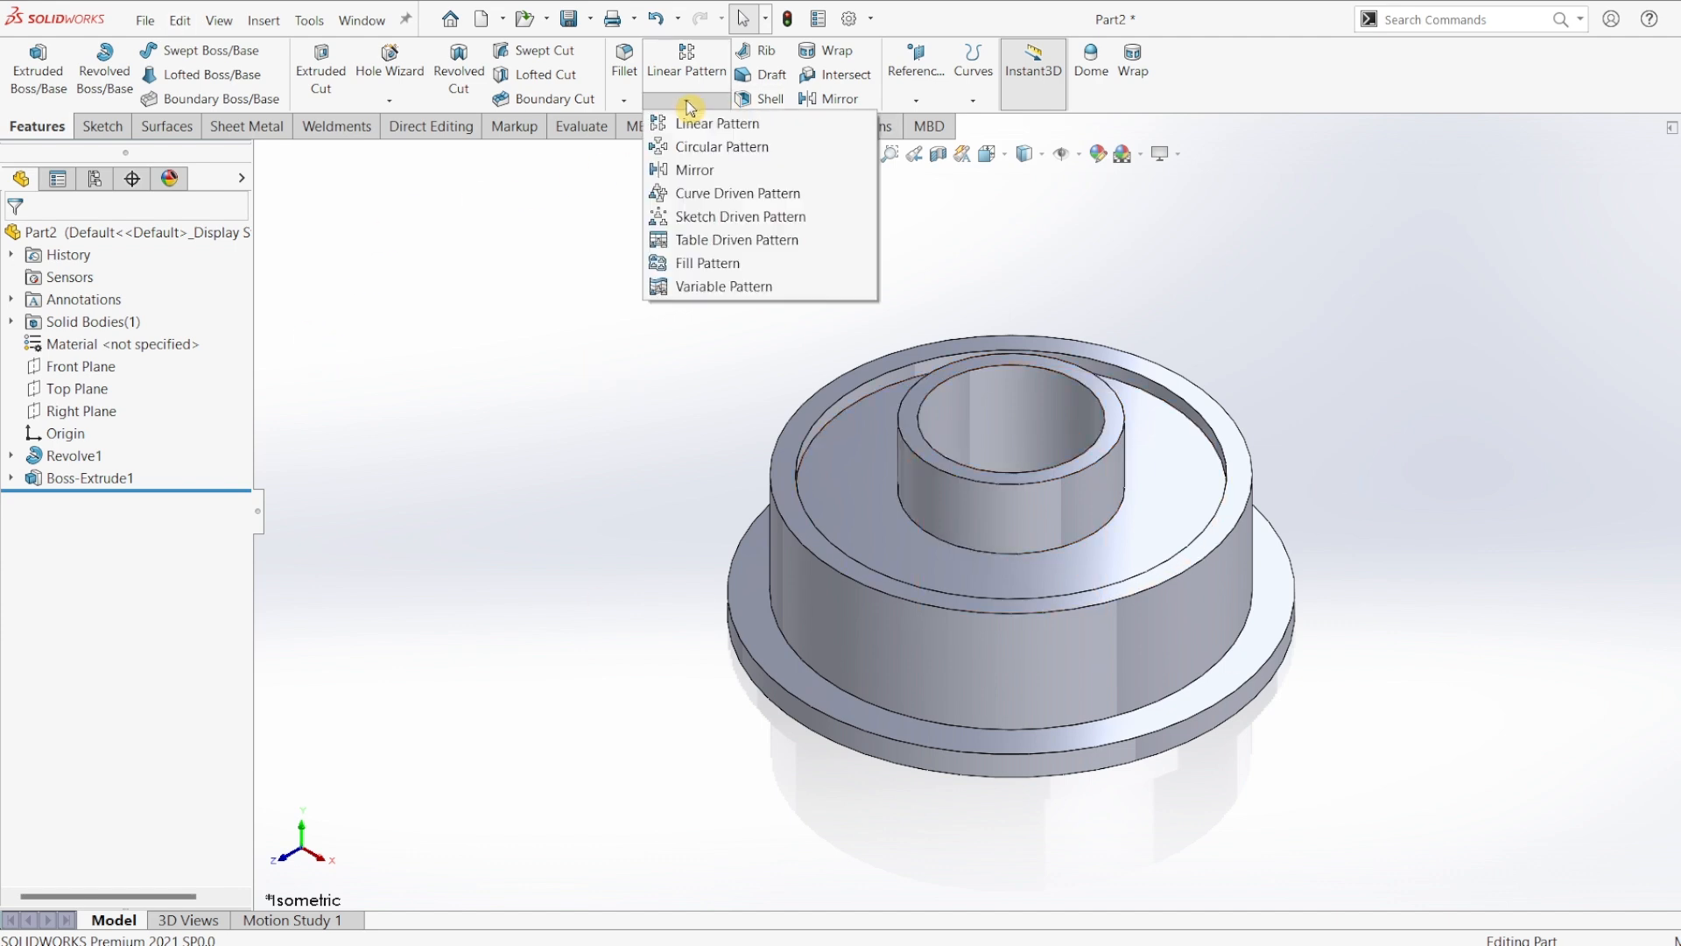
pyautogui.click(697, 146)
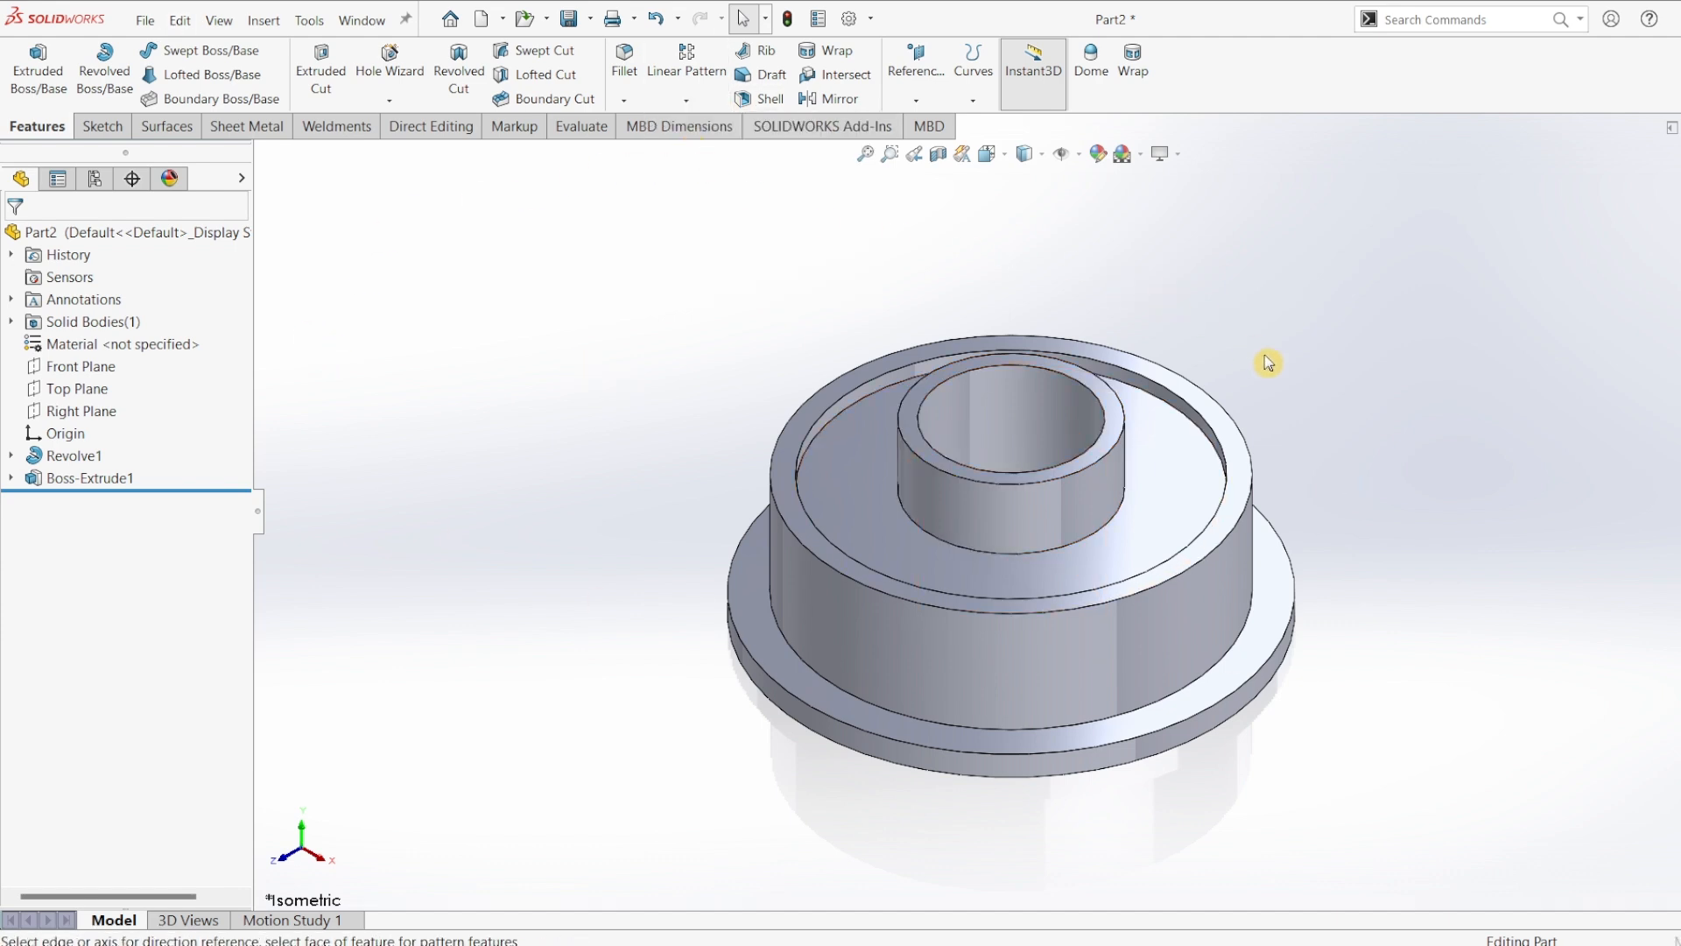
pyautogui.moveTo(1145, 353); pyautogui.dragTo(1313, 464, button='middle')
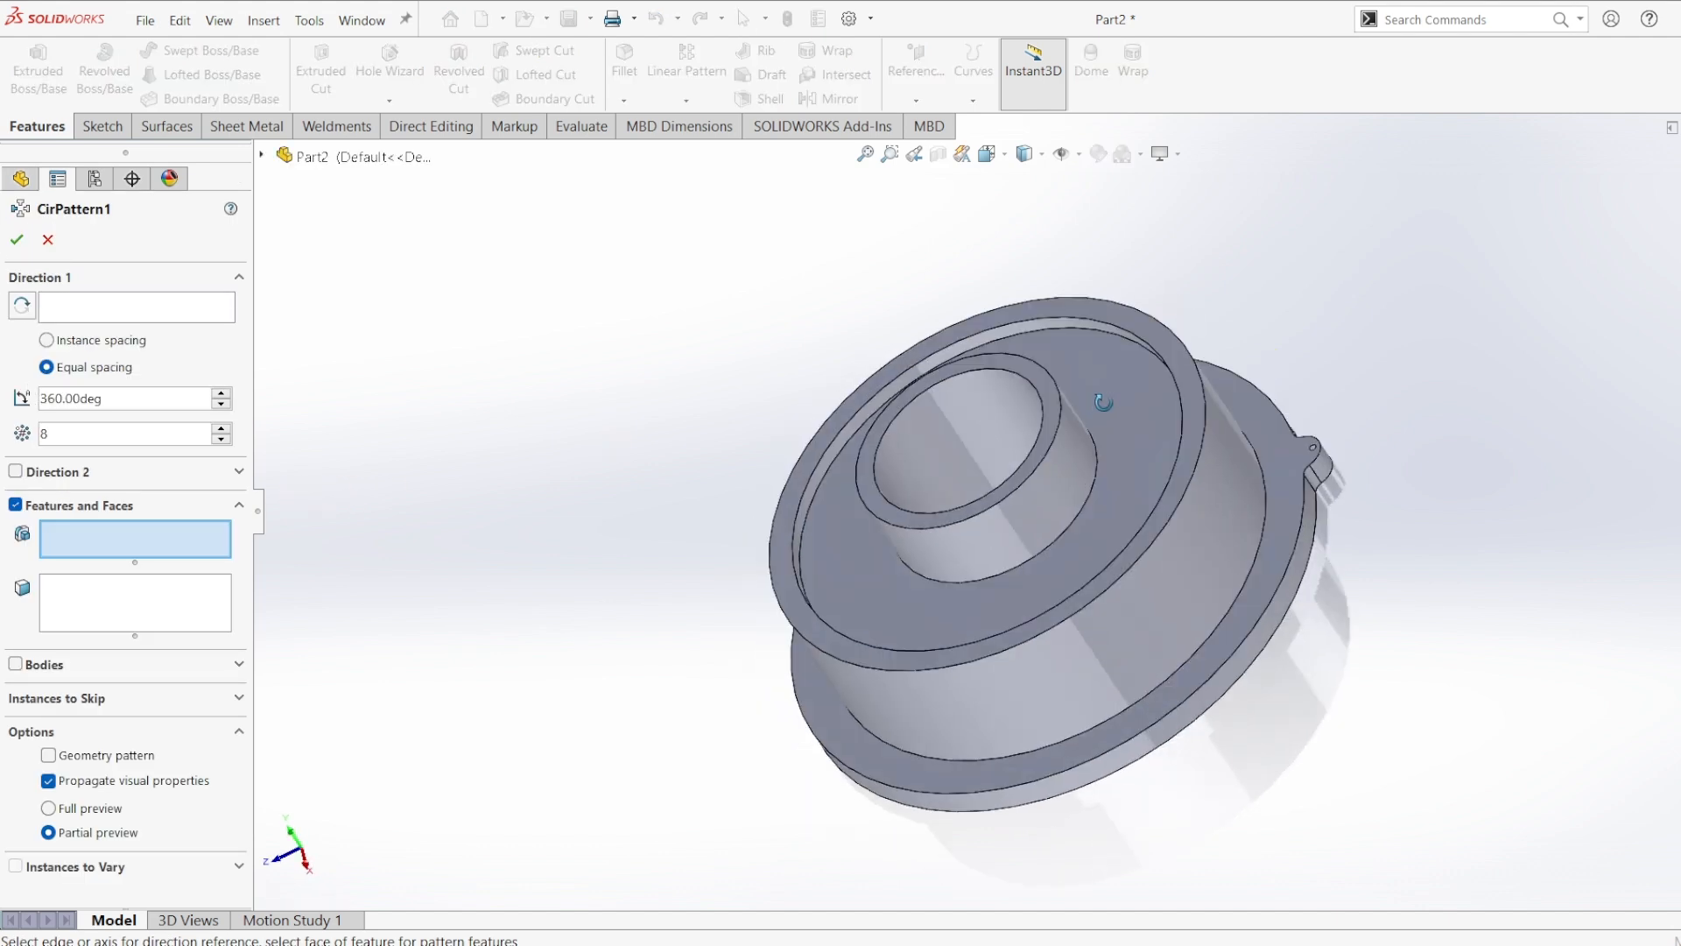
pyautogui.click(1323, 471)
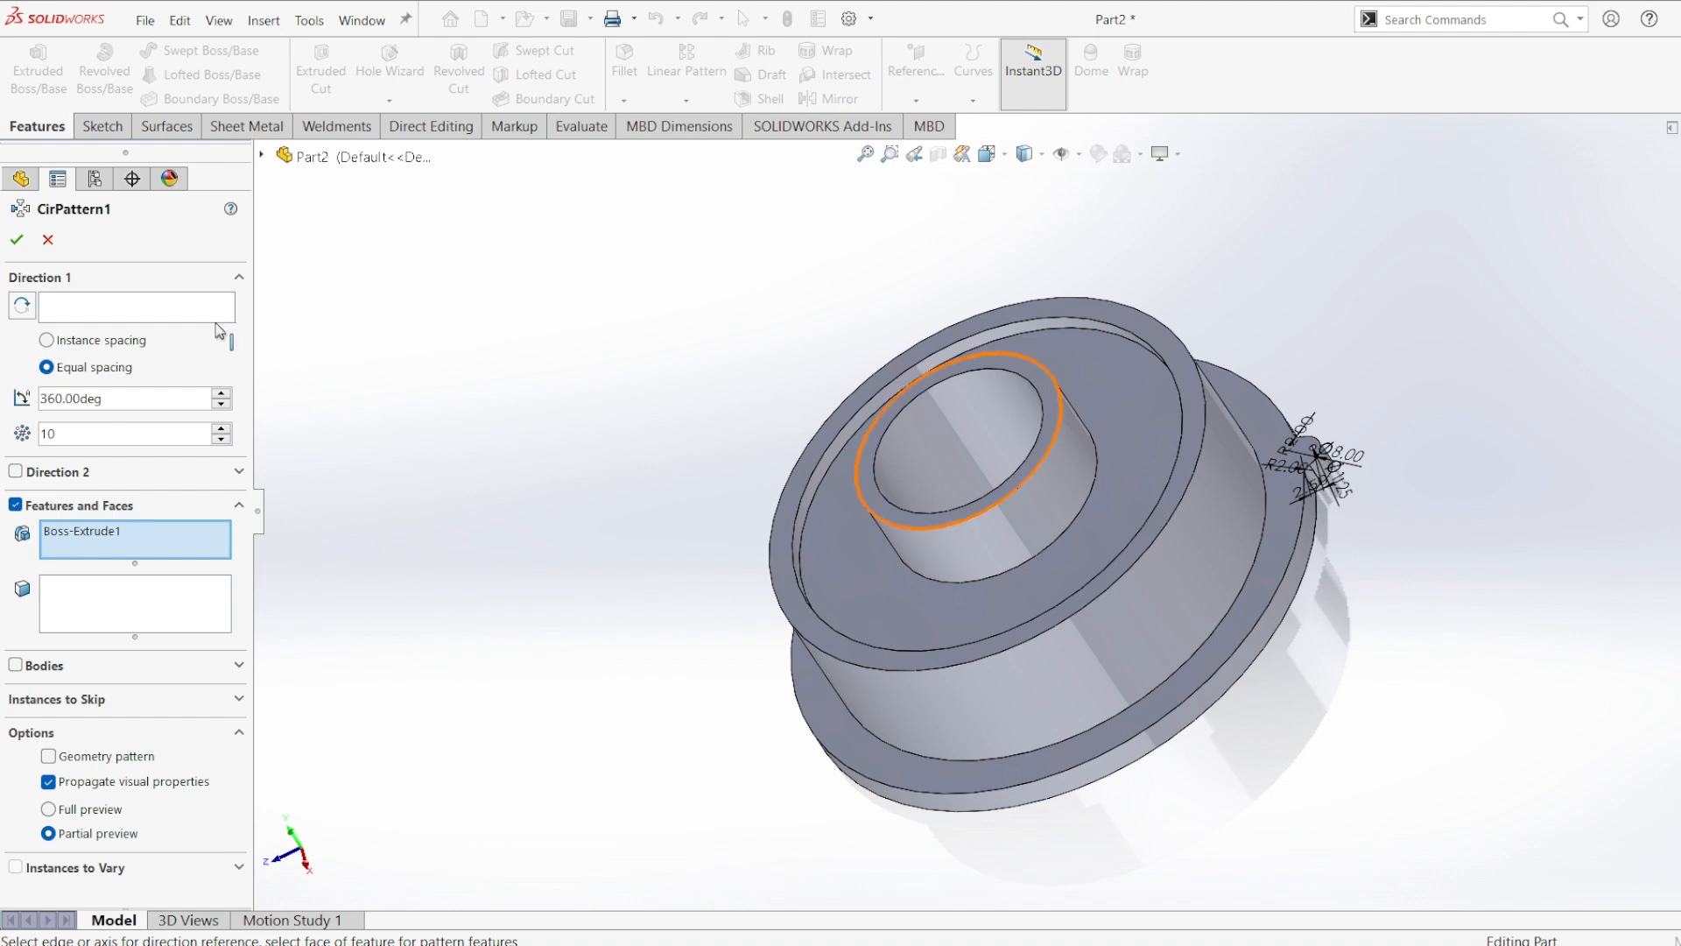
pyautogui.click(87, 309)
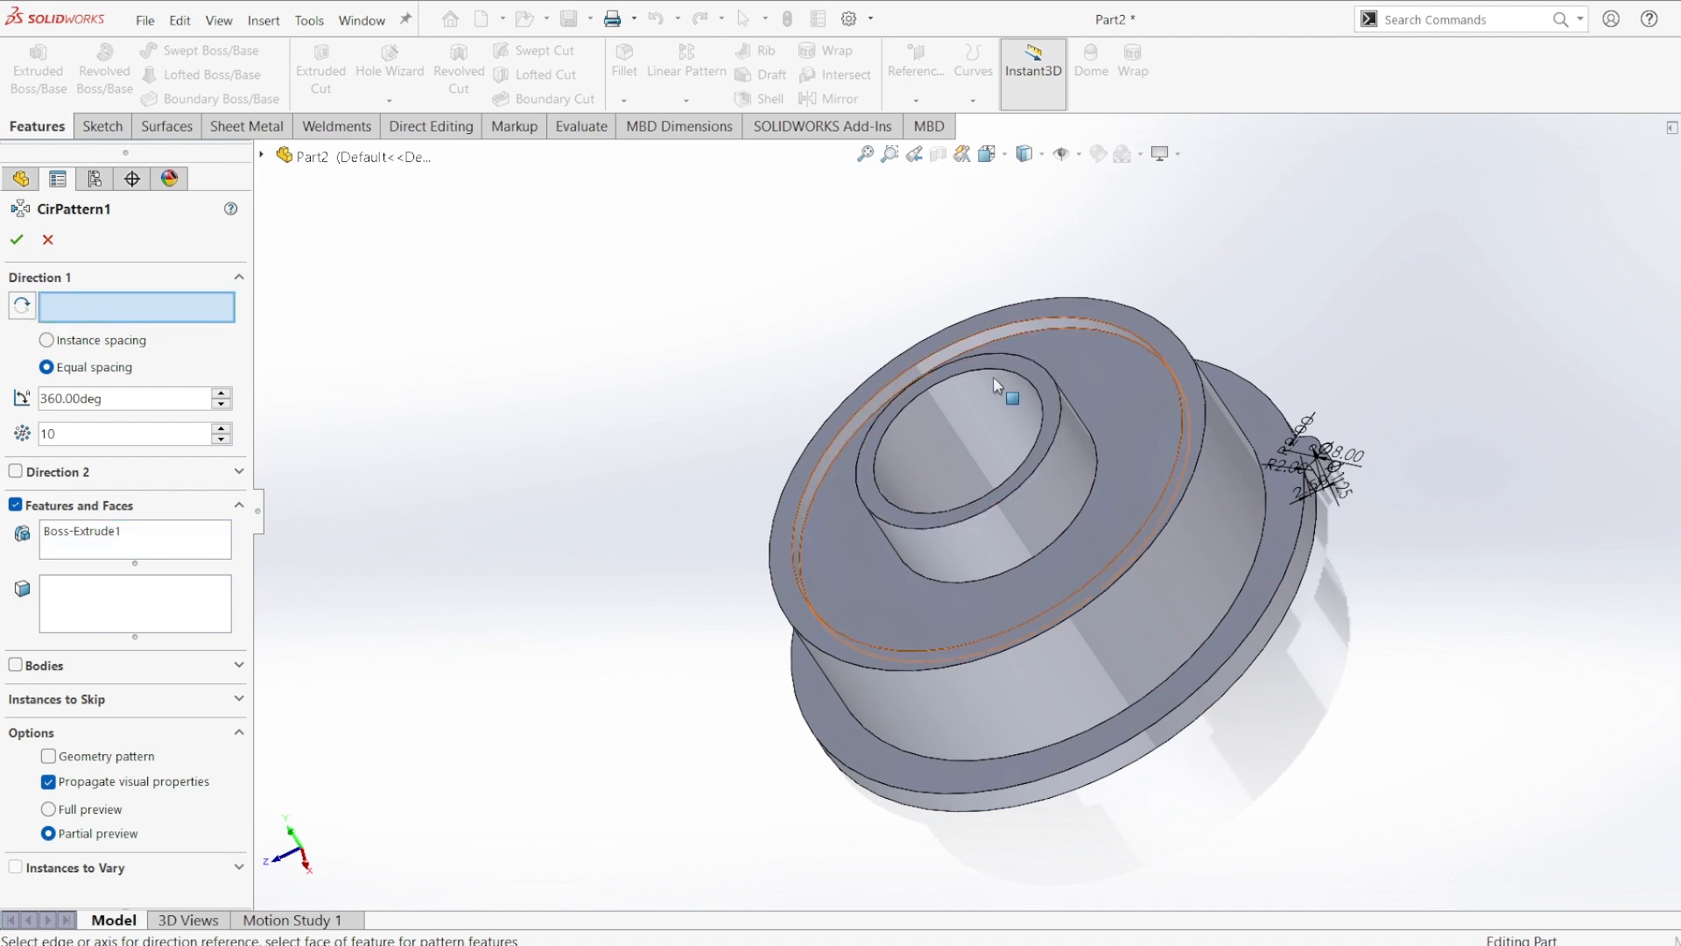
pyautogui.click(1056, 433)
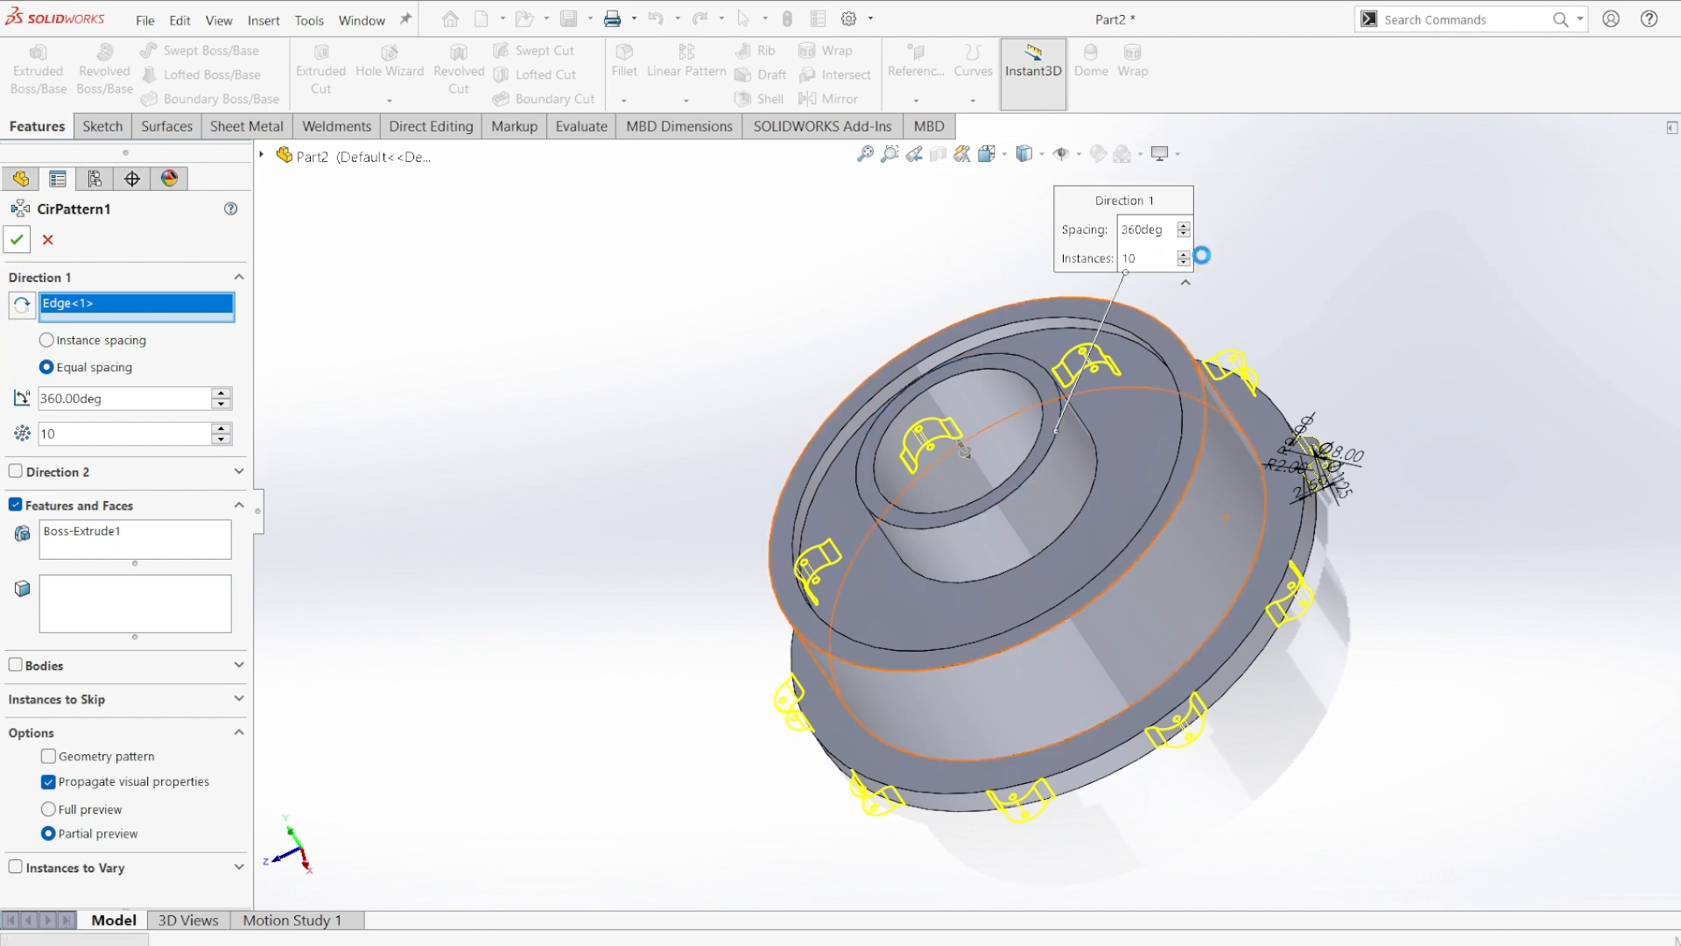
# - Accept the circular pattern of the flange lobes and return the part to the isometric view
pyautogui.press('Return')
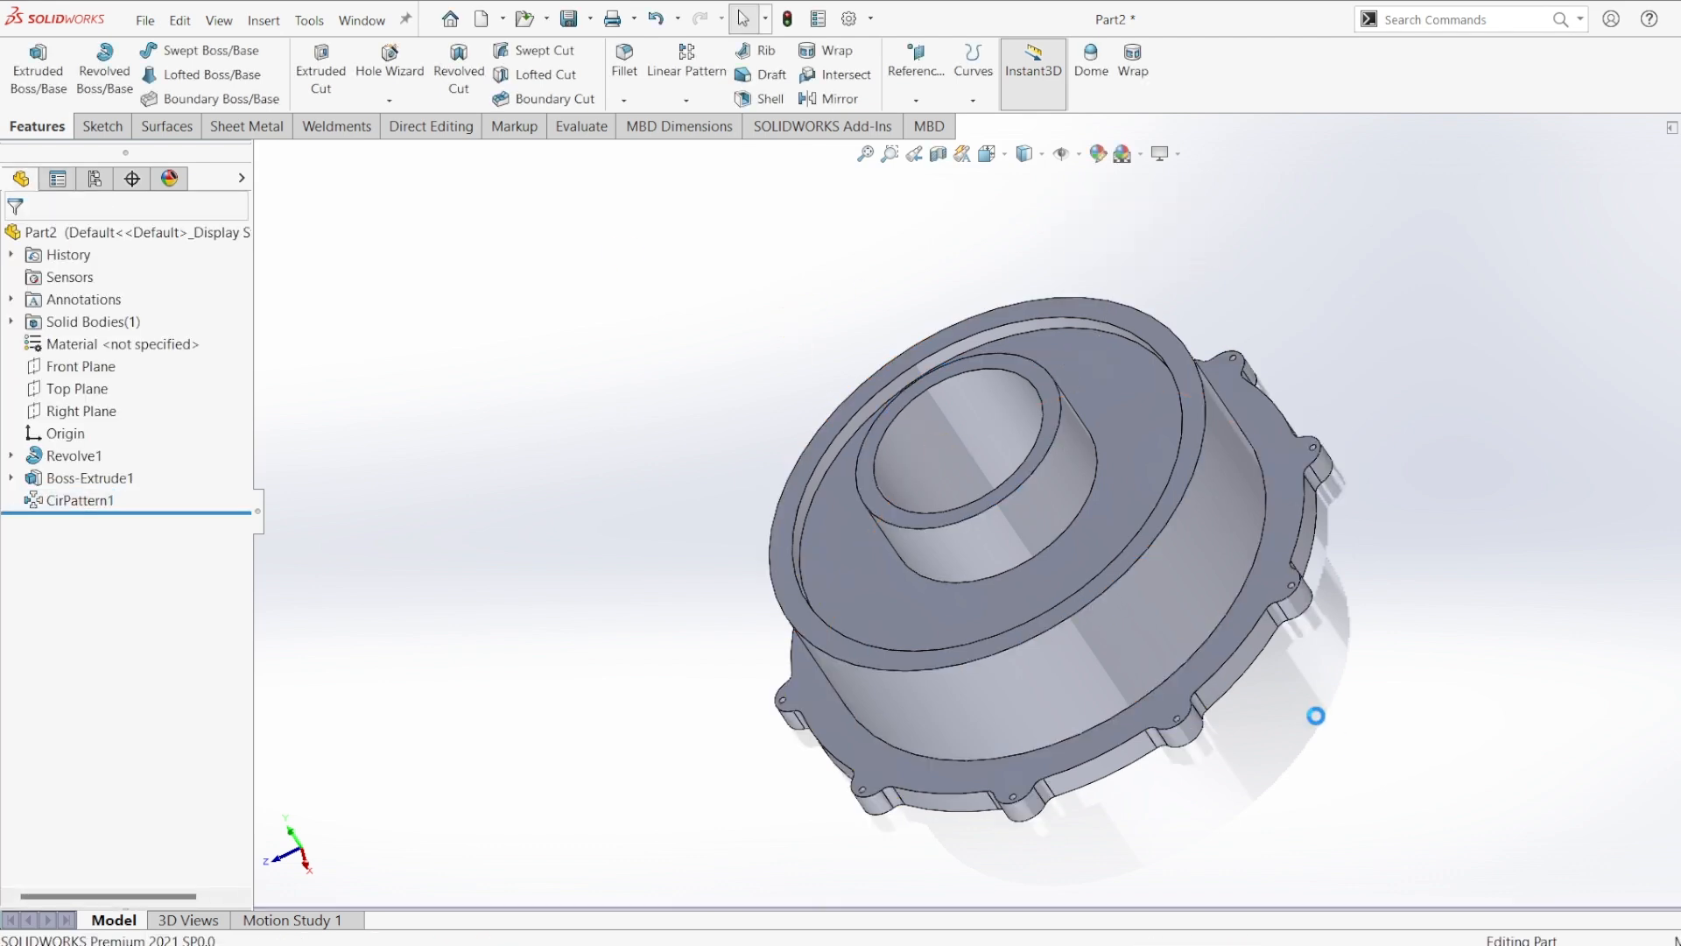
pyautogui.hotkey('ctrl', '7')
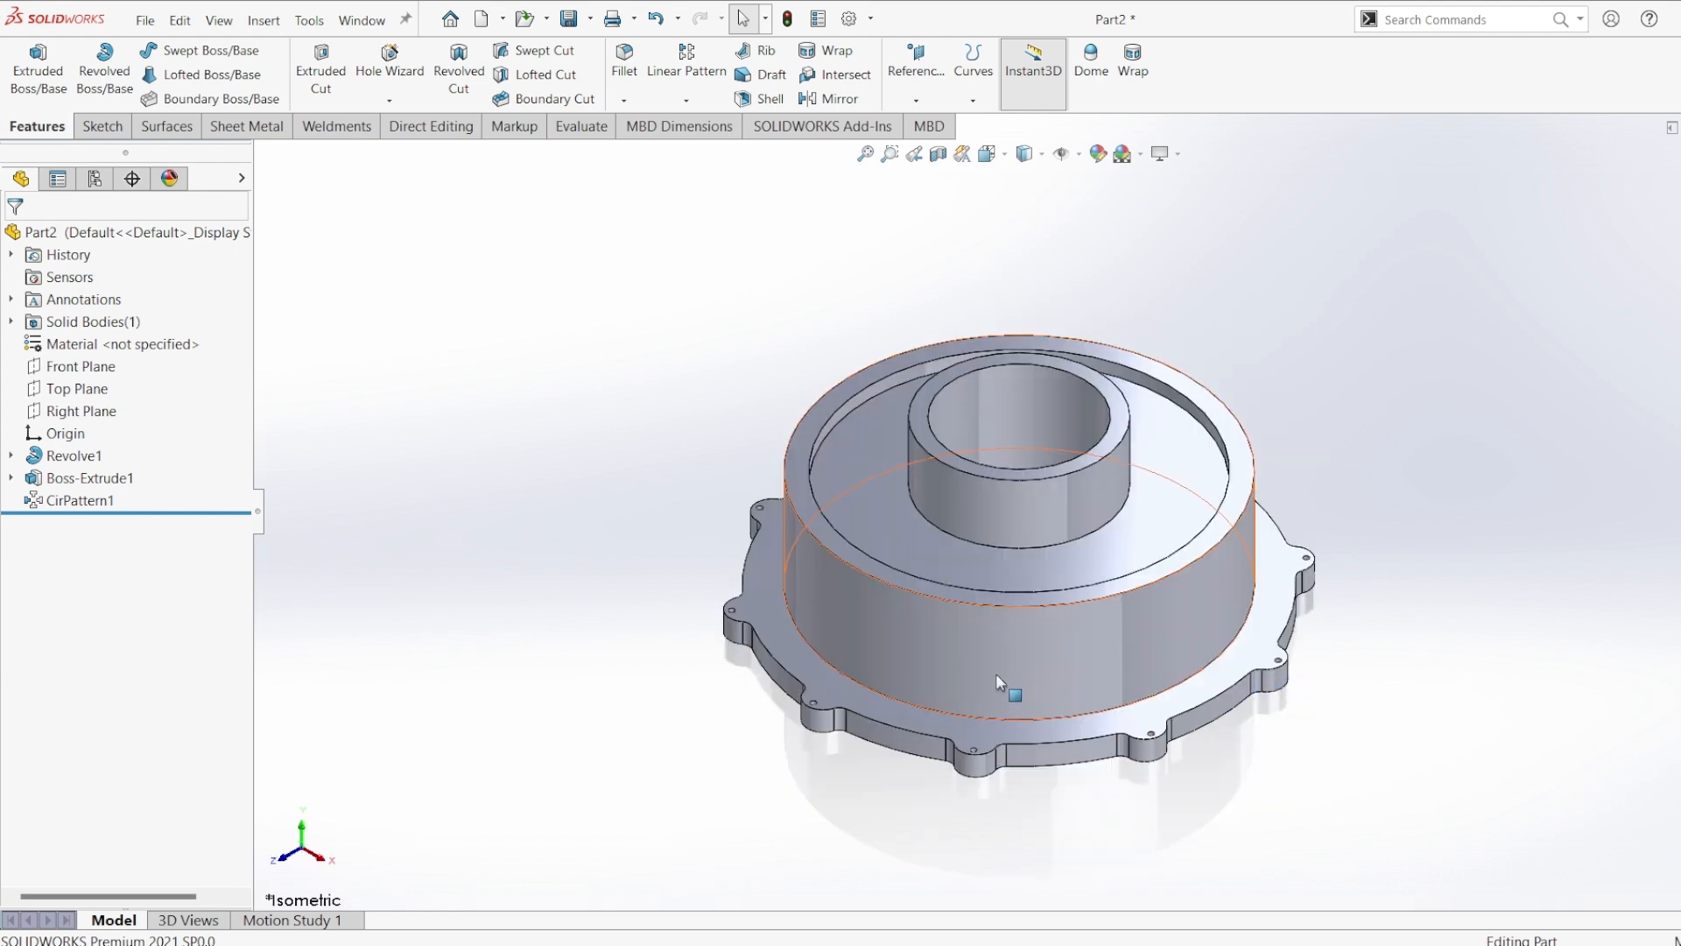
pyautogui.click(436, 499)
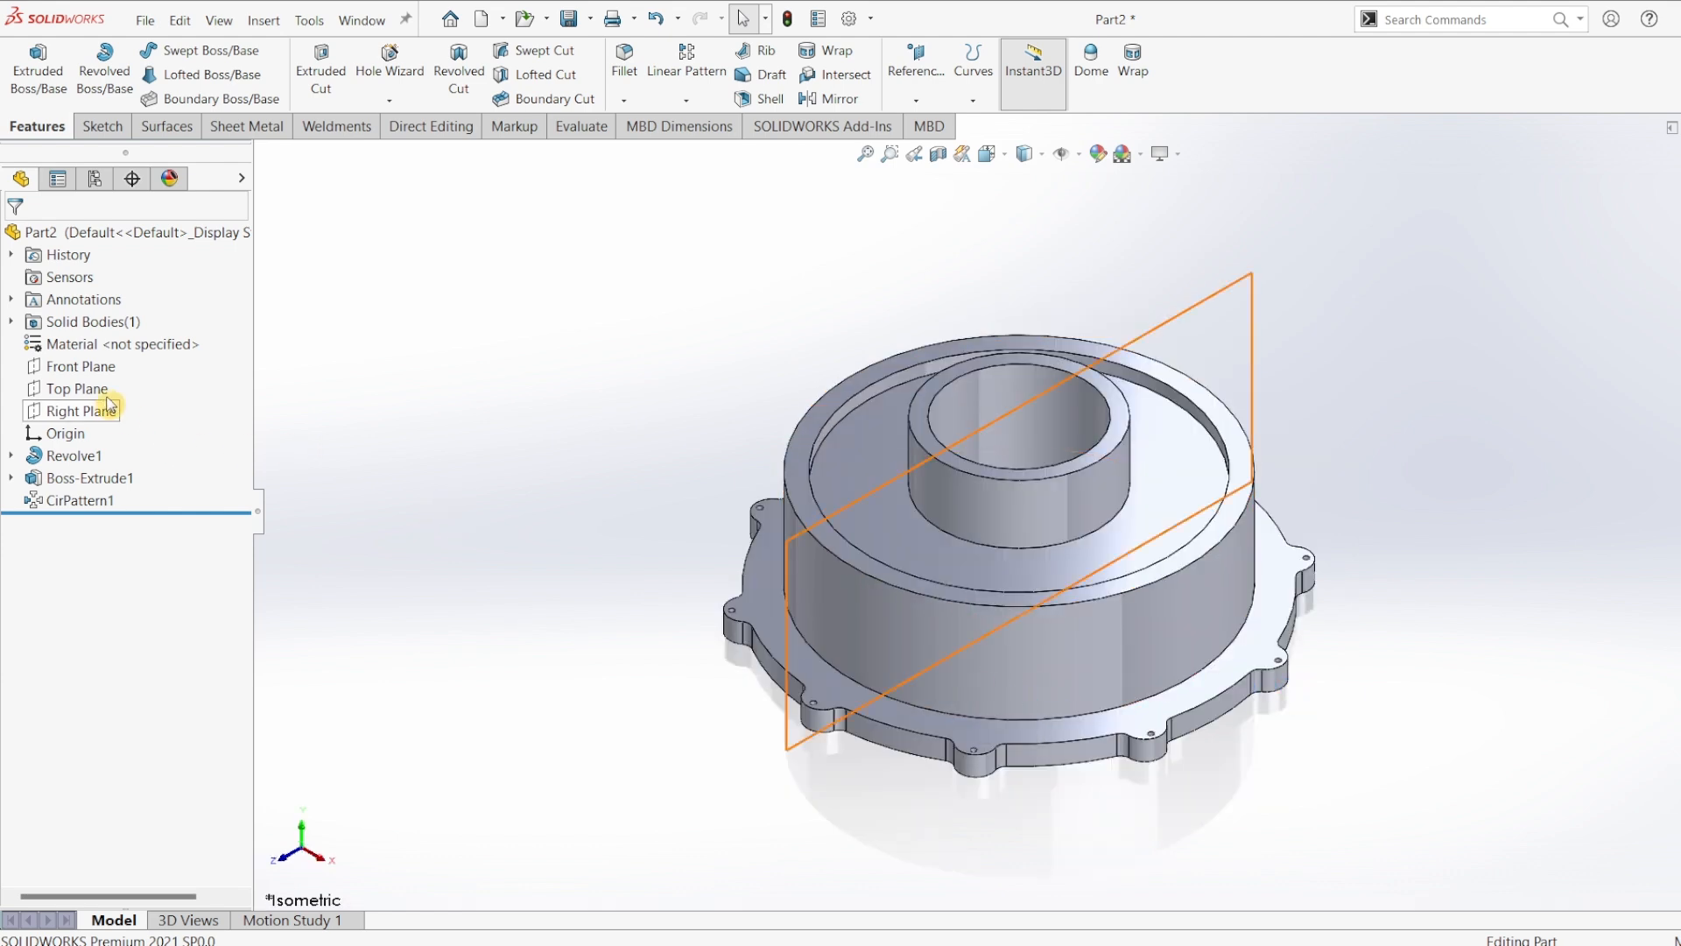
# - Start a sketch on the Right Plane and set the display style to Hidden Lines Visible
pyautogui.click(81, 410)
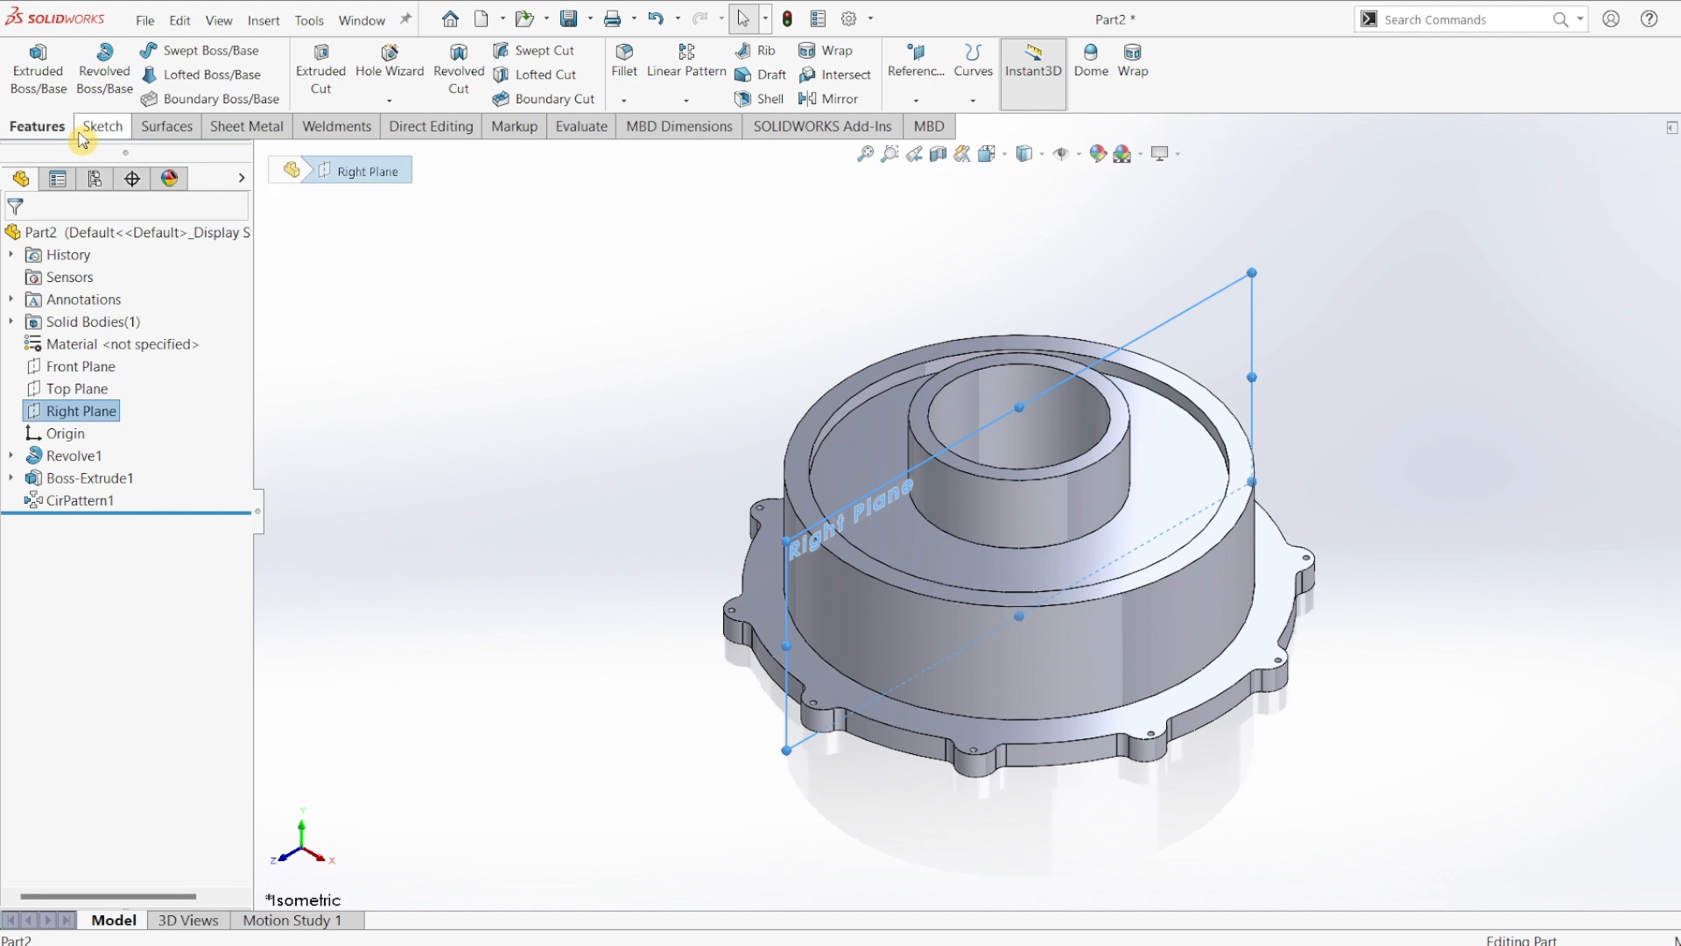
pyautogui.click(101, 125)
pyautogui.click(29, 63)
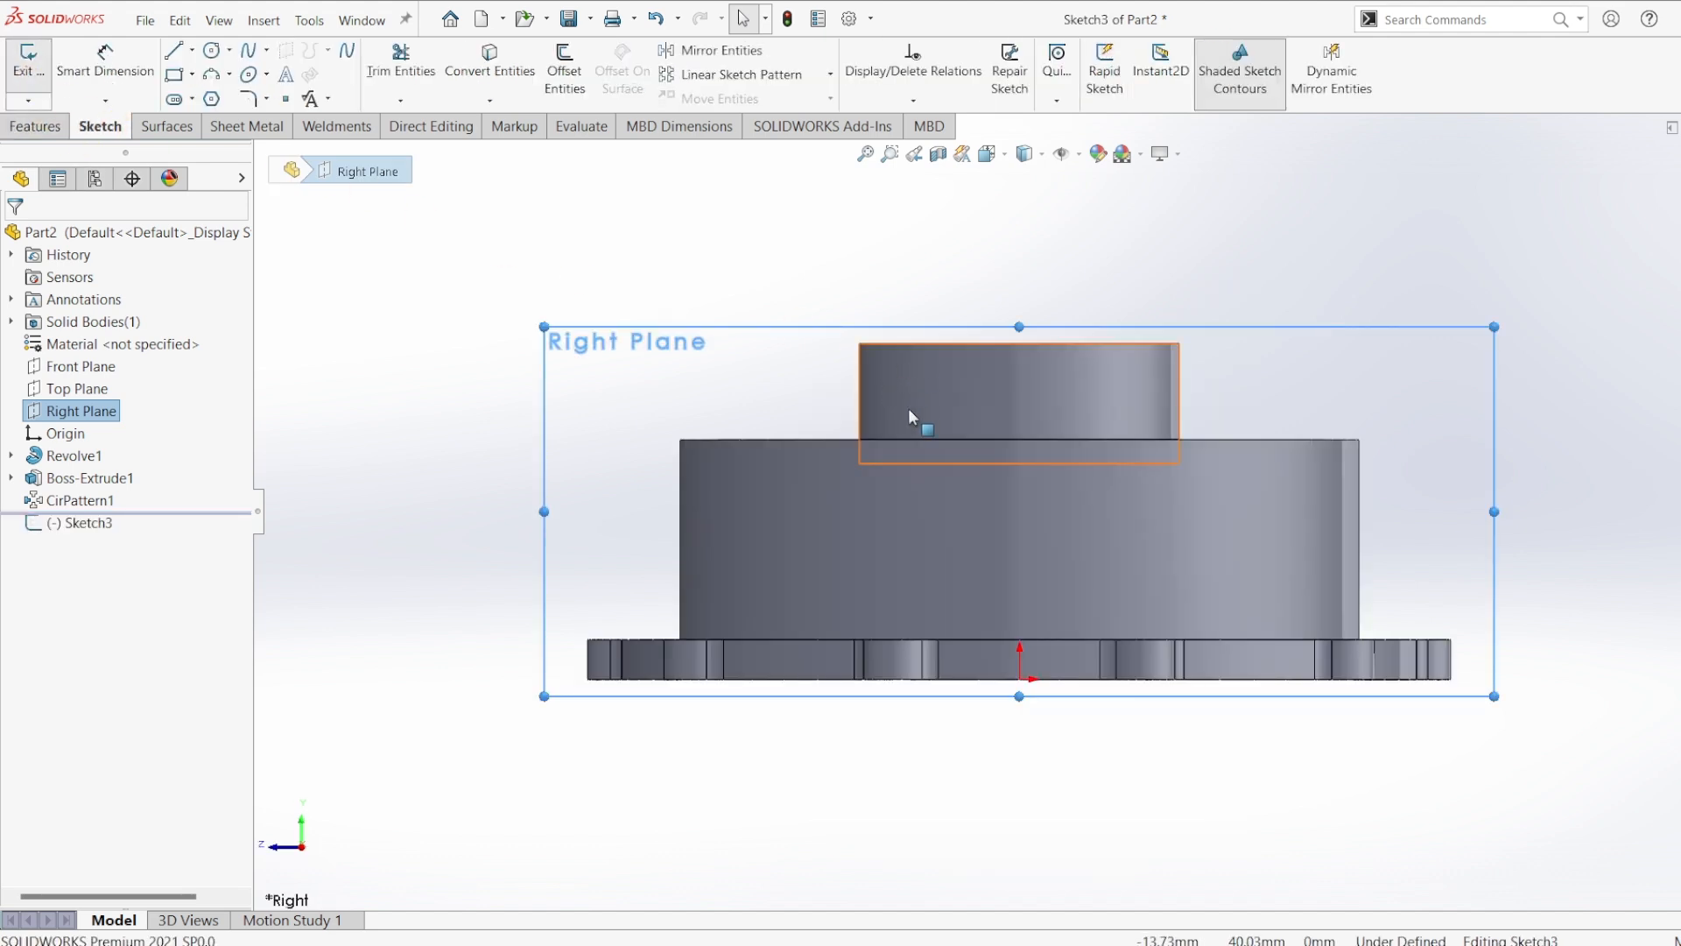
pyautogui.click(1008, 203)
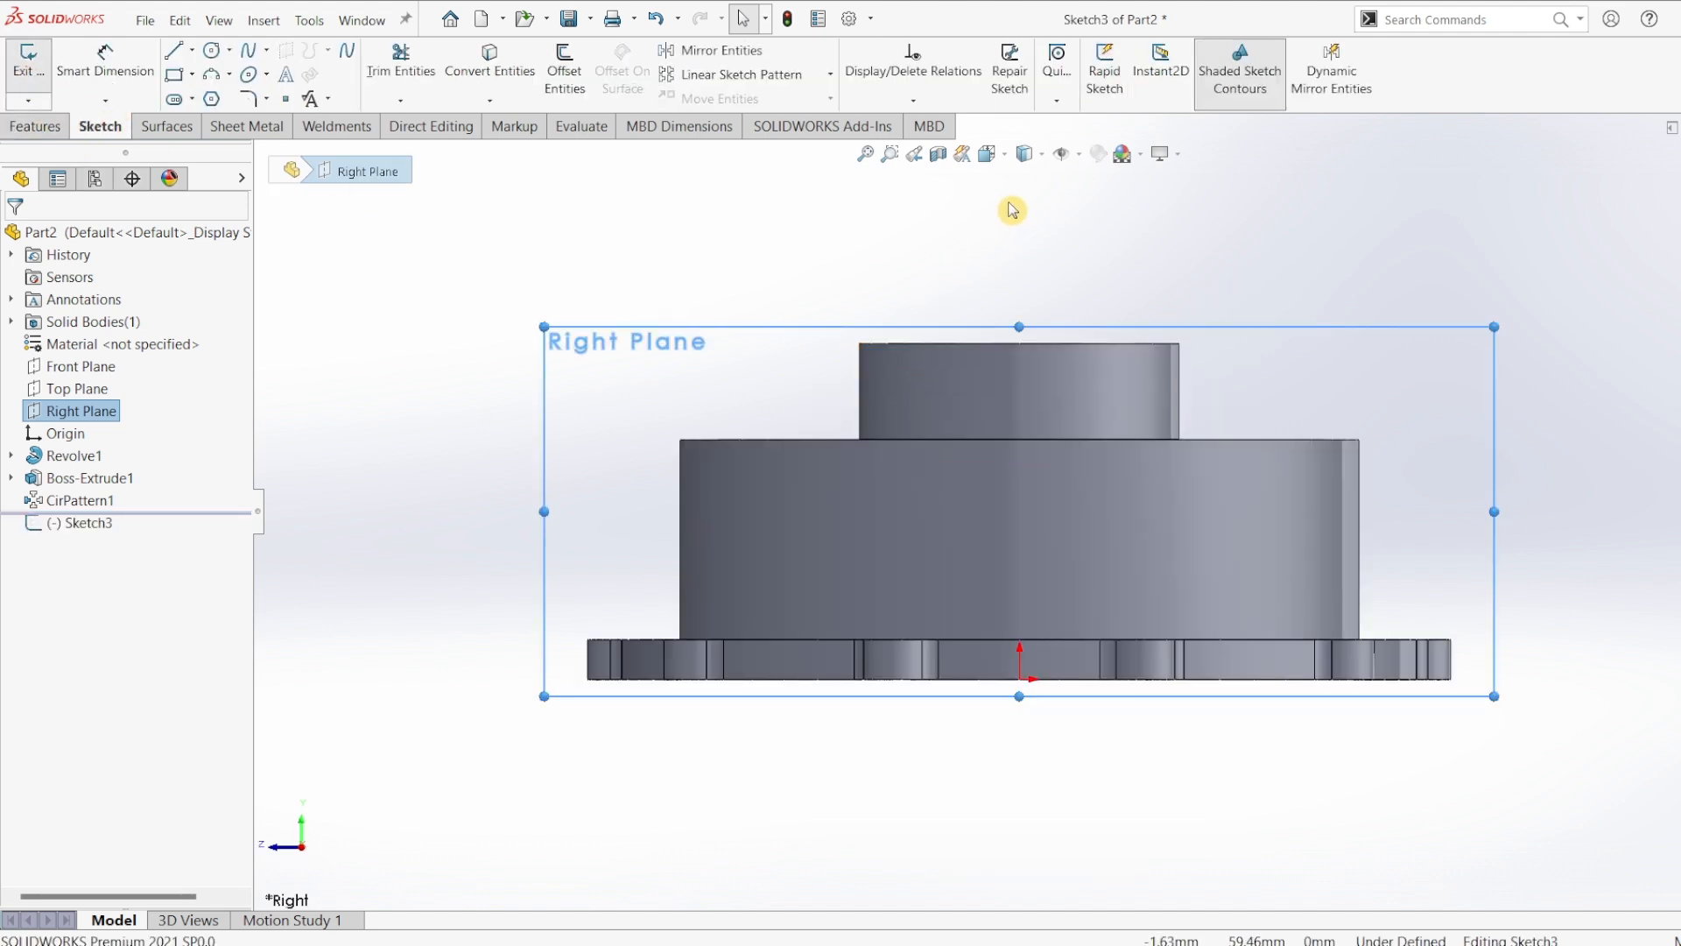
pyautogui.click(1041, 155)
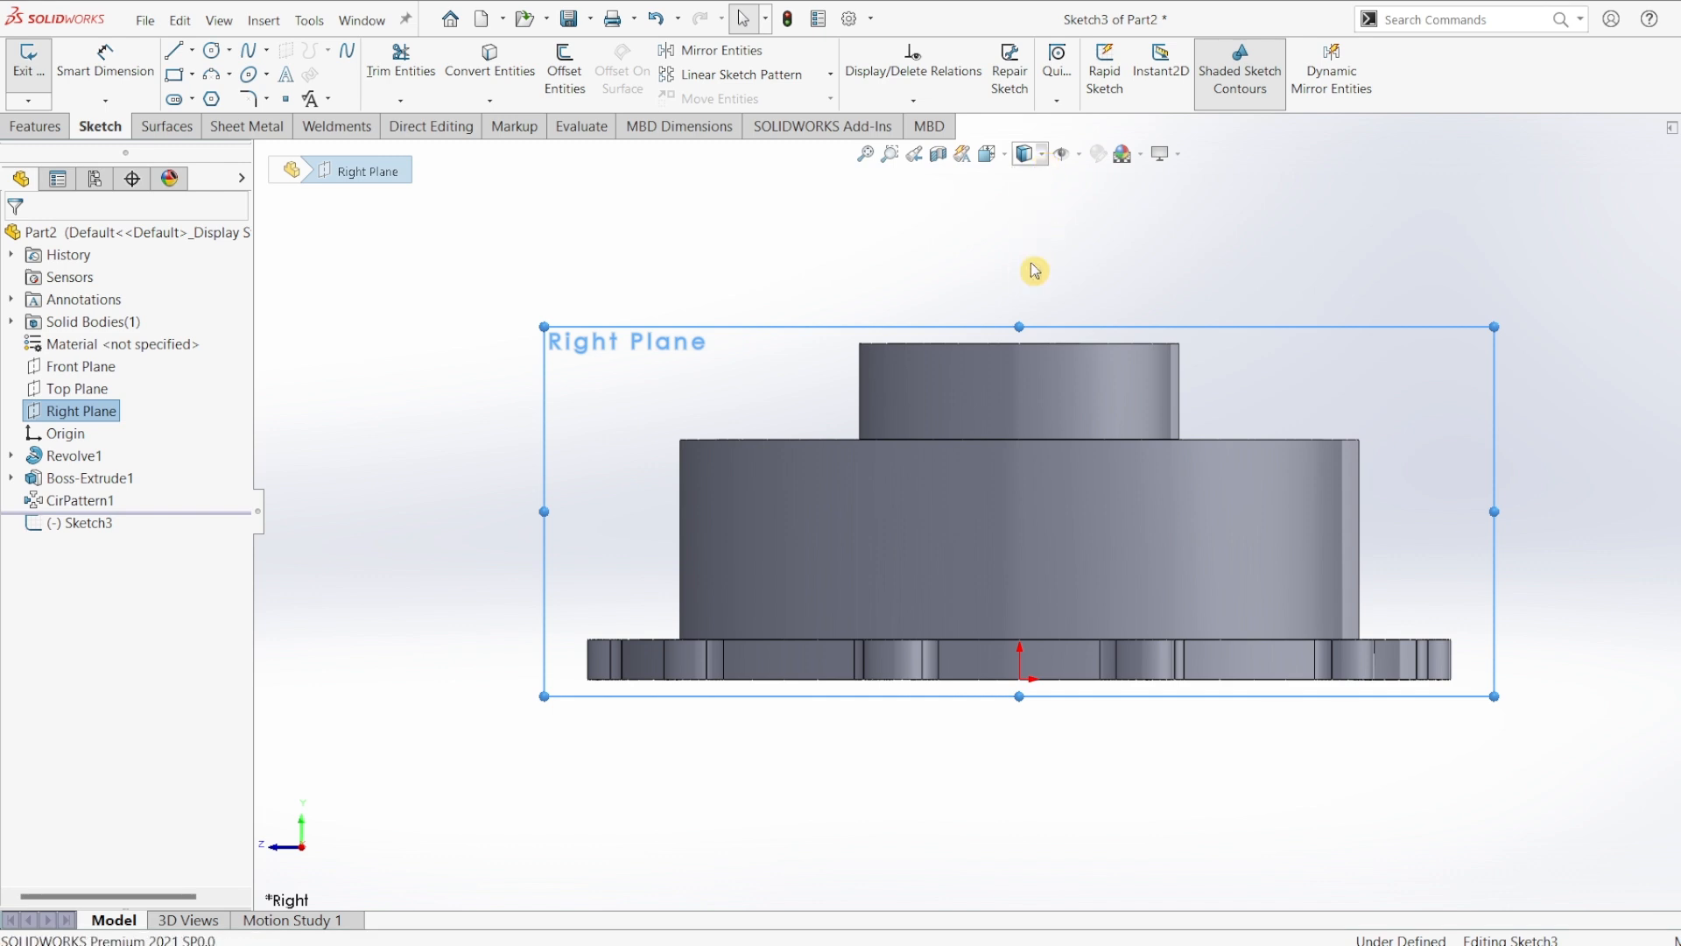
pyautogui.click(1032, 264)
# - Sketch a slanted line from the central boss's outer side, about 1.8 mm below its top, down to the recess's outer wall
pyautogui.click(174, 60)
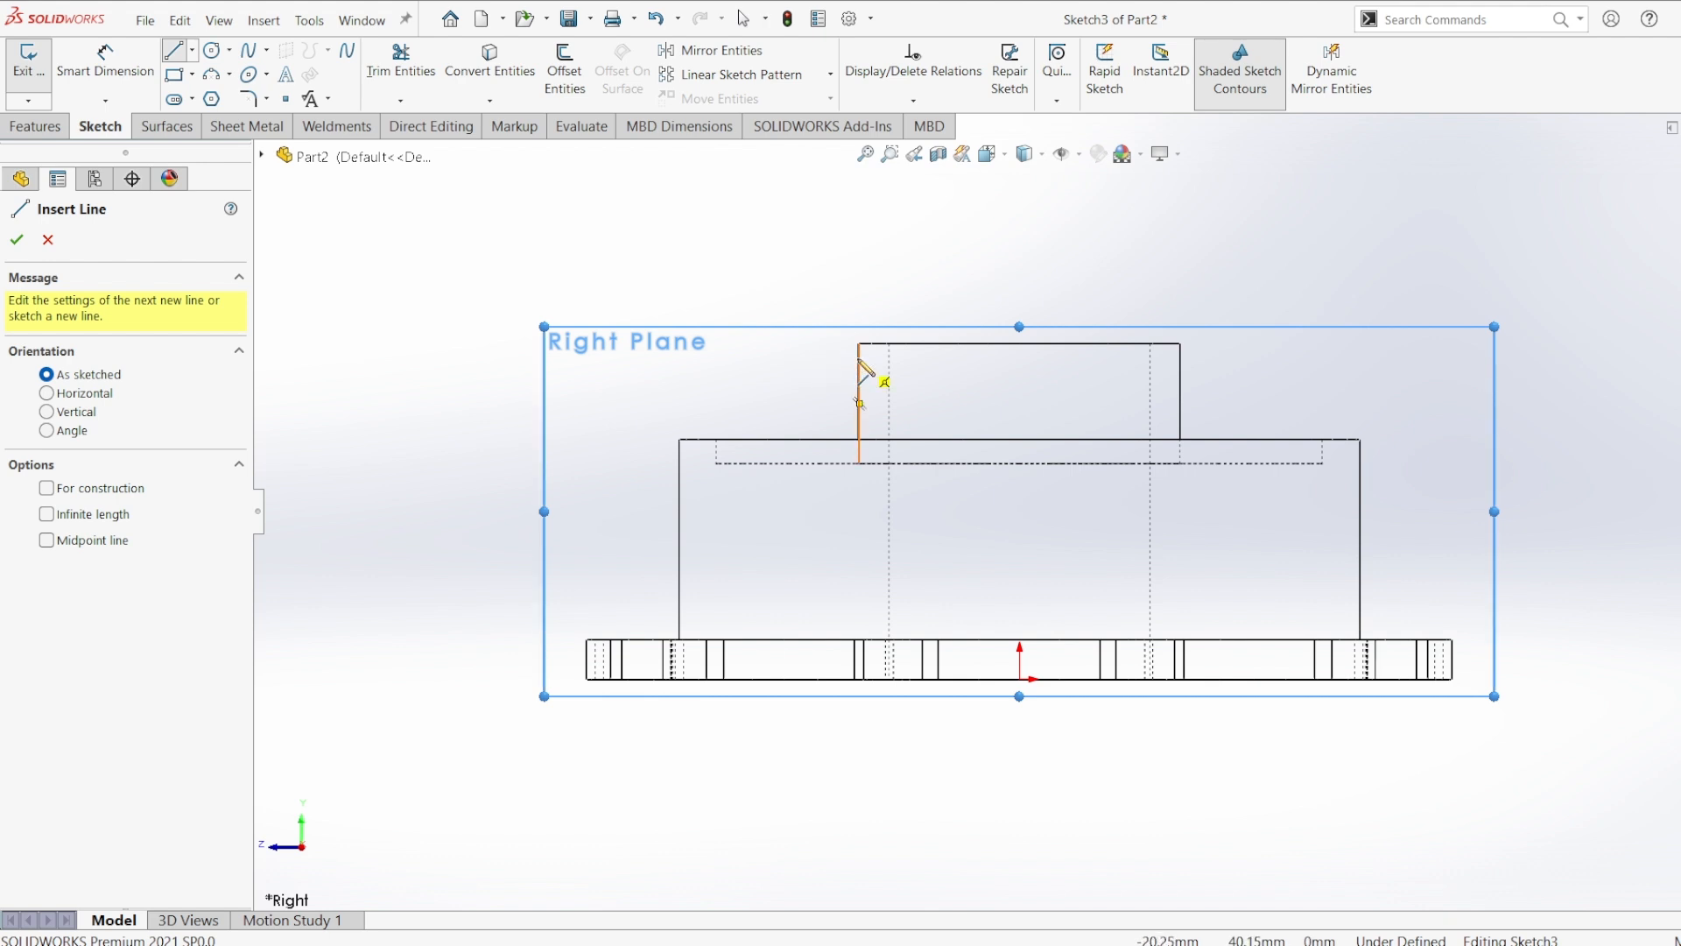
pyautogui.scroll(-3, 862, 376)
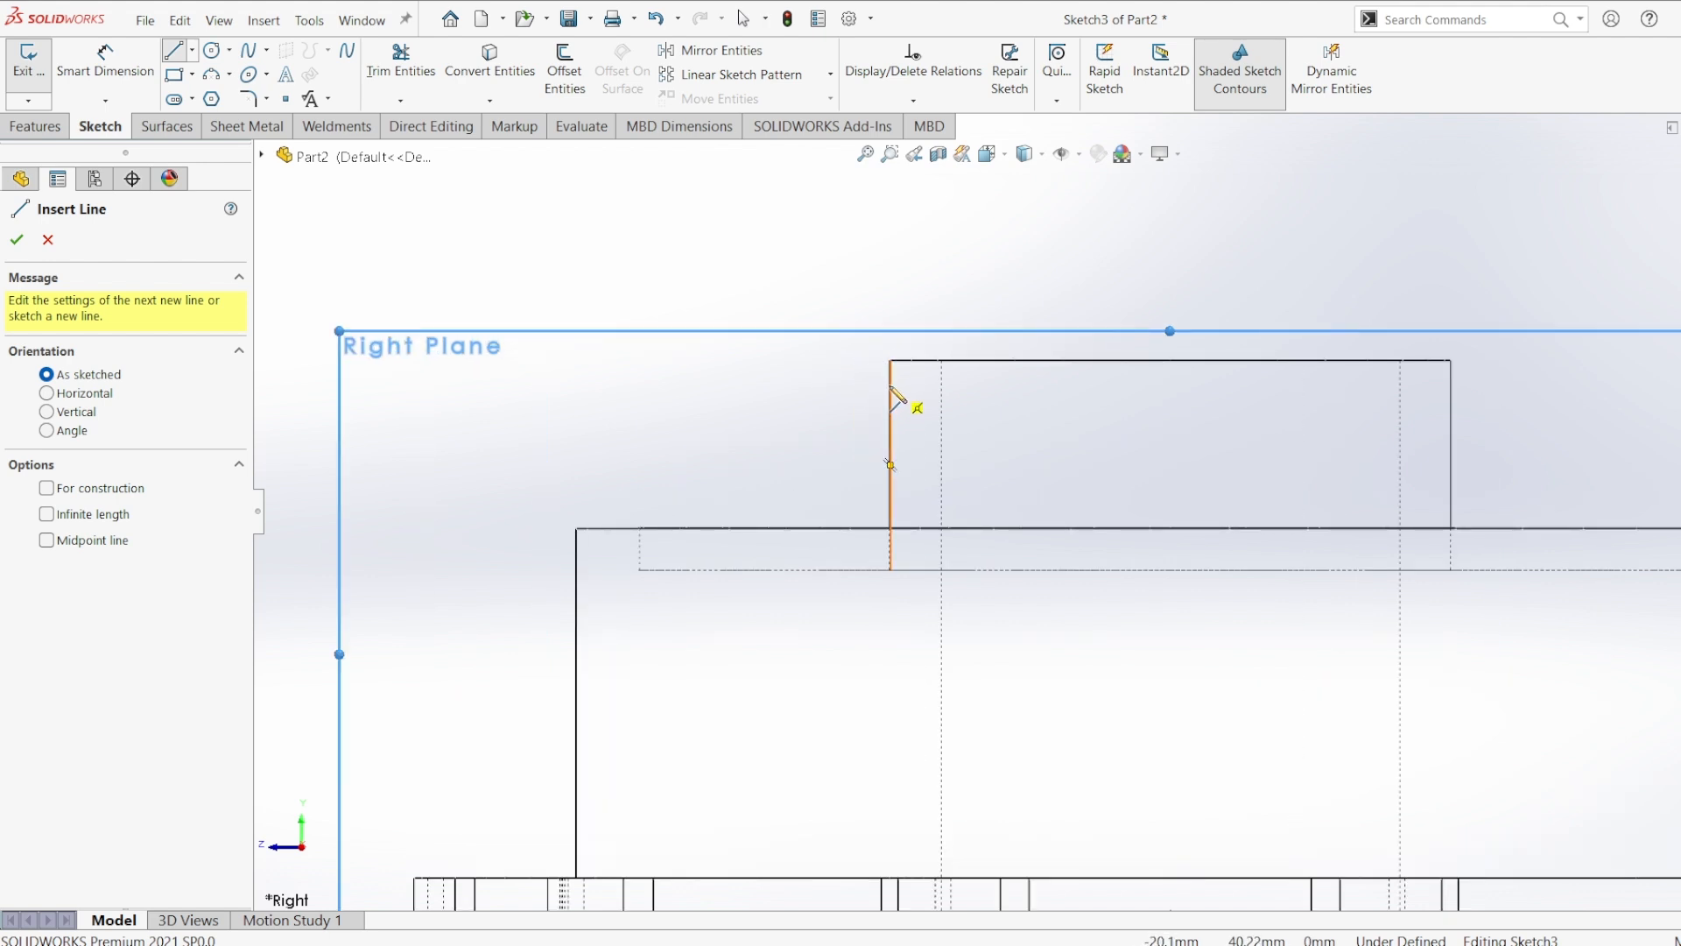
pyautogui.click(891, 385)
pyautogui.doubleClick(647, 548)
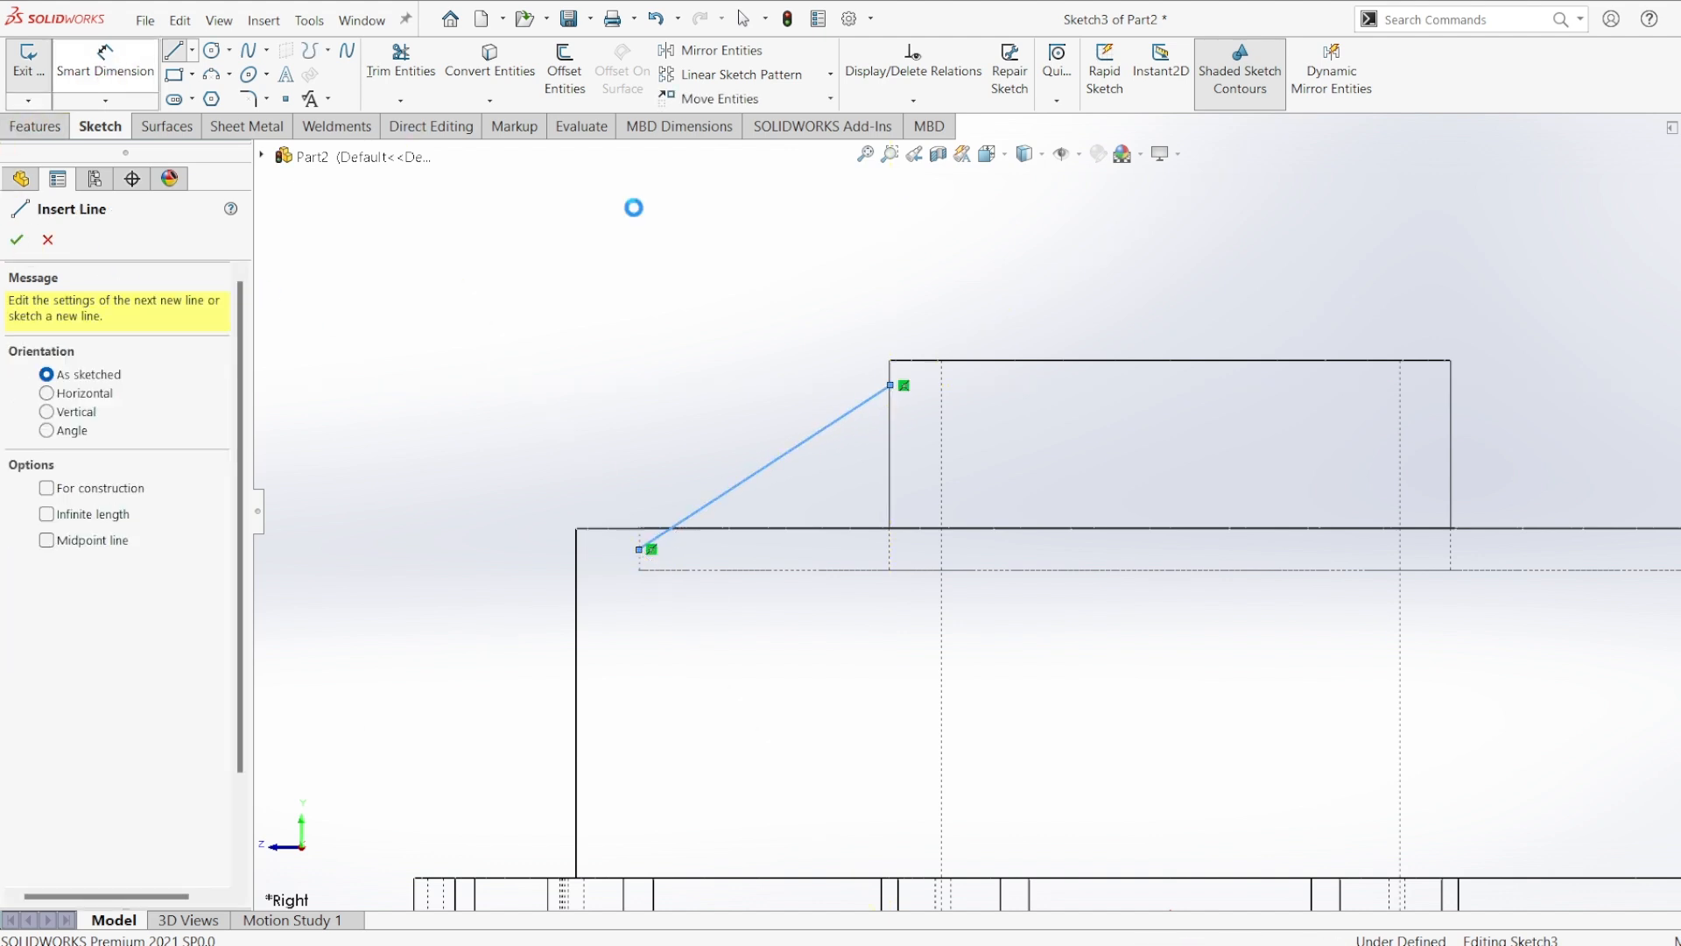
pyautogui.press('Escape')
# - Dimension the slanted line's upper endpoint 1.5 mm below the central boss's top corner
pyautogui.press('d')
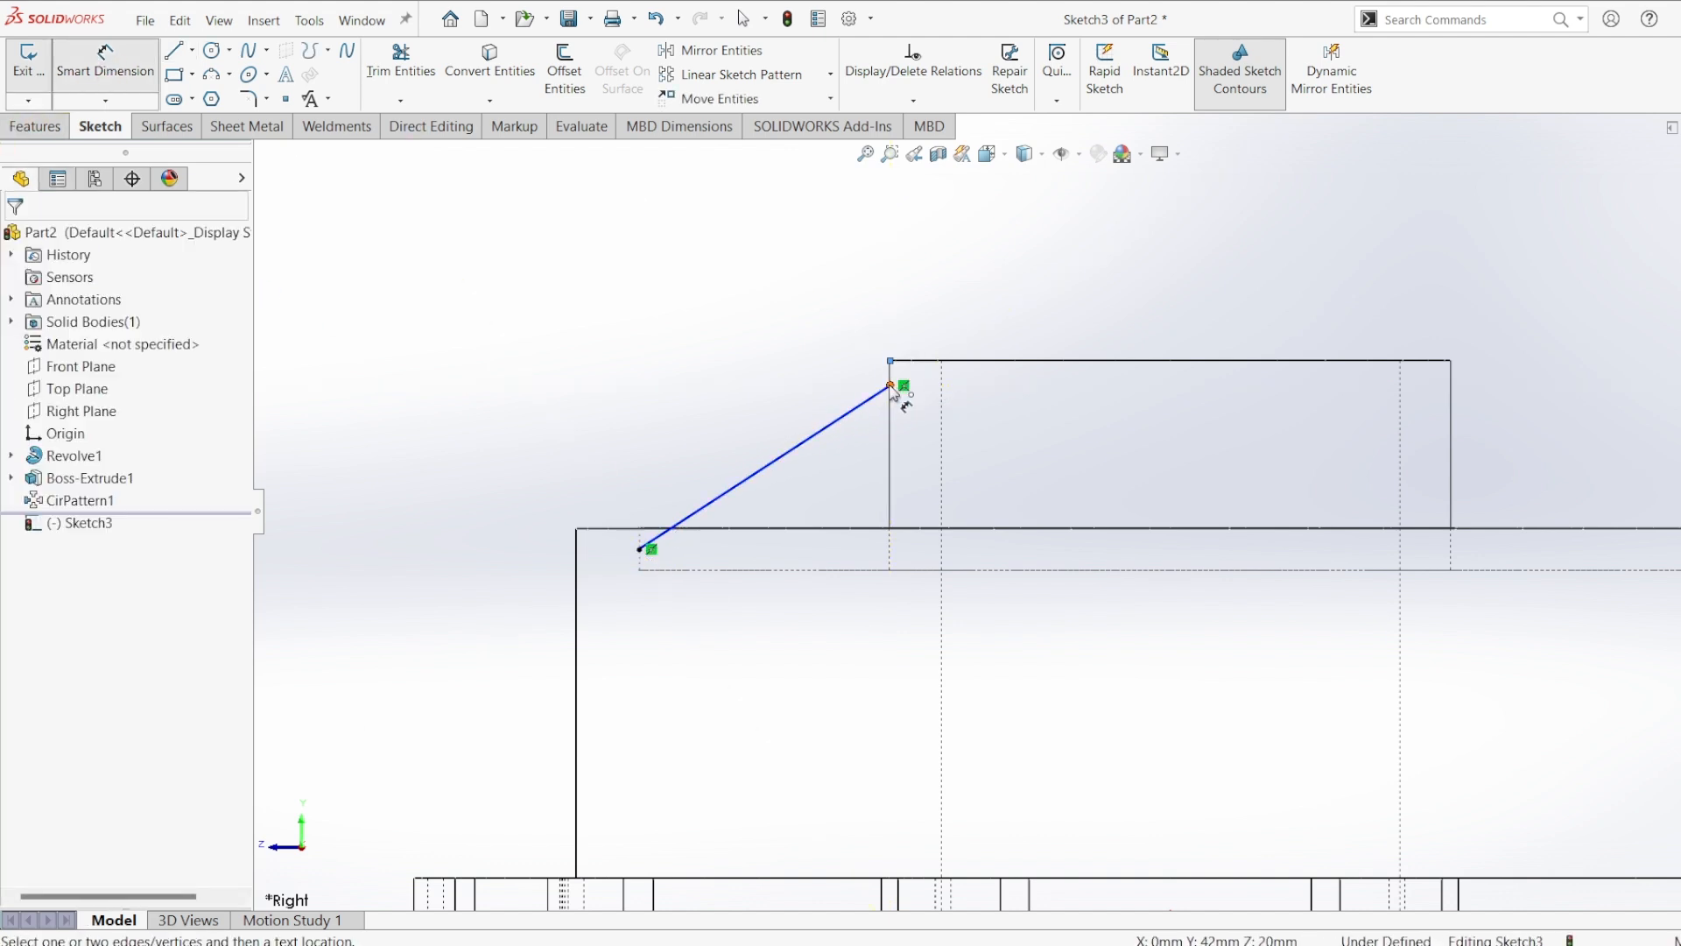
pyautogui.click(892, 386)
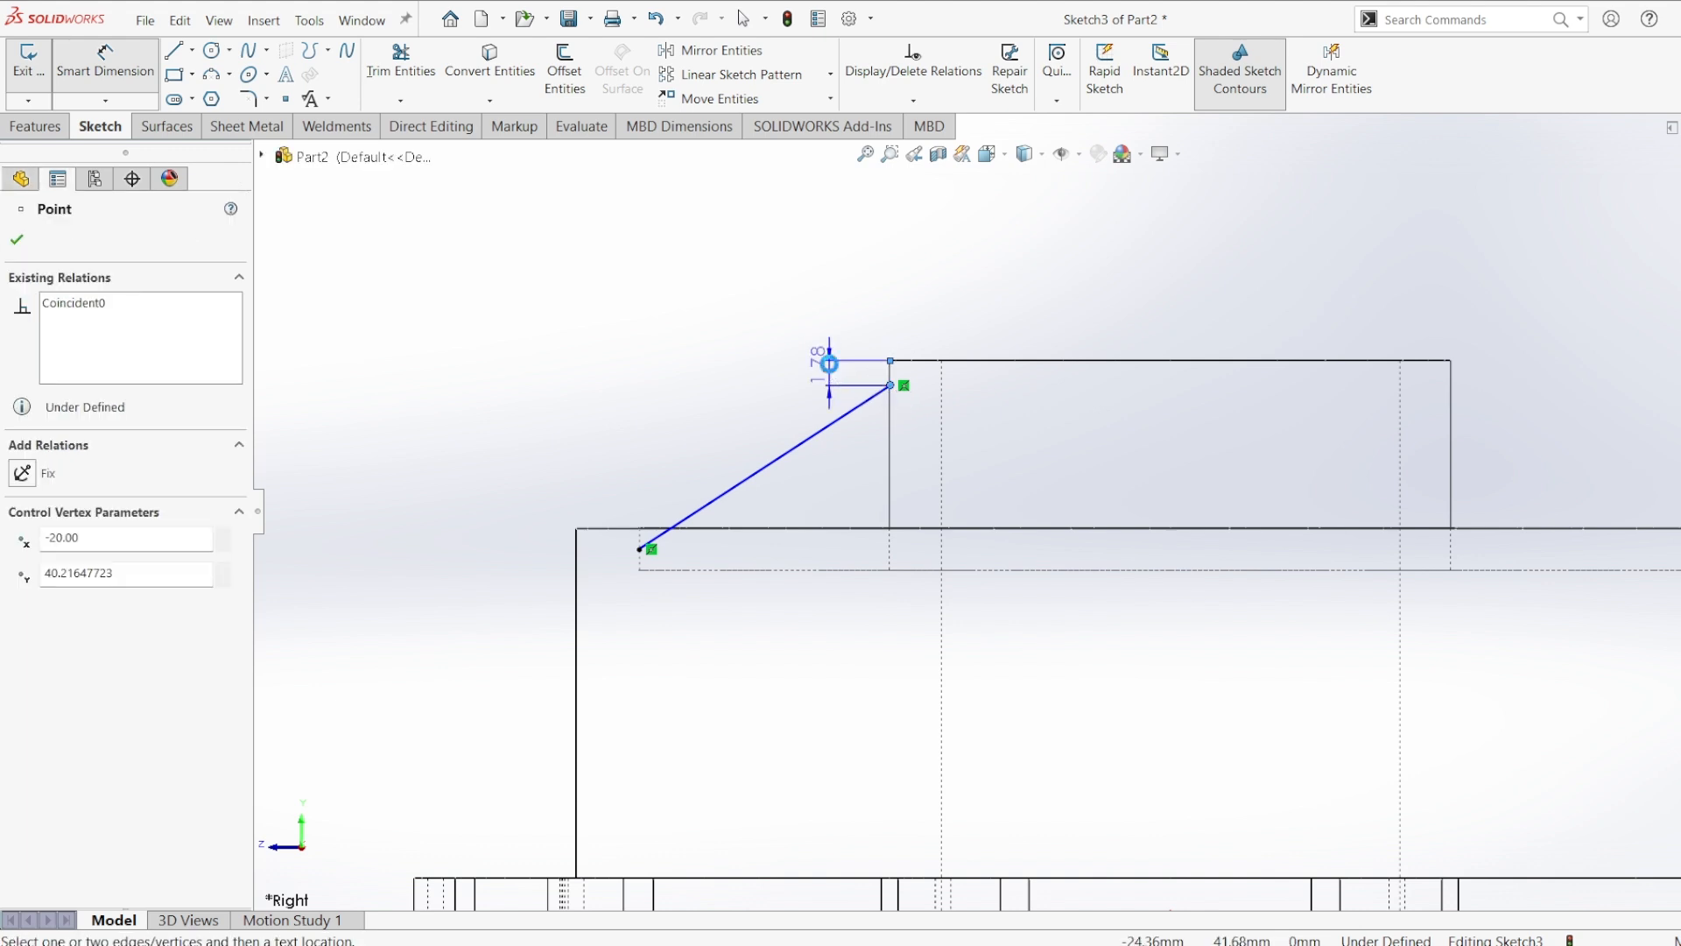
pyautogui.press('Escape')
pyautogui.click(829, 361)
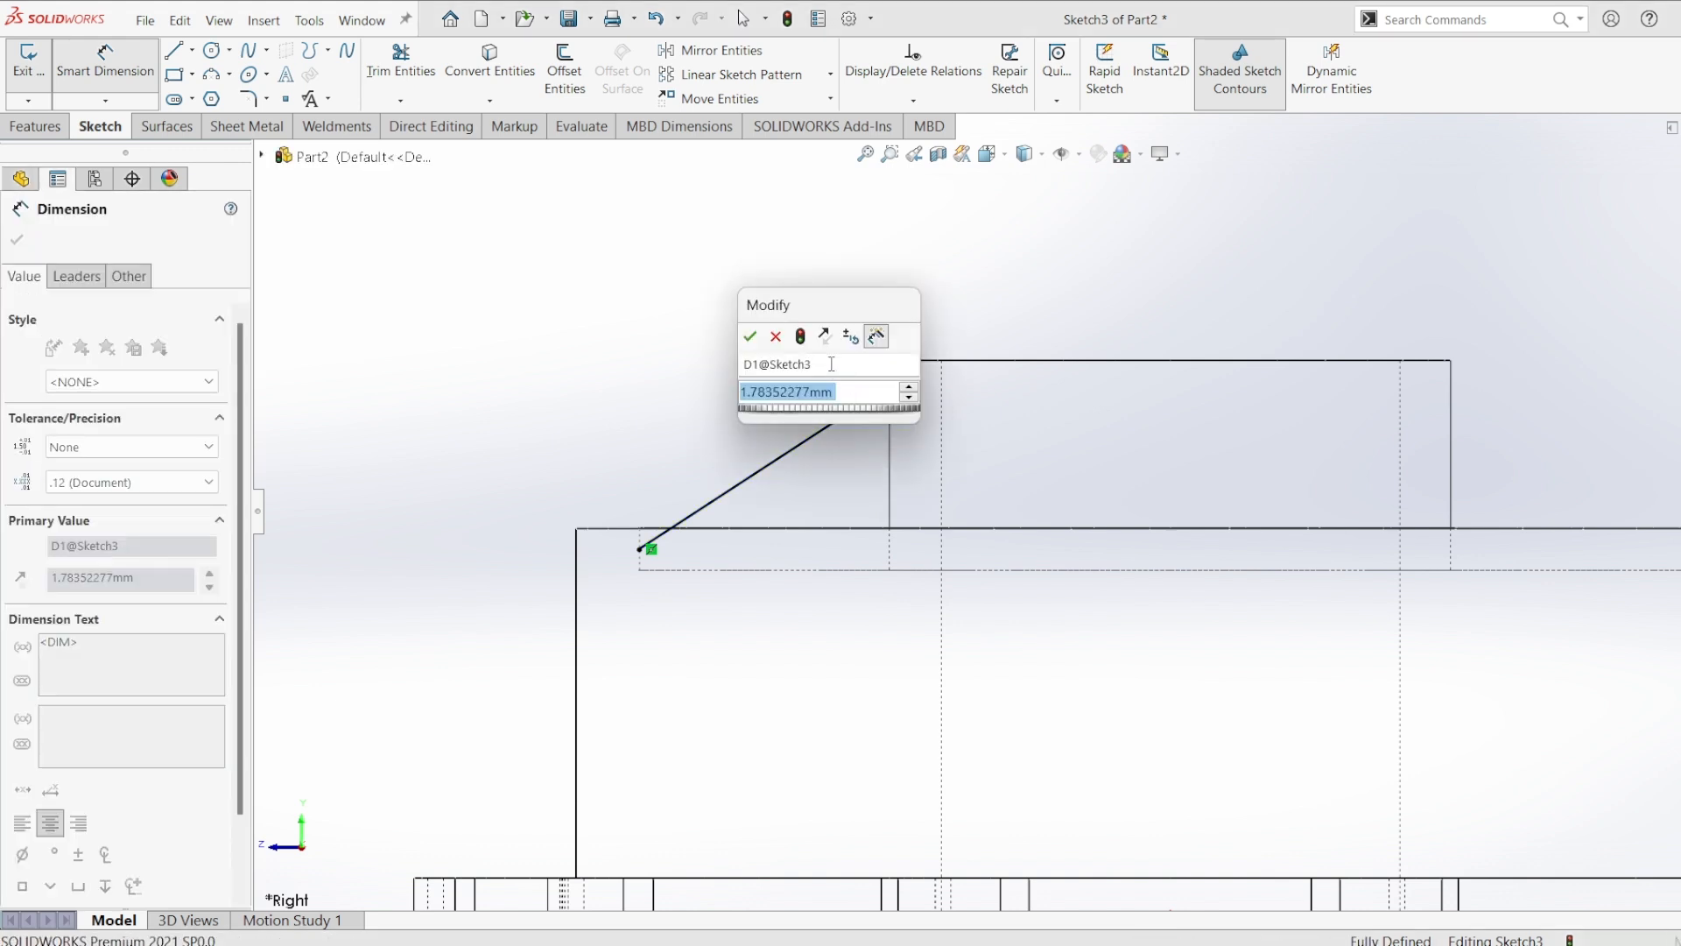
pyautogui.write('1.5')
pyautogui.press('Return')
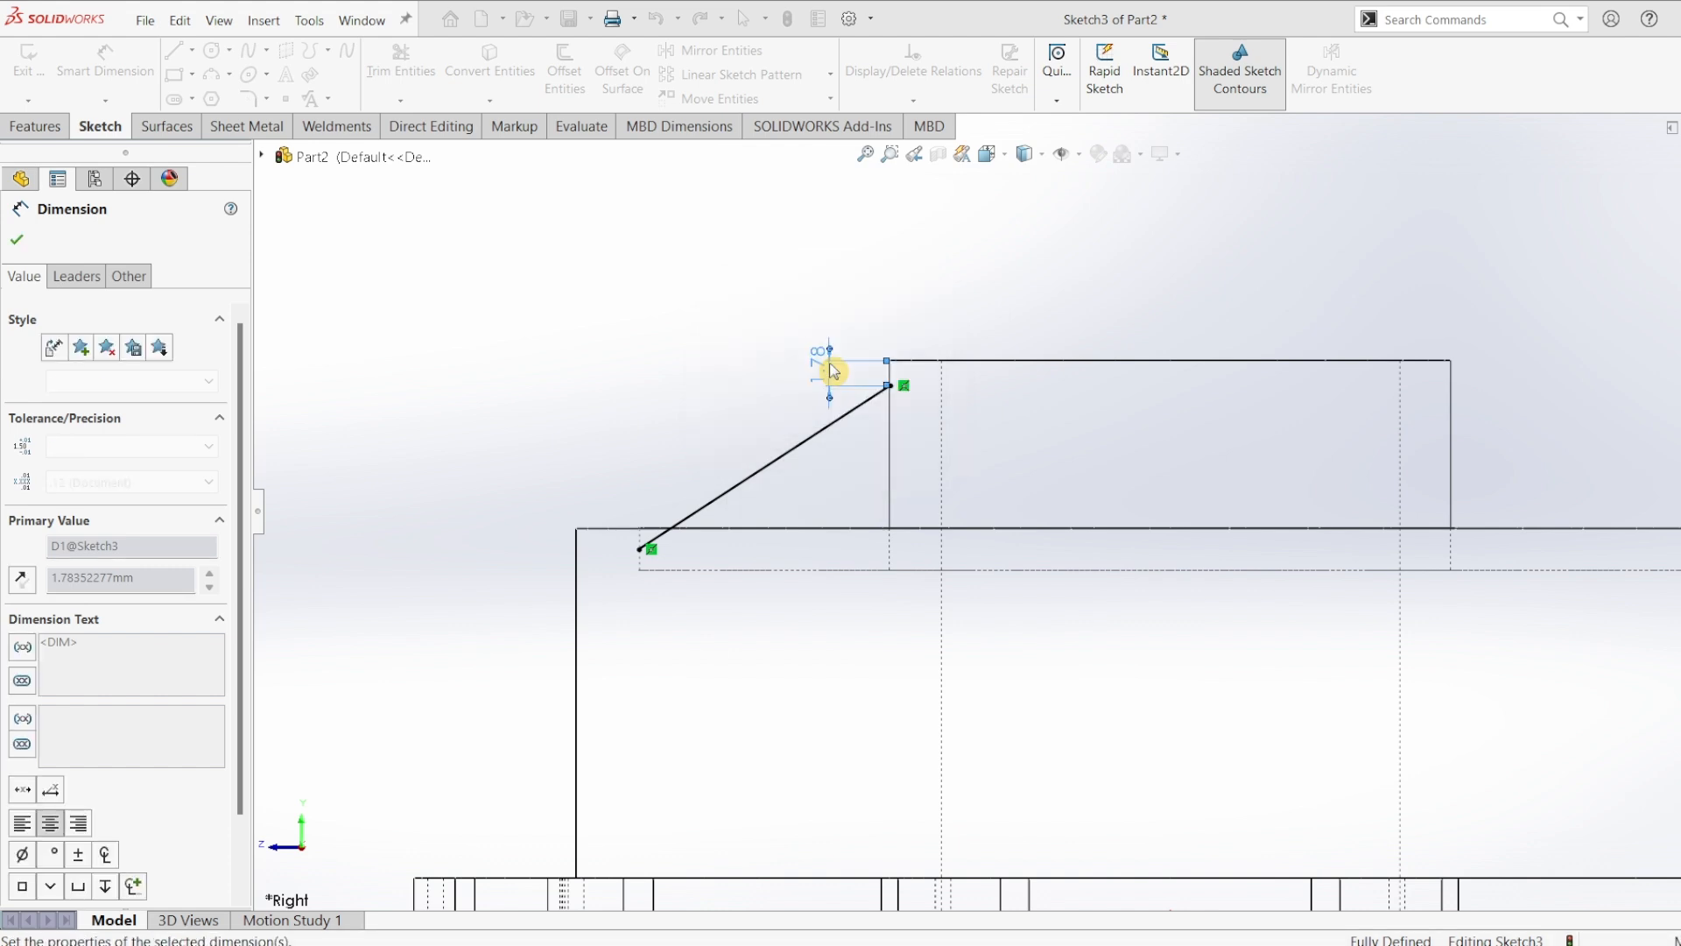
pyautogui.click(17, 239)
# - Create a 3 mm thick rib from the slanted line, thickened on both sides with Flip material side on
pyautogui.click(34, 127)
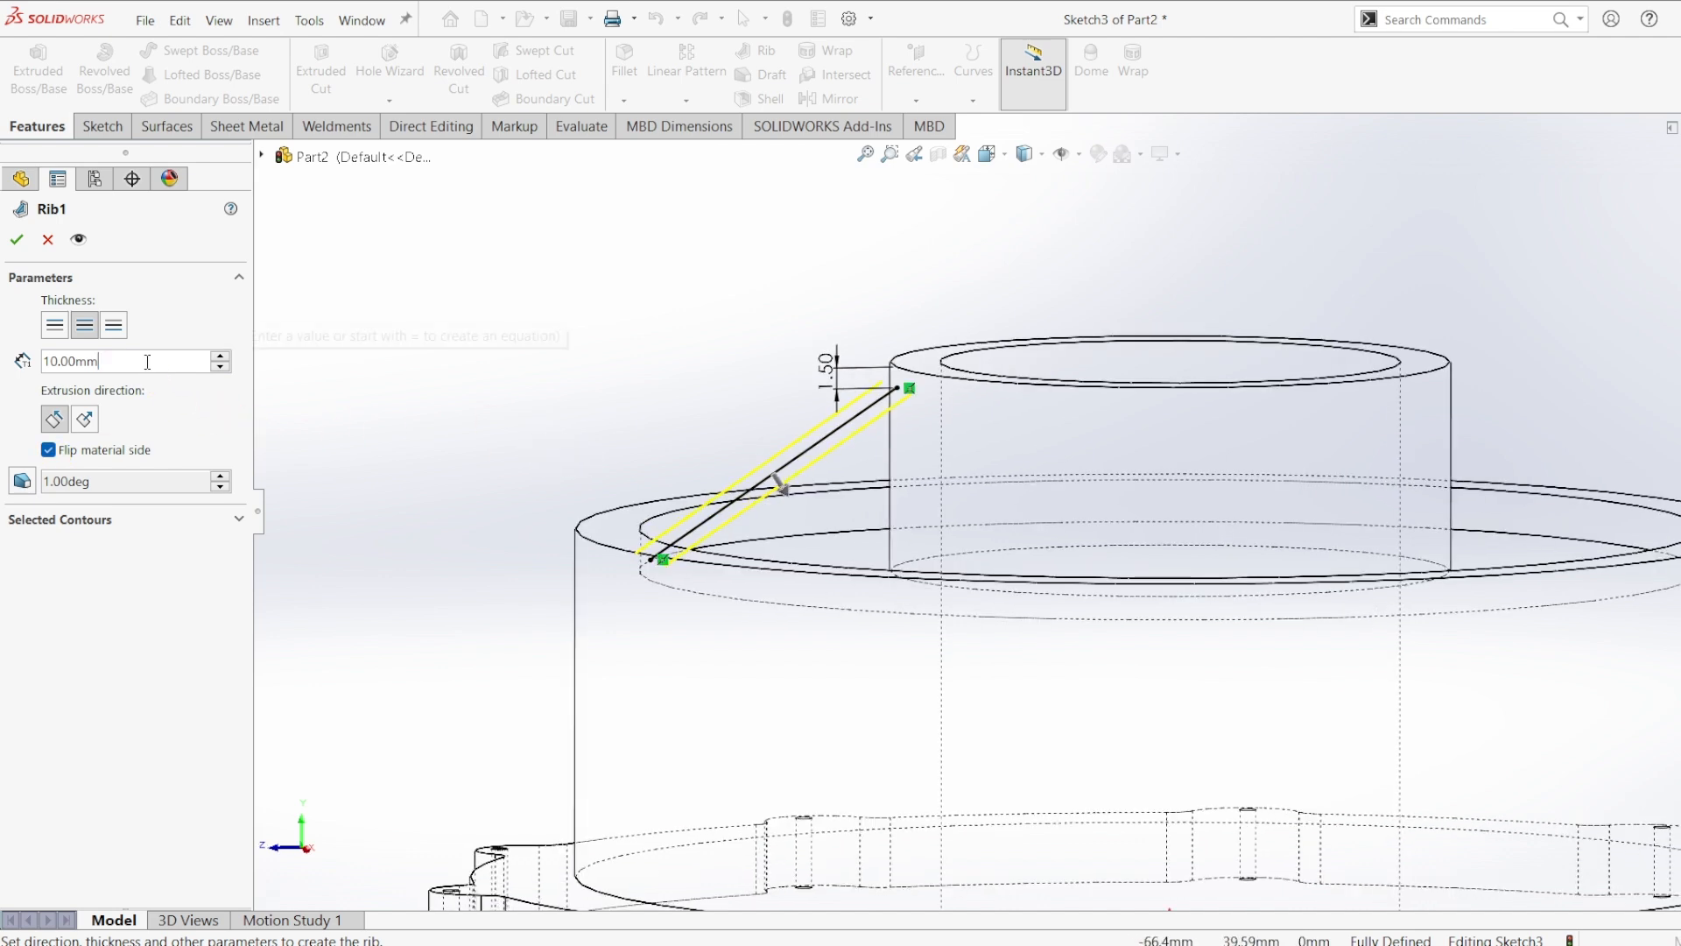
pyautogui.write('3')
pyautogui.press('Return')
pyautogui.click(16, 239)
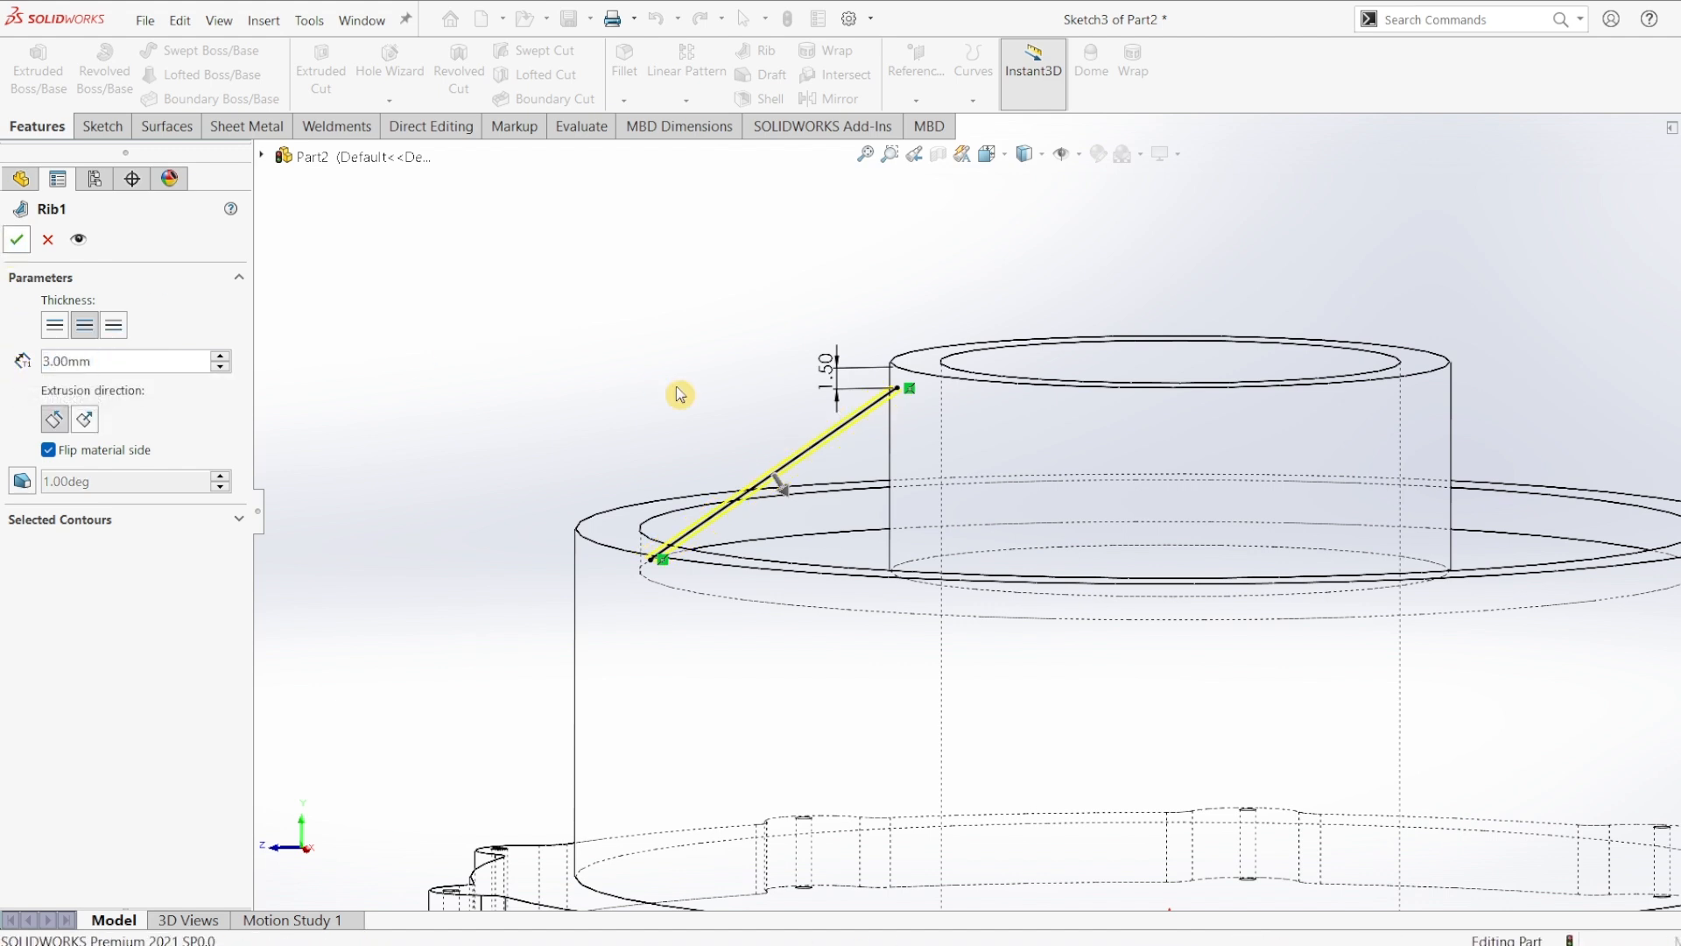
pyautogui.click(426, 491)
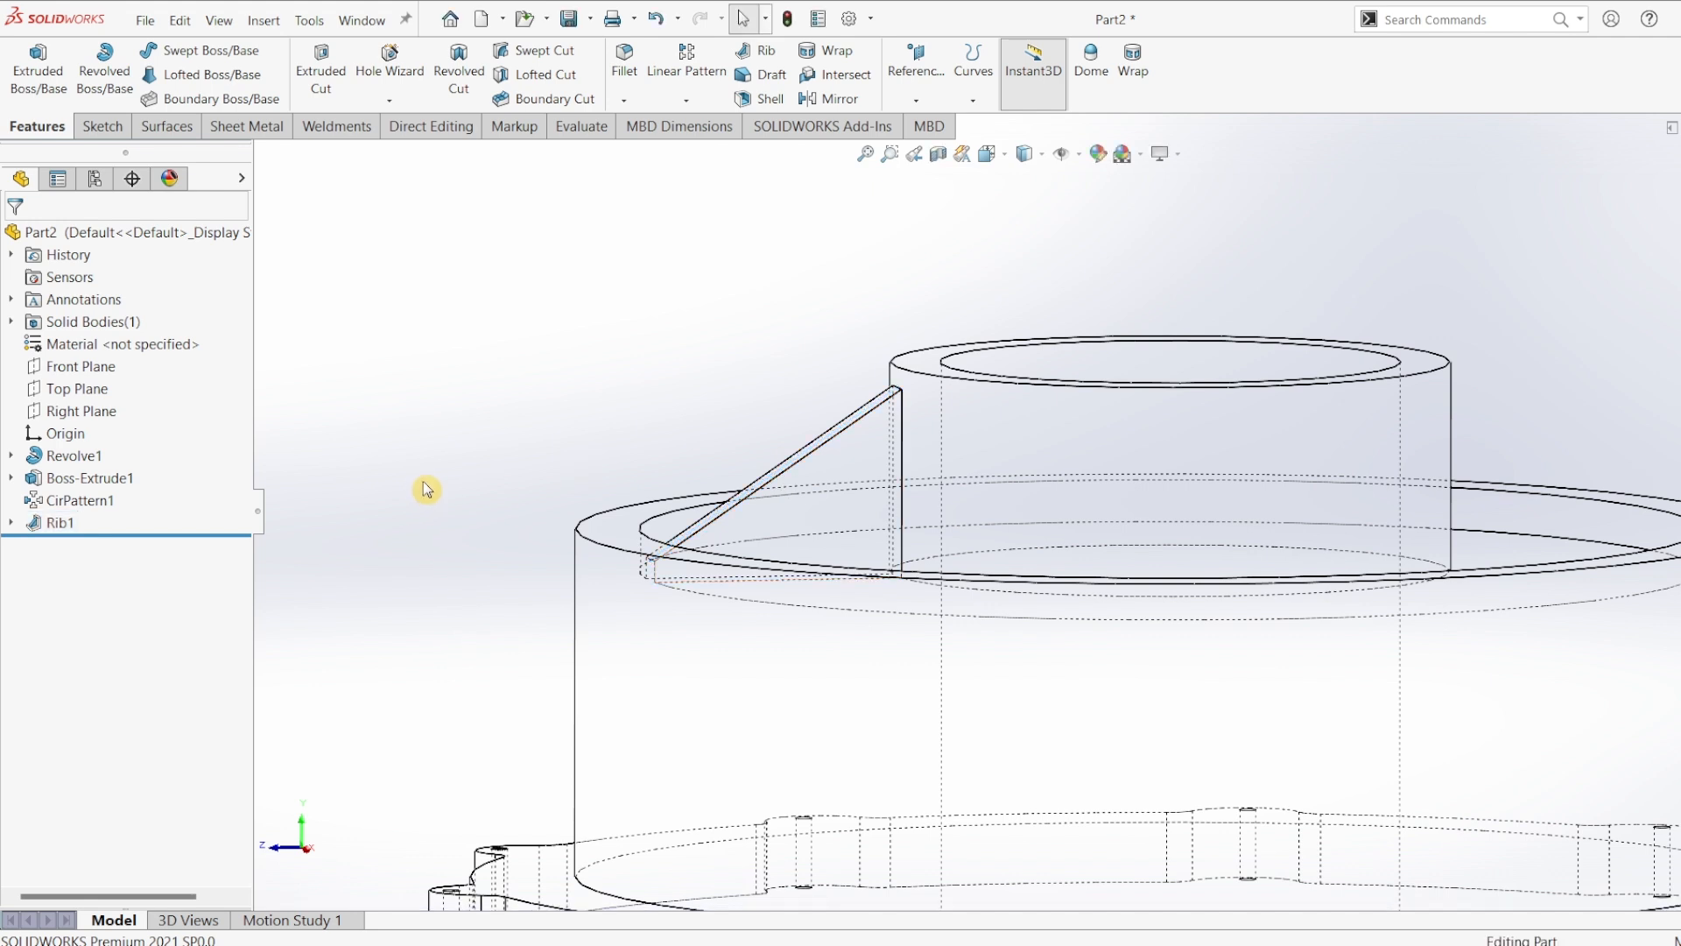
# - Start a new sketch on the Right Plane for the outer rib, without converting any entities
pyautogui.hotkey('ctrl', '7')
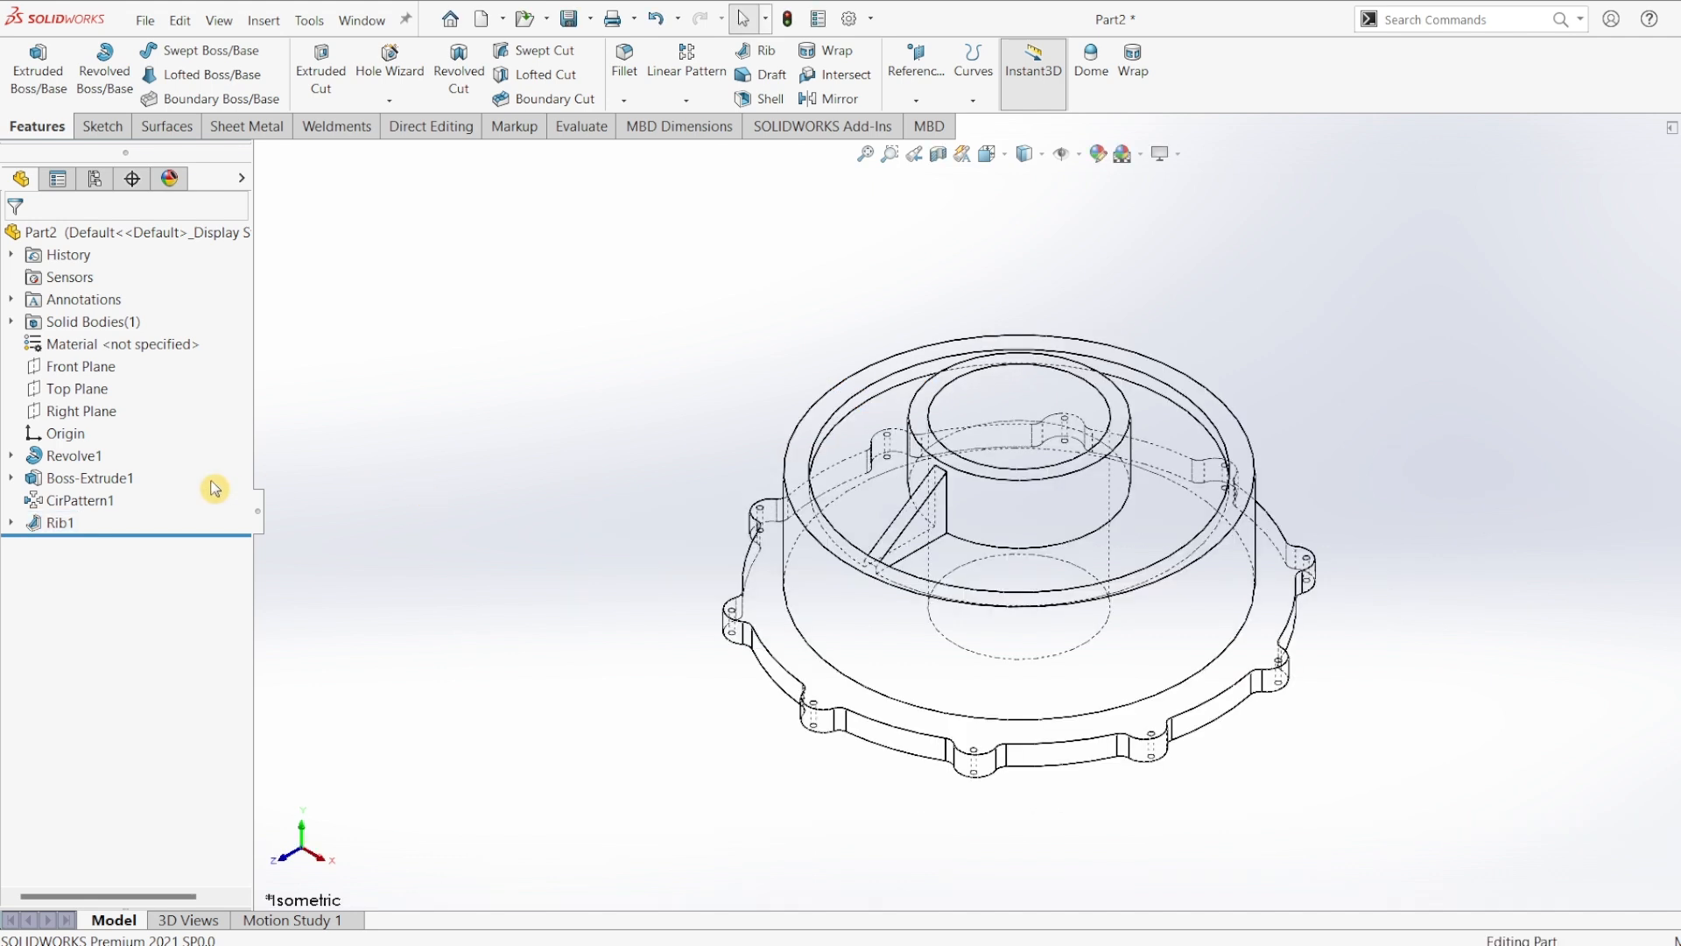
pyautogui.click(75, 410)
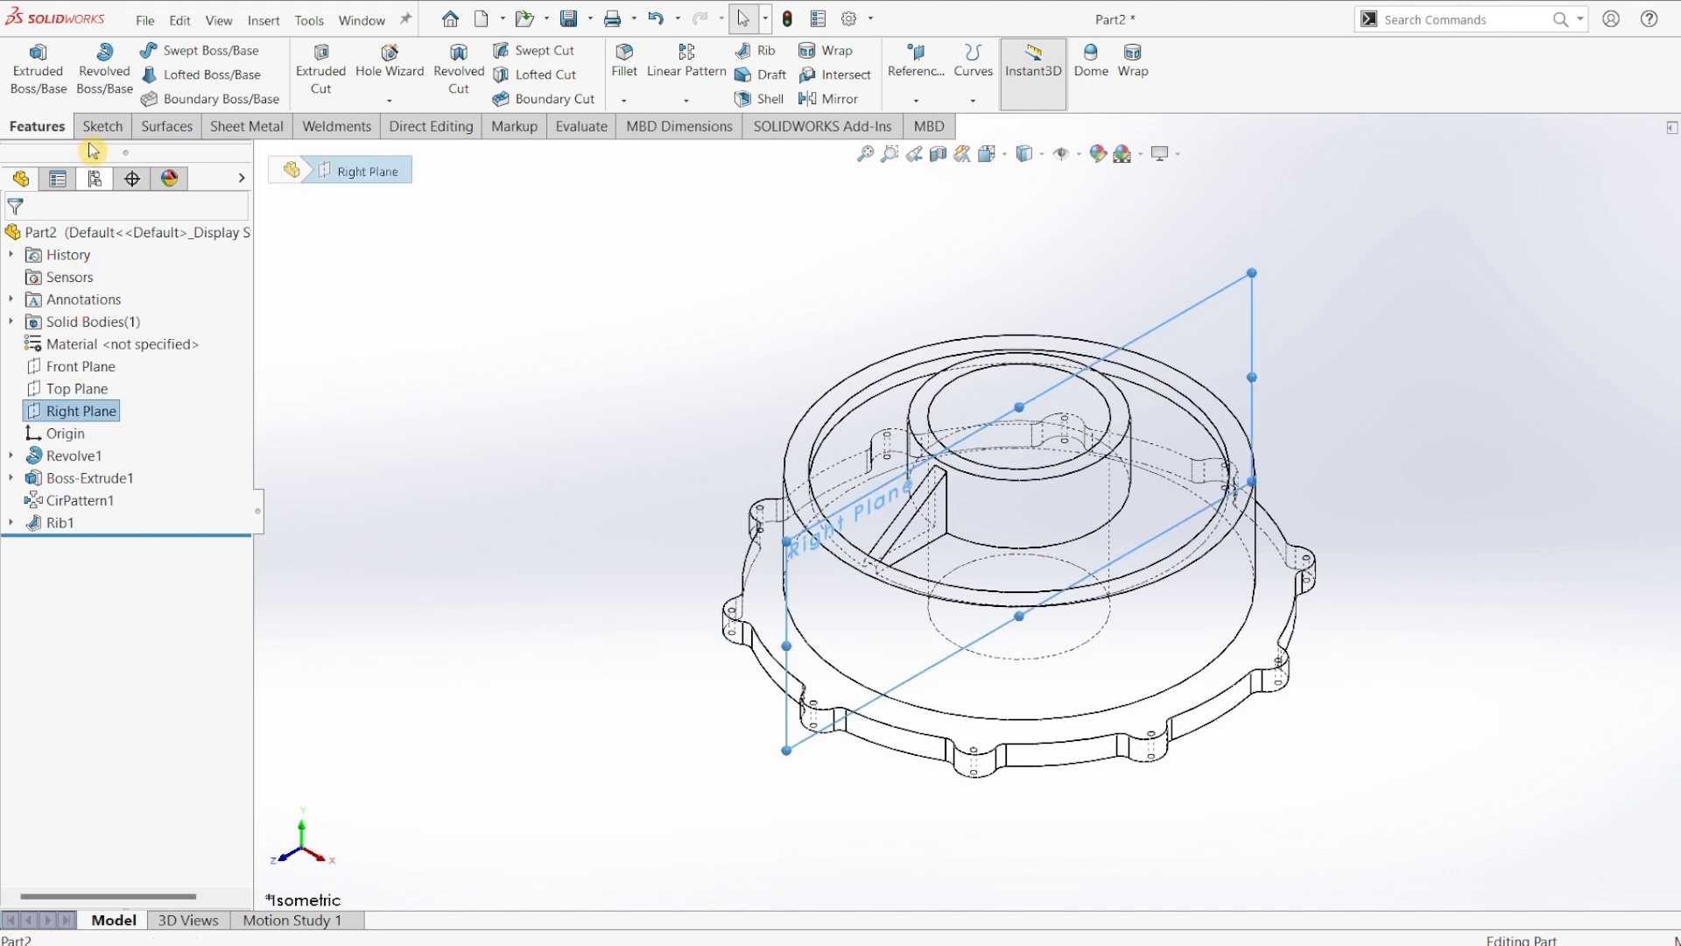
pyautogui.click(101, 126)
pyautogui.click(31, 68)
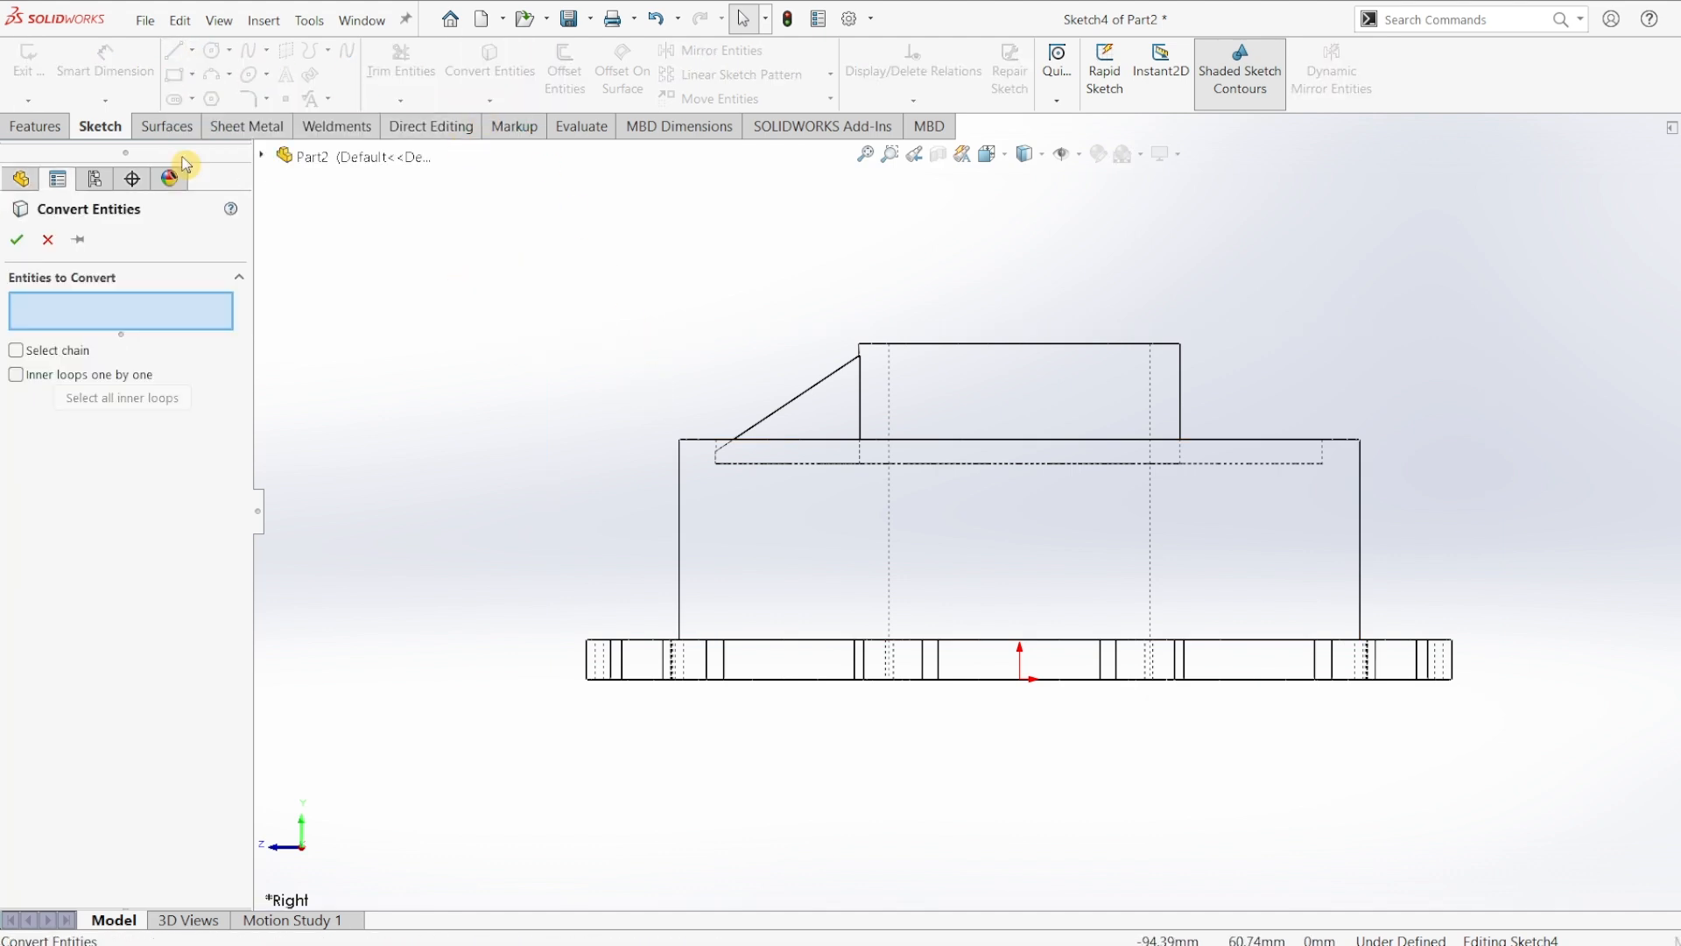
pyautogui.click(55, 237)
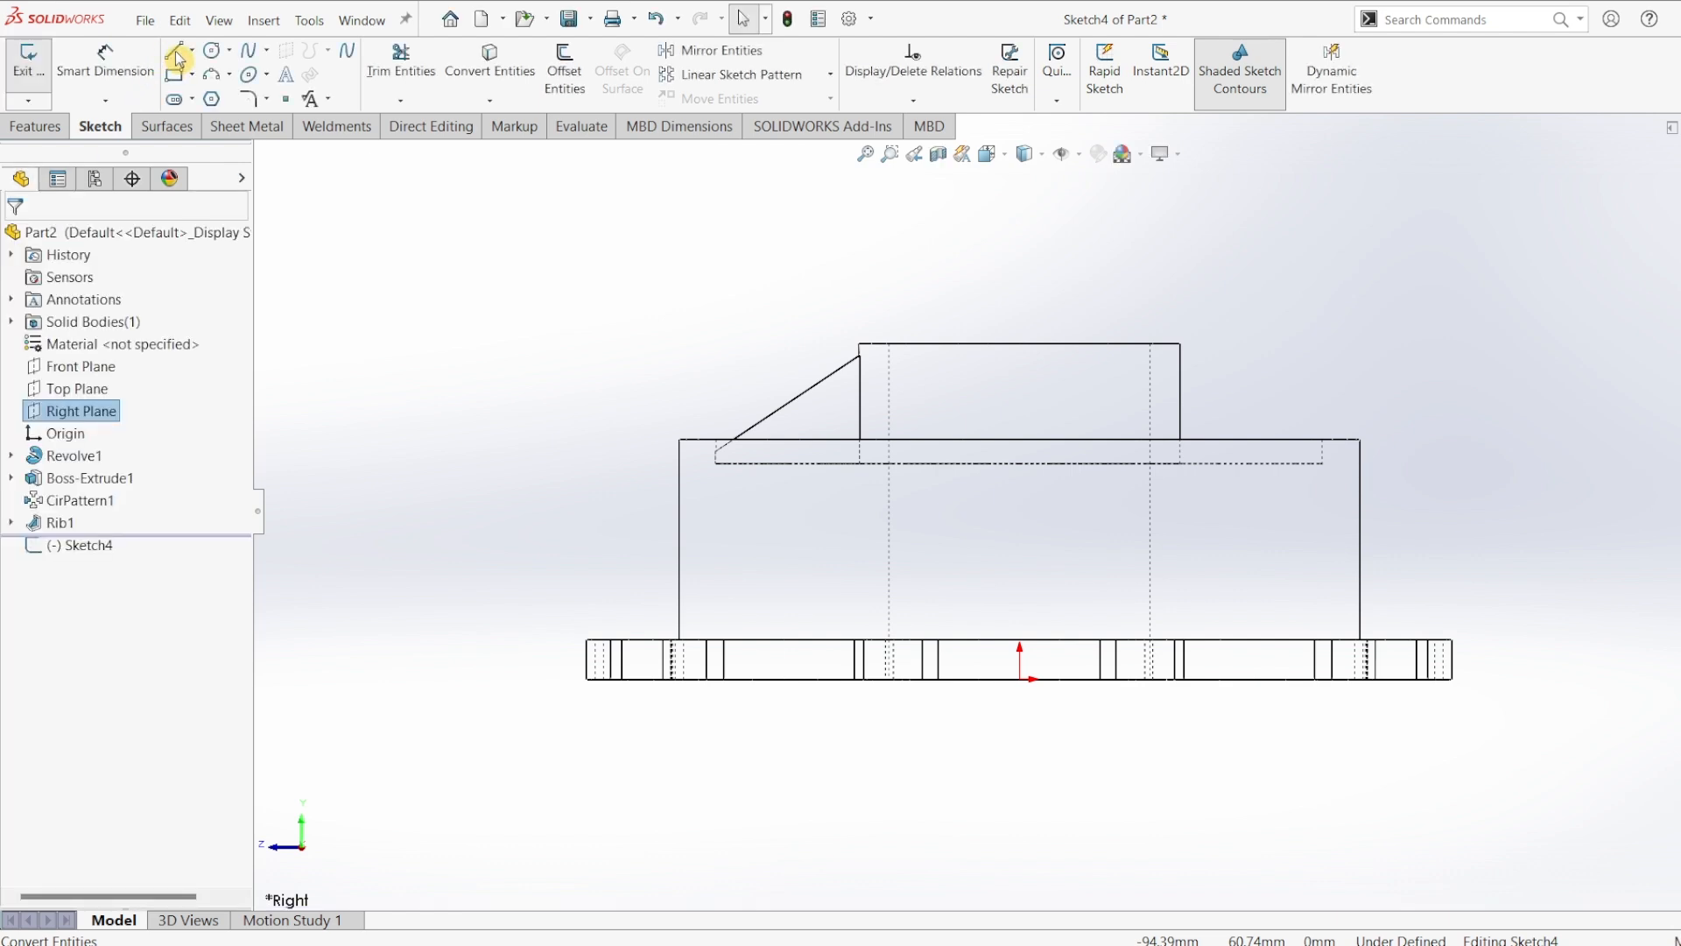
# - Sketch a slanted line from the main cylinder's outer side, about 4.2 mm below its top, down to the flange's top face
pyautogui.click(176, 52)
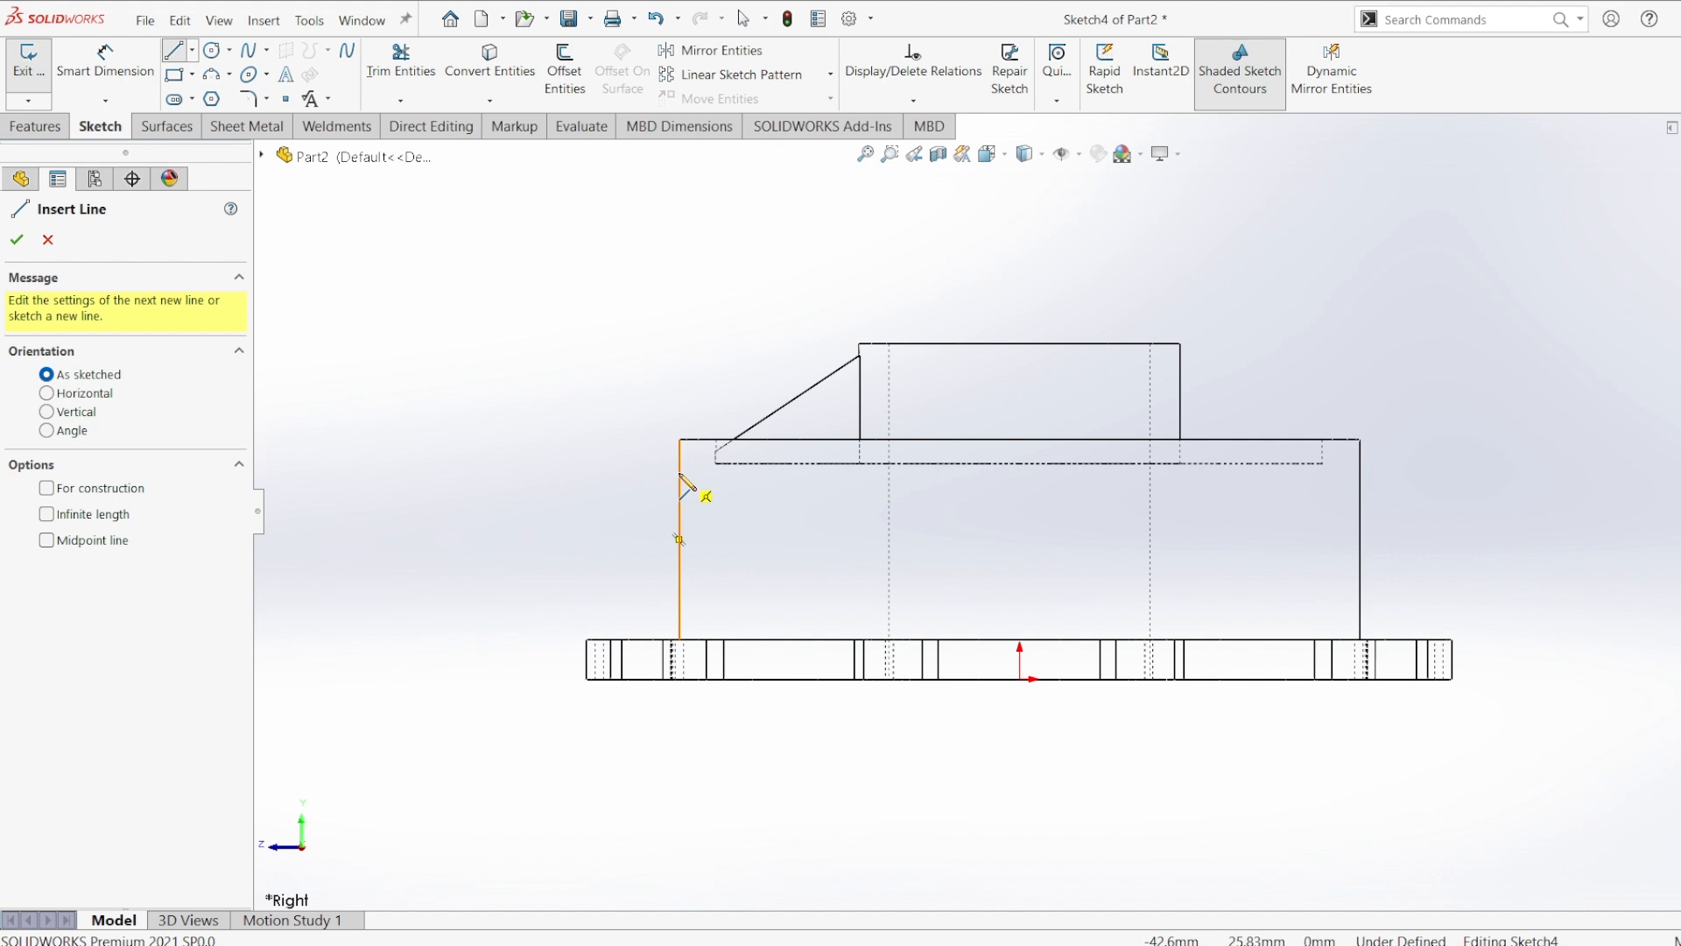
pyautogui.click(680, 474)
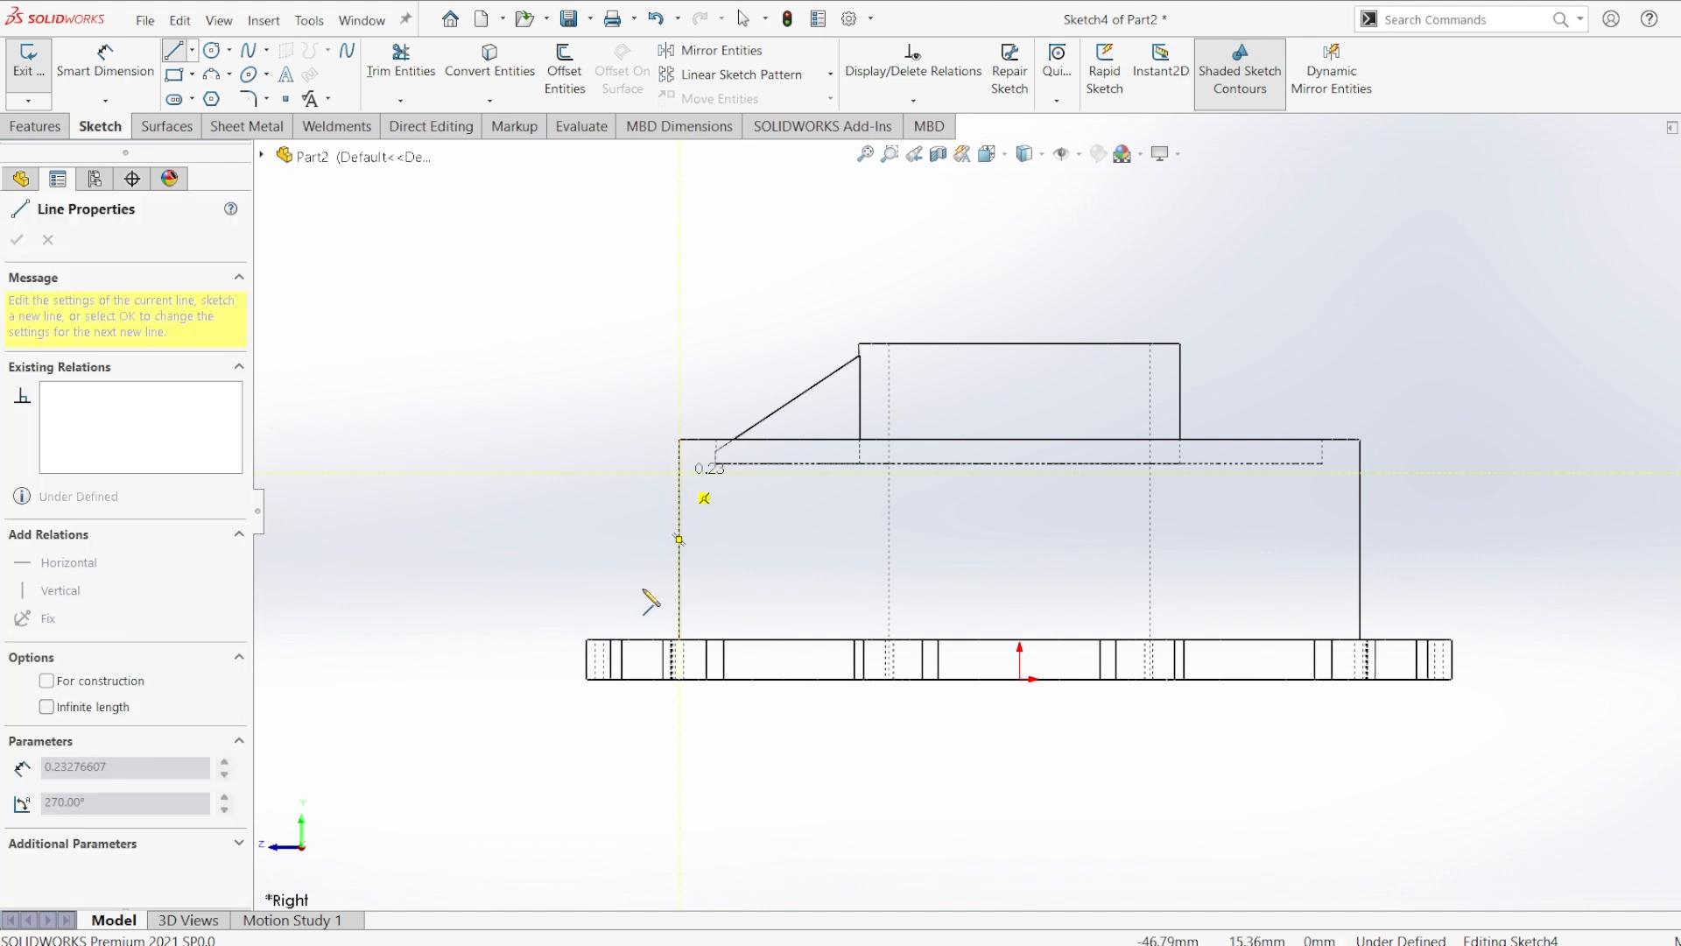
pyautogui.click(640, 637)
pyautogui.scroll(-2, 689, 575)
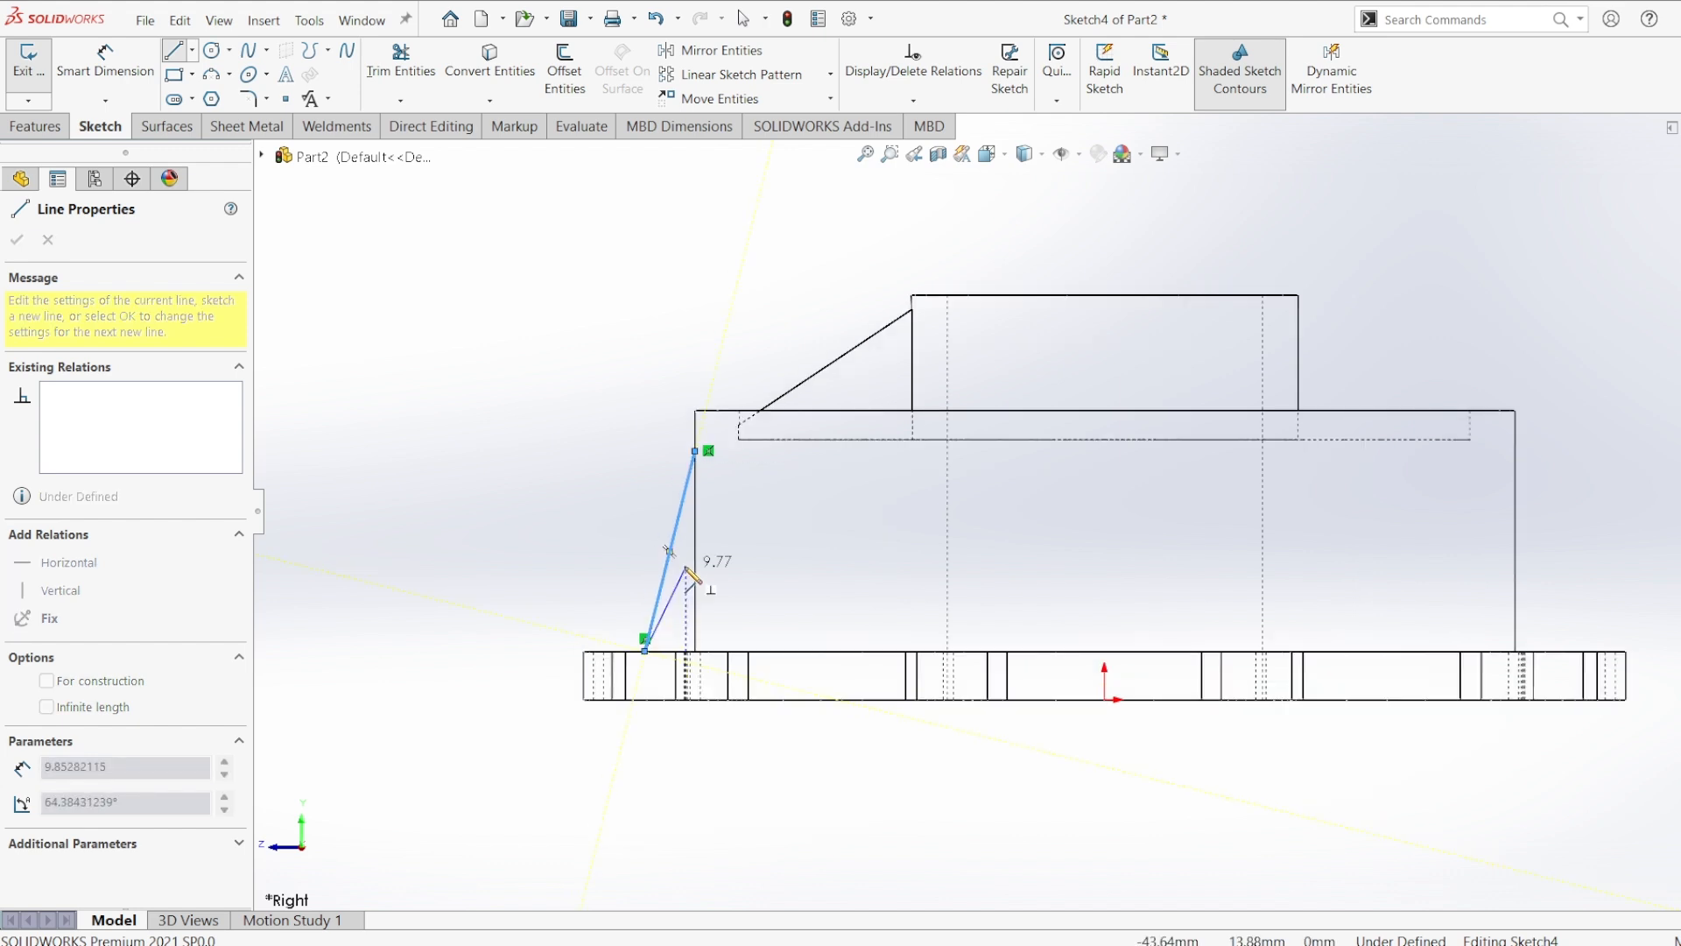
pyautogui.doubleClick(324, 360)
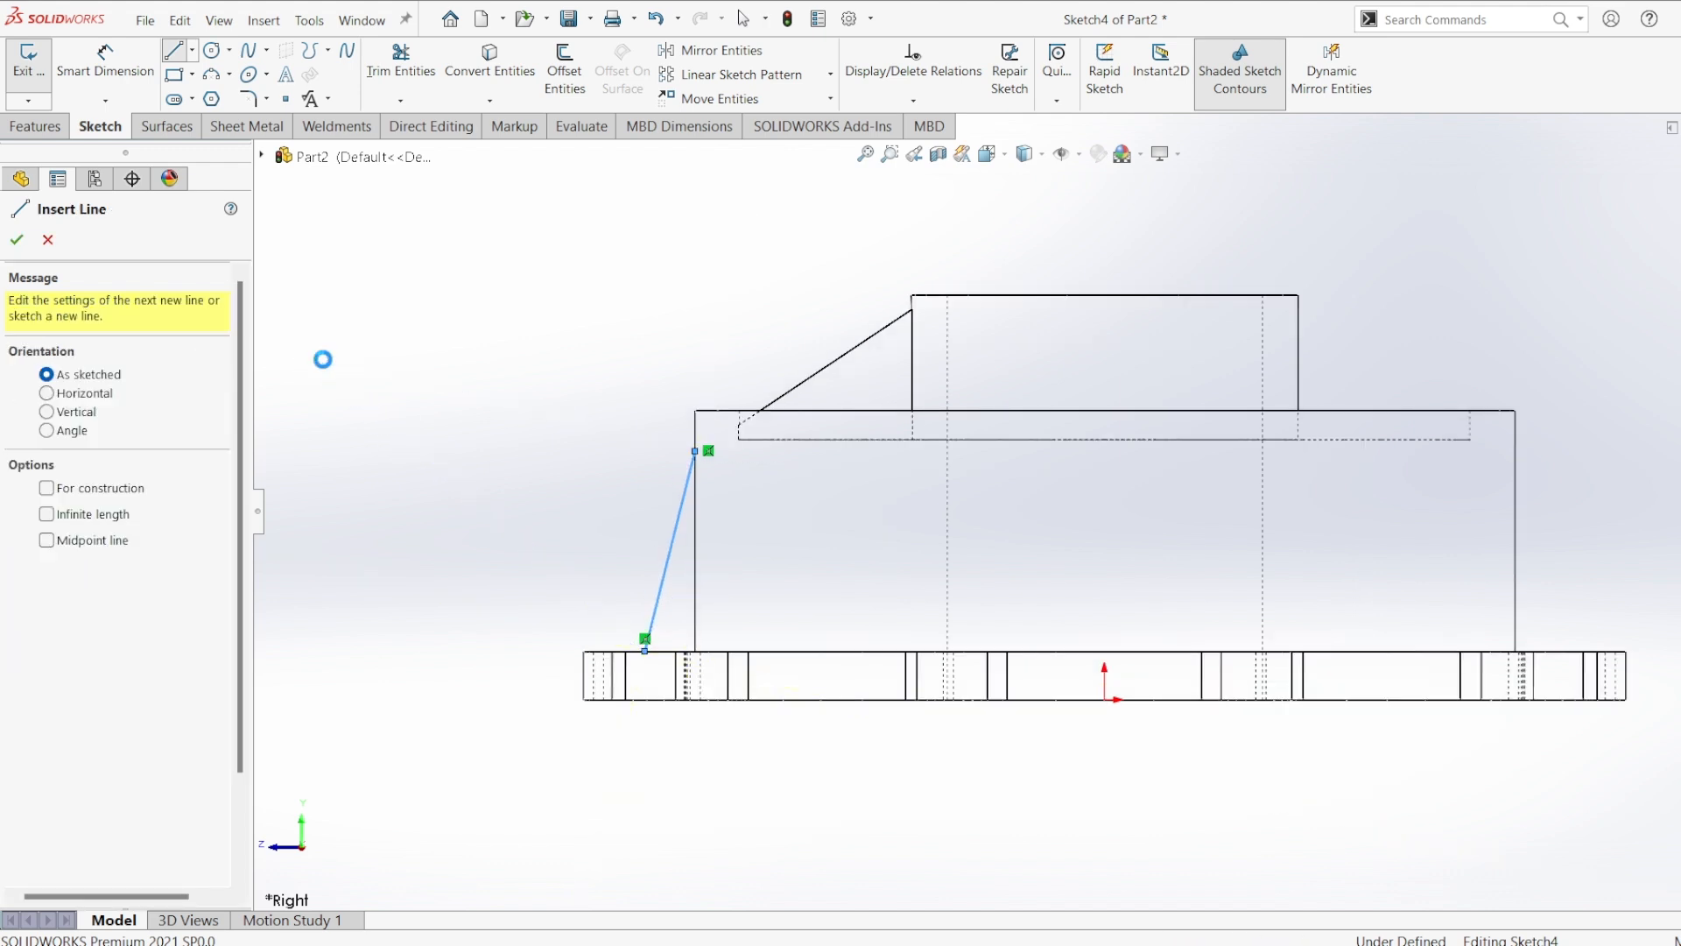
pyautogui.press('Escape')
# - Dimension the outer line's upper endpoint 1.5 mm below the main cylinder's top corner
pyautogui.click(105, 61)
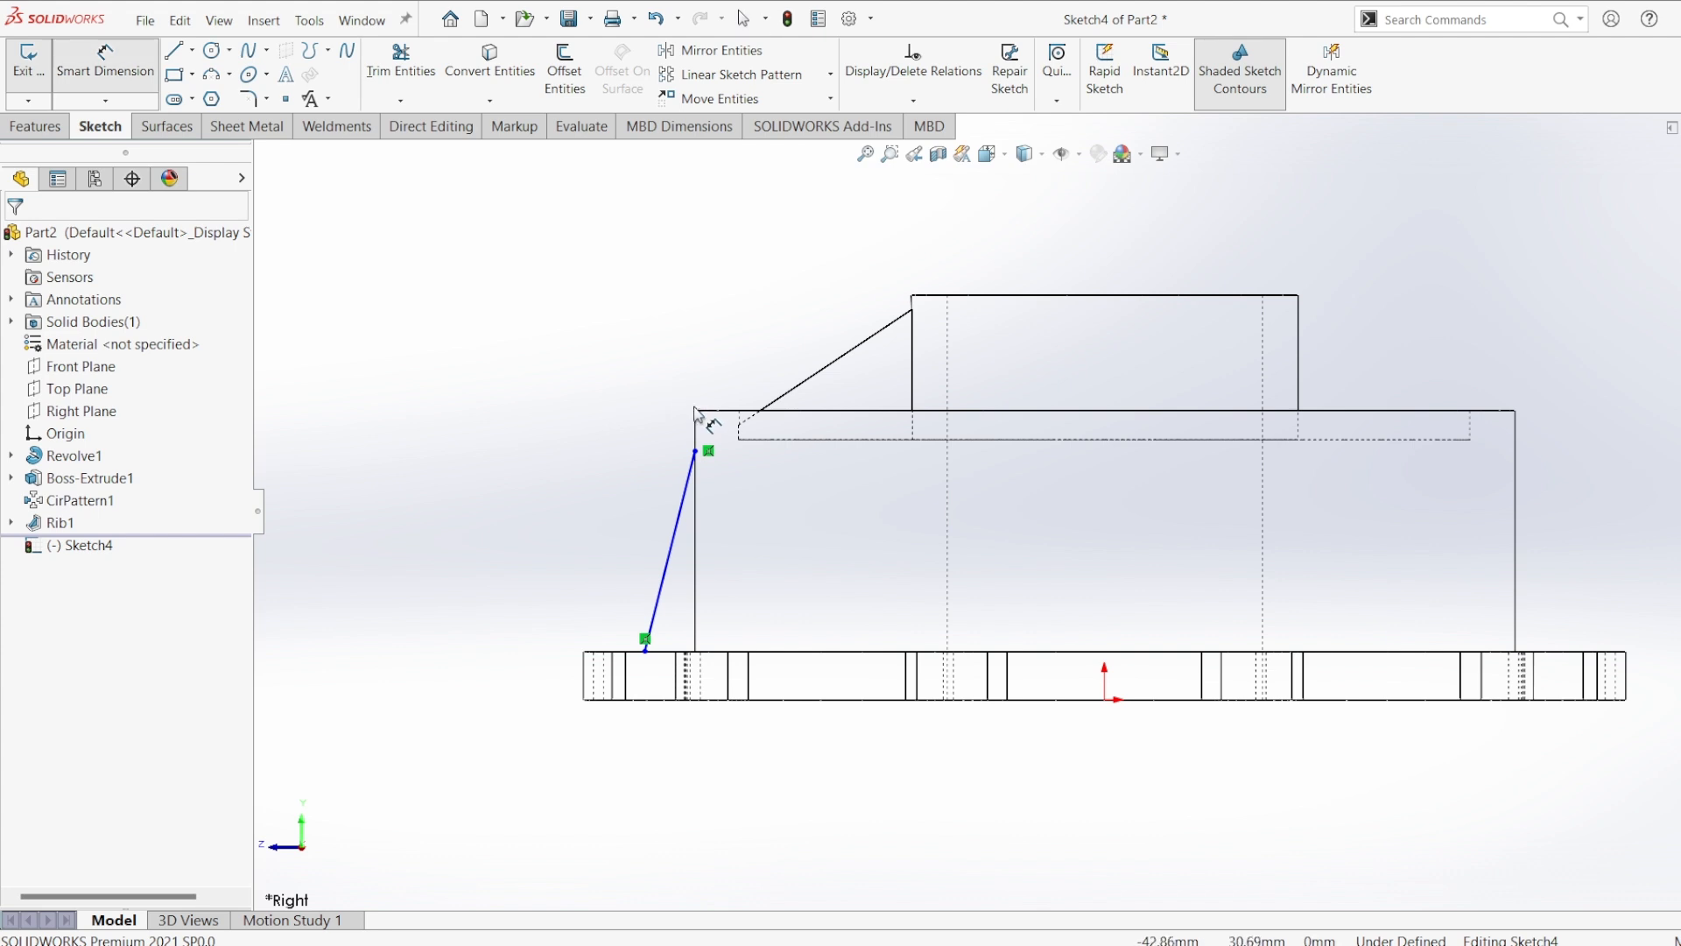
pyautogui.click(695, 410)
pyautogui.click(695, 451)
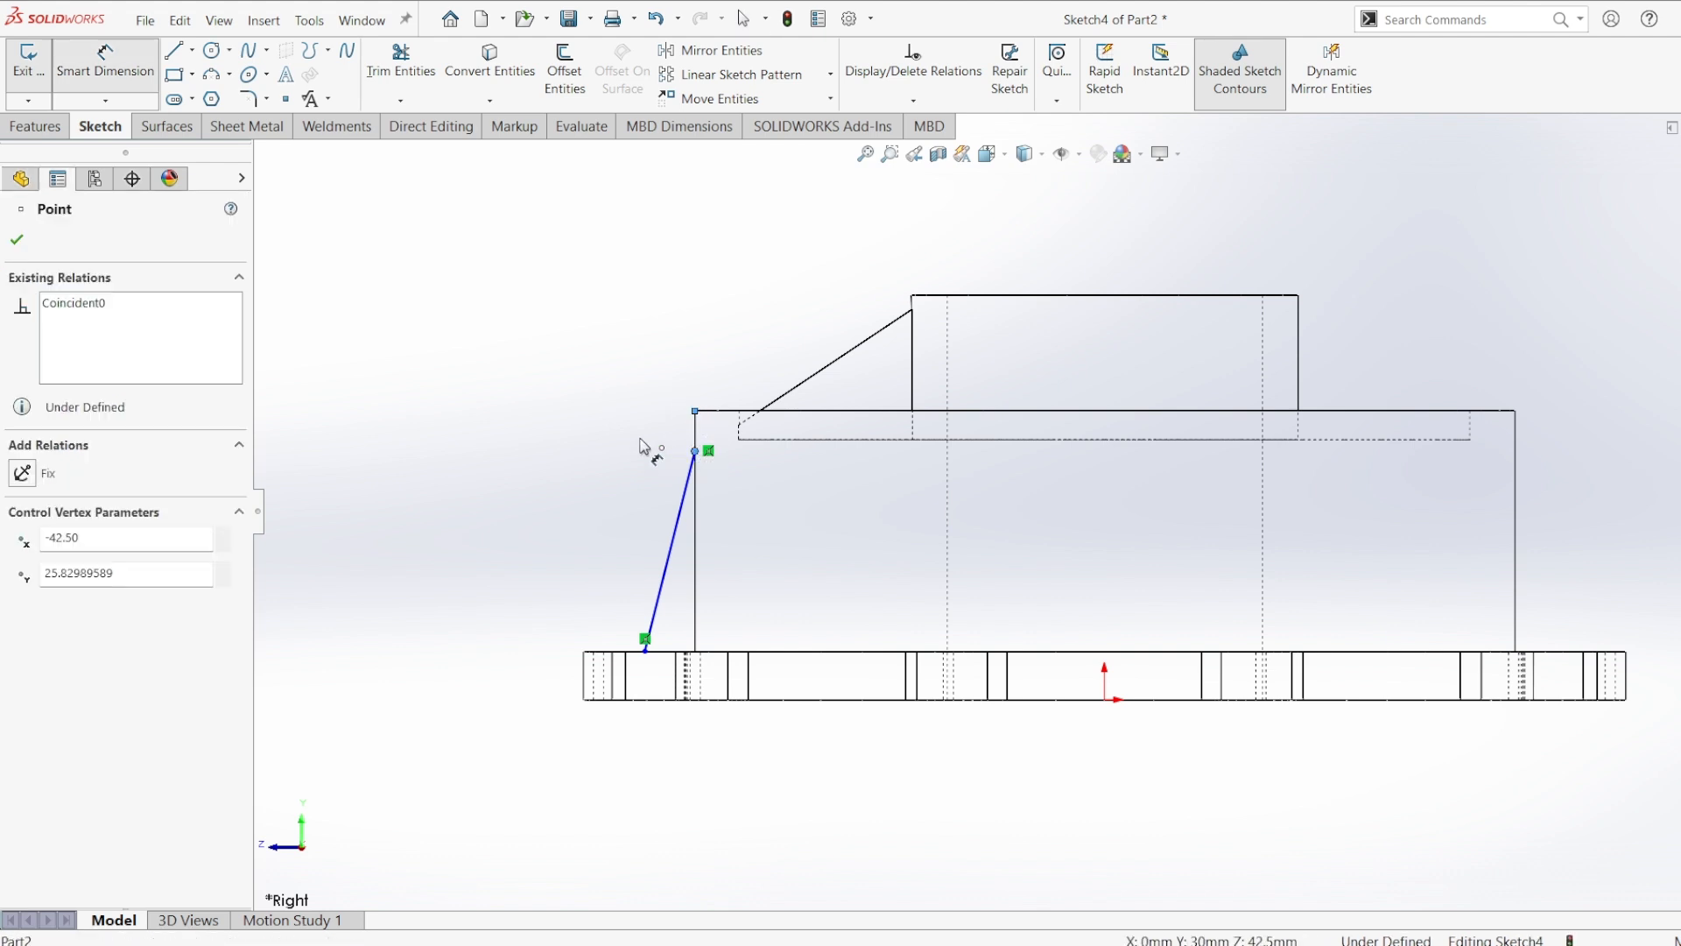
pyautogui.click(639, 437)
pyautogui.write('1.5')
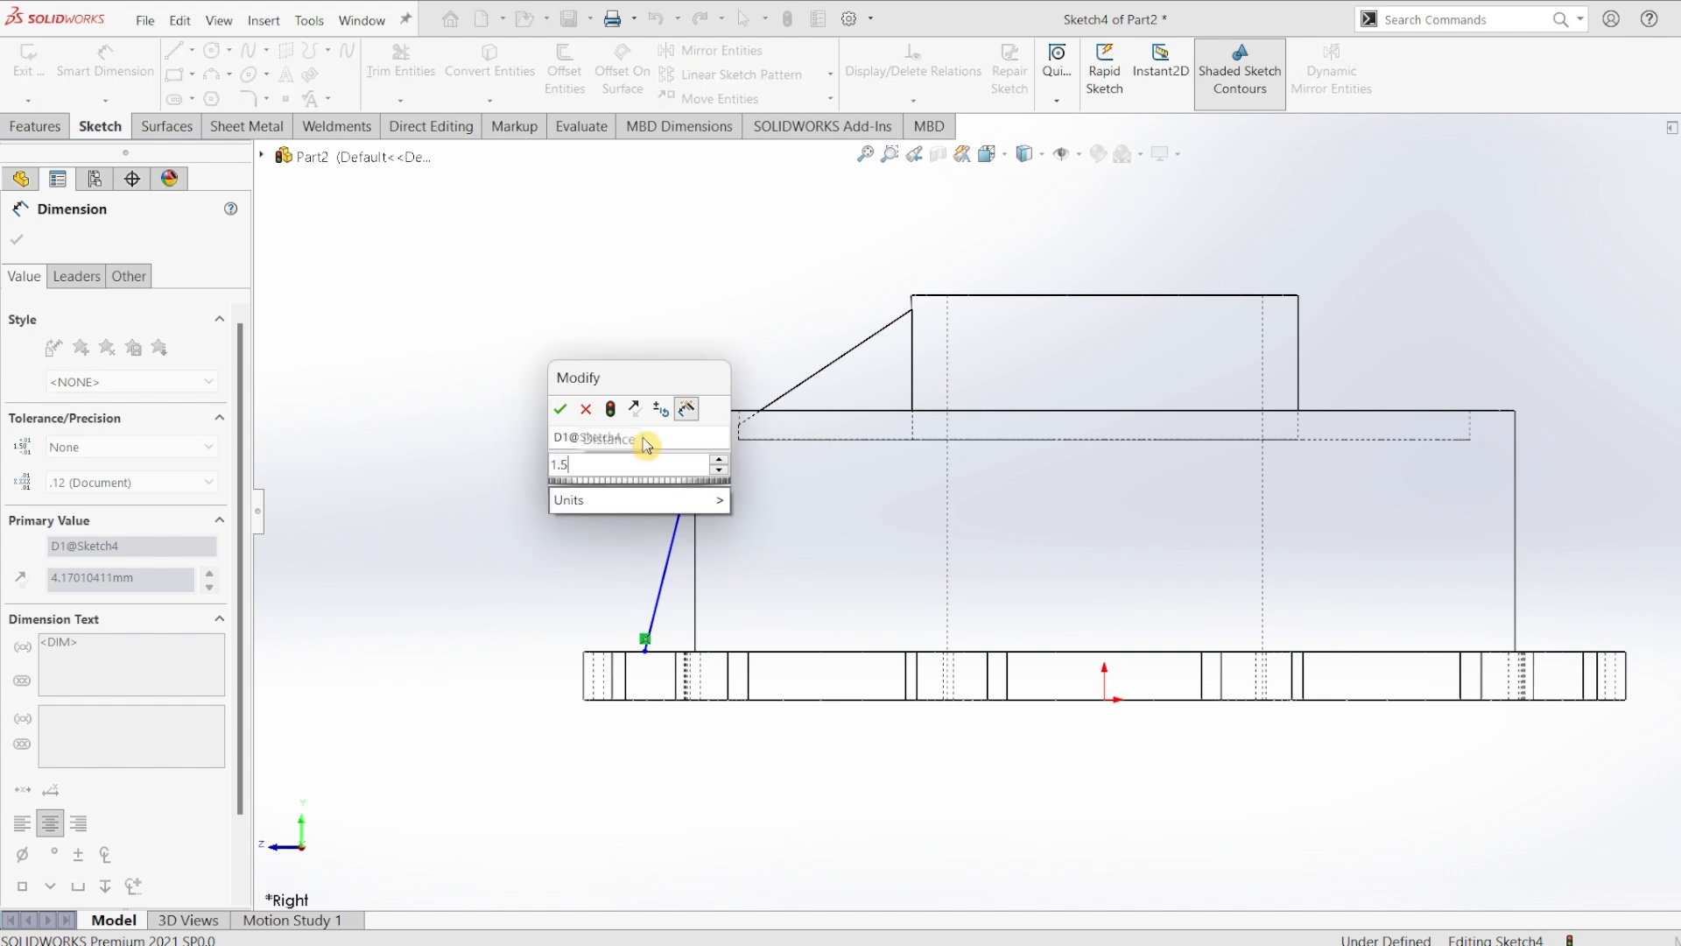
pyautogui.press('Return')
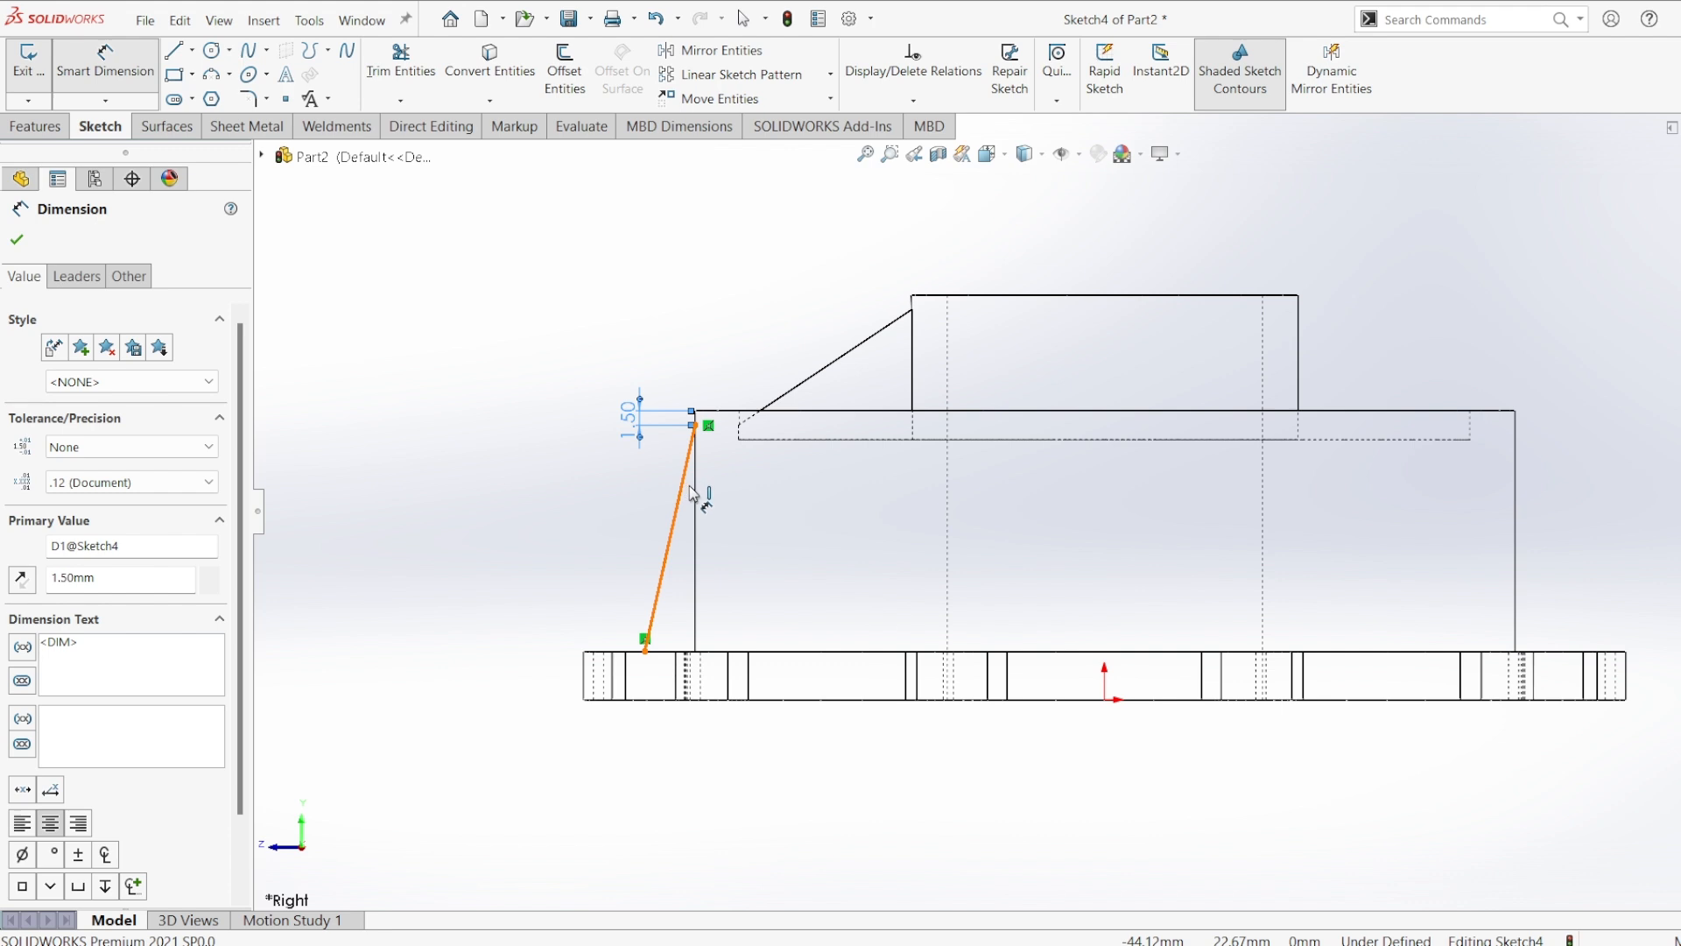
# - Set the angle between the outer slanted line and the main cylinder's vertical side to 16 degrees
pyautogui.click(688, 492)
pyautogui.click(696, 493)
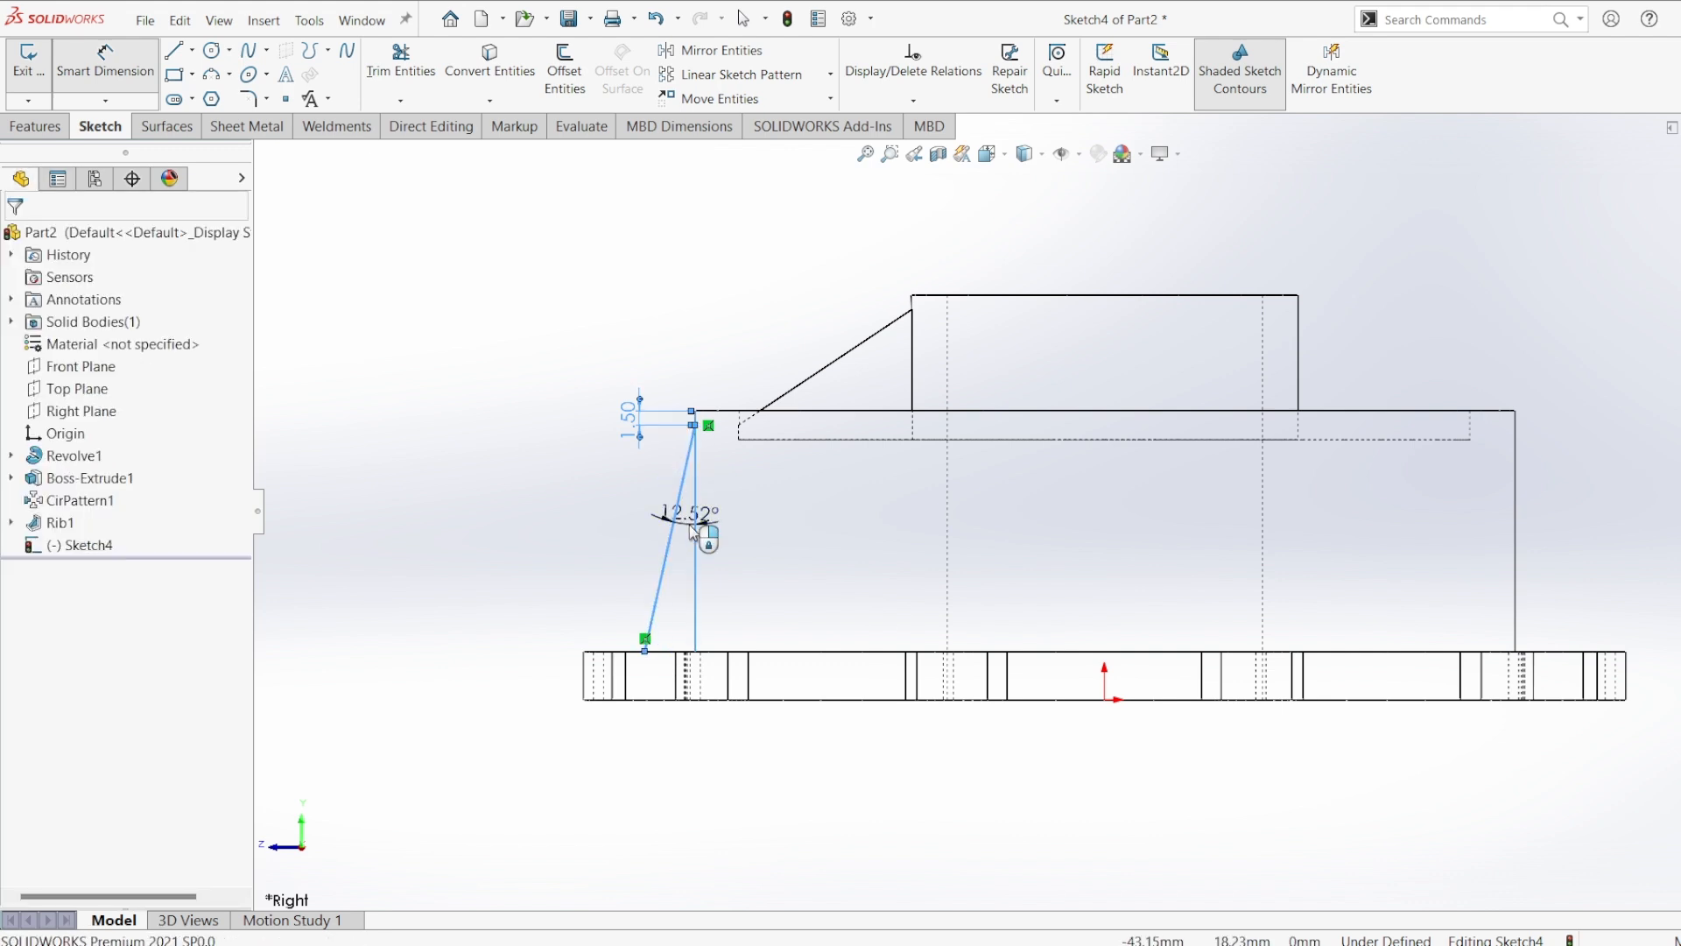
pyautogui.click(692, 527)
pyautogui.write('15')
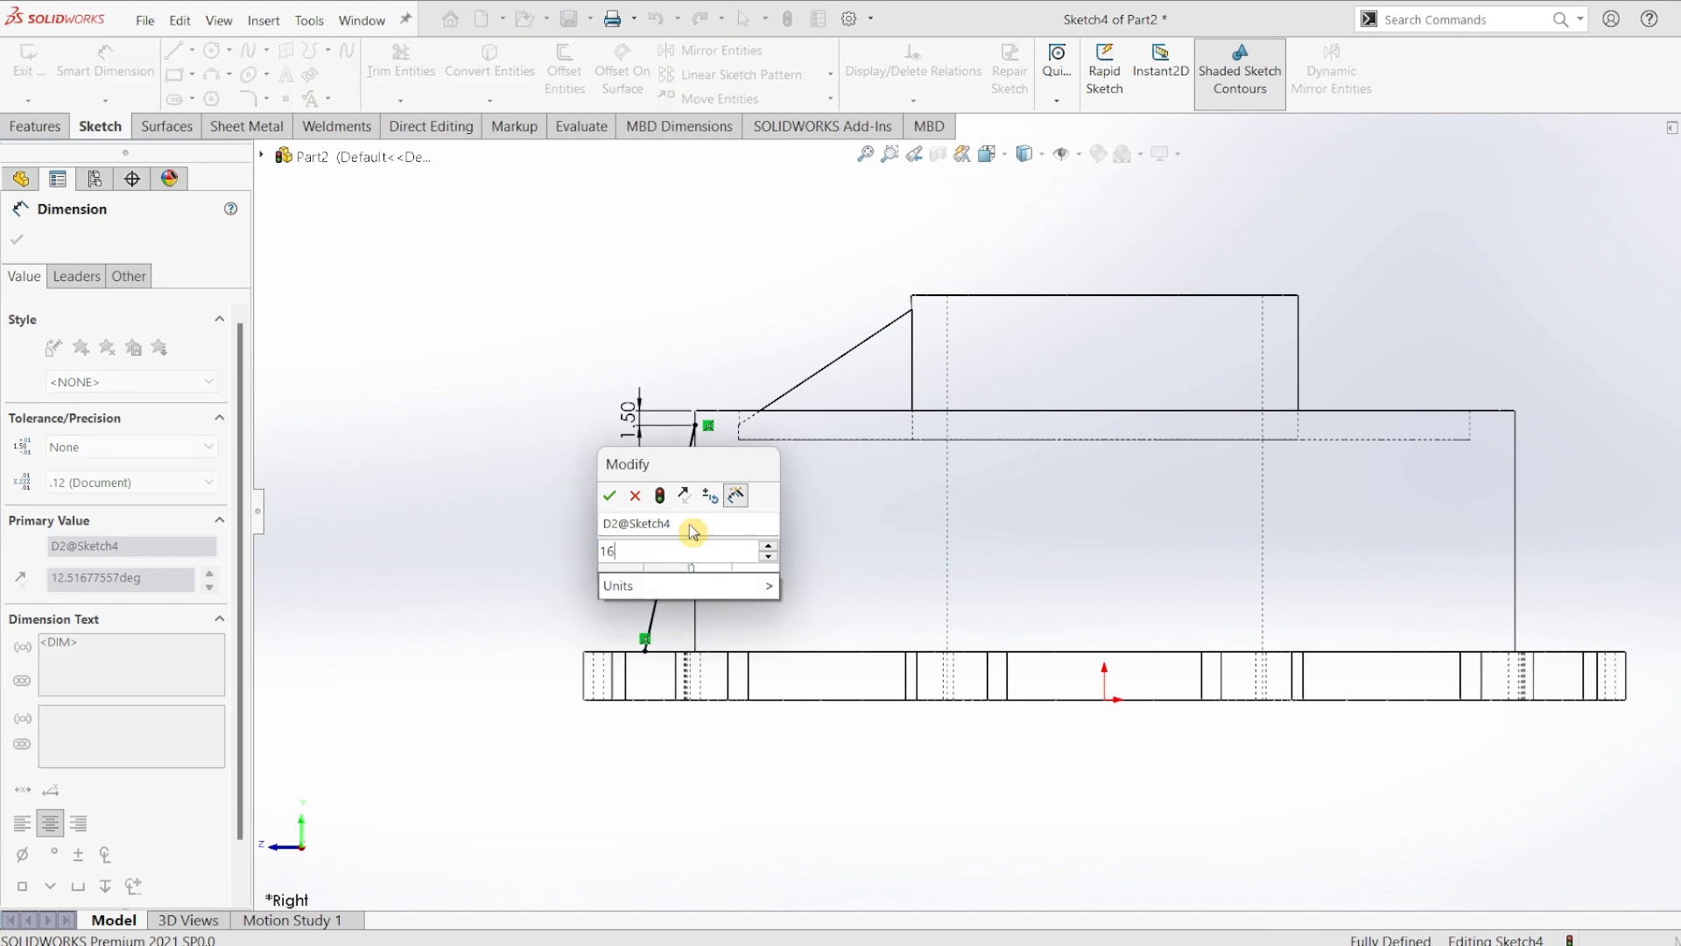
pyautogui.press('Return')
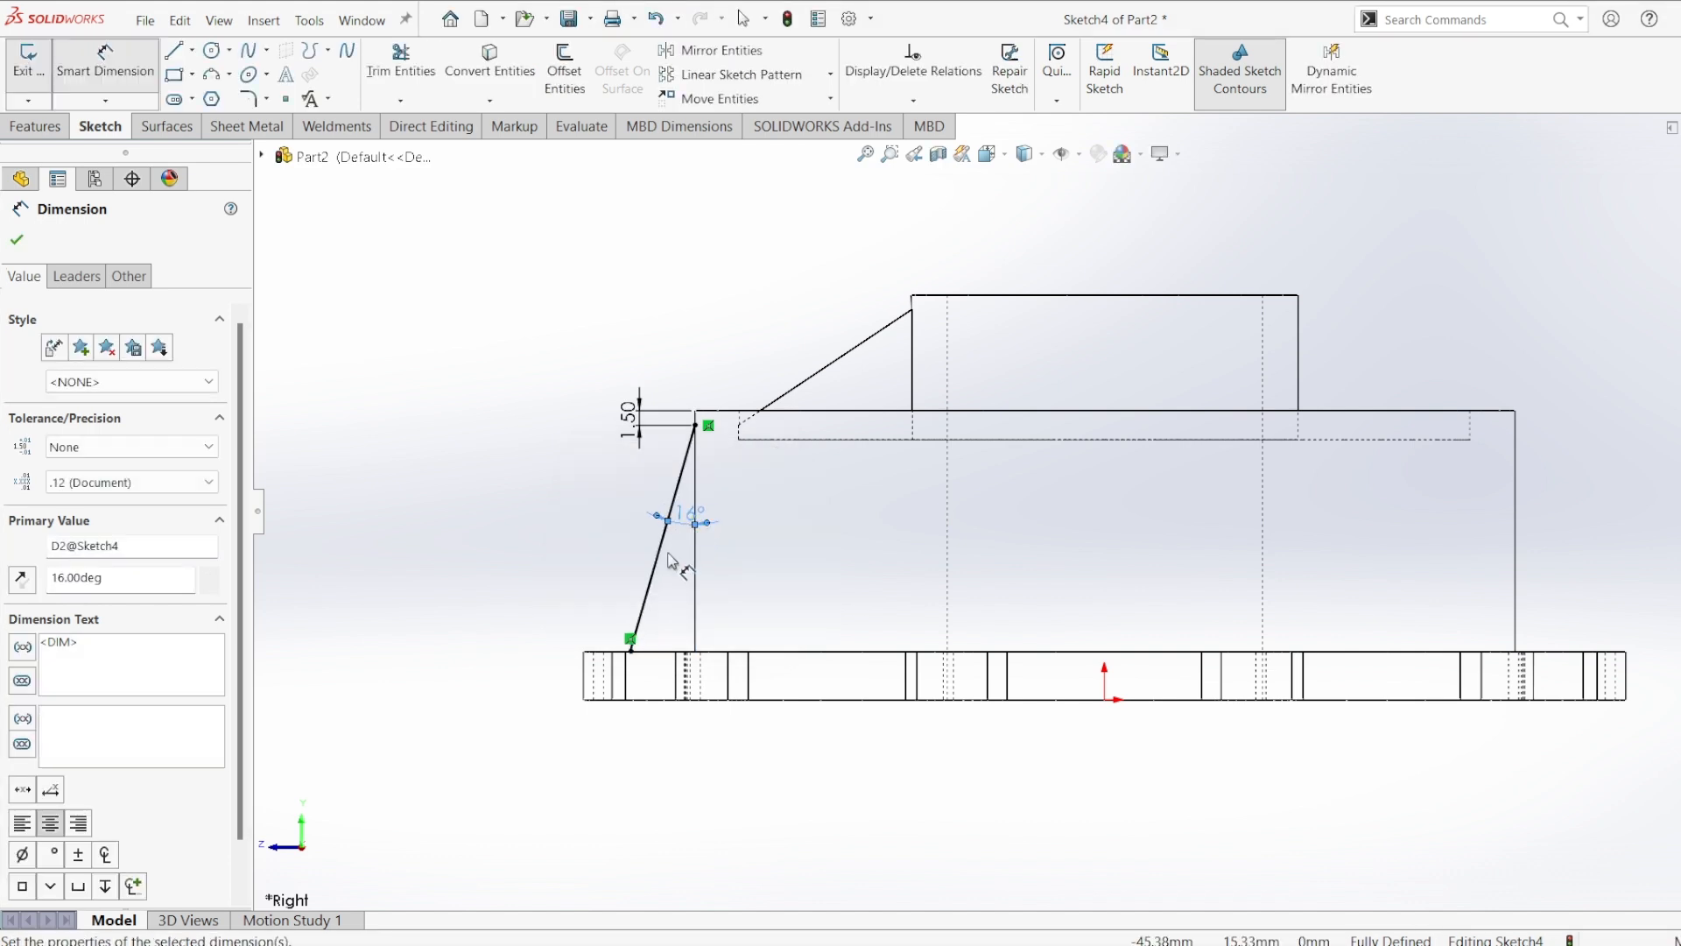
pyautogui.click(19, 238)
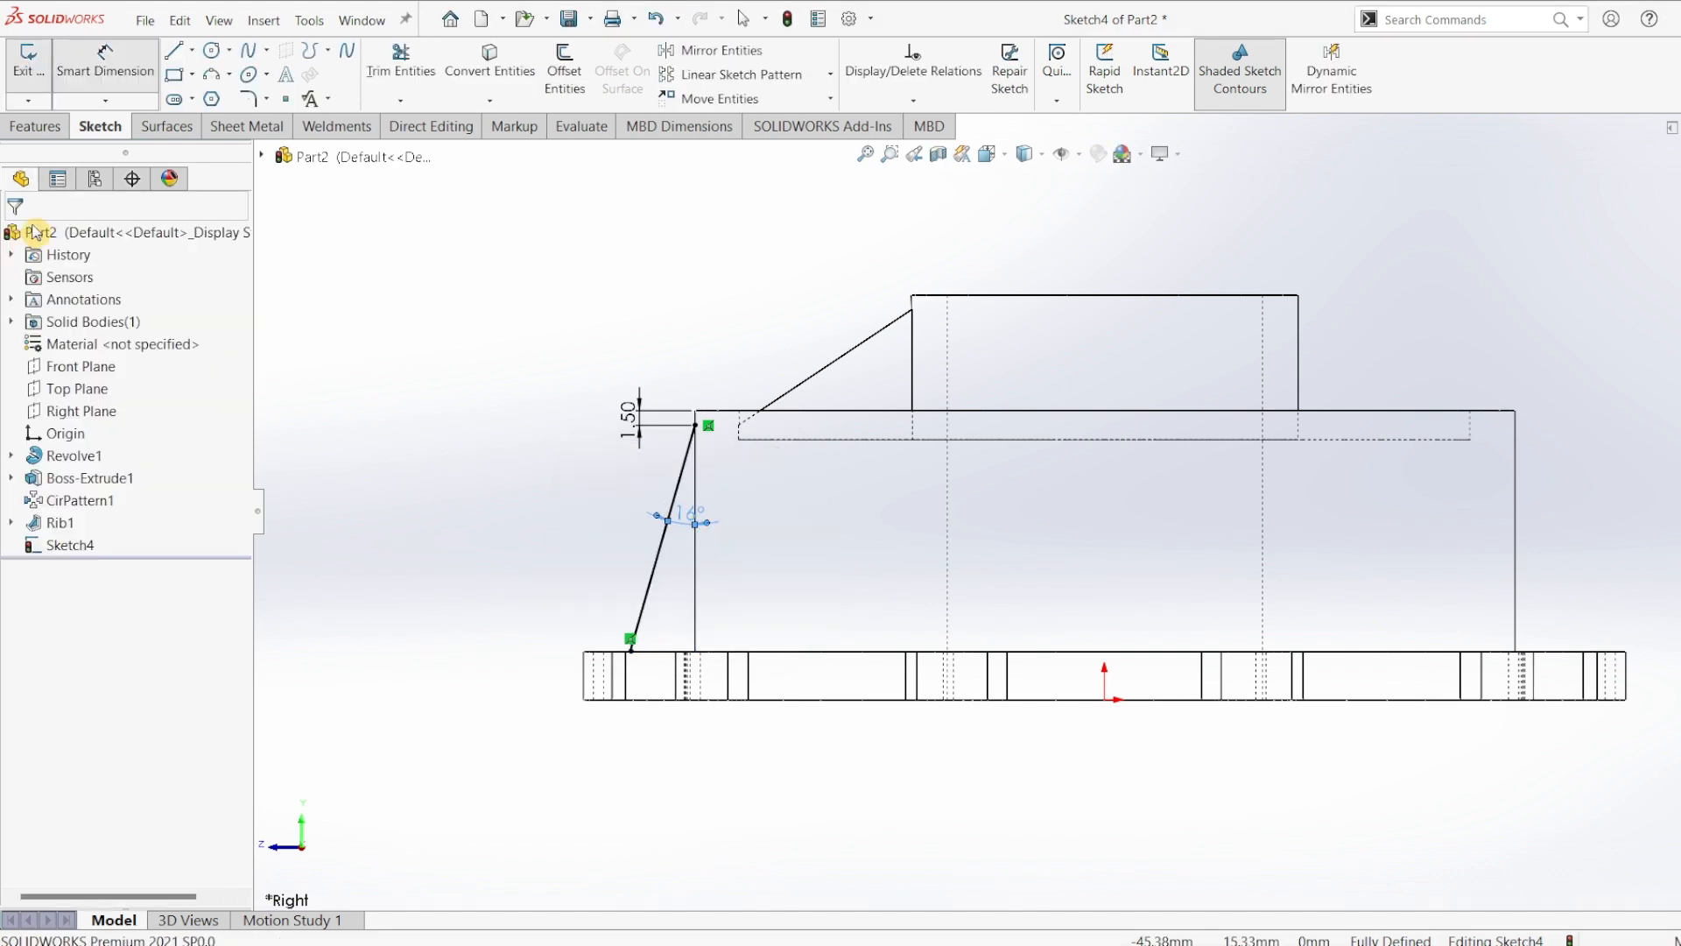
# - Create a 3 mm thick rib from the outer slanted line, thickened on both sides with Flip material side on
pyautogui.click(33, 131)
pyautogui.click(752, 56)
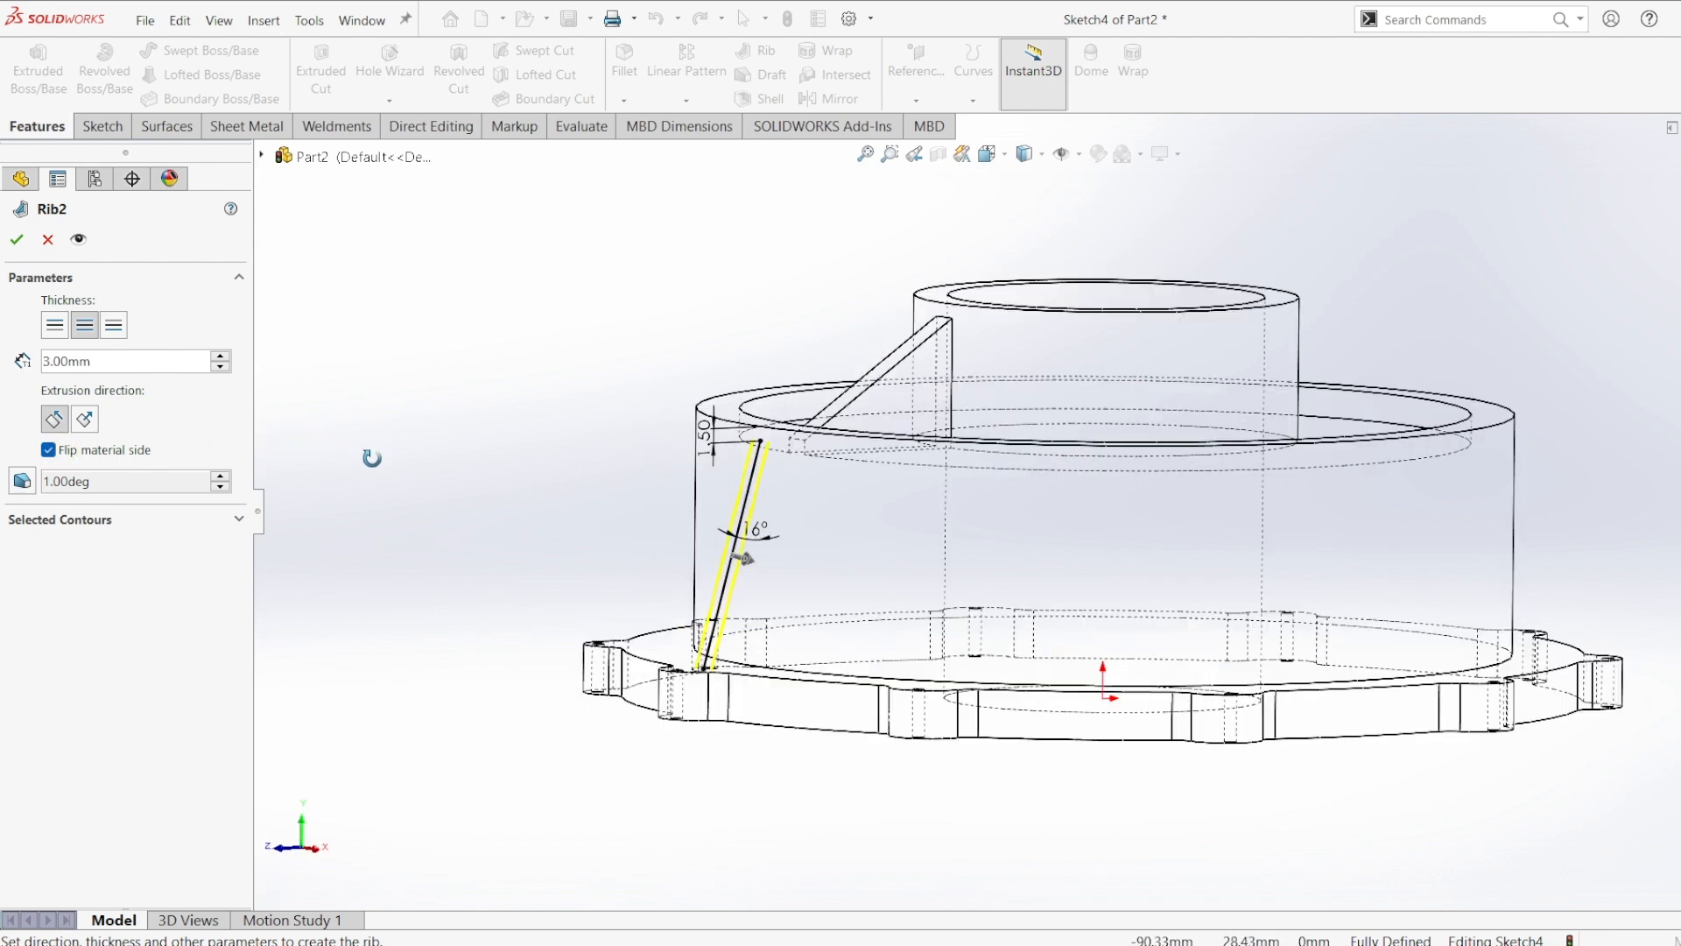
pyautogui.click(18, 241)
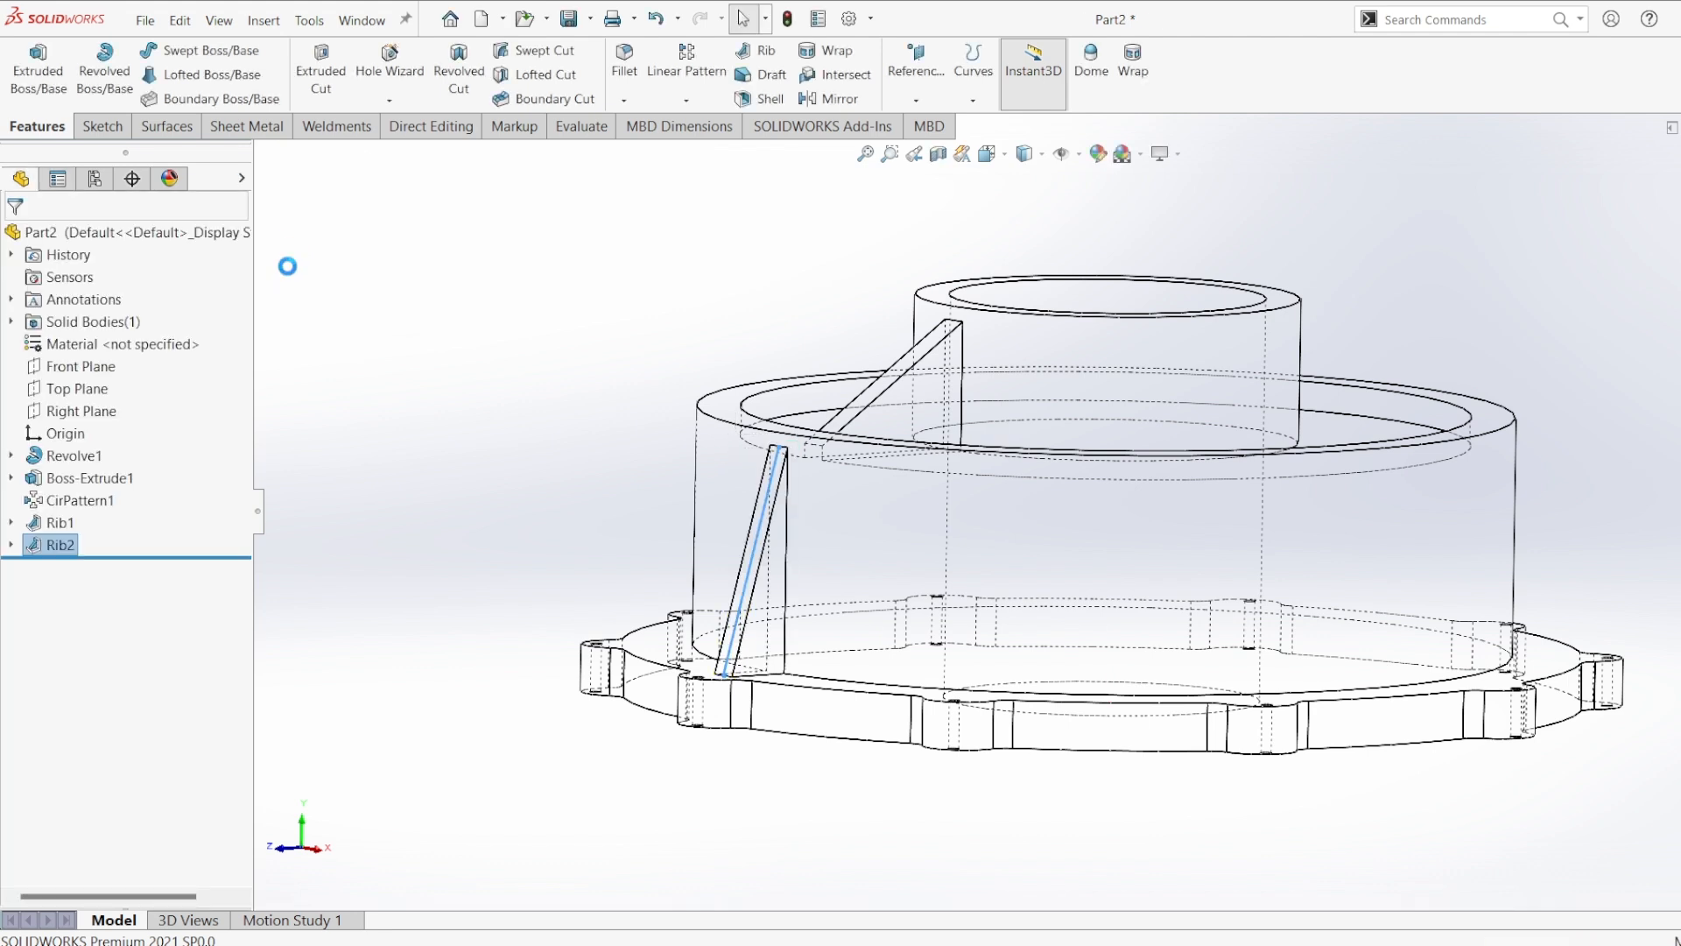
# - Display the model in Shaded With Edges style from an isometric viewpoint
pyautogui.click(1033, 155)
pyautogui.click(1027, 182)
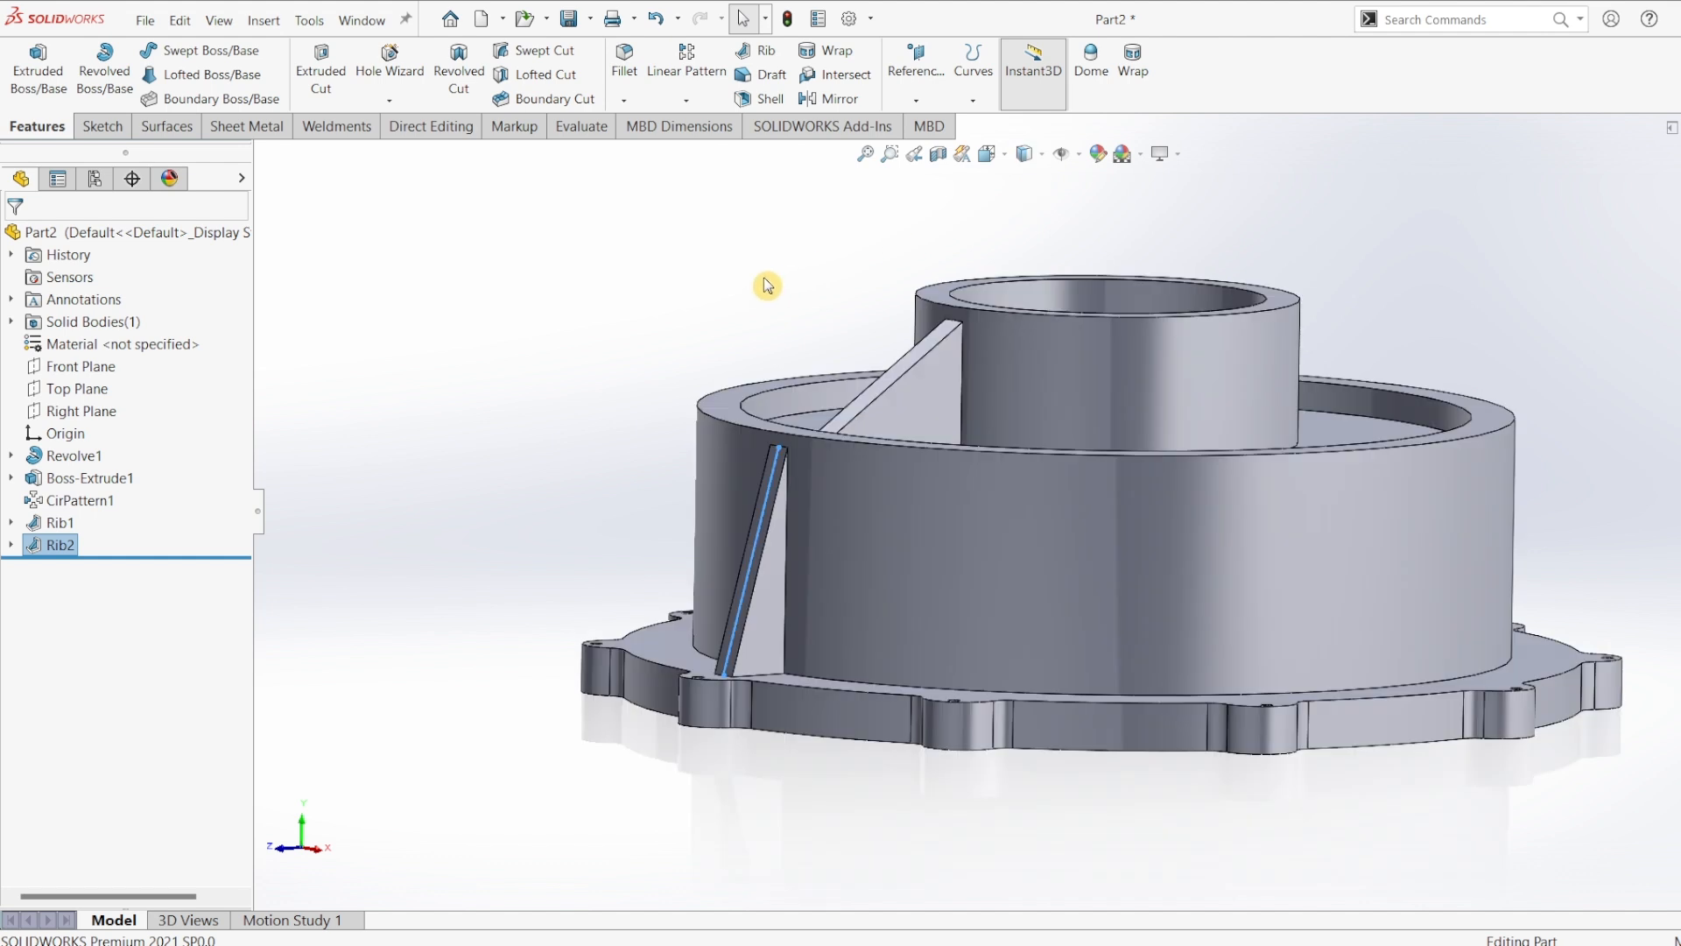
pyautogui.hotkey('ctrl', '7')
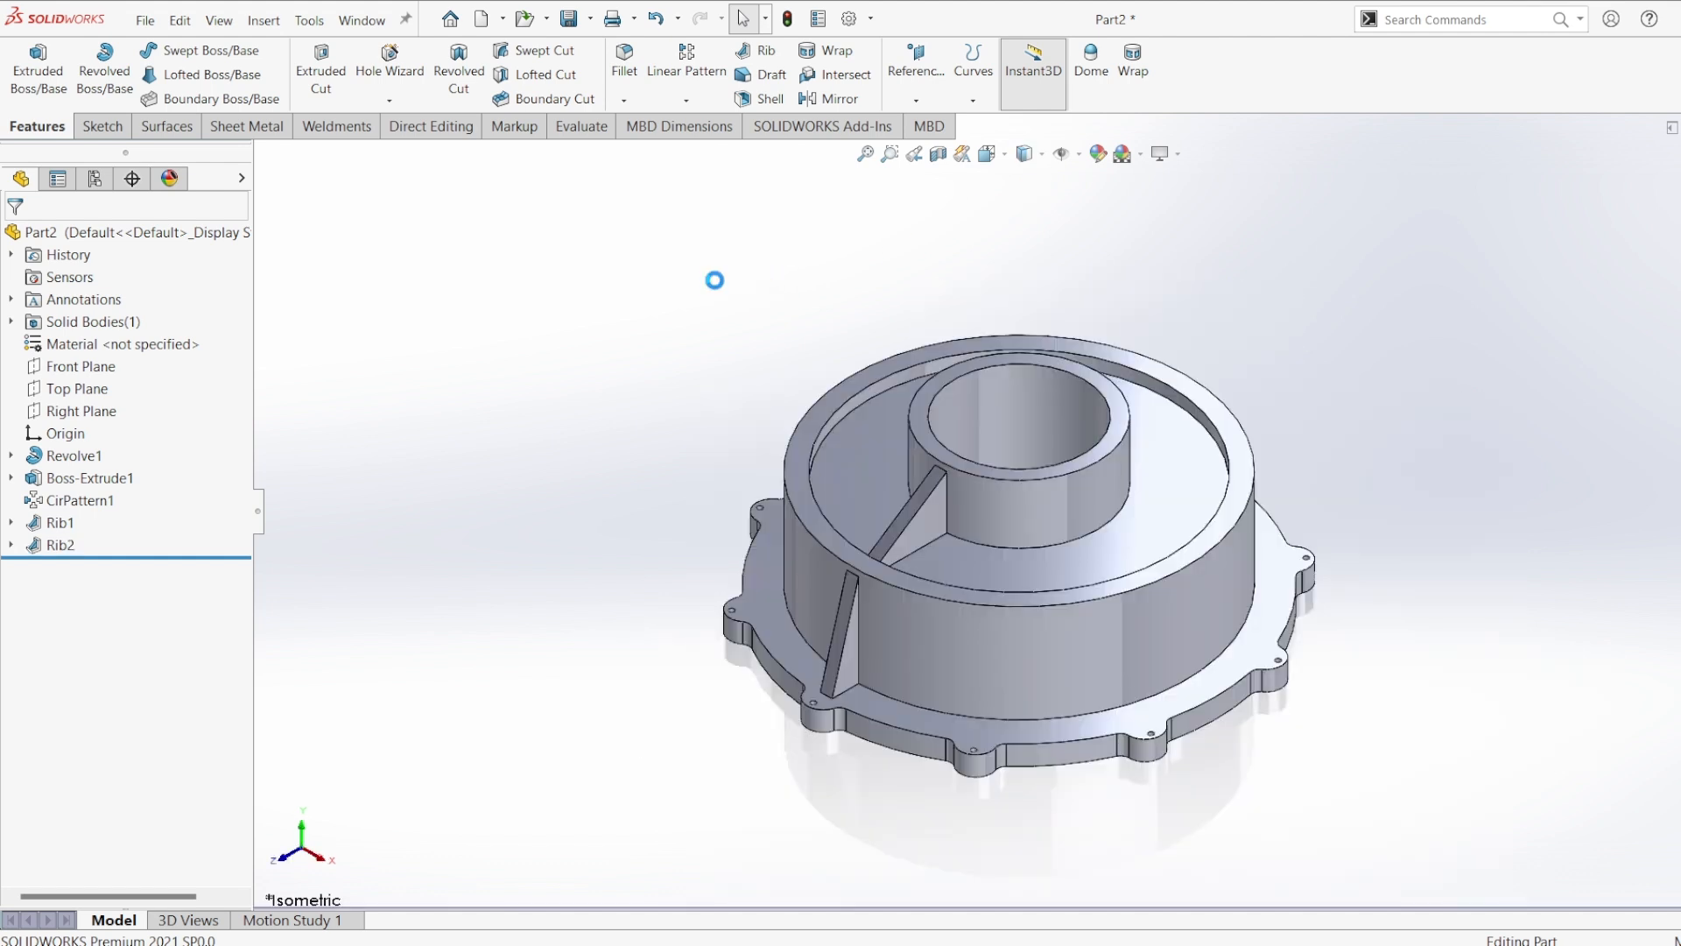
pyautogui.click(747, 396)
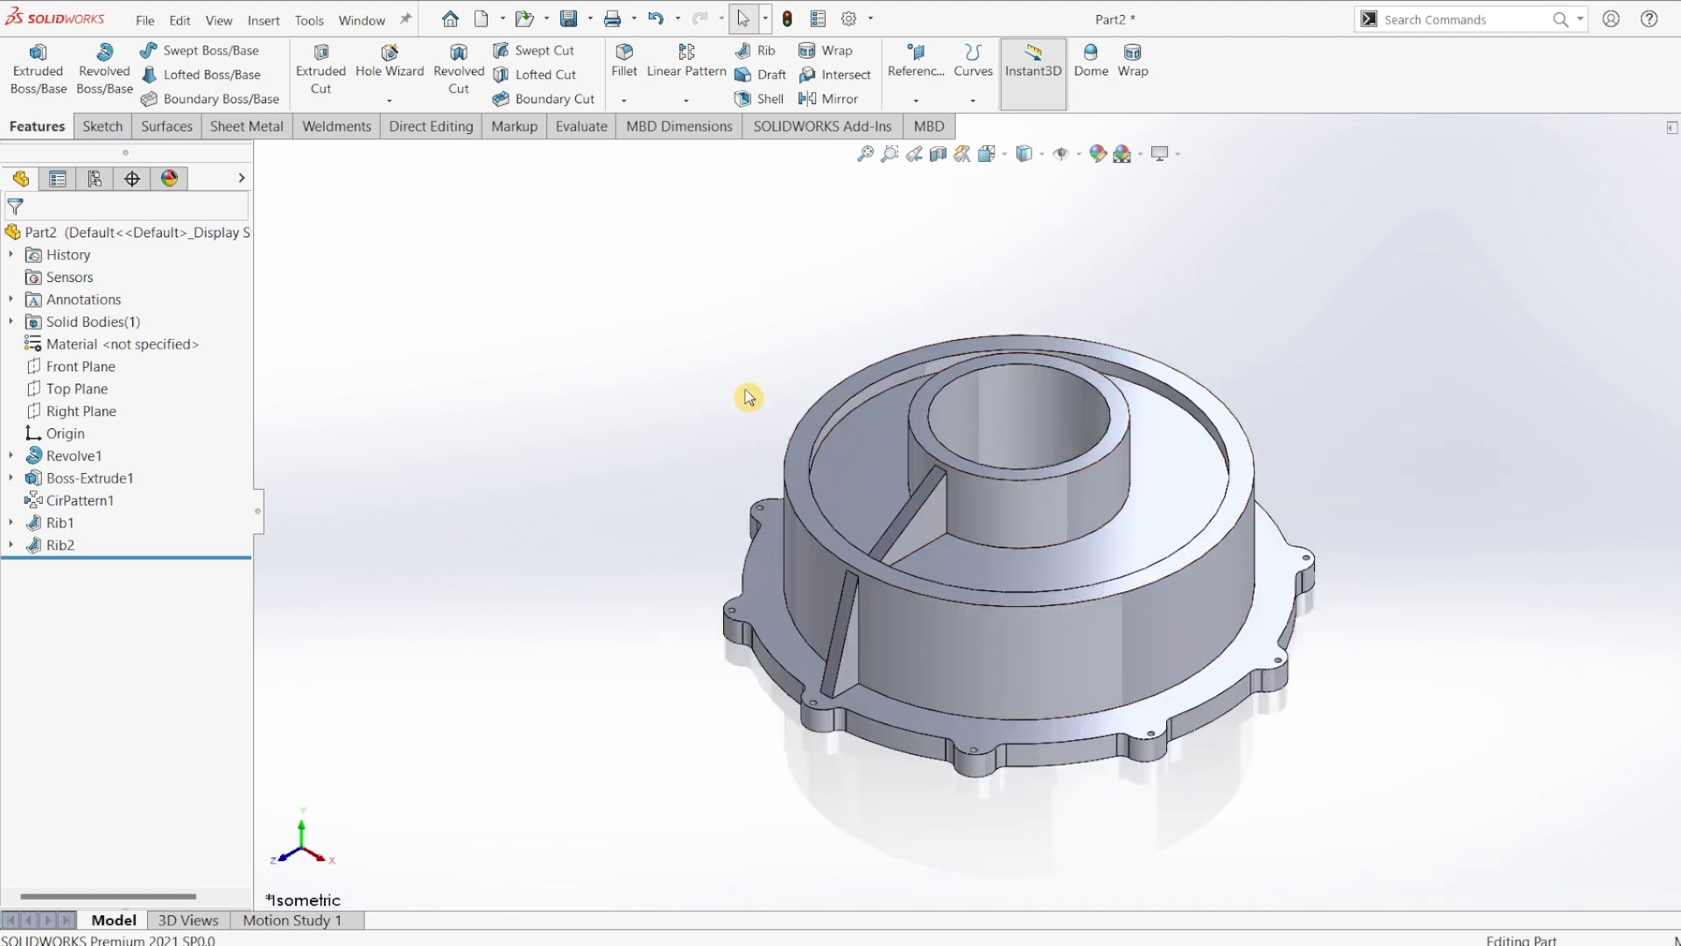
# - Circular-pattern the upper and outer ribs around the central bore's top edge with 8 equally spaced instances over 360 degrees
pyautogui.click(687, 100)
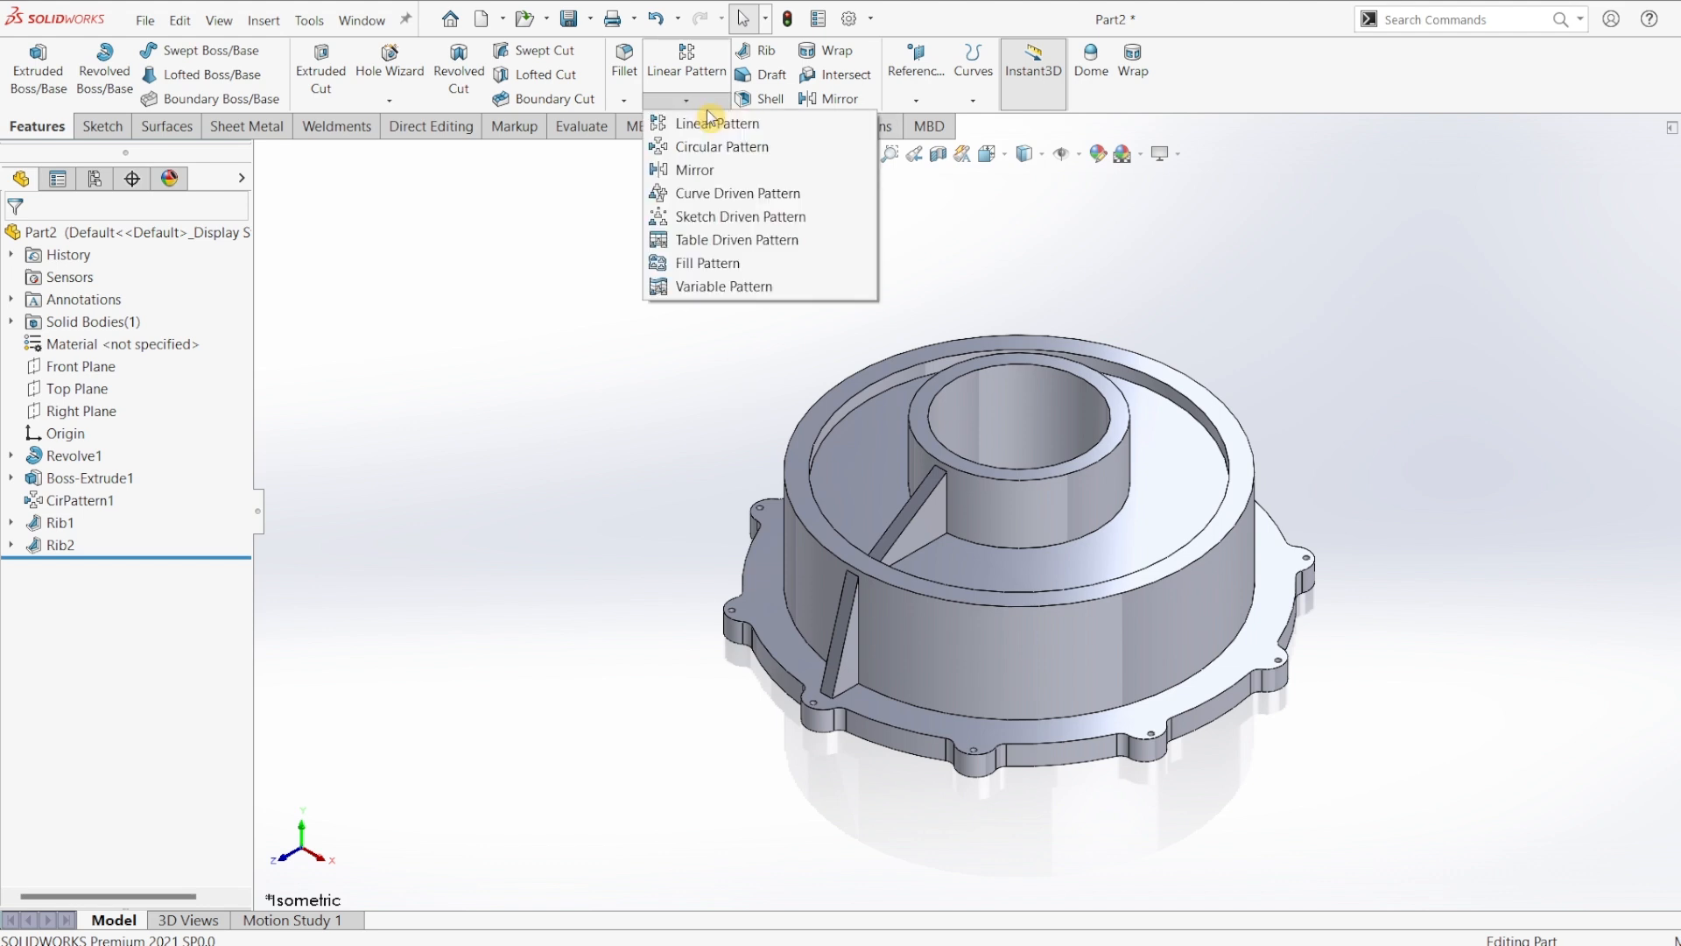
pyautogui.click(706, 149)
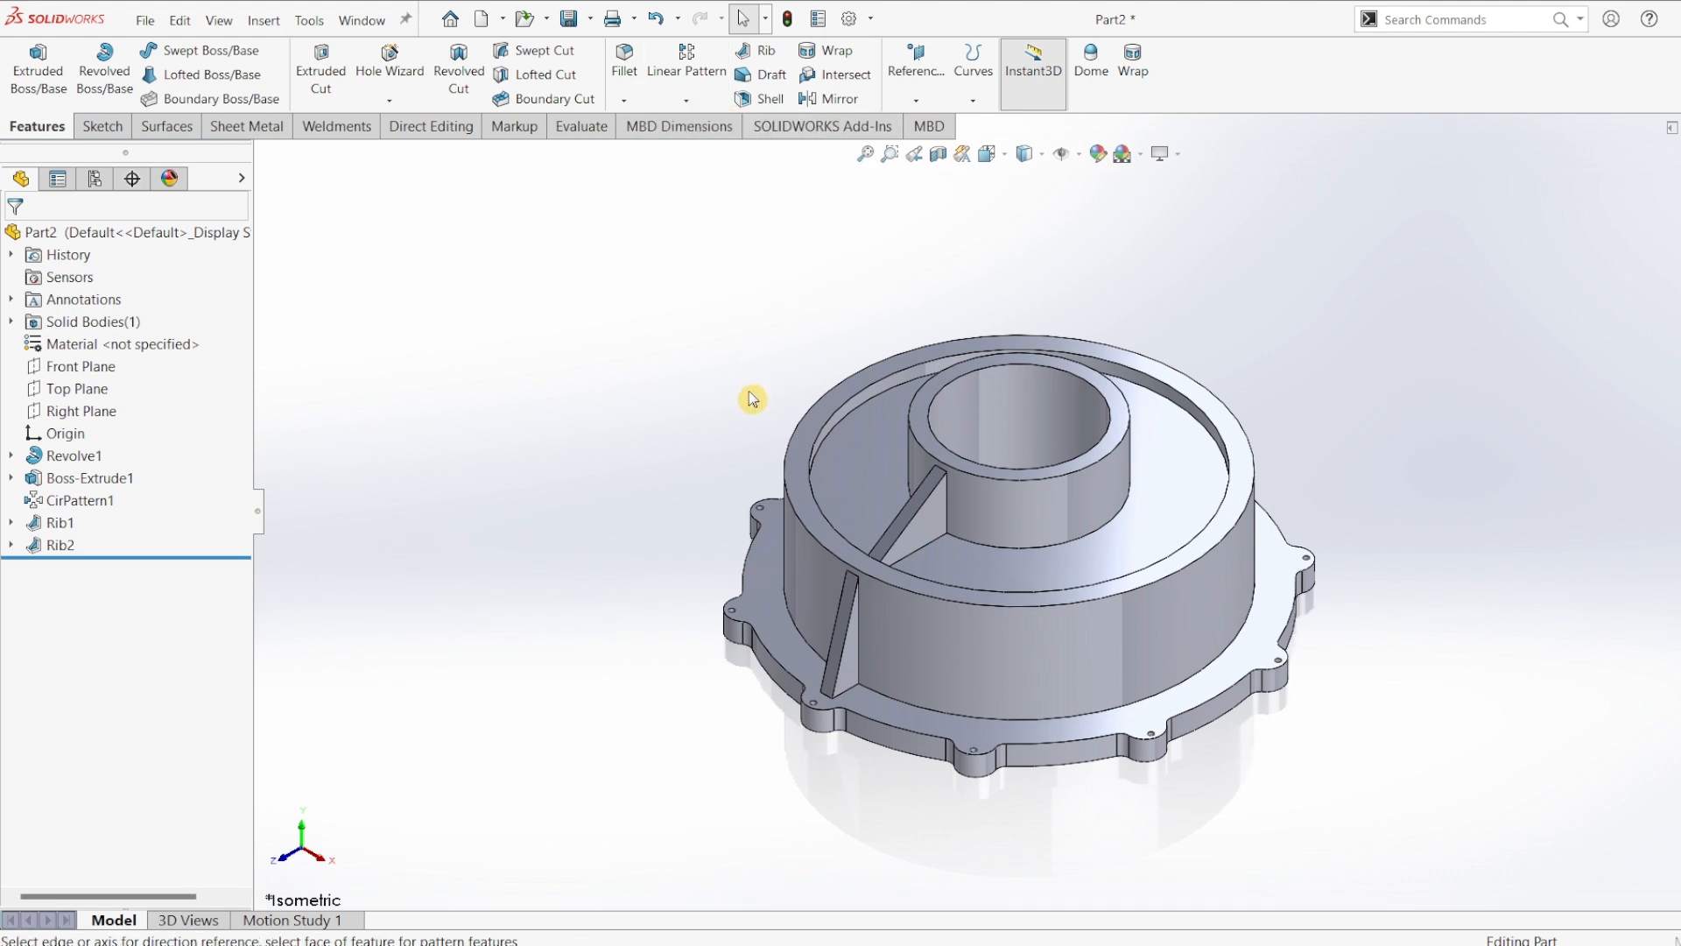
pyautogui.click(919, 499)
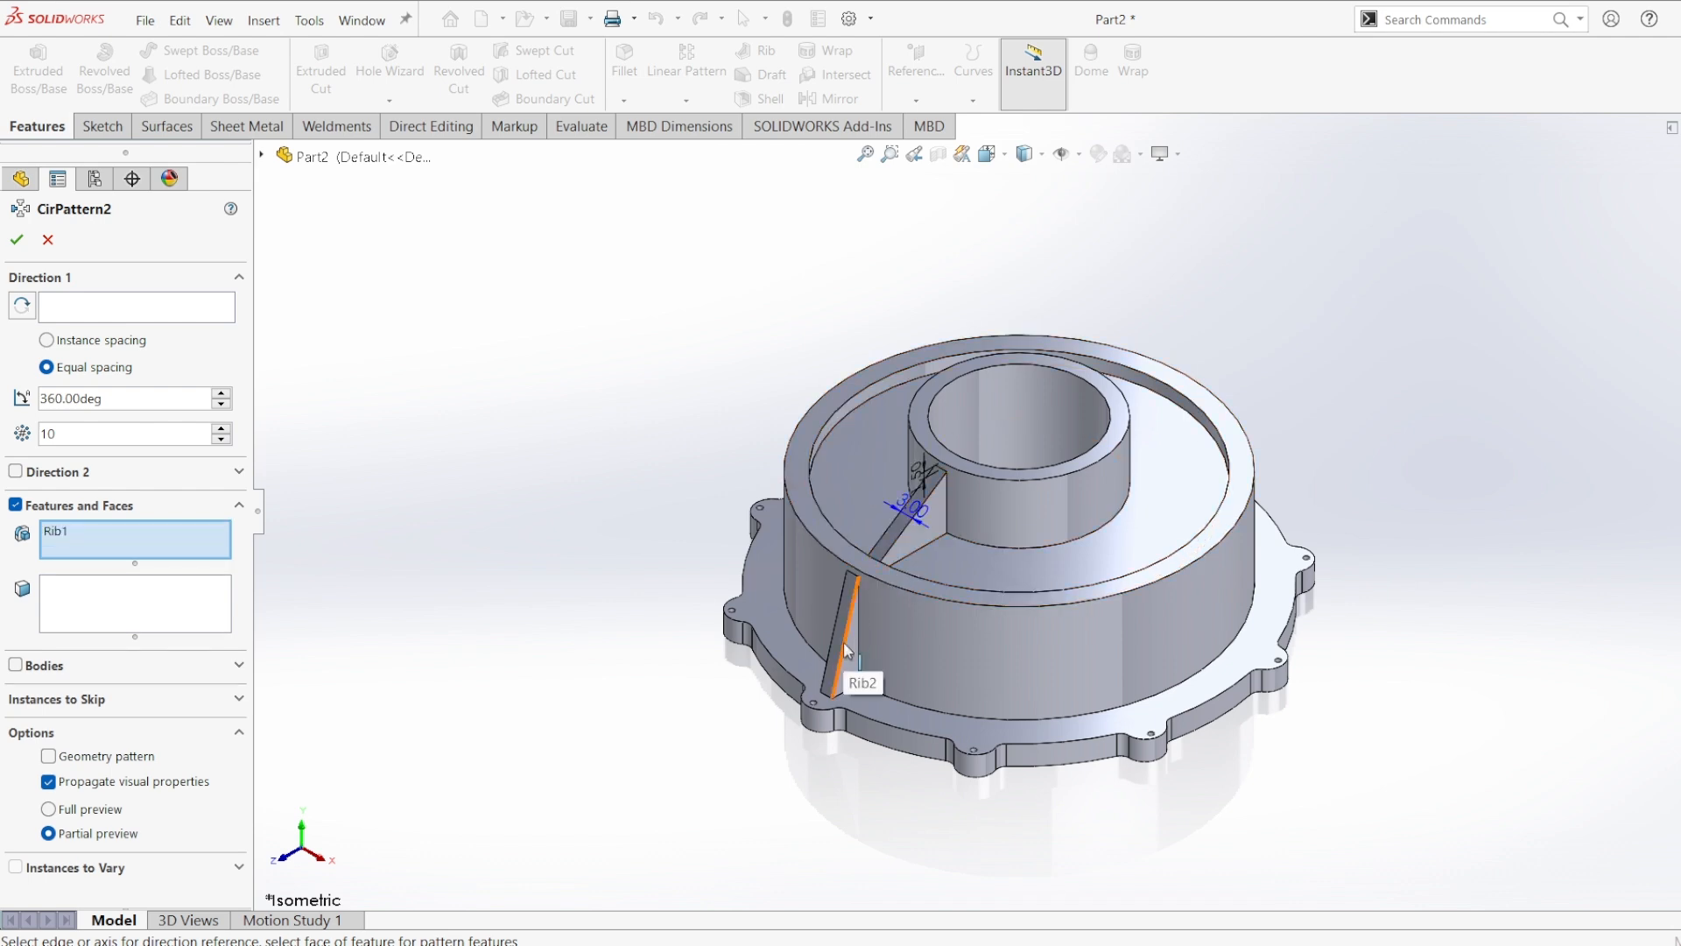
pyautogui.click(840, 623)
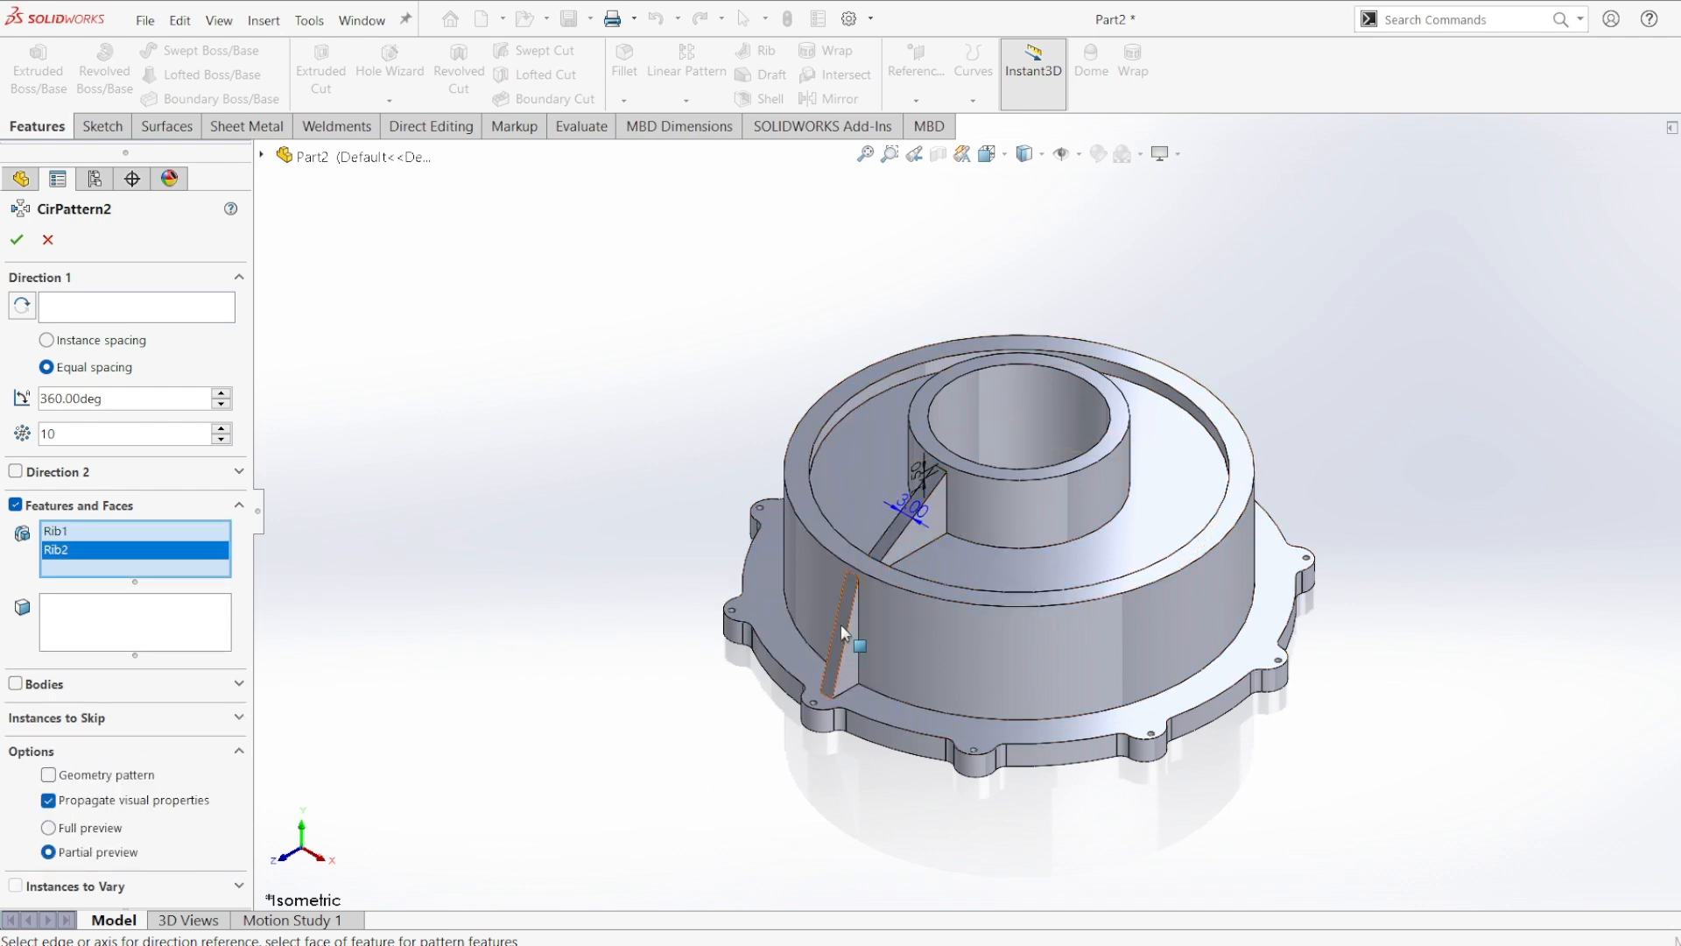
pyautogui.click(81, 313)
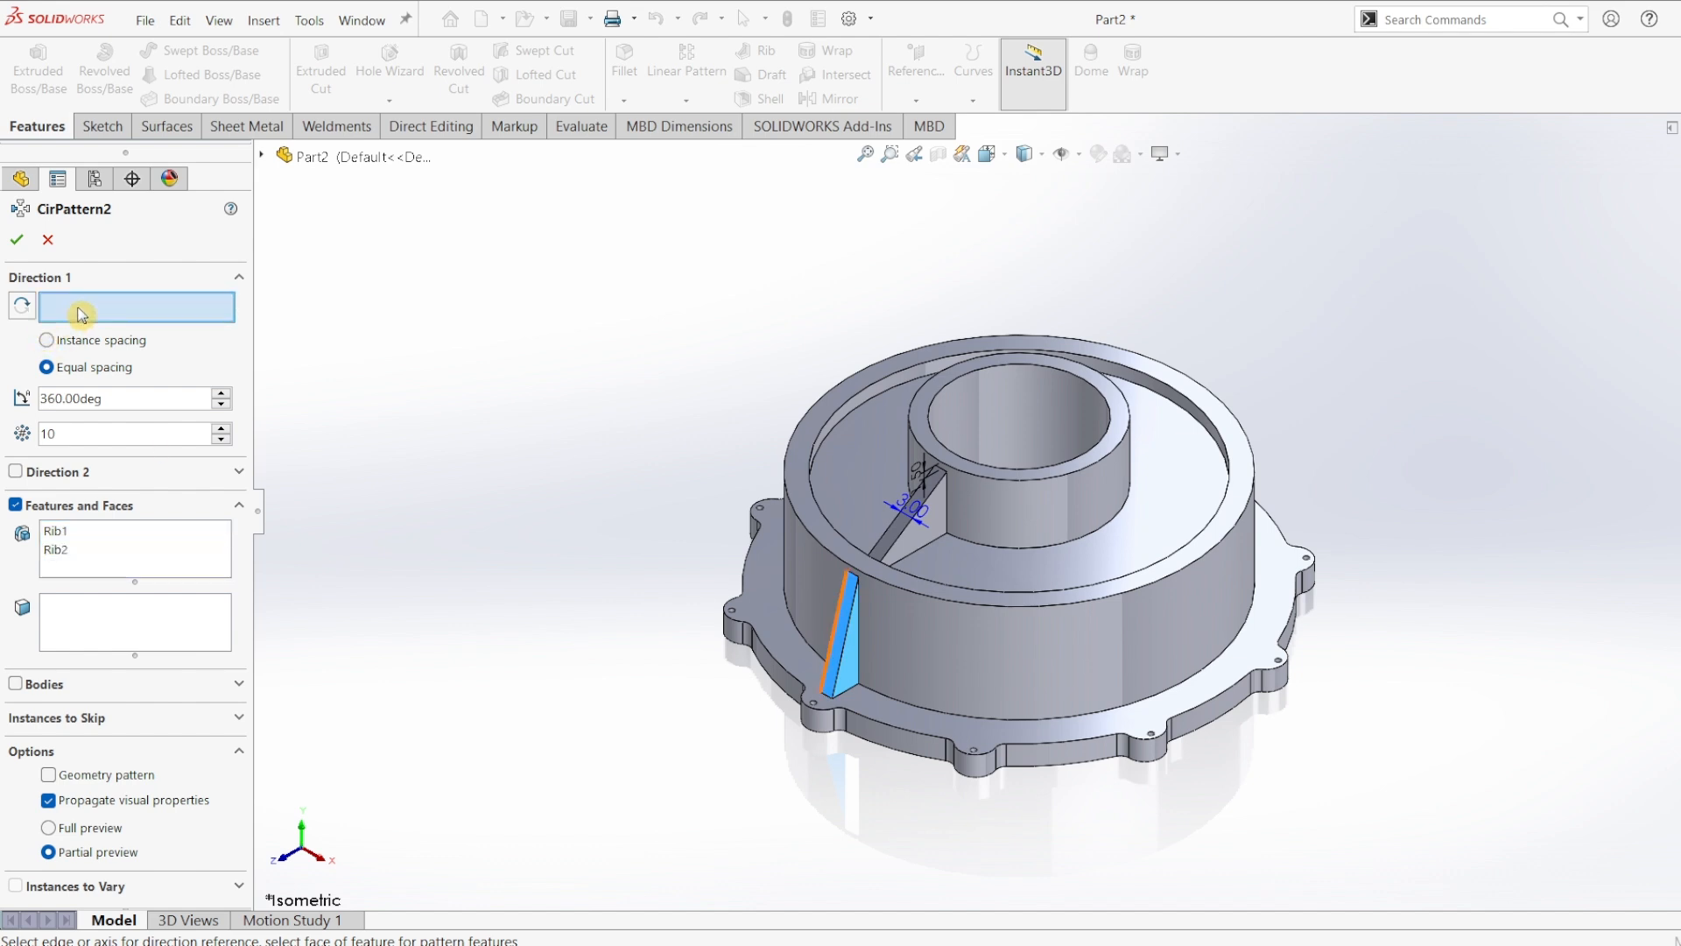
pyautogui.click(952, 393)
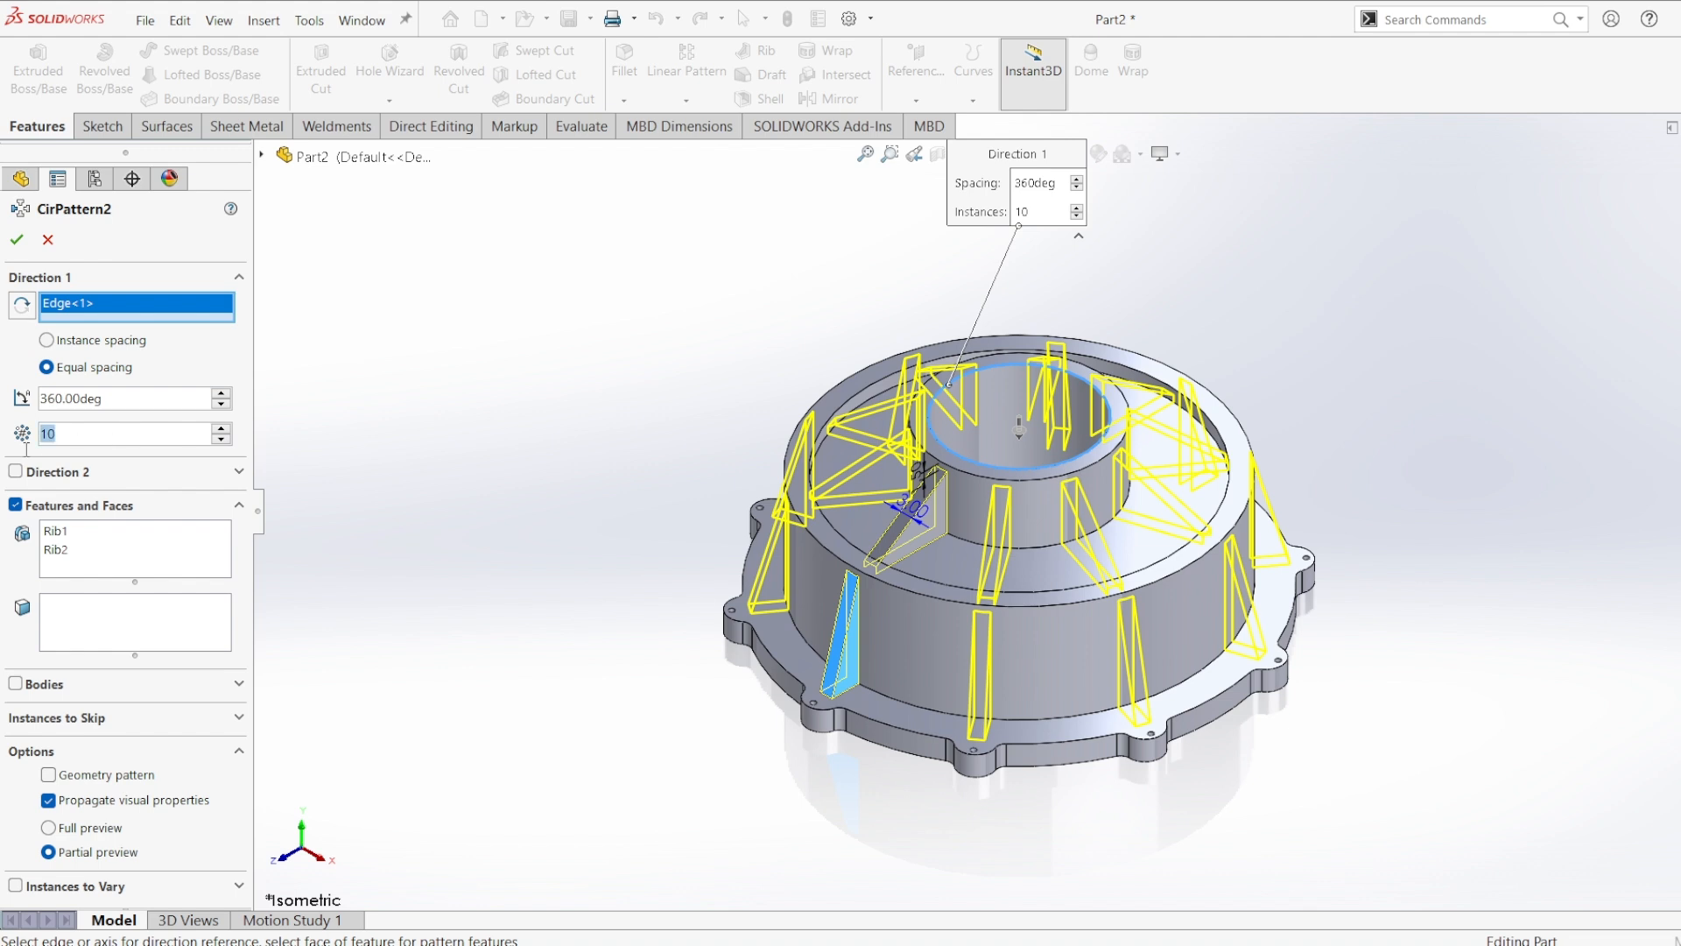
pyautogui.write('8')
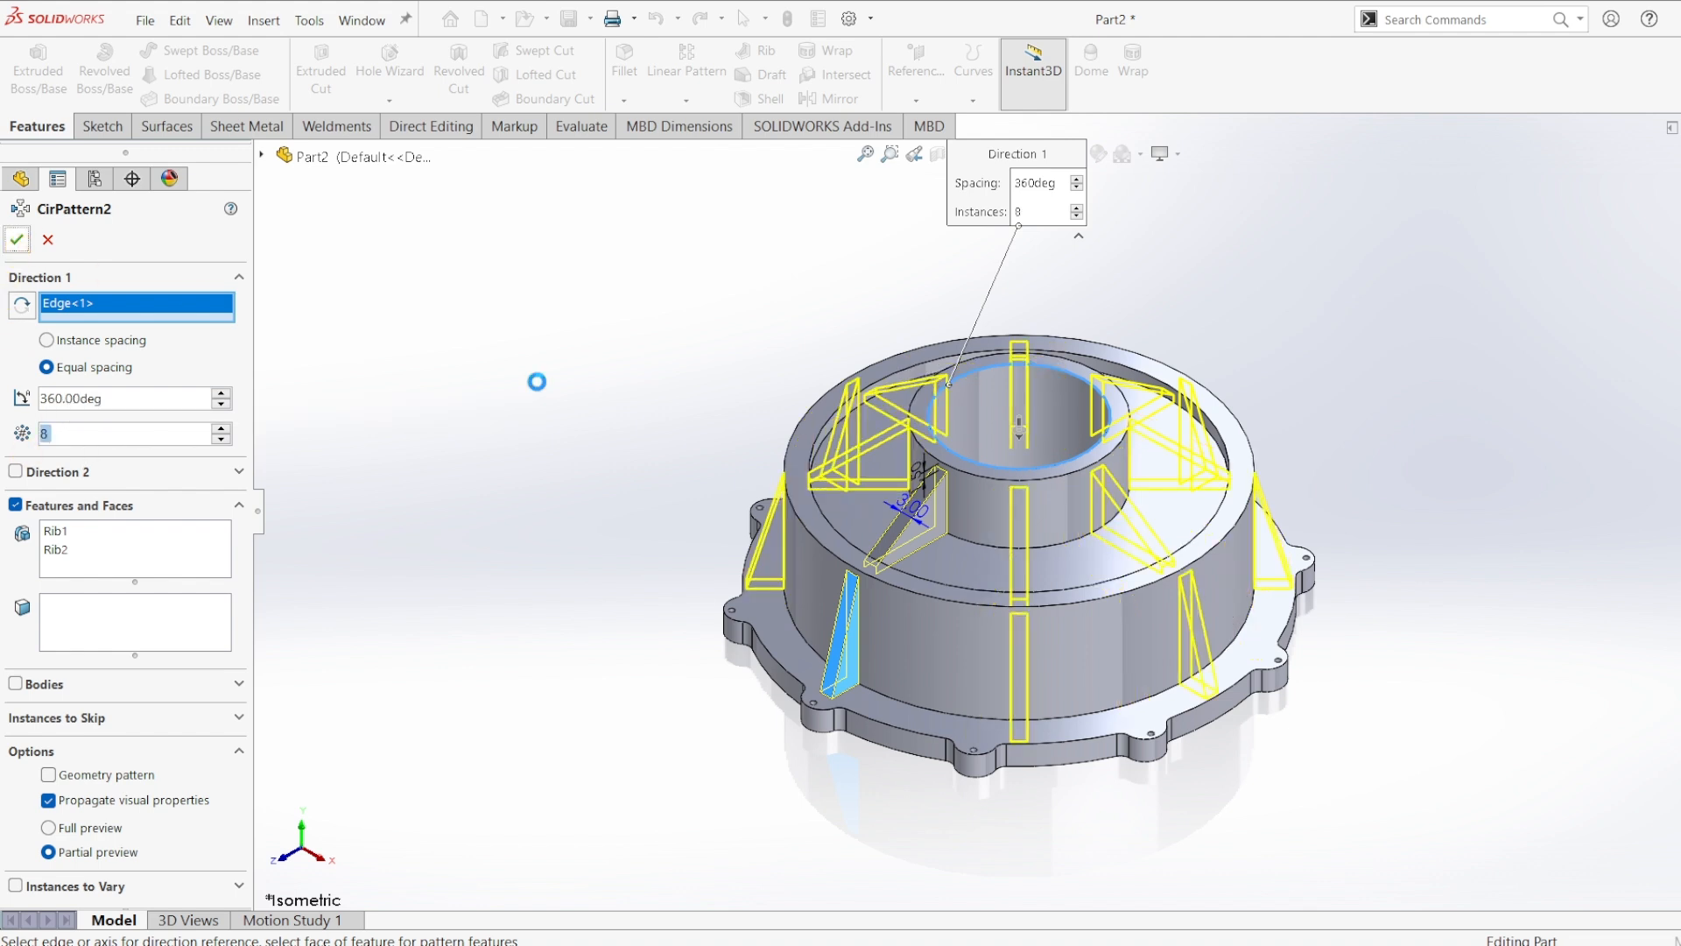
pyautogui.press('Return')
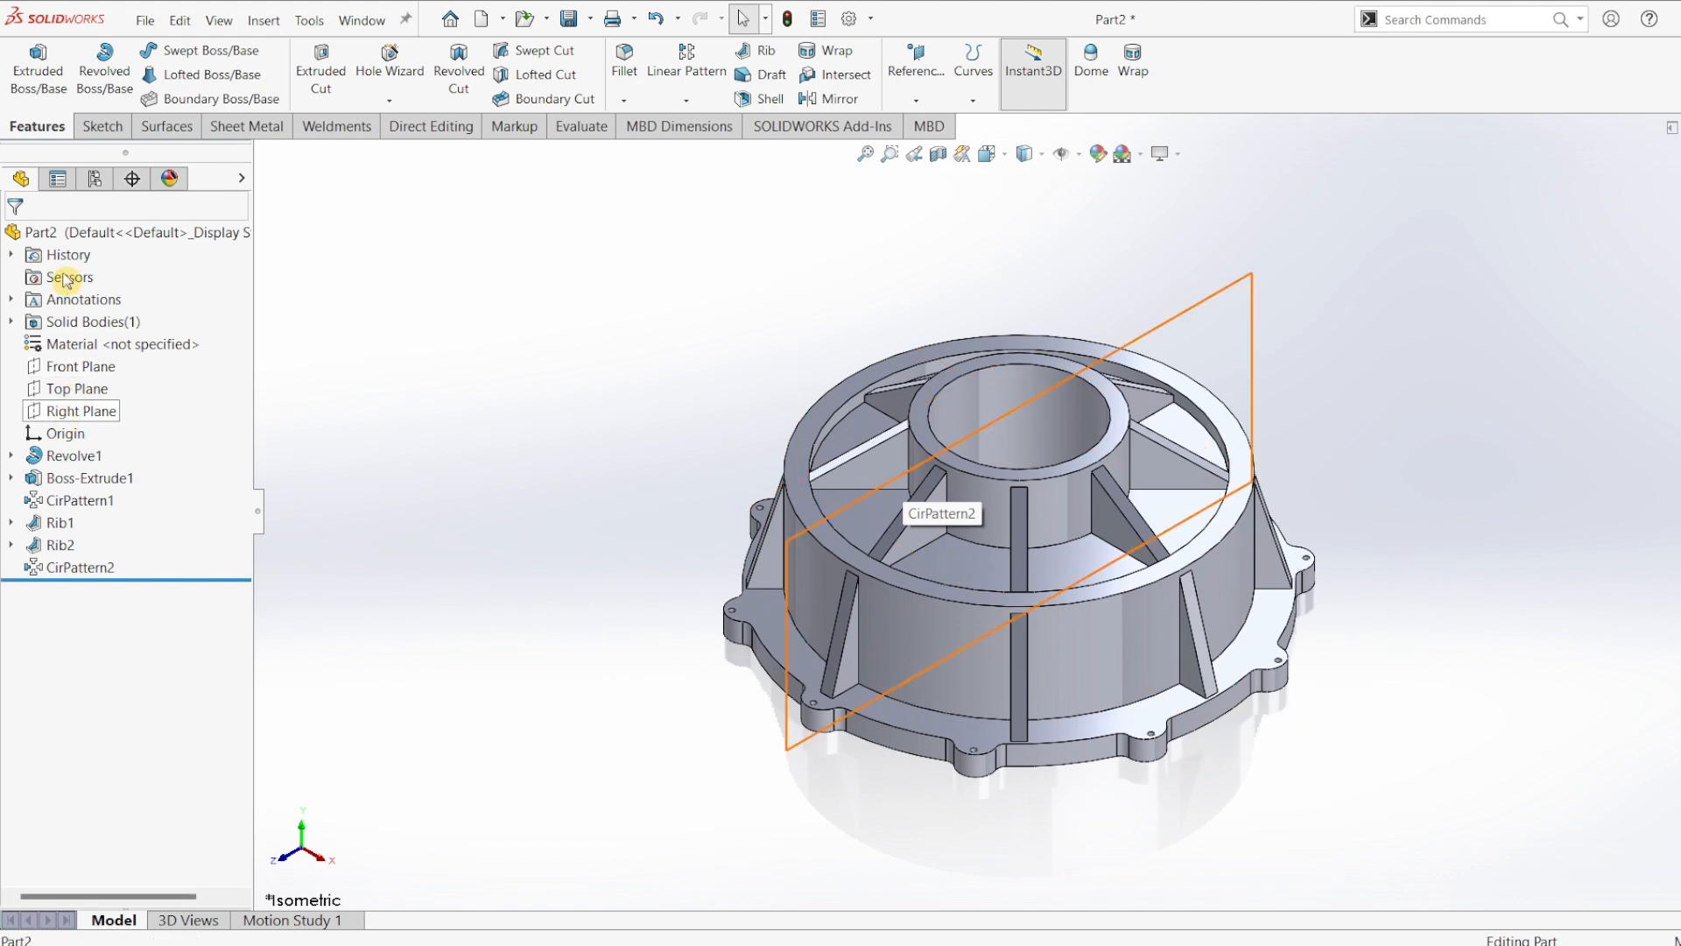
# - Start a sketch on the Right Plane and draw a slanted construction line about 10.5 mm long inside the upper rib
pyautogui.click(75, 410)
pyautogui.click(100, 126)
pyautogui.click(27, 66)
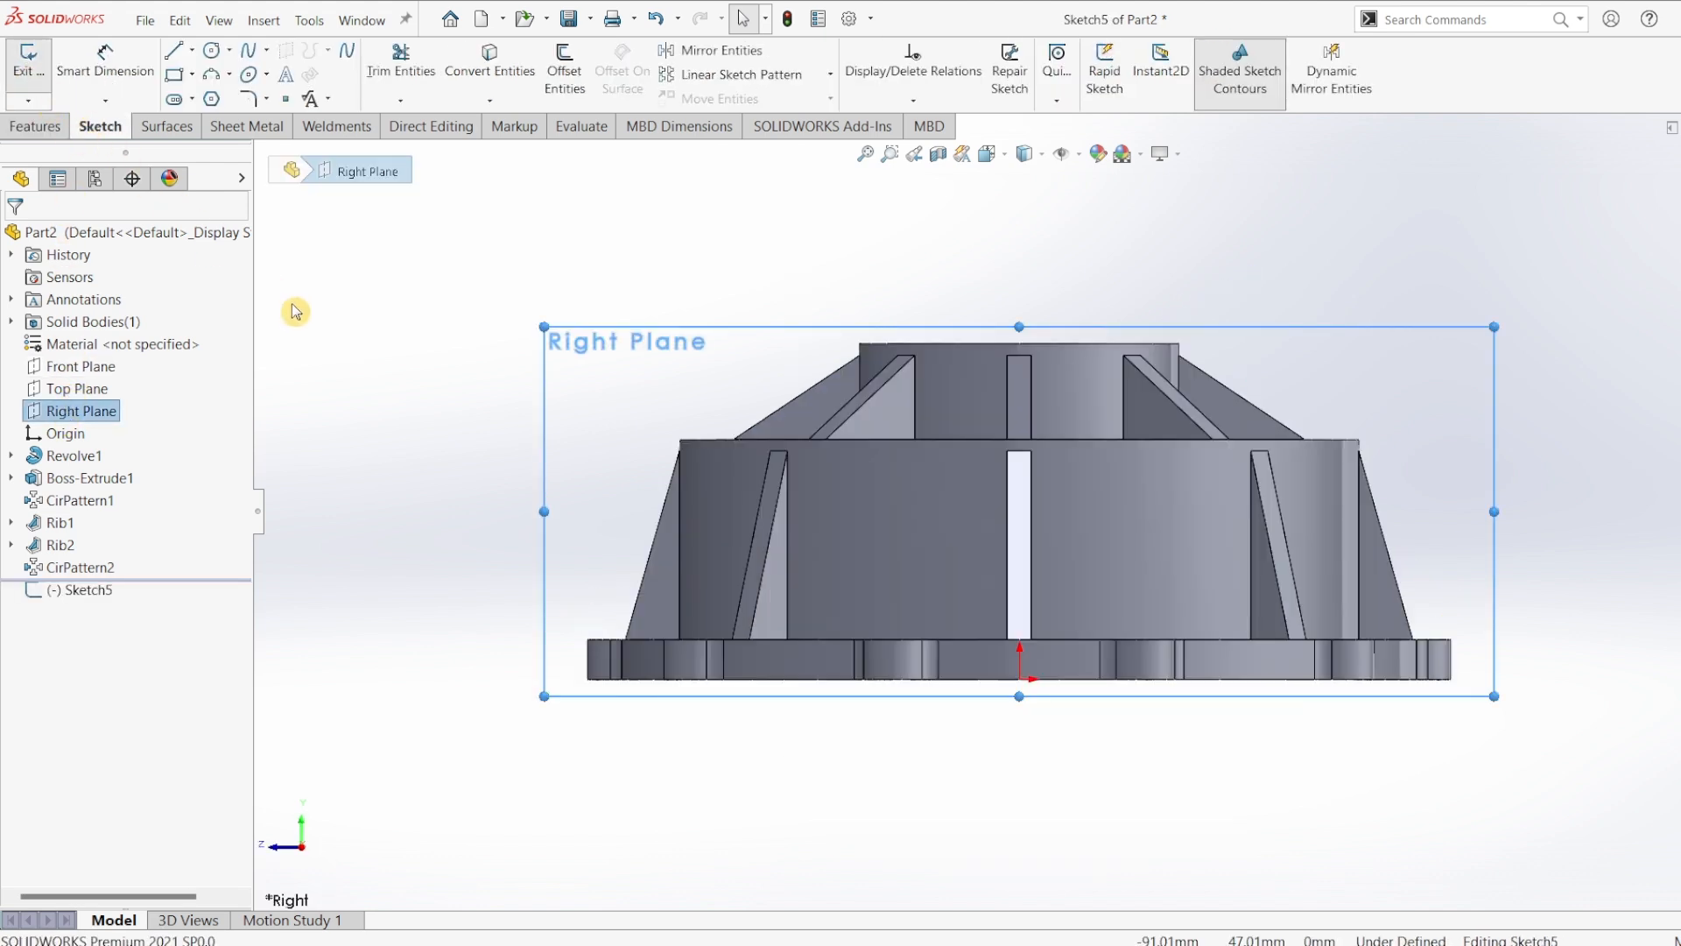
pyautogui.scroll(-3, 726, 442)
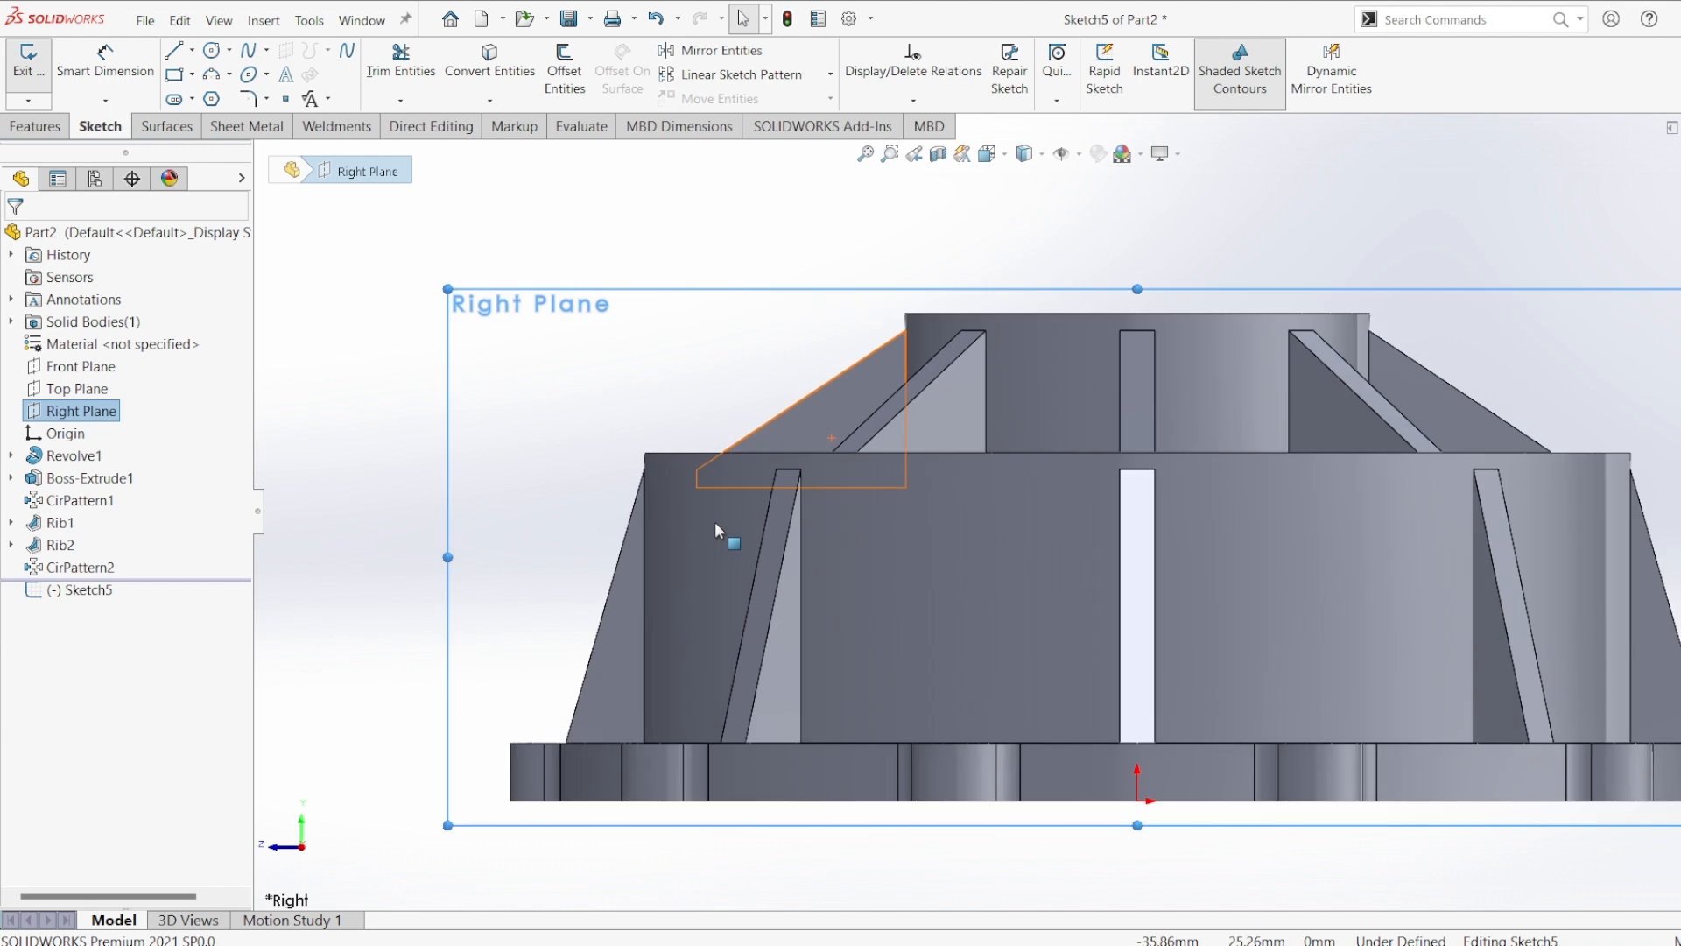
pyautogui.click(193, 52)
pyautogui.click(214, 98)
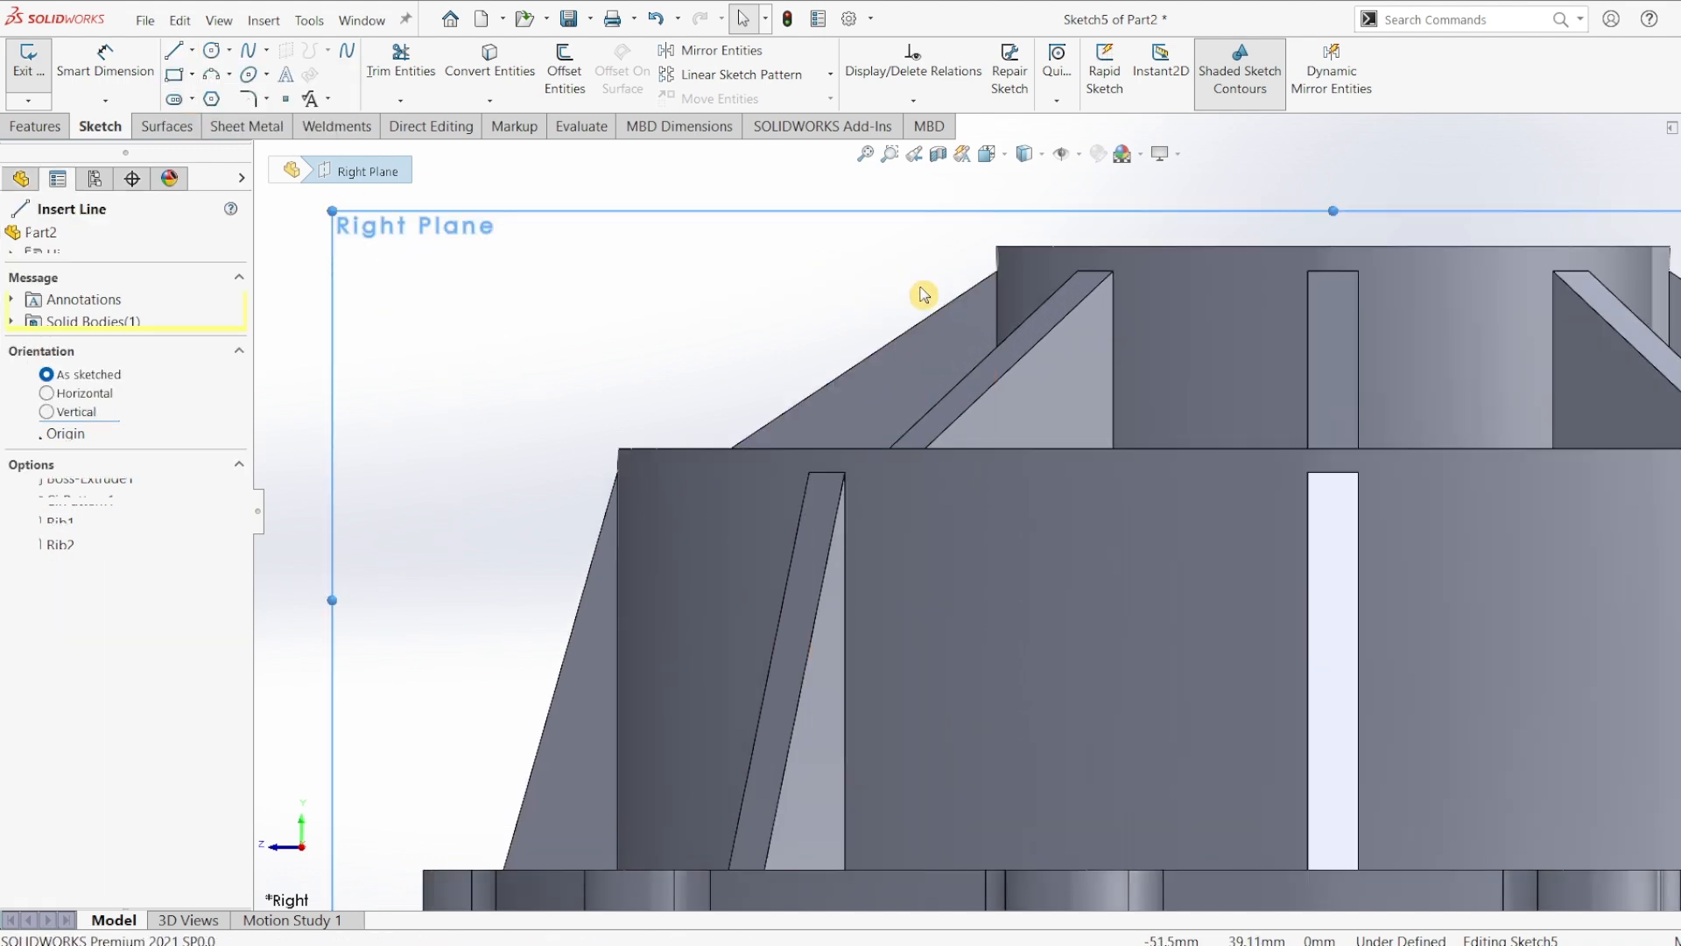
pyautogui.click(812, 429)
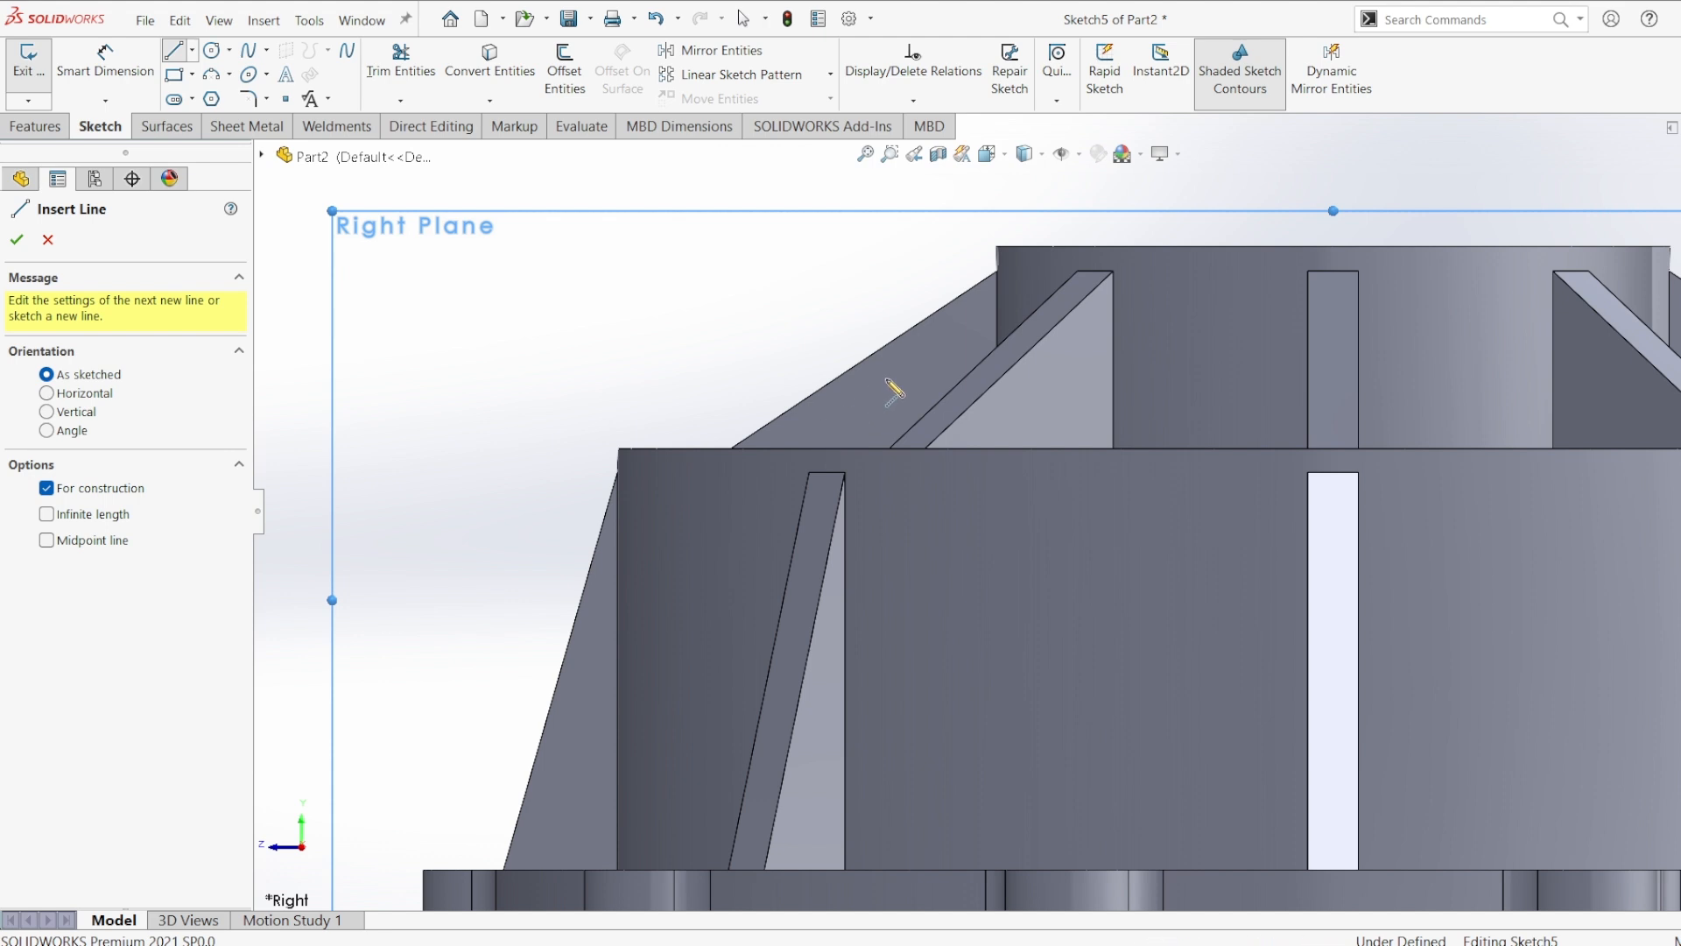
pyautogui.click(961, 336)
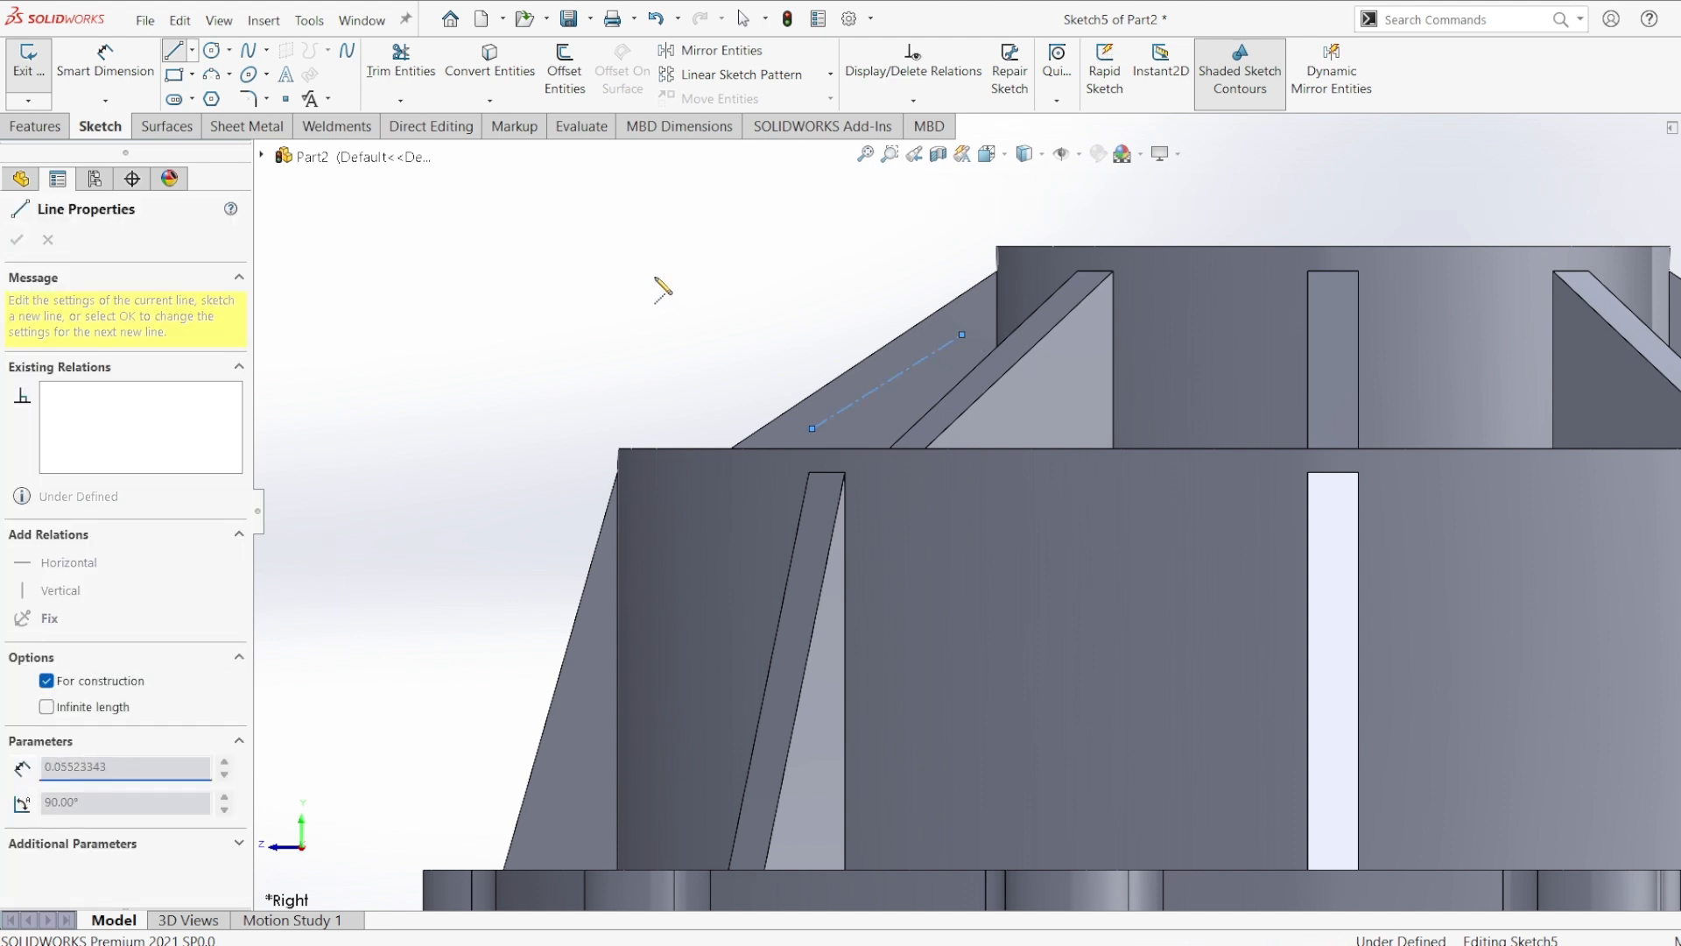
pyautogui.press('Escape')
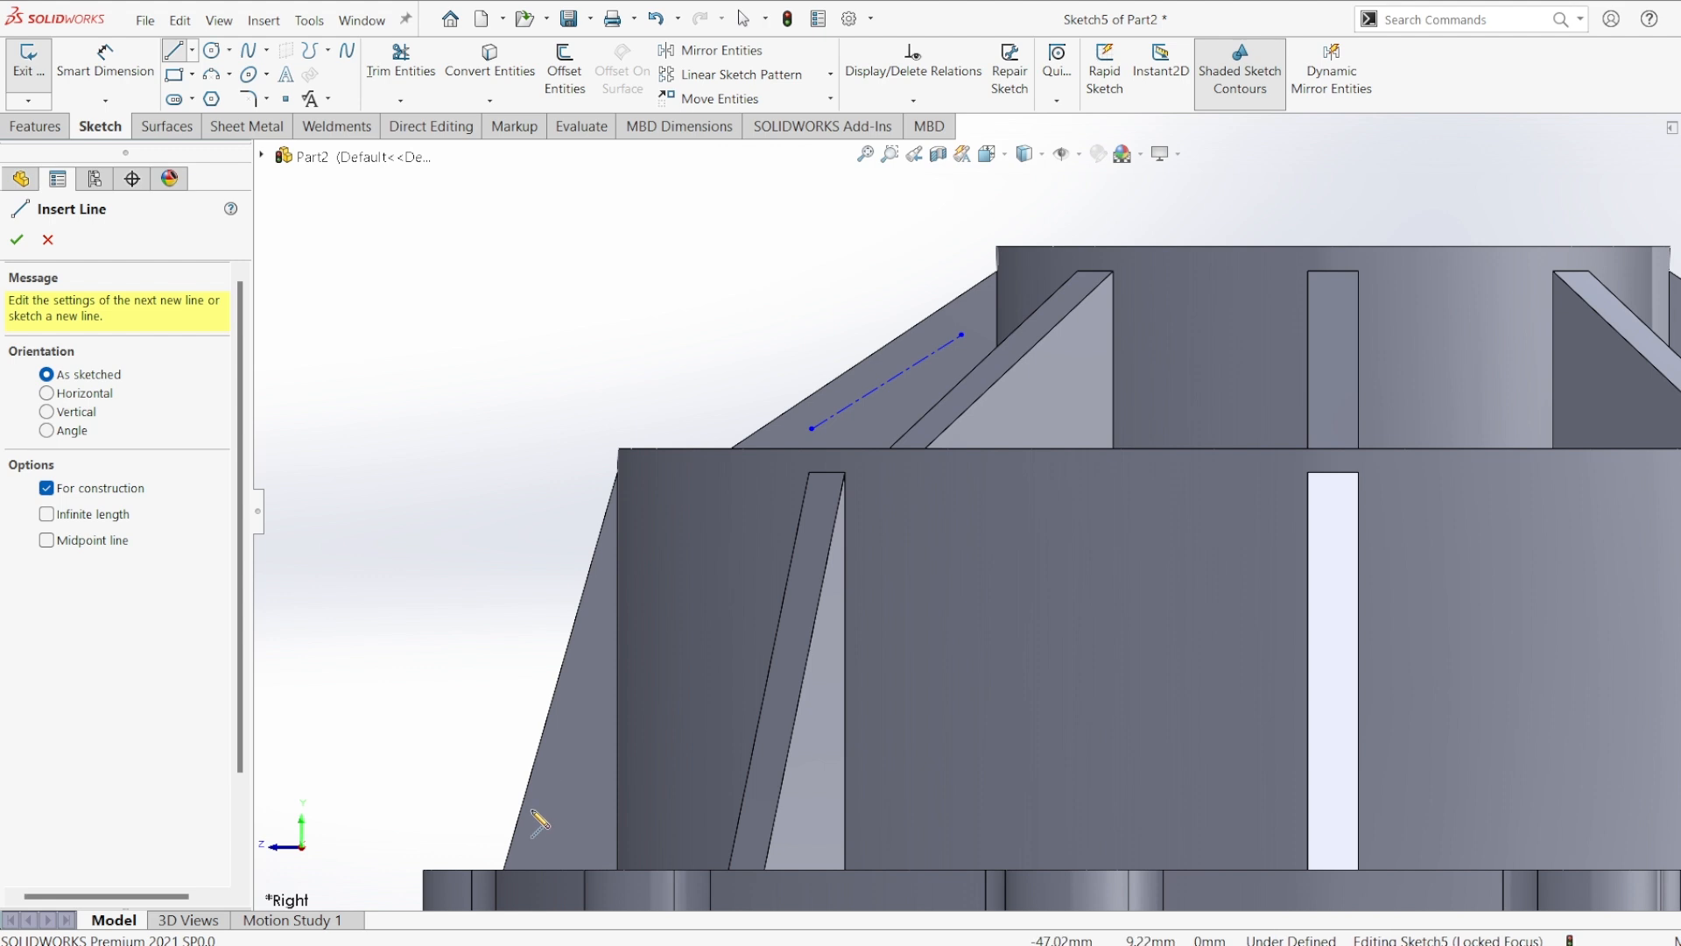
# - Sketch a second slanted construction line about 14.6 mm long inside the outer rib, starting near its foot
pyautogui.click(535, 854)
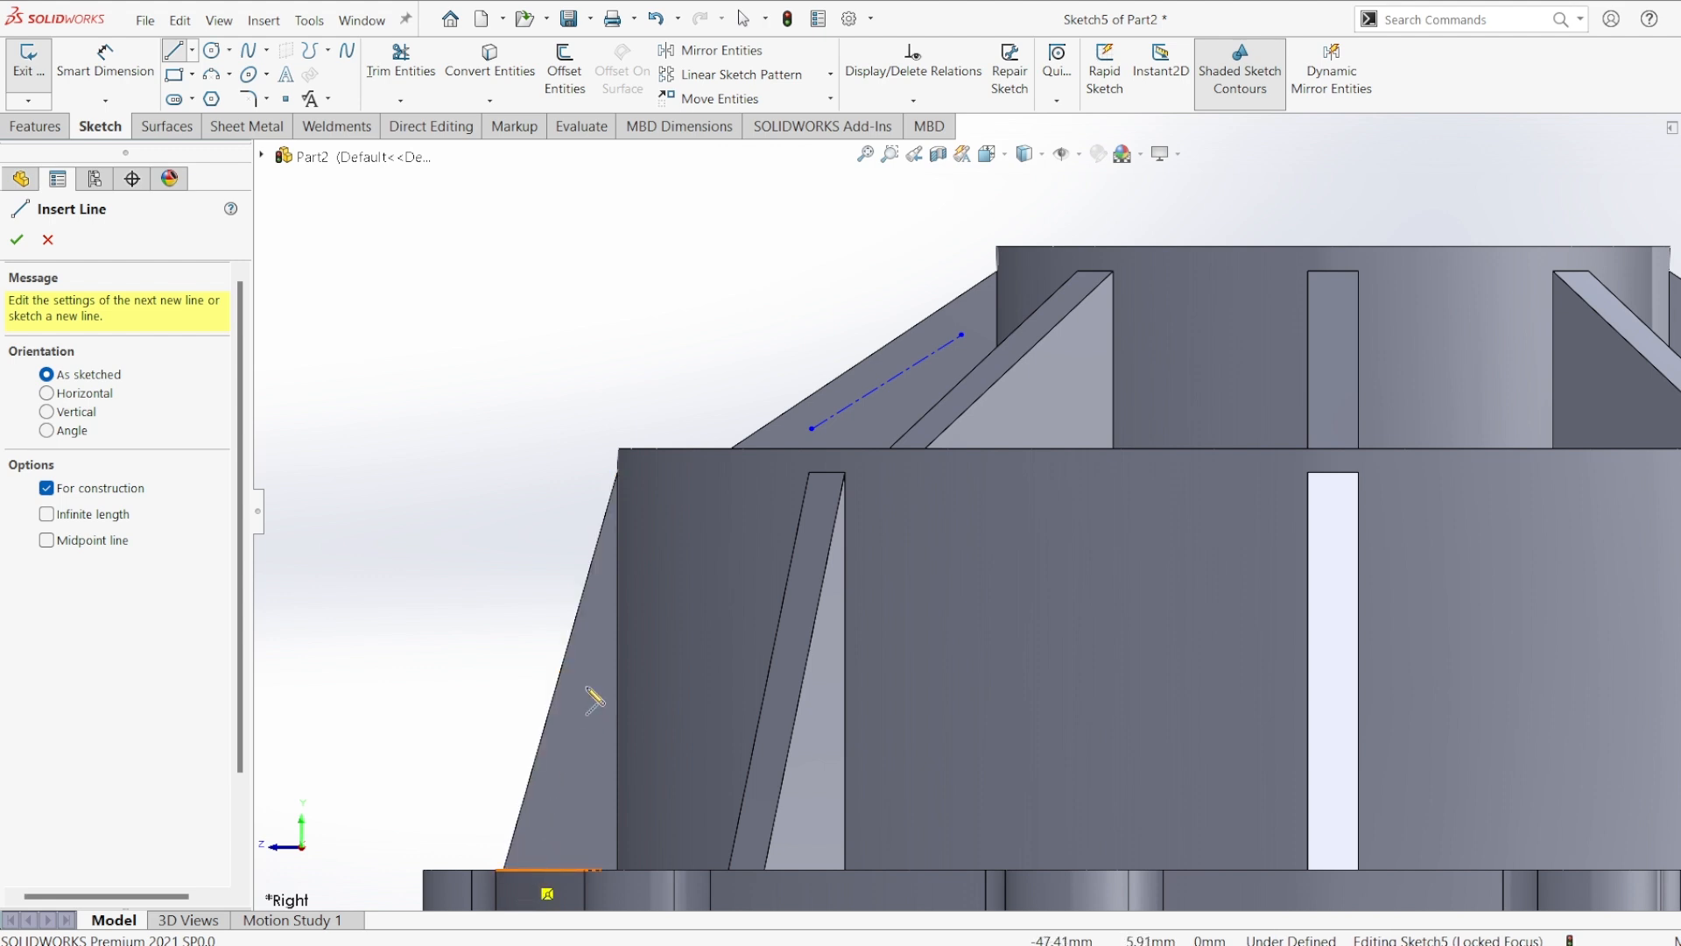
pyautogui.click(600, 618)
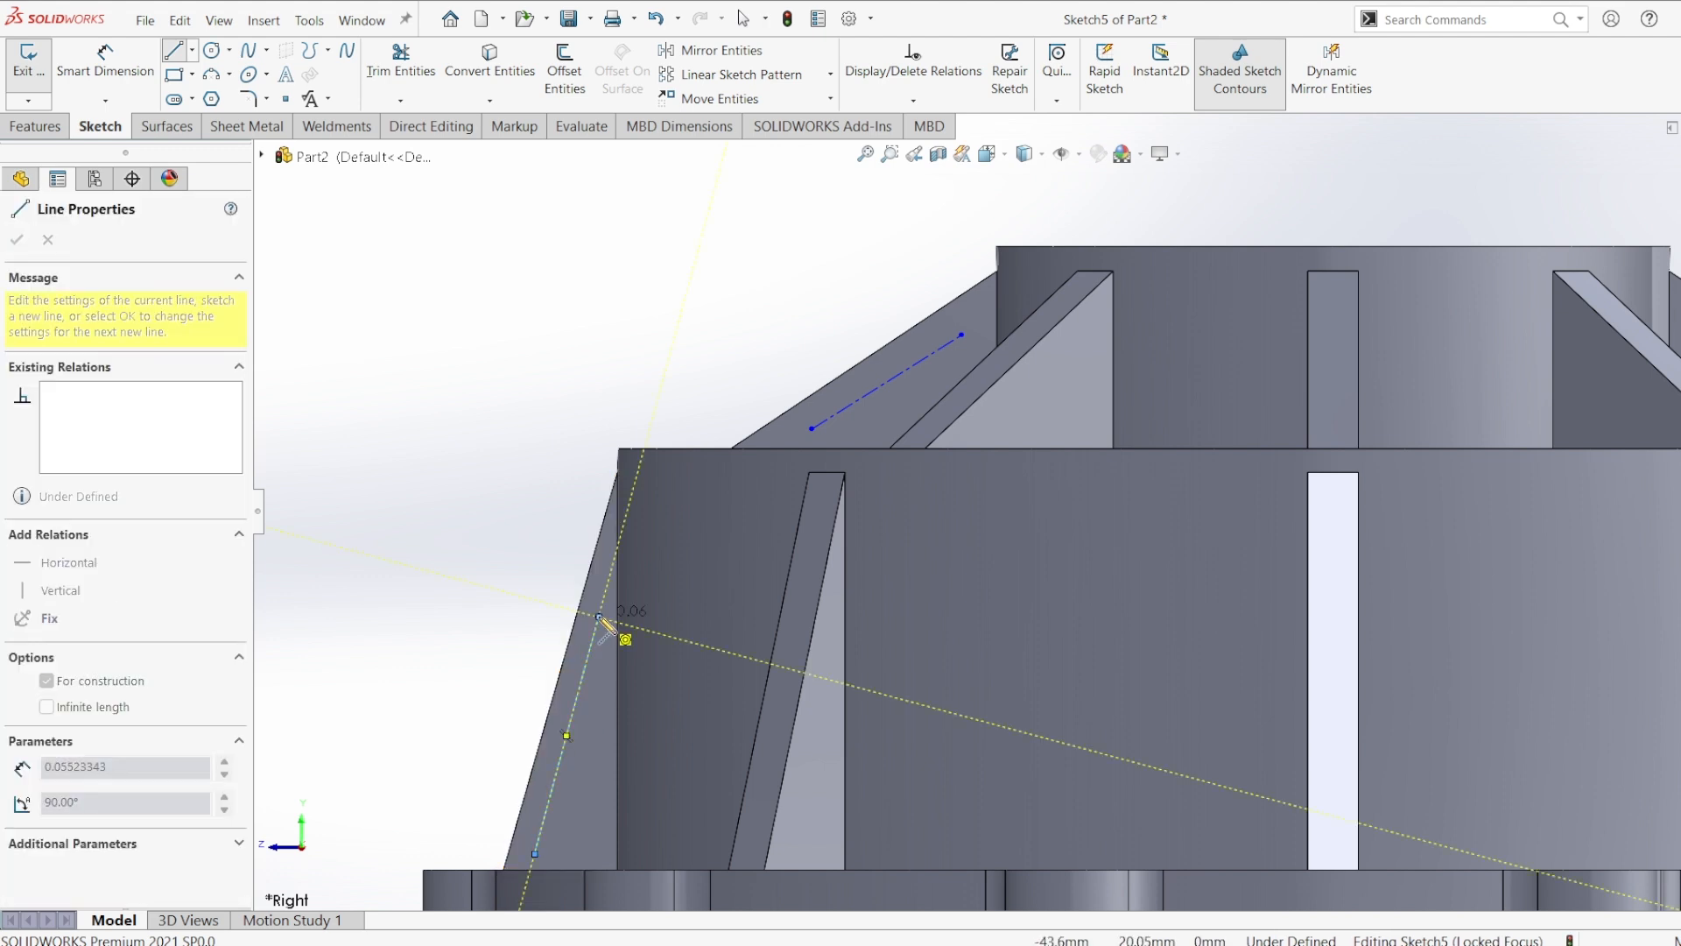
pyautogui.press('Escape')
pyautogui.press('Escape')
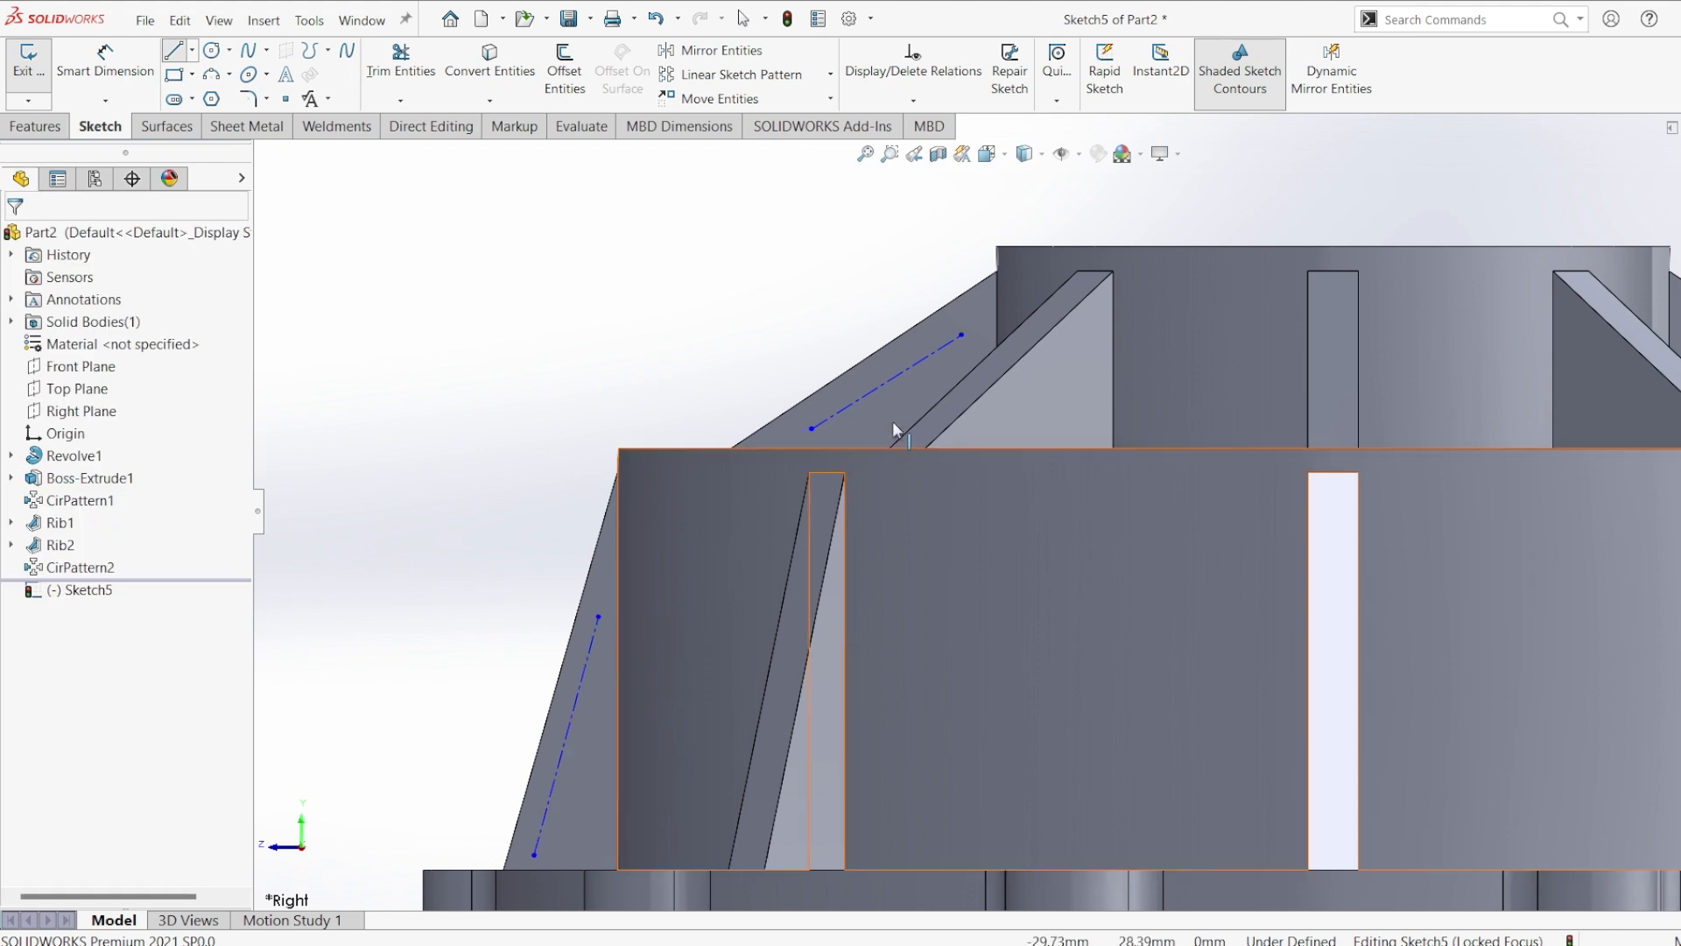
# - Make the upper and outer construction lines parallel to the sloped edges of their respective ribs
pyautogui.click(901, 338)
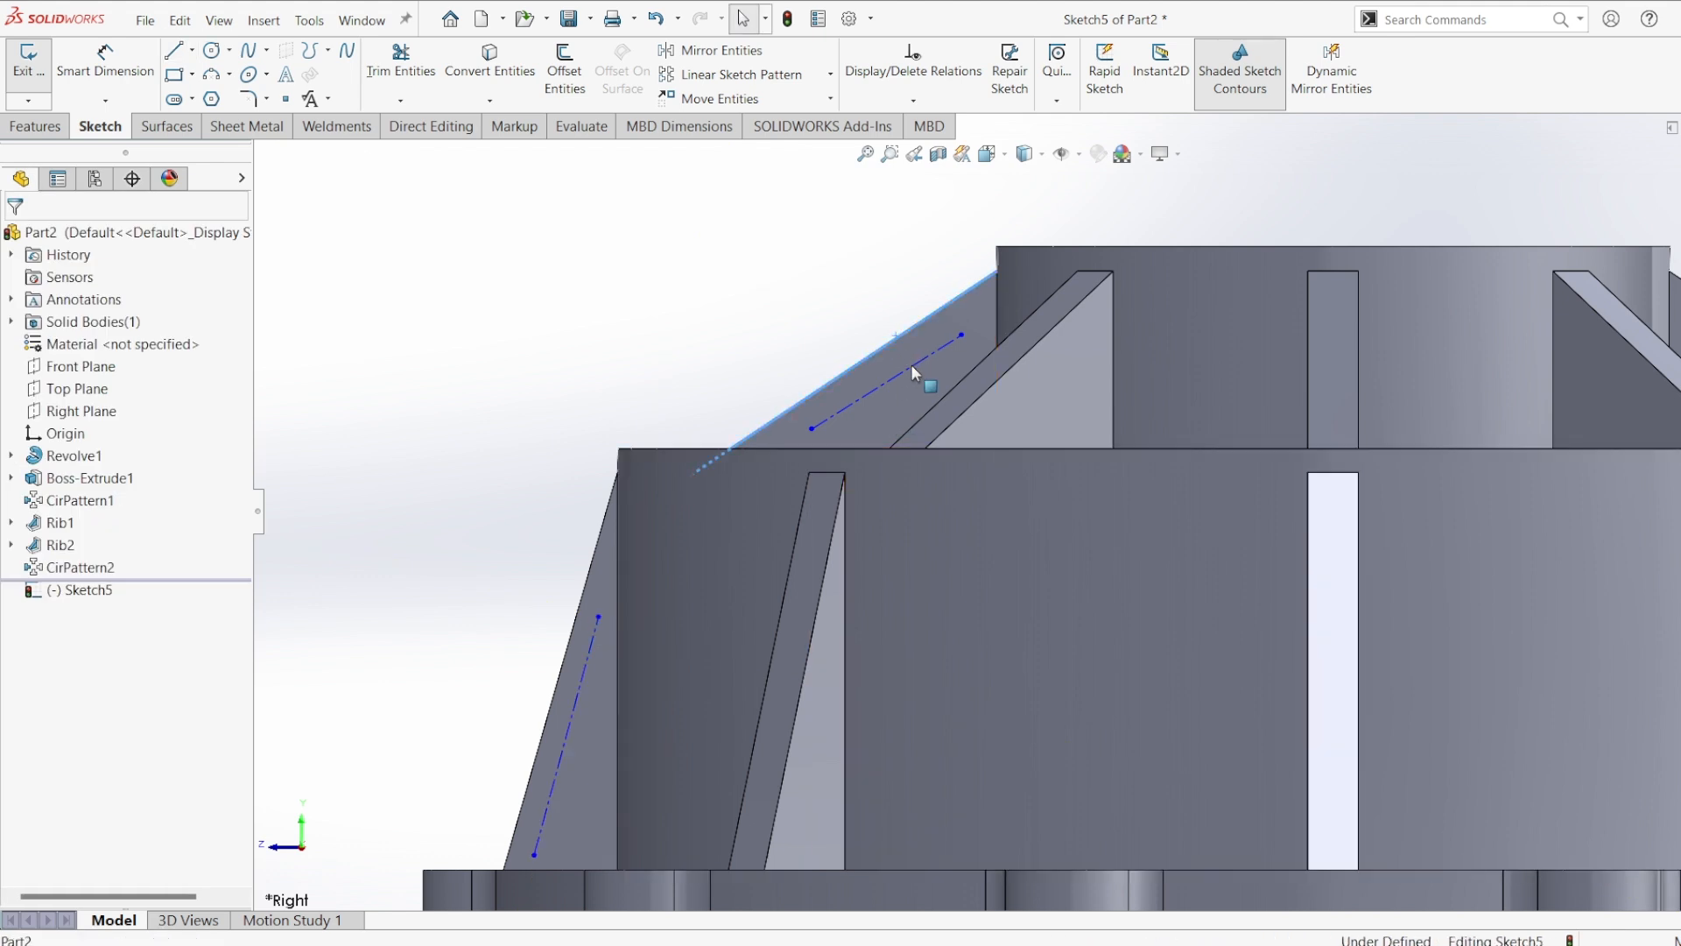
pyautogui.keyDown('ctrl'); pyautogui.click(913, 373); pyautogui.keyUp('ctrl')
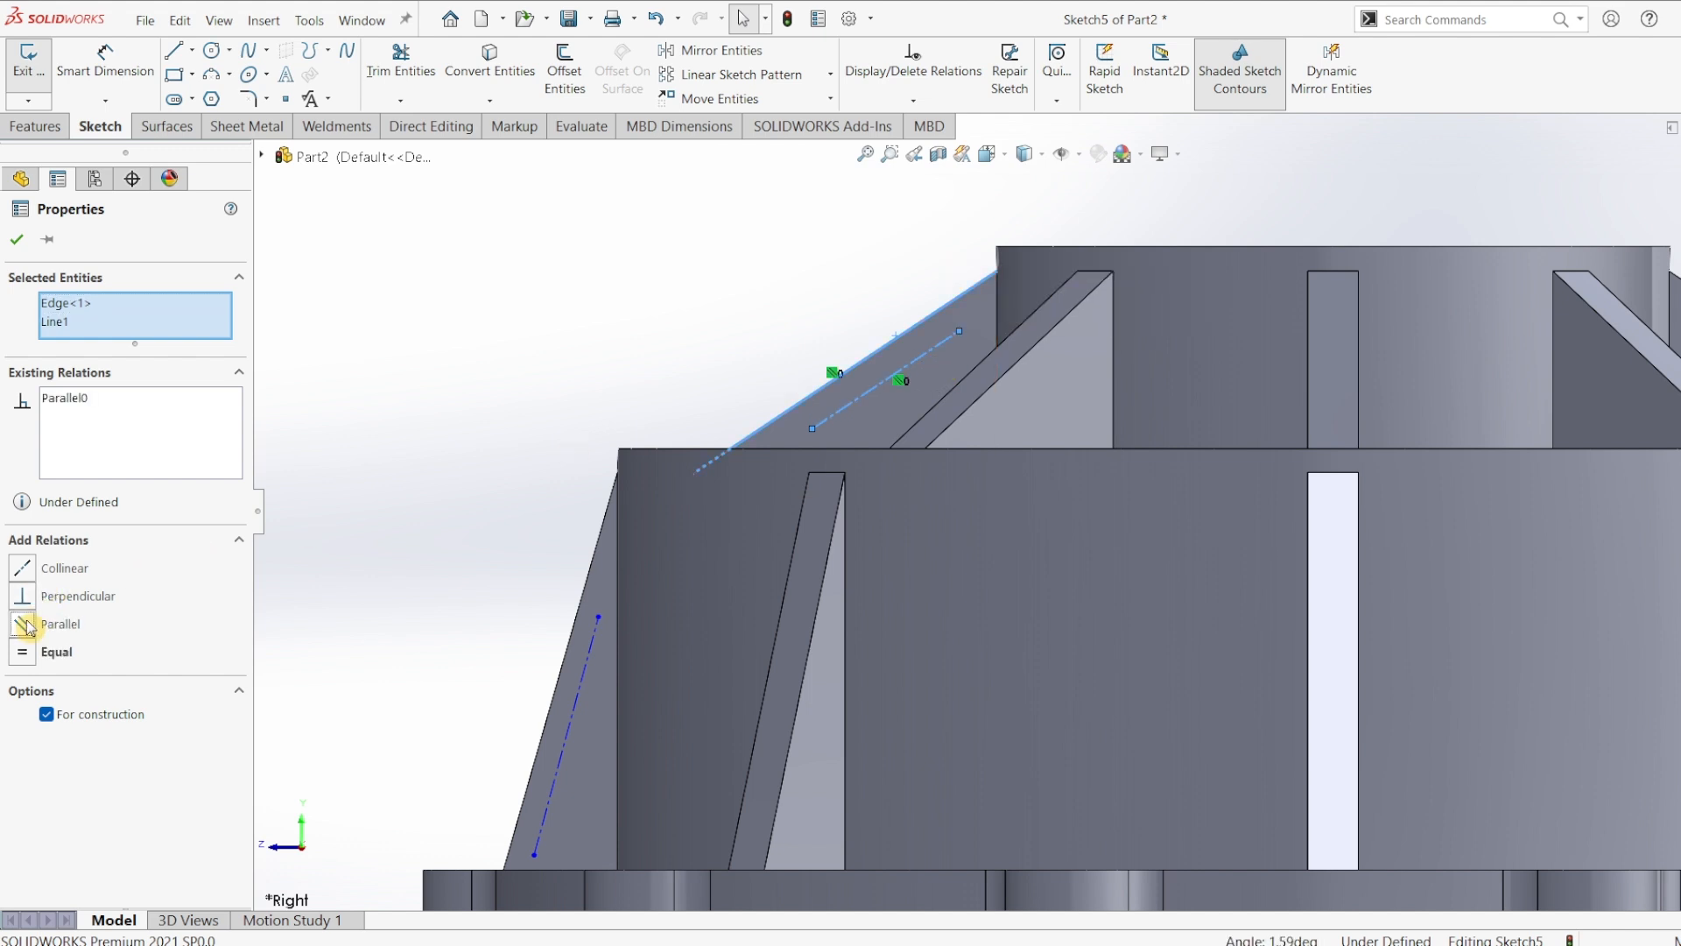
pyautogui.click(425, 501)
pyautogui.click(566, 646)
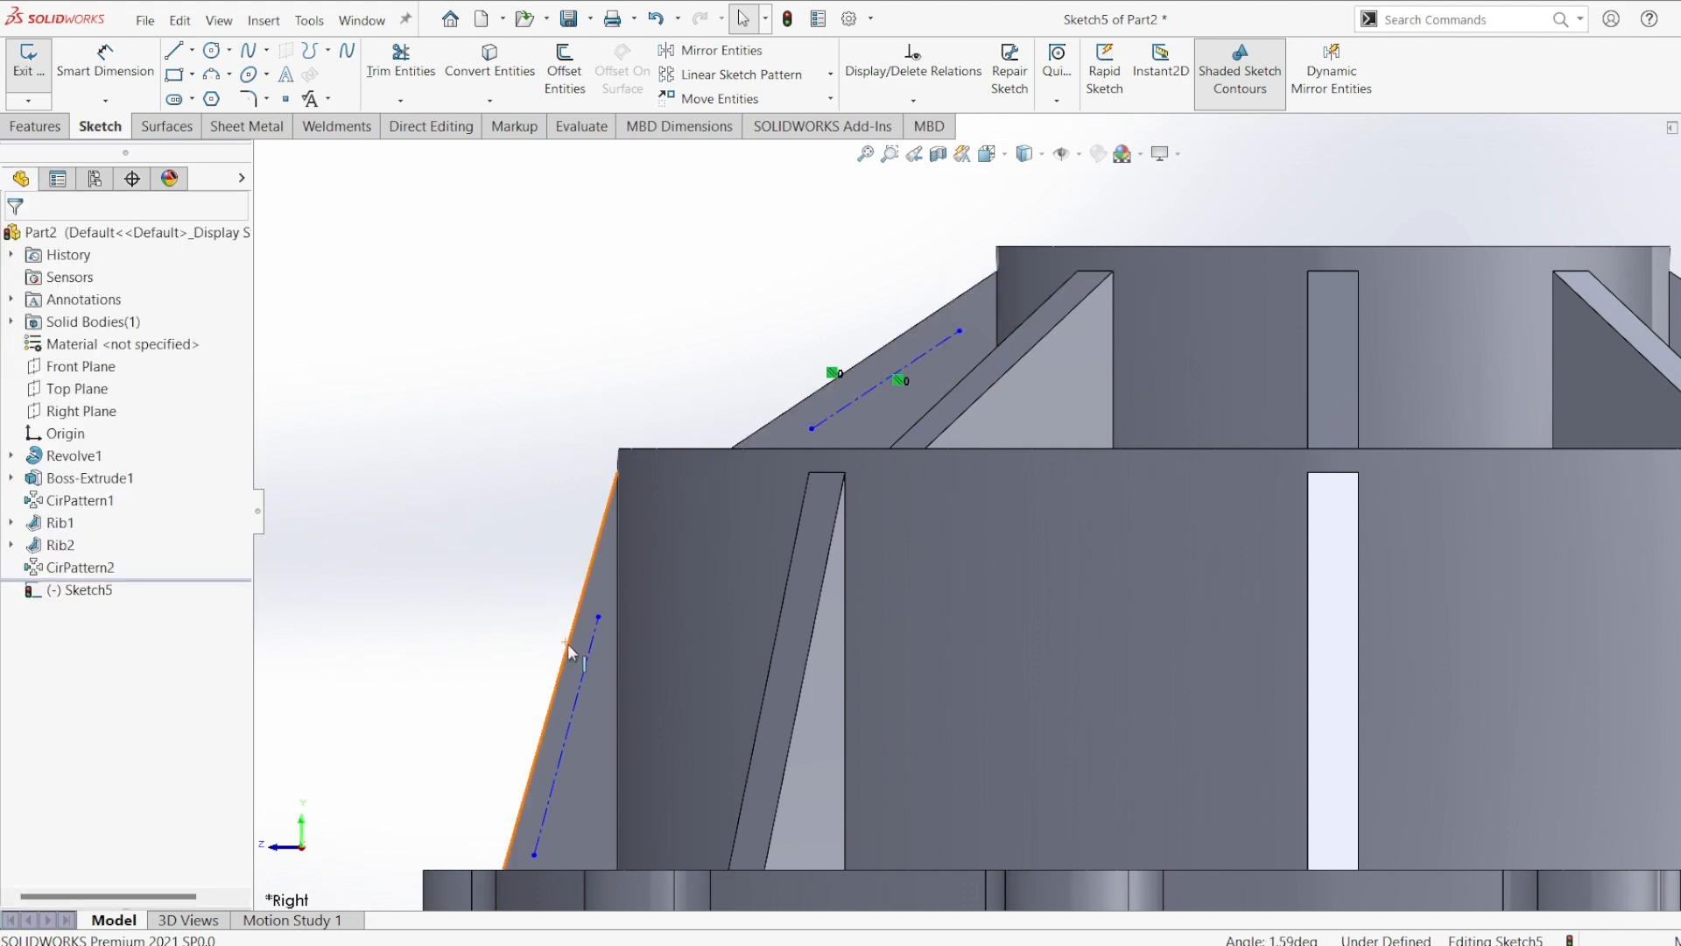
pyautogui.keyDown('ctrl'); pyautogui.click(585, 658); pyautogui.keyUp('ctrl')
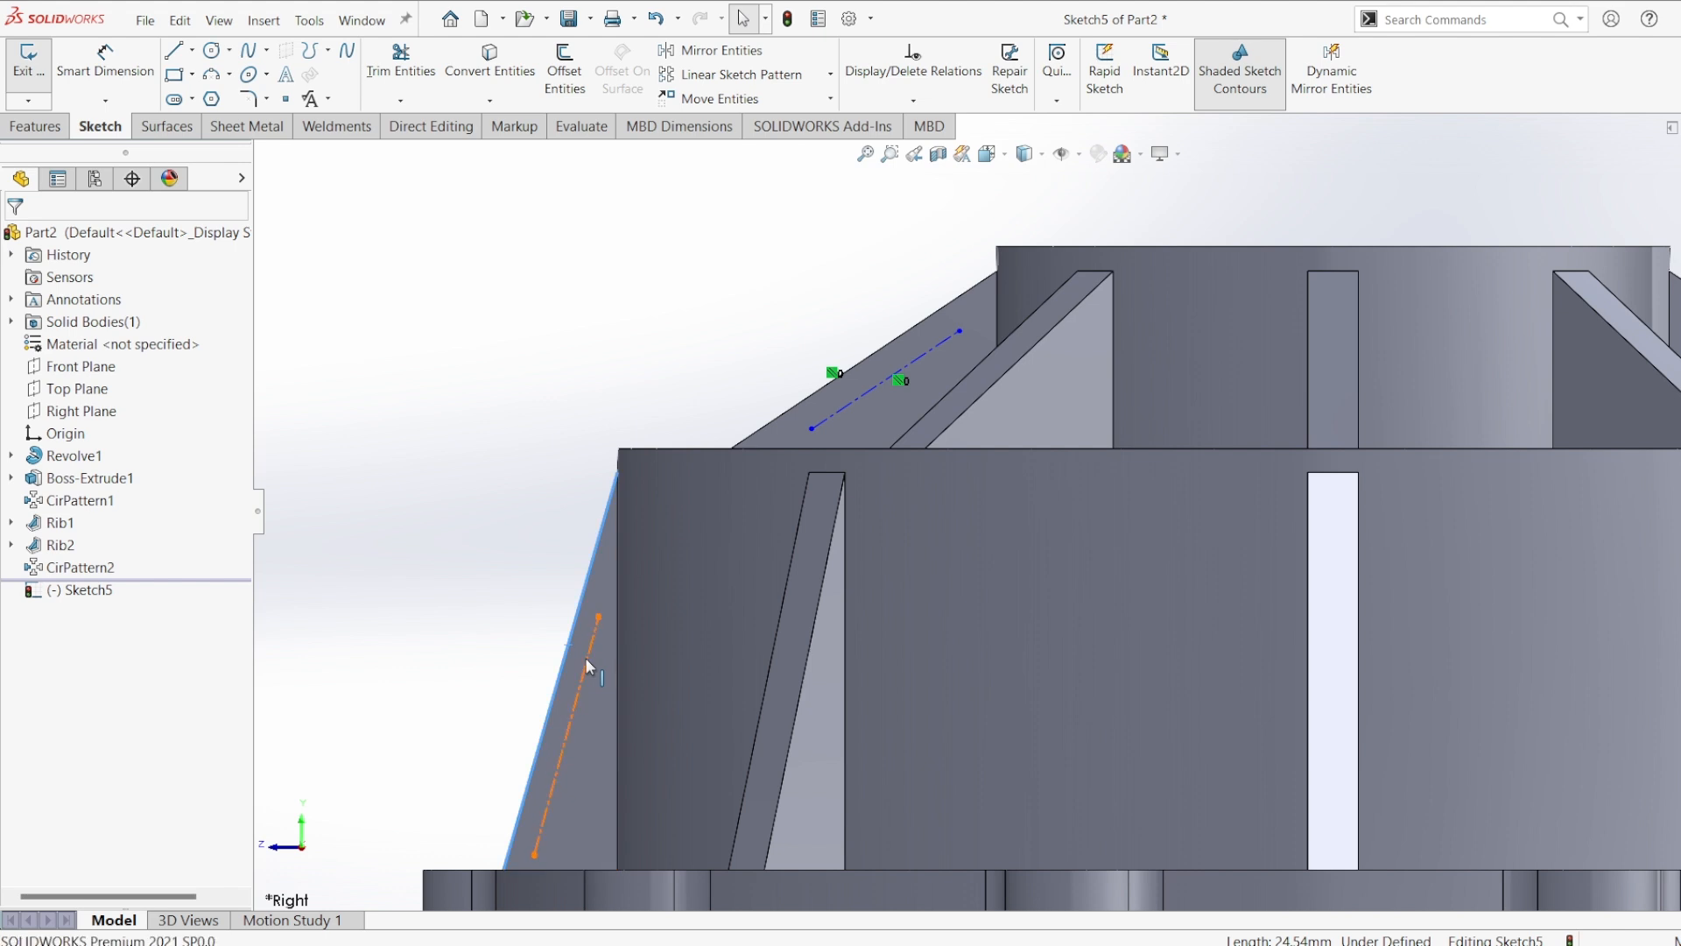
pyautogui.click(24, 627)
pyautogui.click(17, 239)
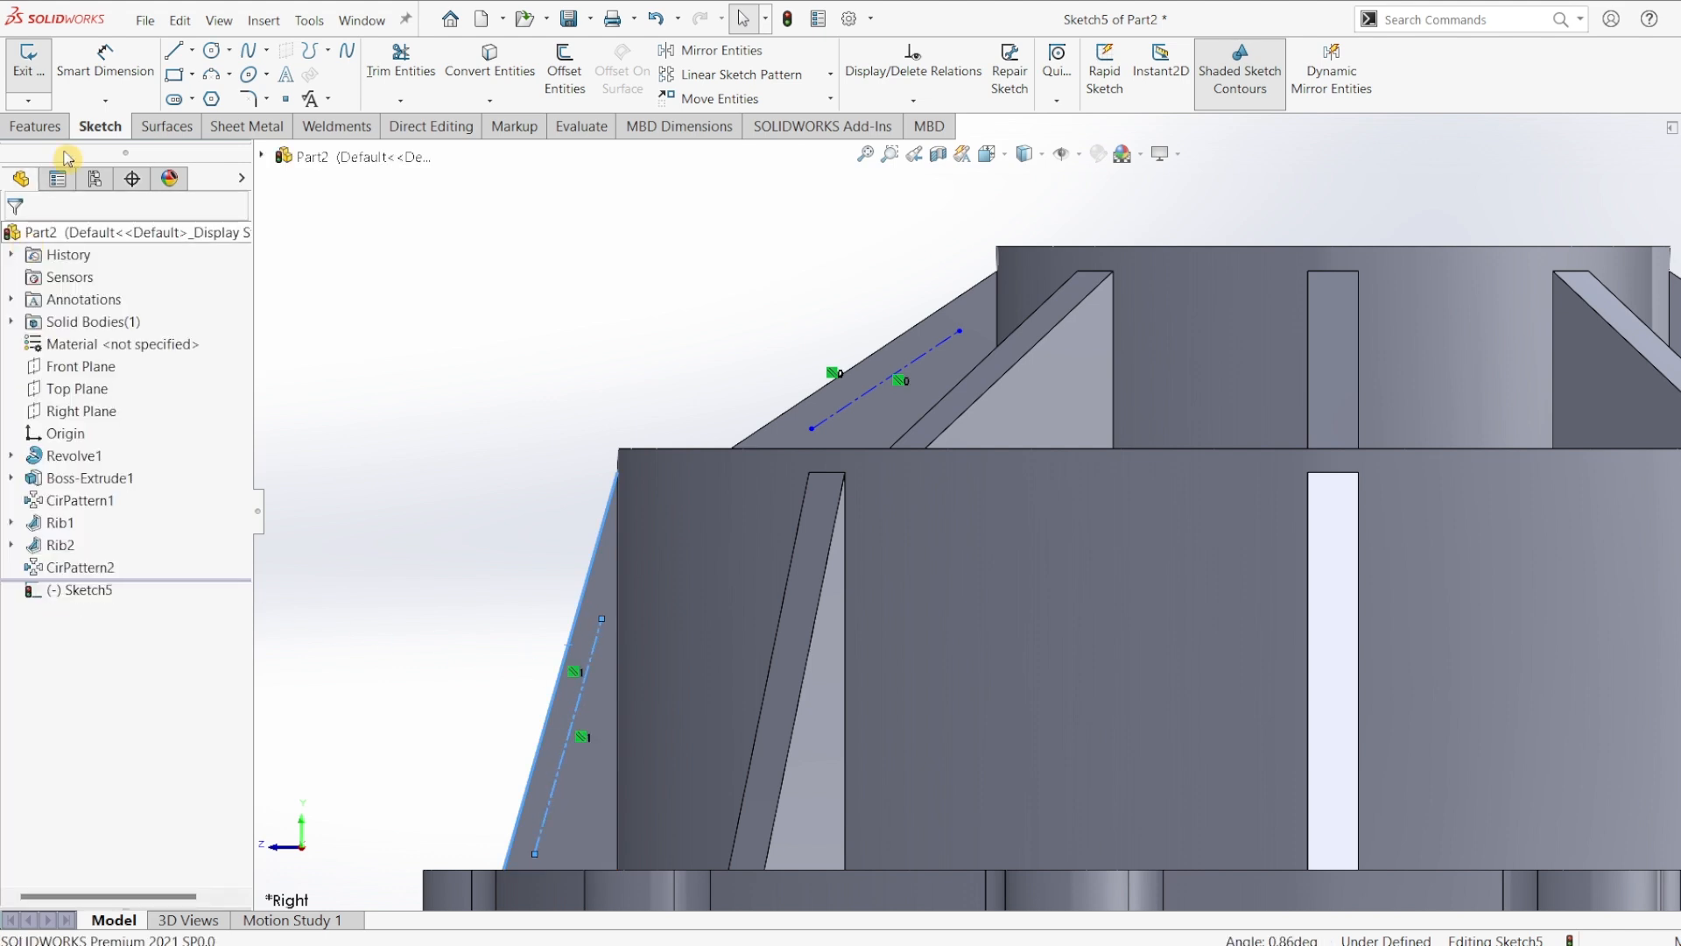
# - Dimension the upper construction line 1.5 mm from the upper rib's sloped edge
pyautogui.click(123, 64)
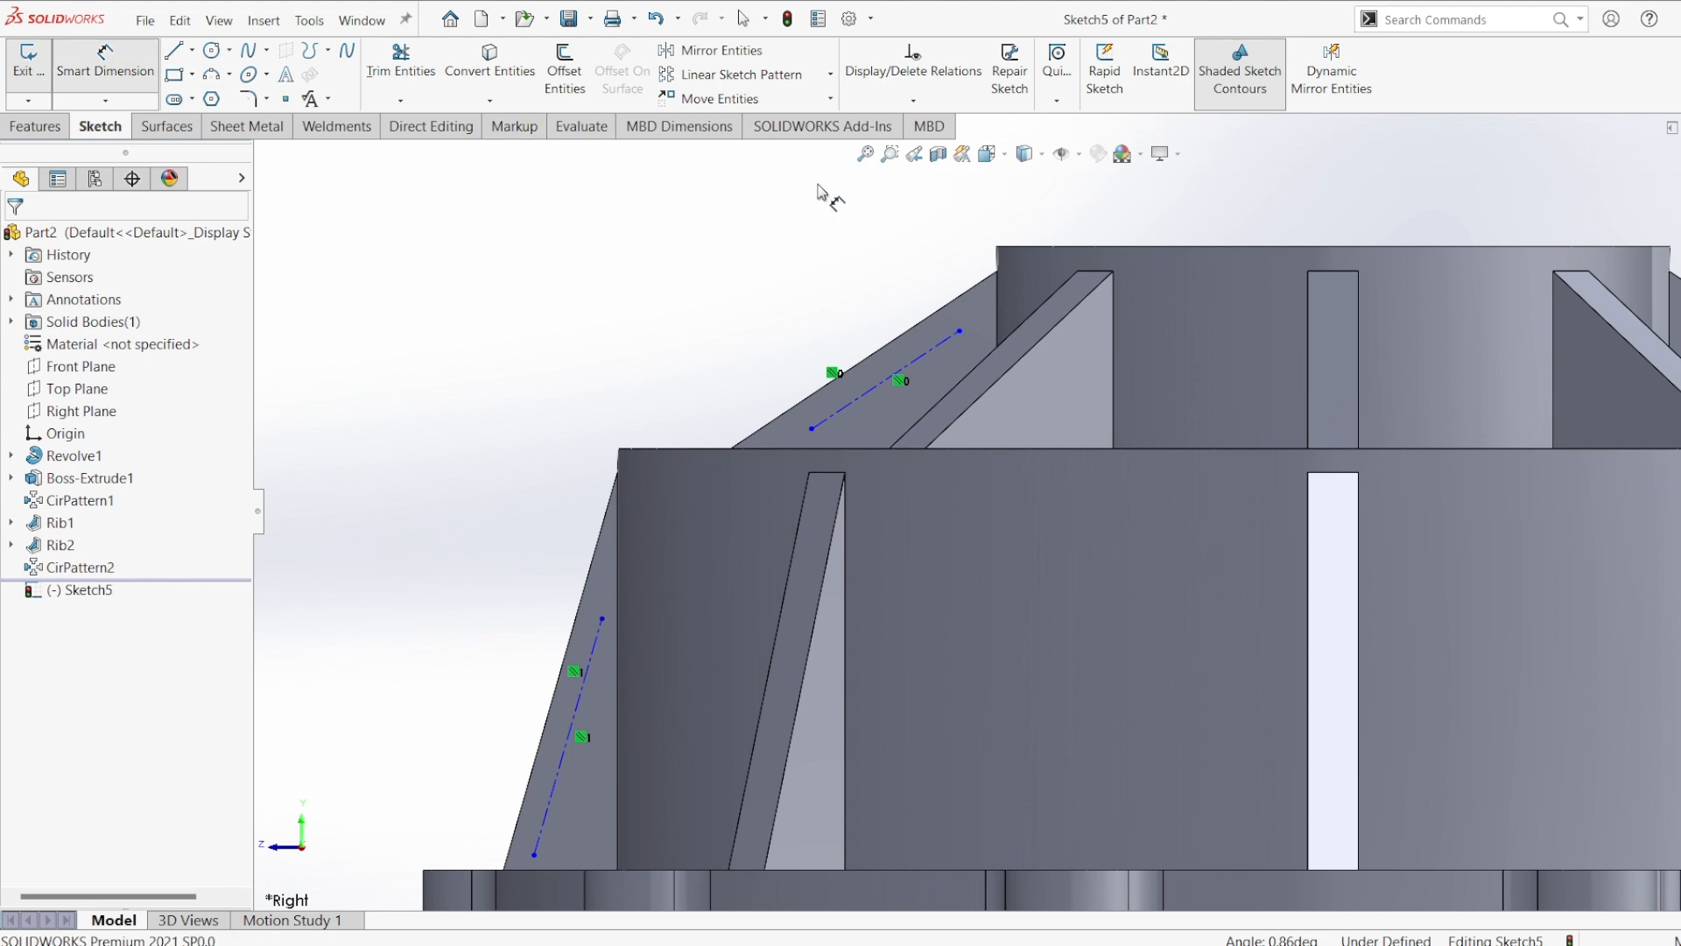
pyautogui.click(907, 333)
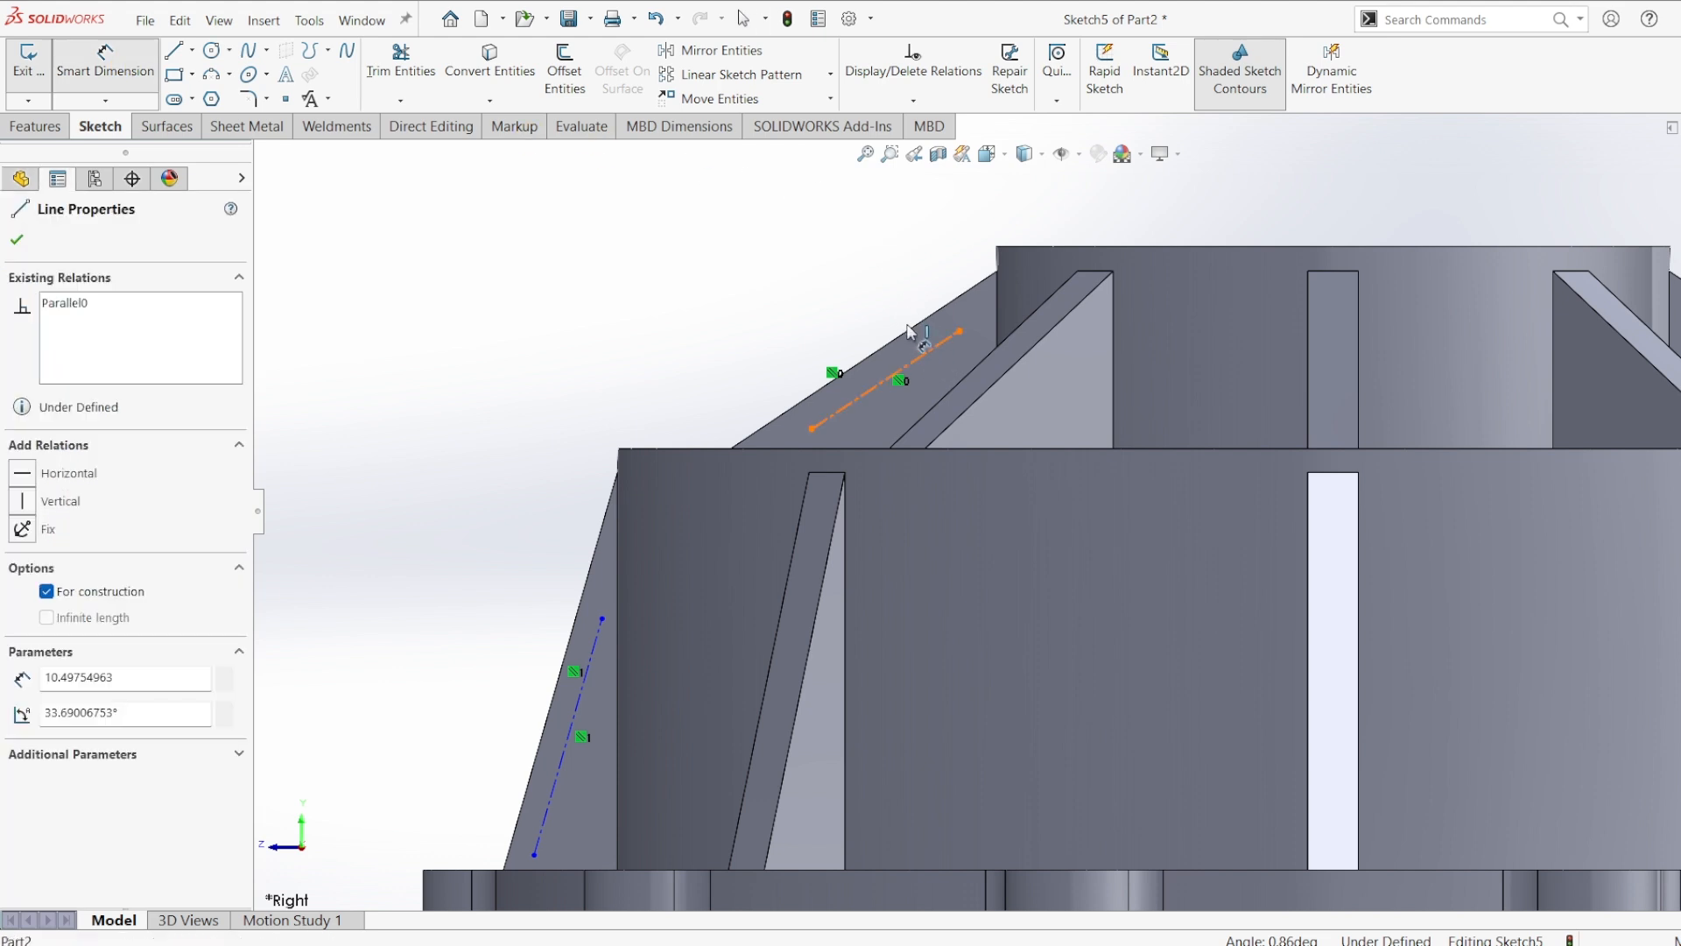
pyautogui.click(968, 294)
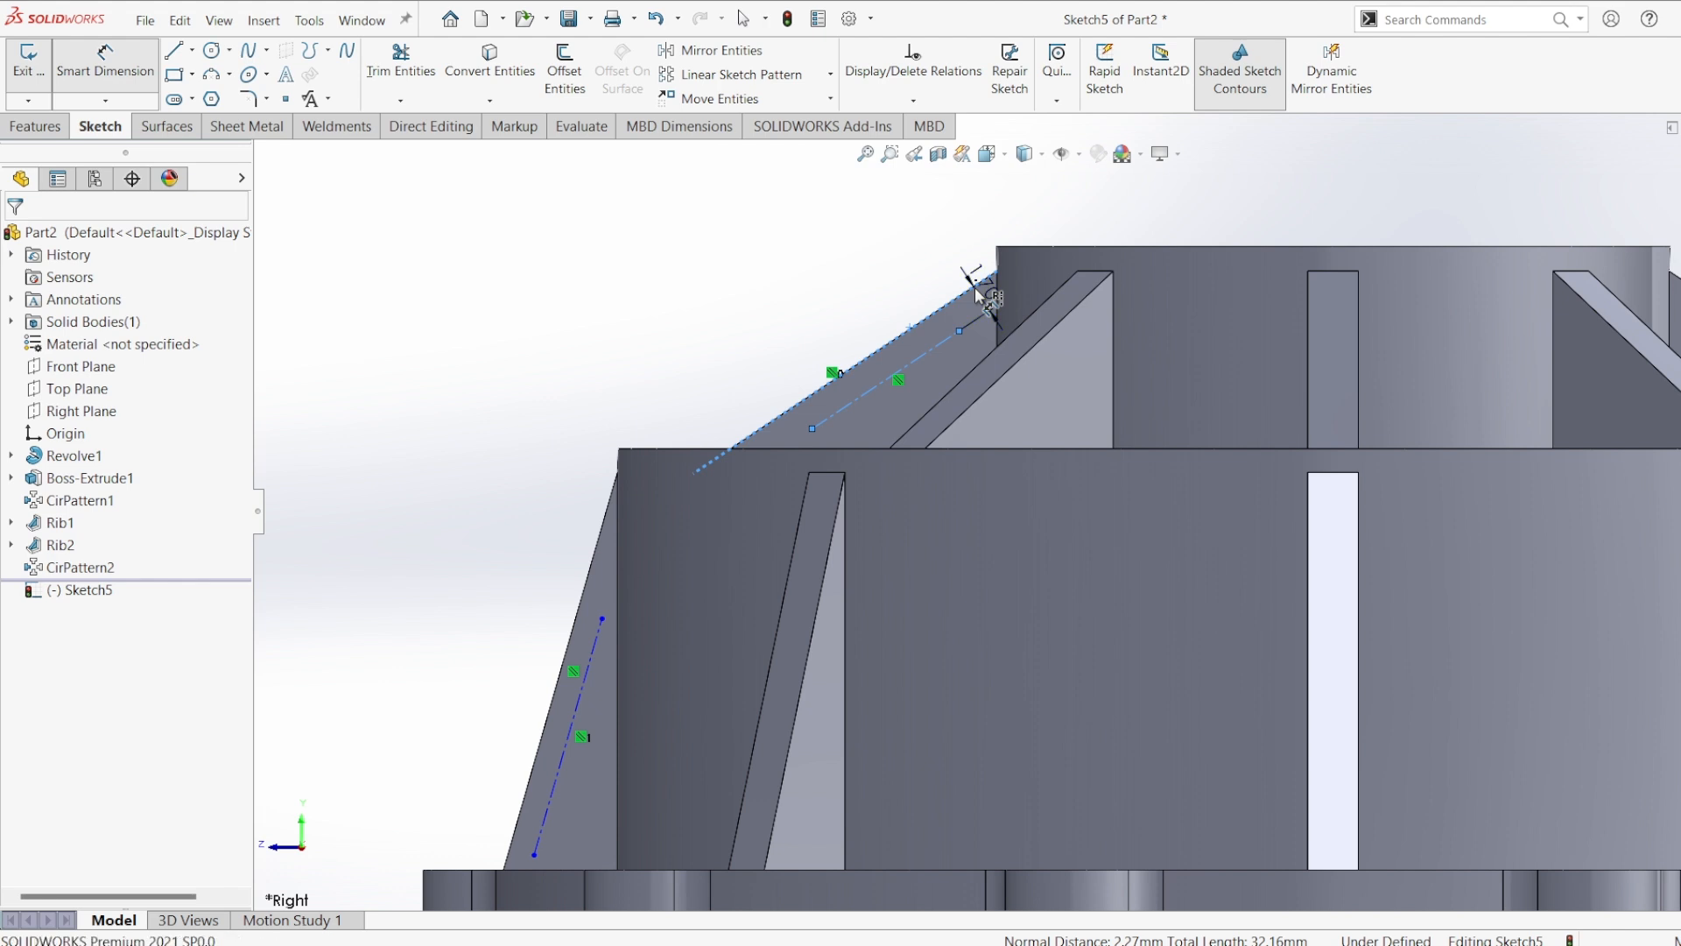
pyautogui.click(977, 292)
pyautogui.write('1.5')
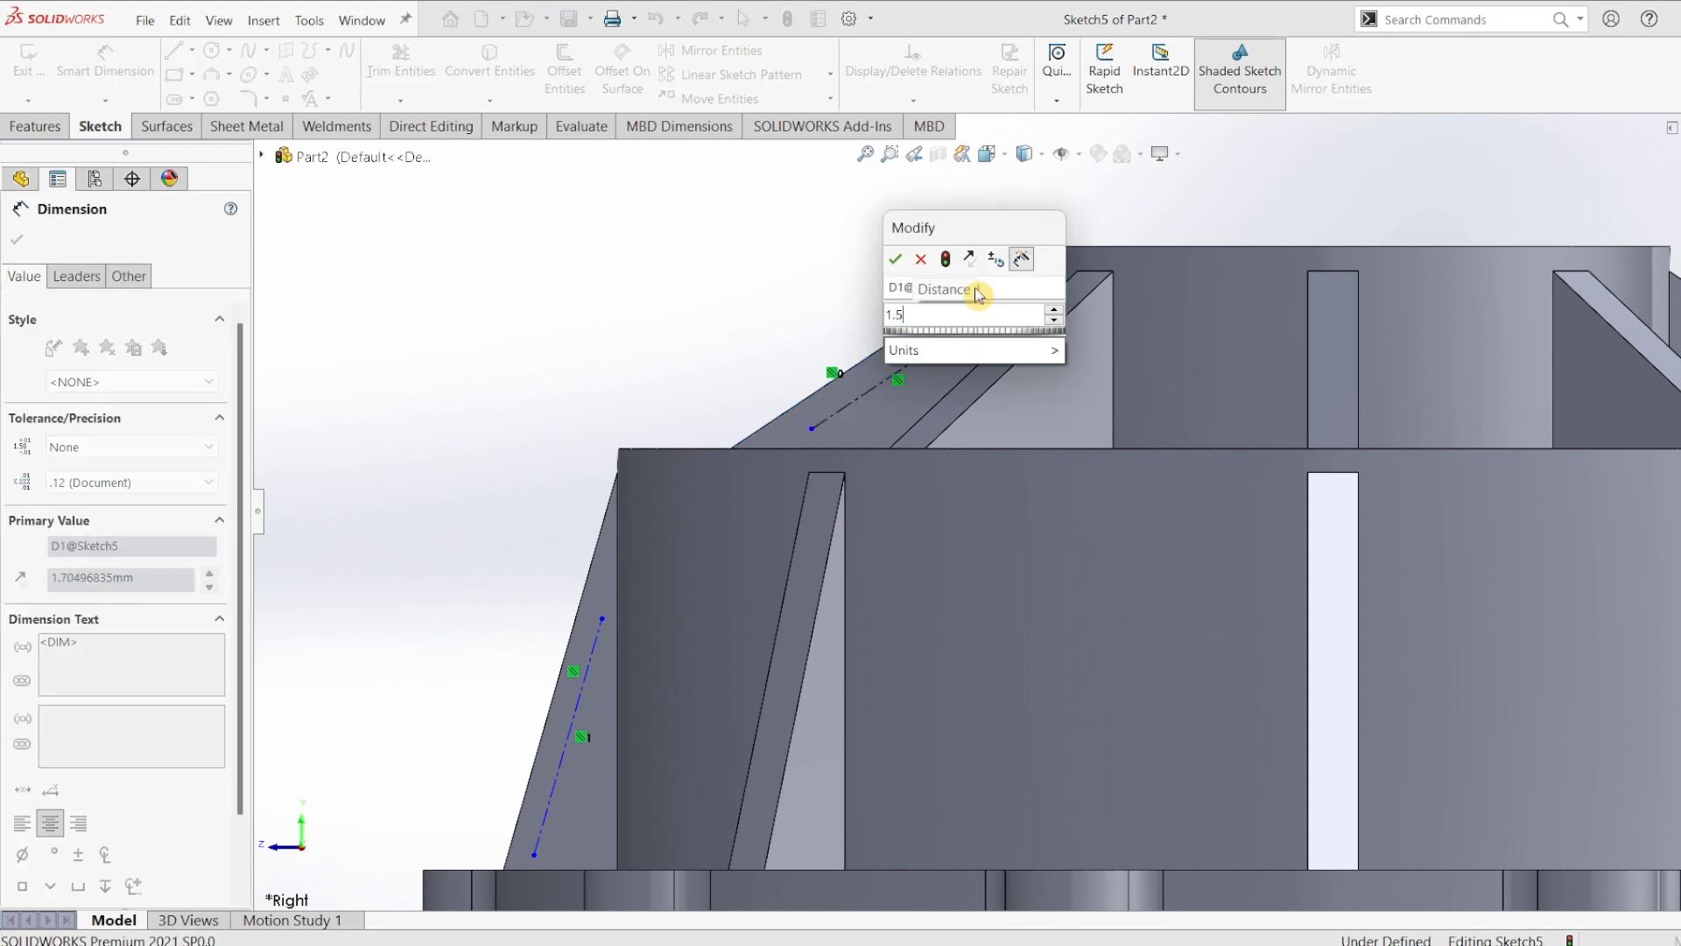
pyautogui.press('Return')
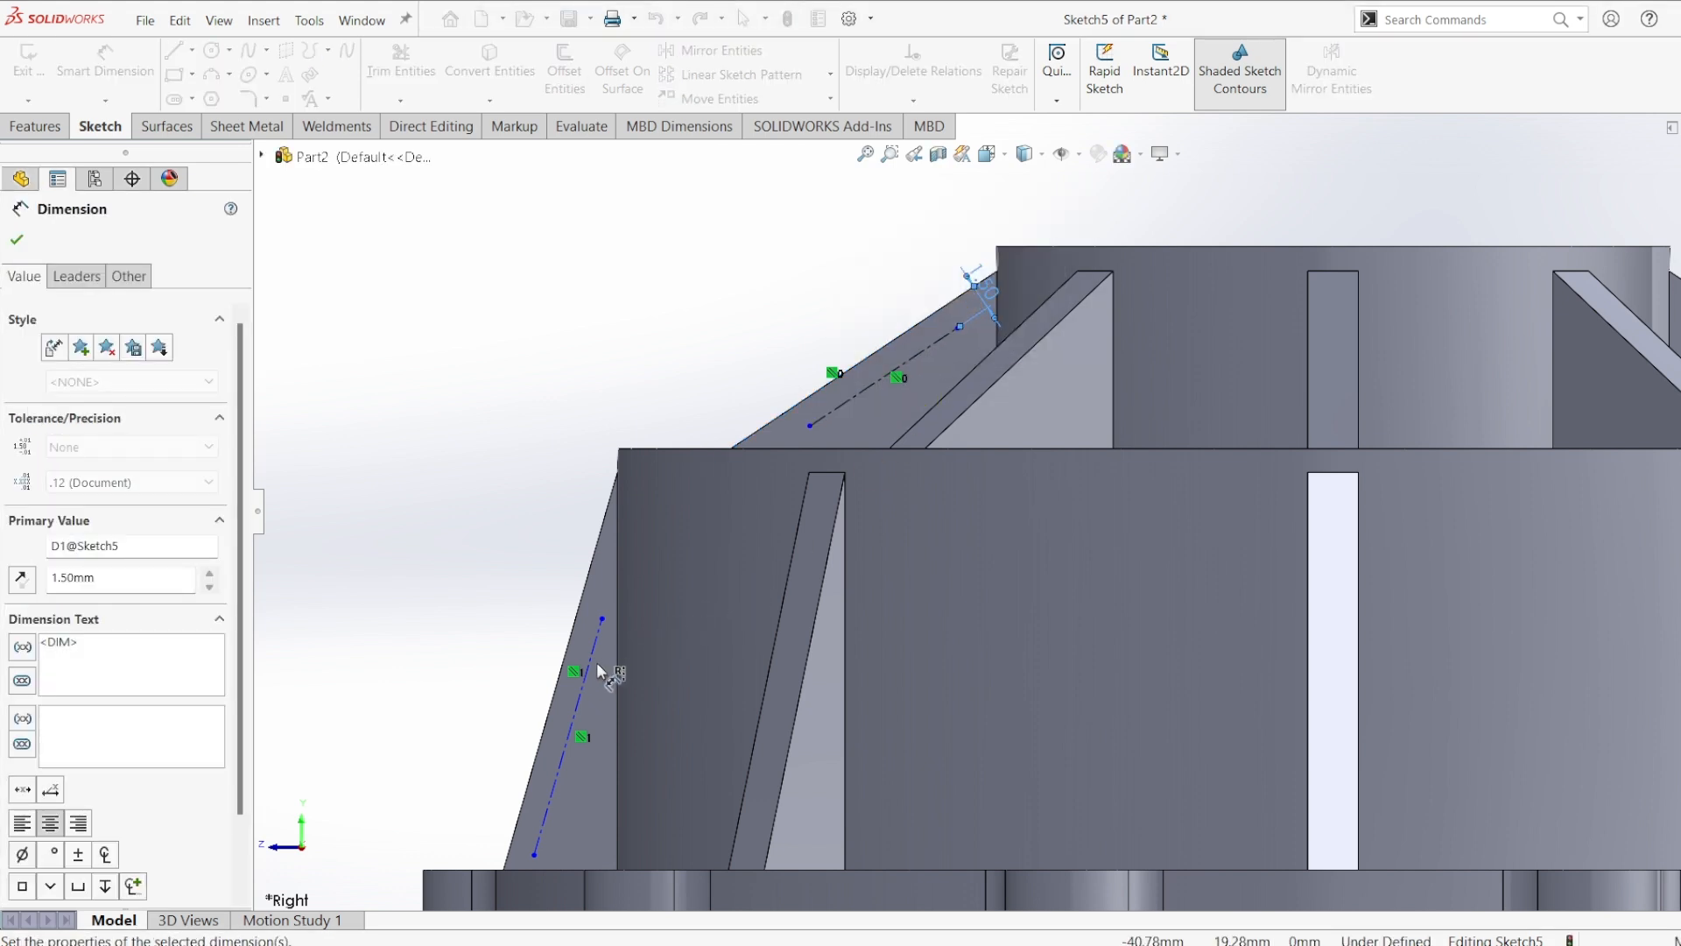
# - Dimension the outer construction line 1.5 mm from the outer rib's sloped edge
pyautogui.click(590, 675)
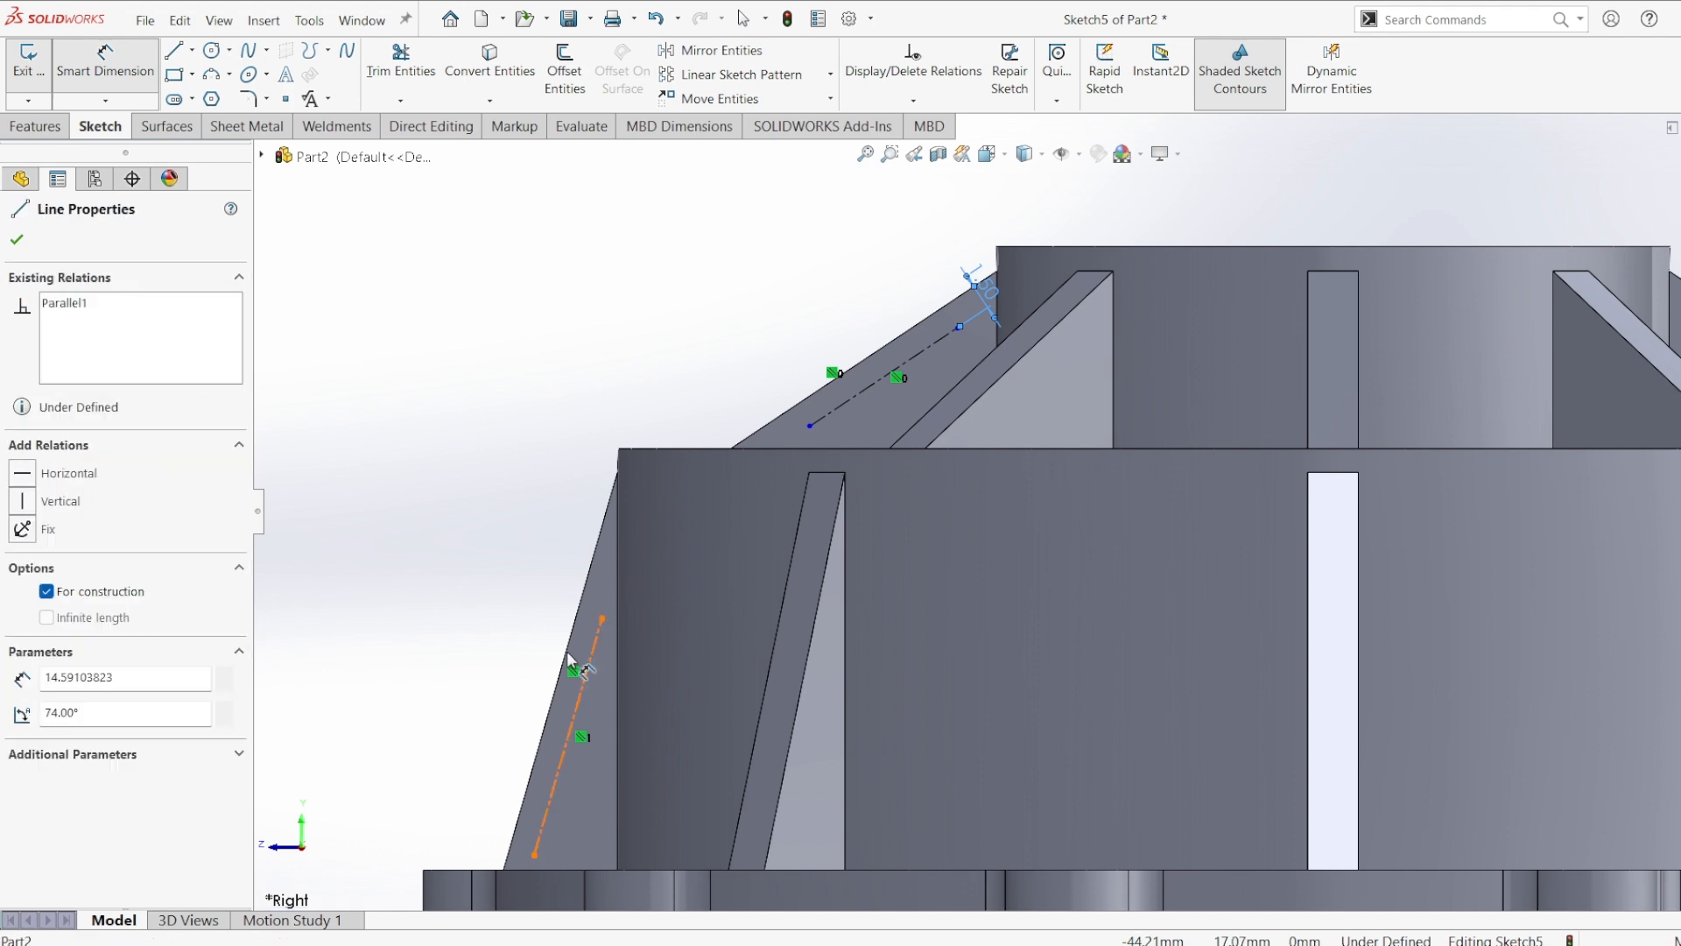
pyautogui.click(568, 659)
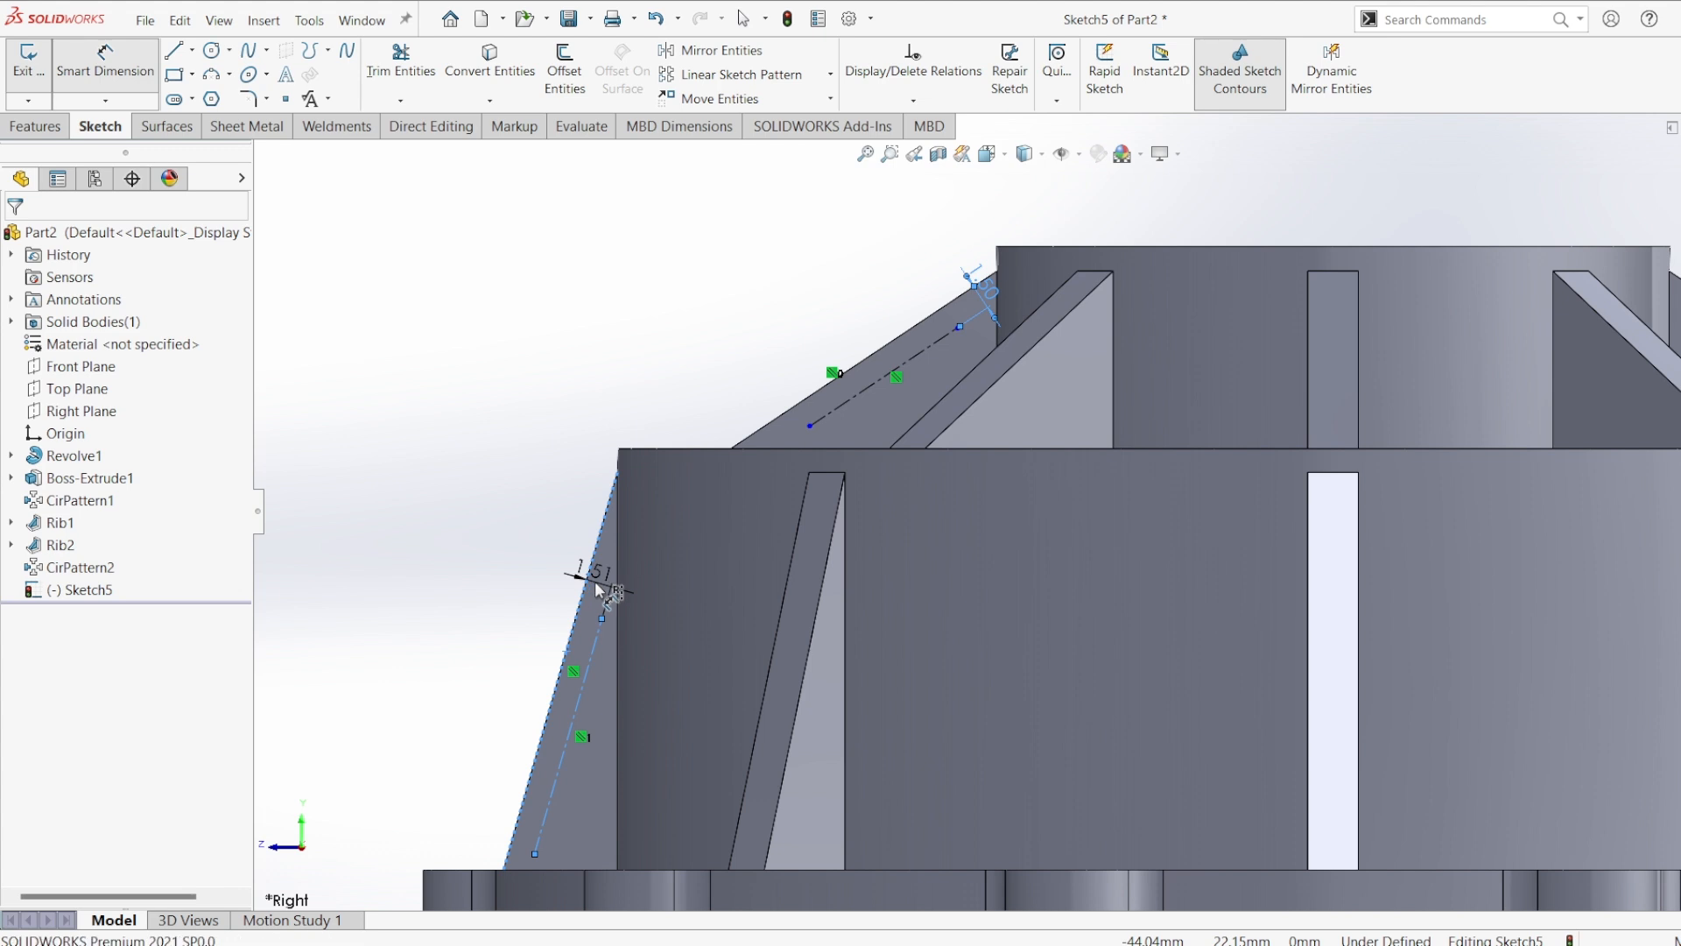
pyautogui.click(599, 590)
pyautogui.write('1.5')
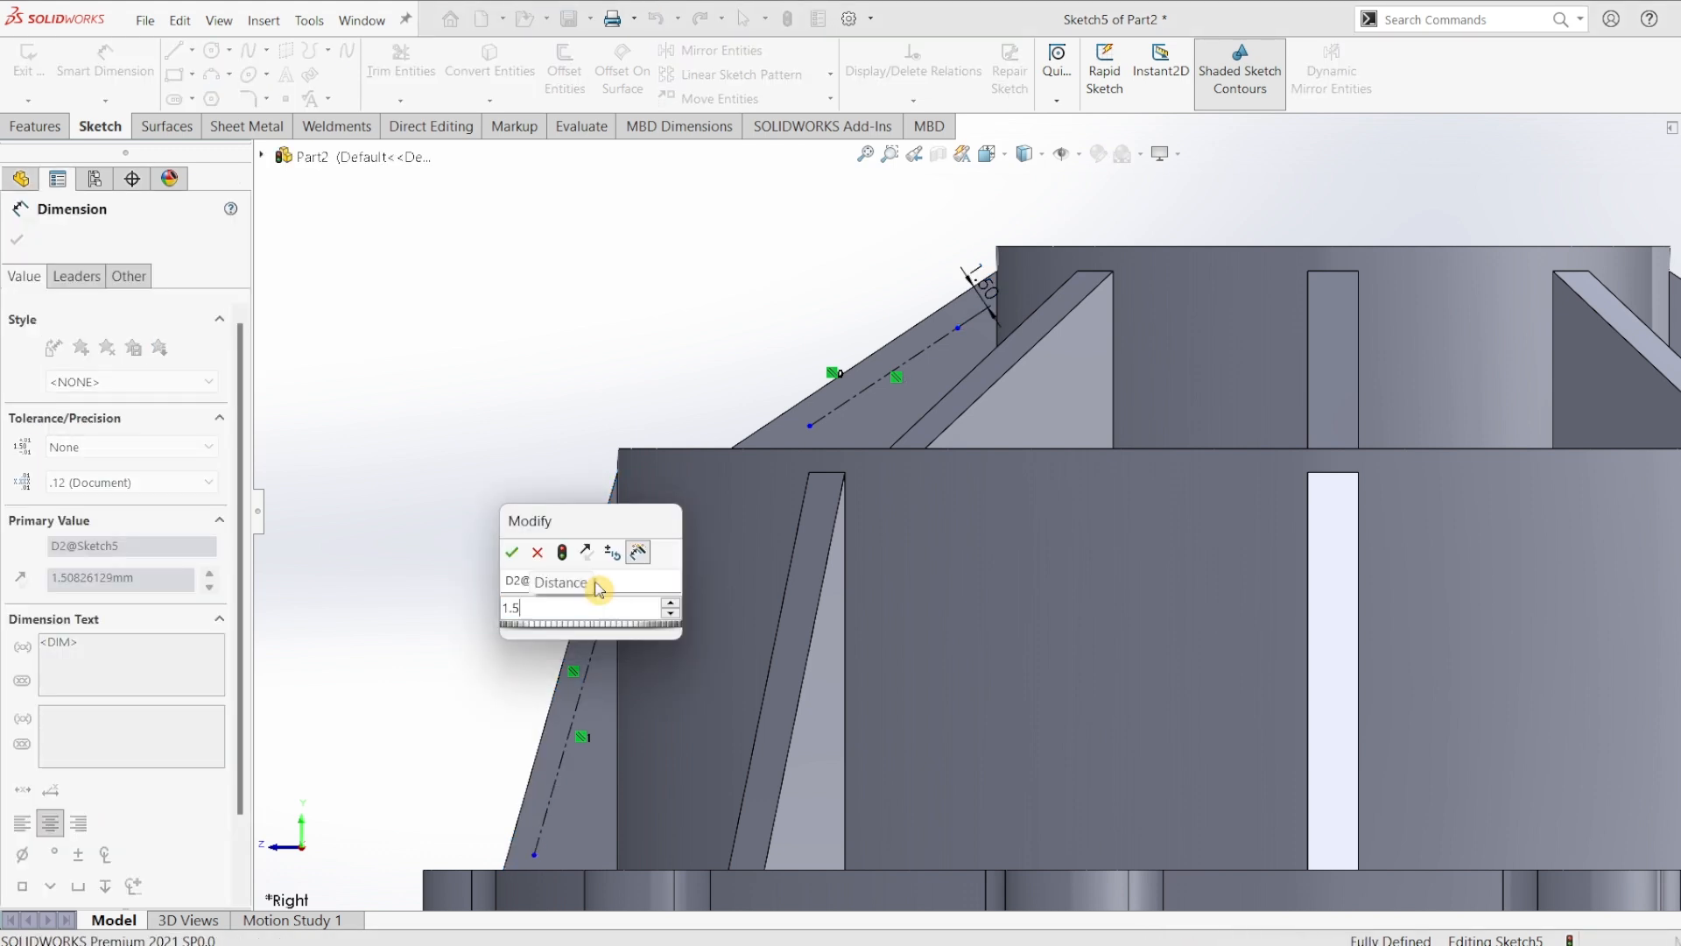
pyautogui.press('Return')
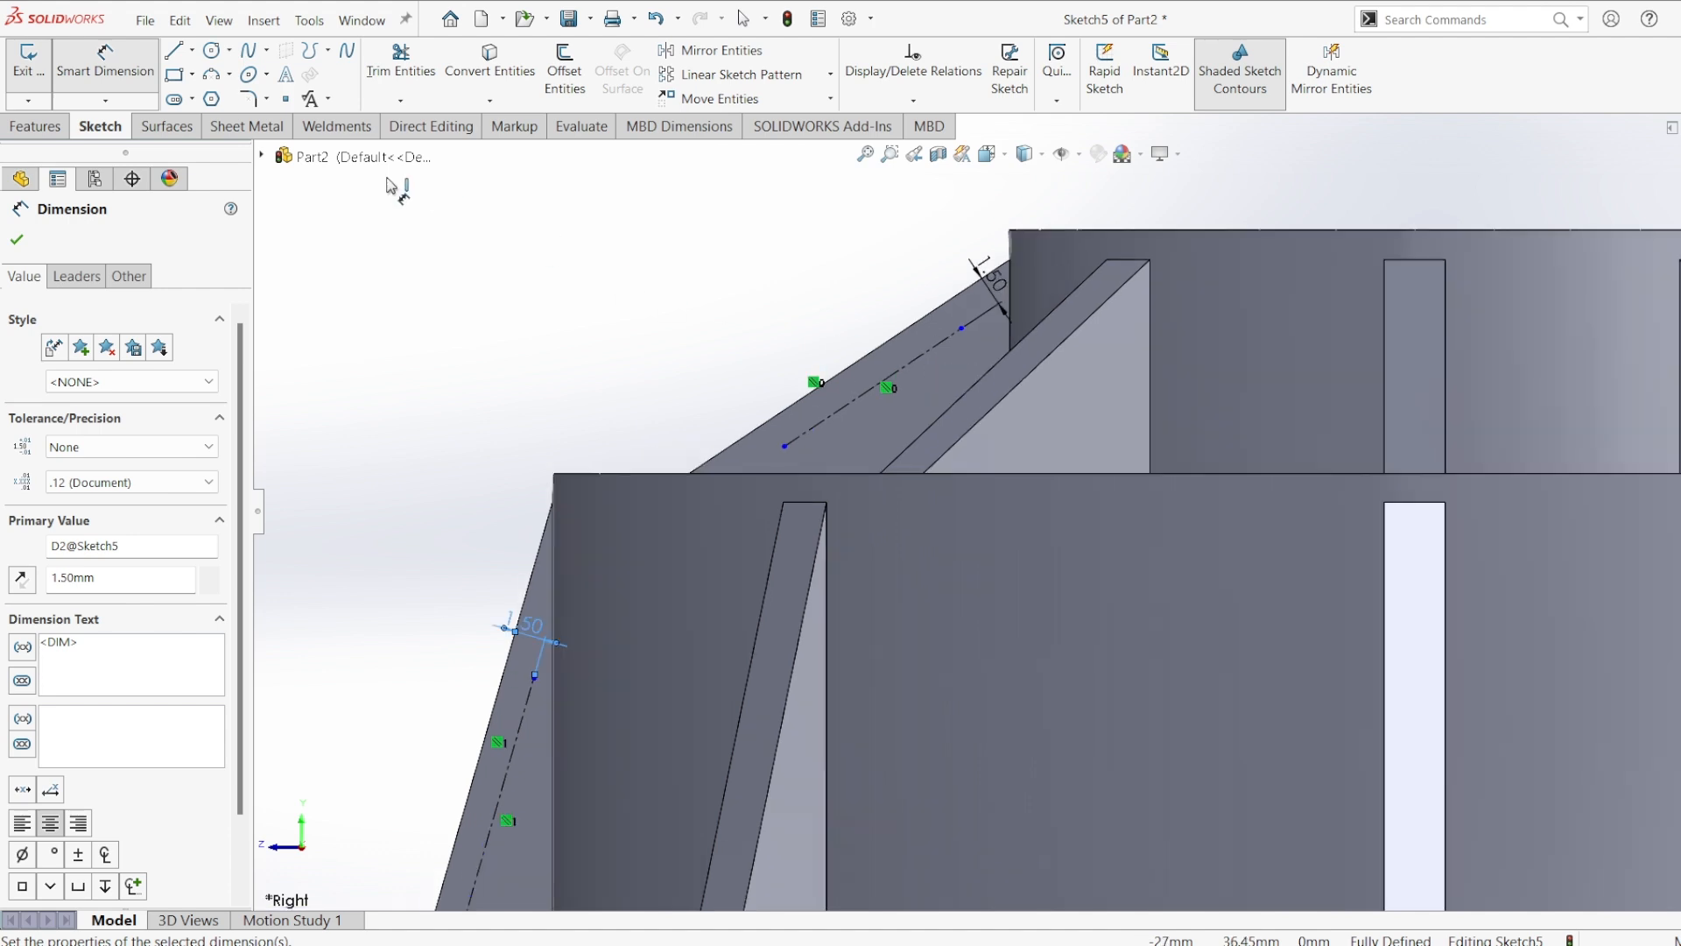
# - Sketch four circles centred along the upper rib's construction line, with radii between about 0.5 and 0.8 mm
pyautogui.click(211, 50)
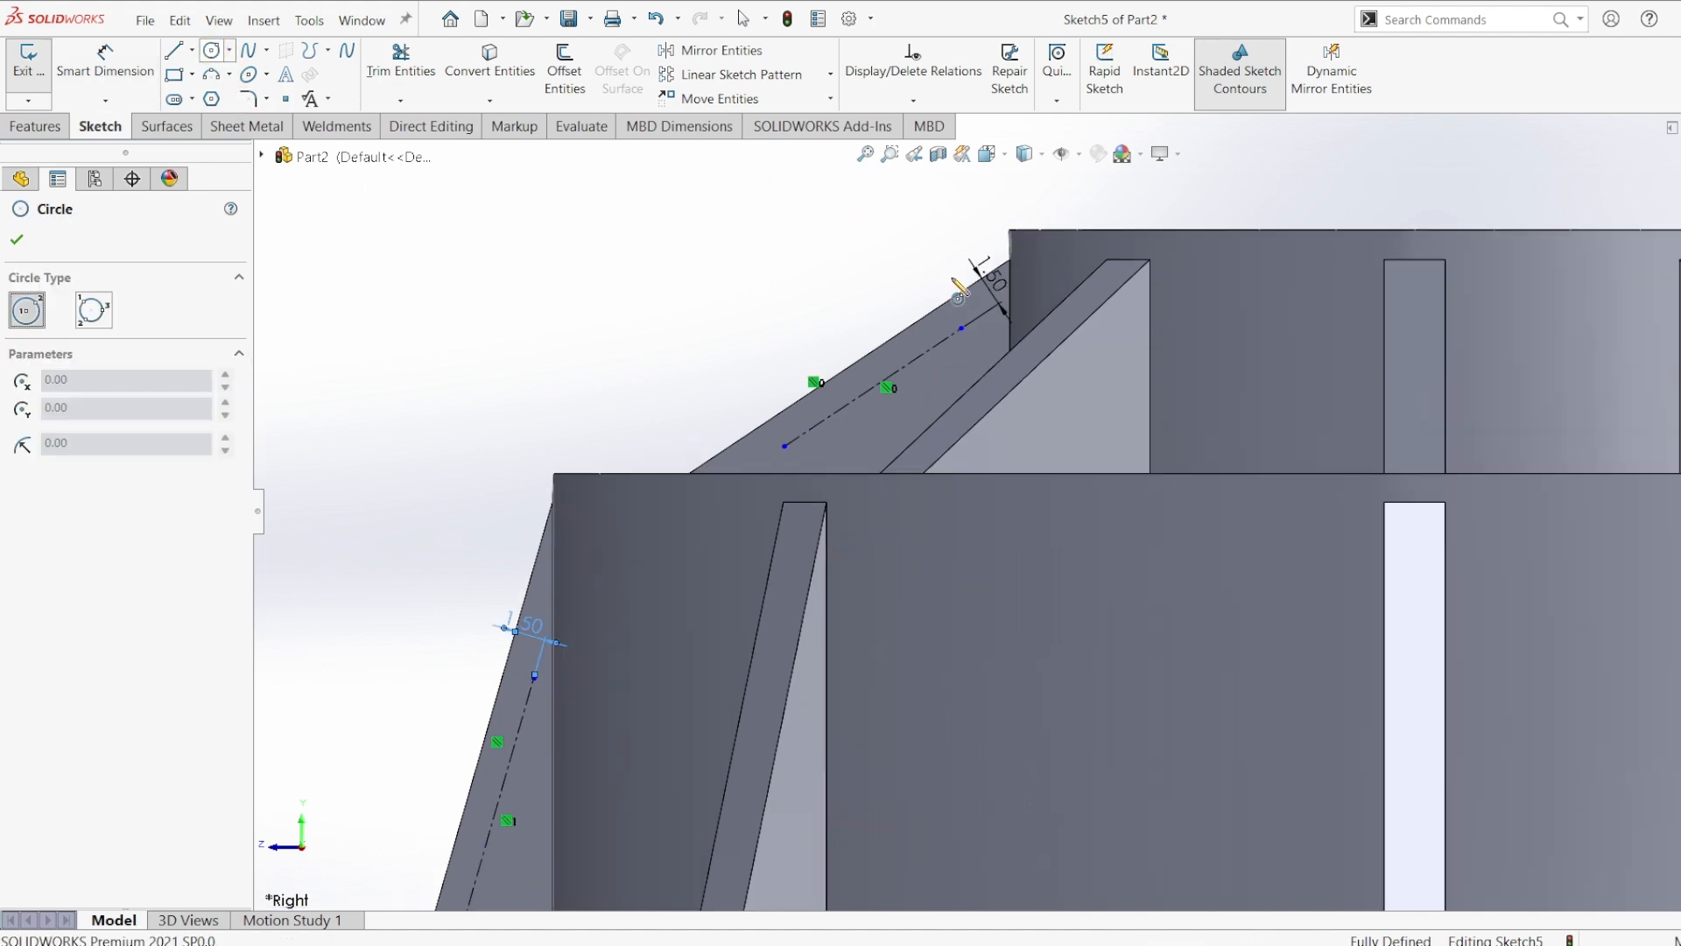
pyautogui.click(941, 342)
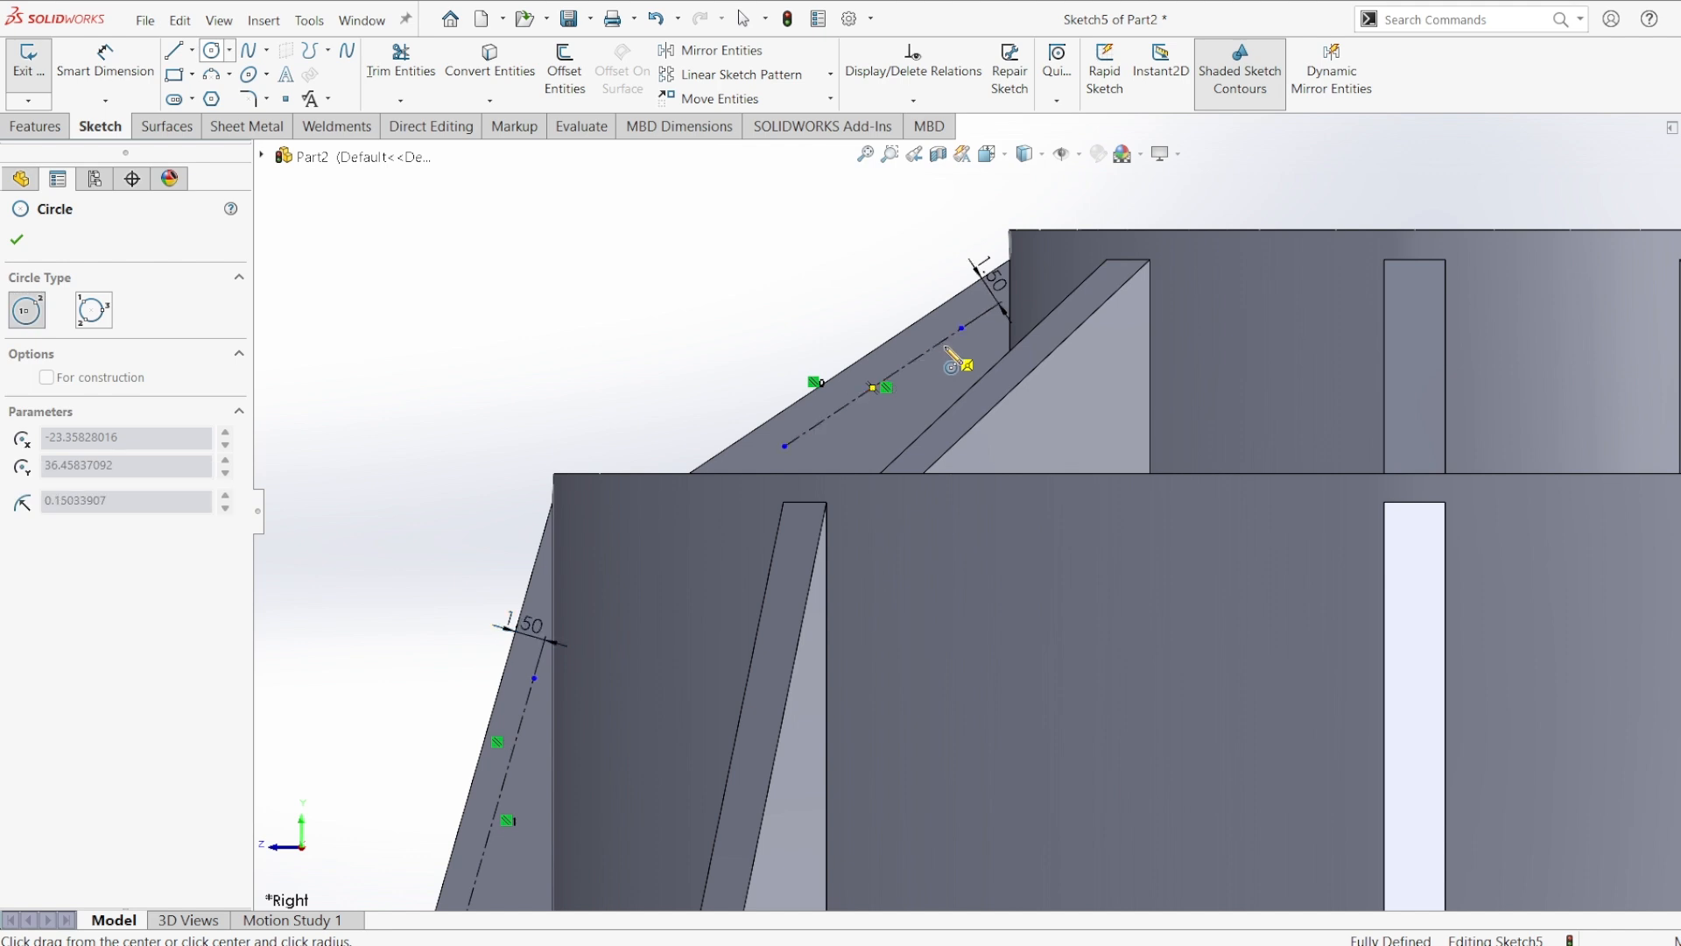
pyautogui.click(950, 352)
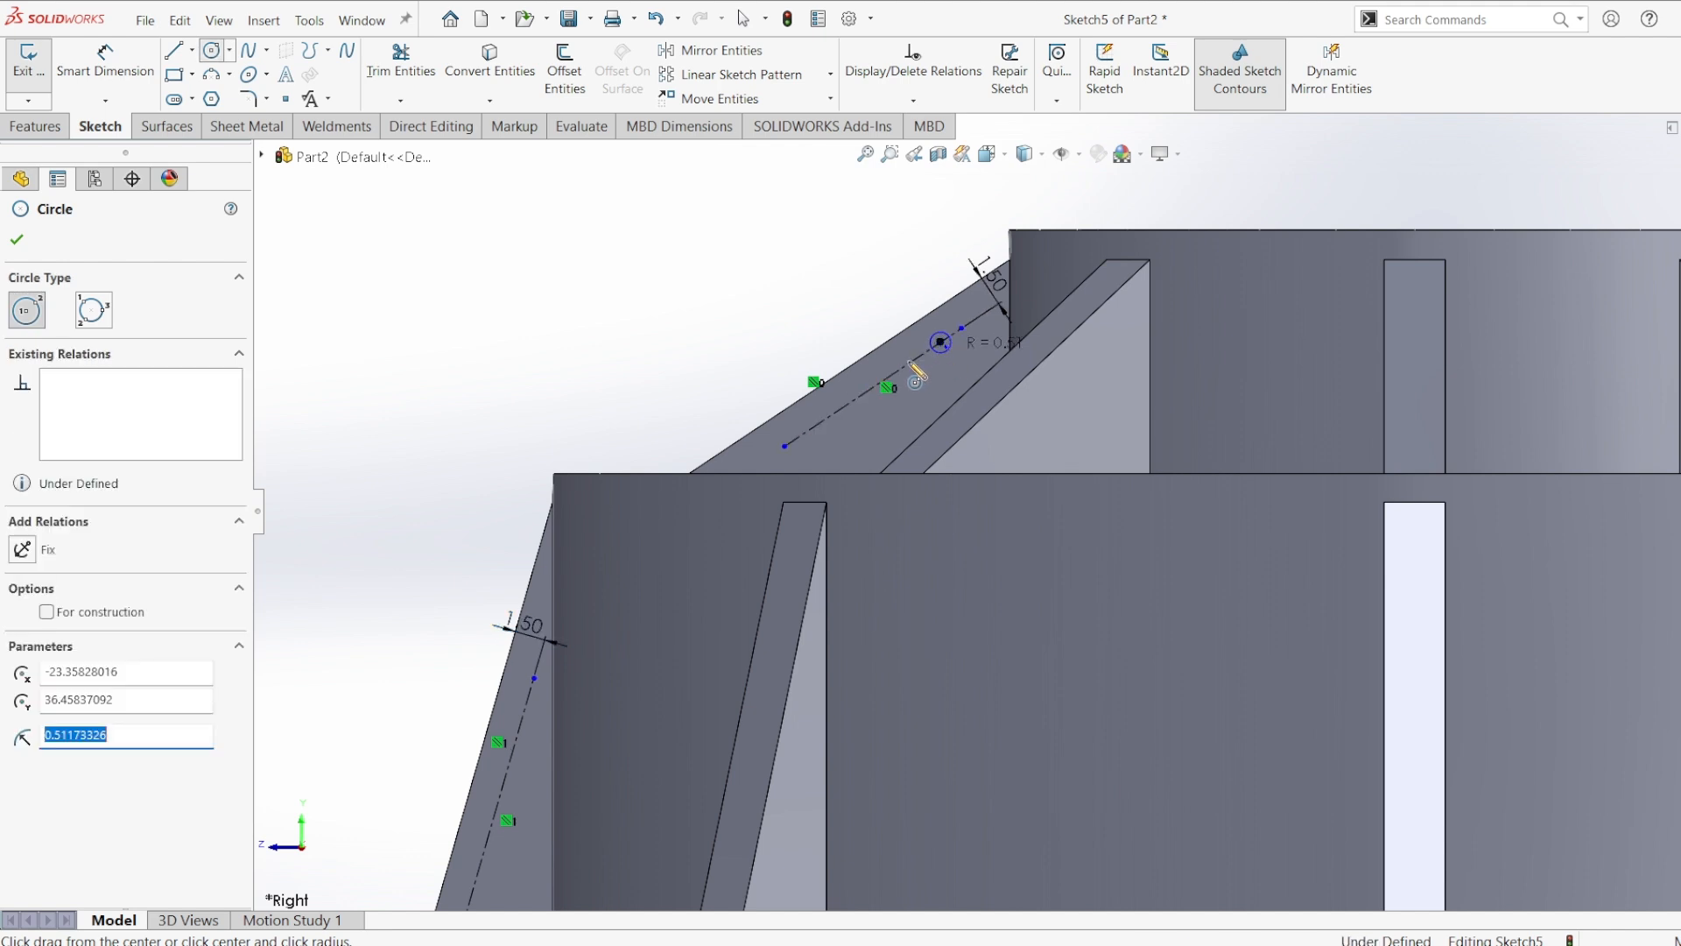
pyautogui.click(903, 369)
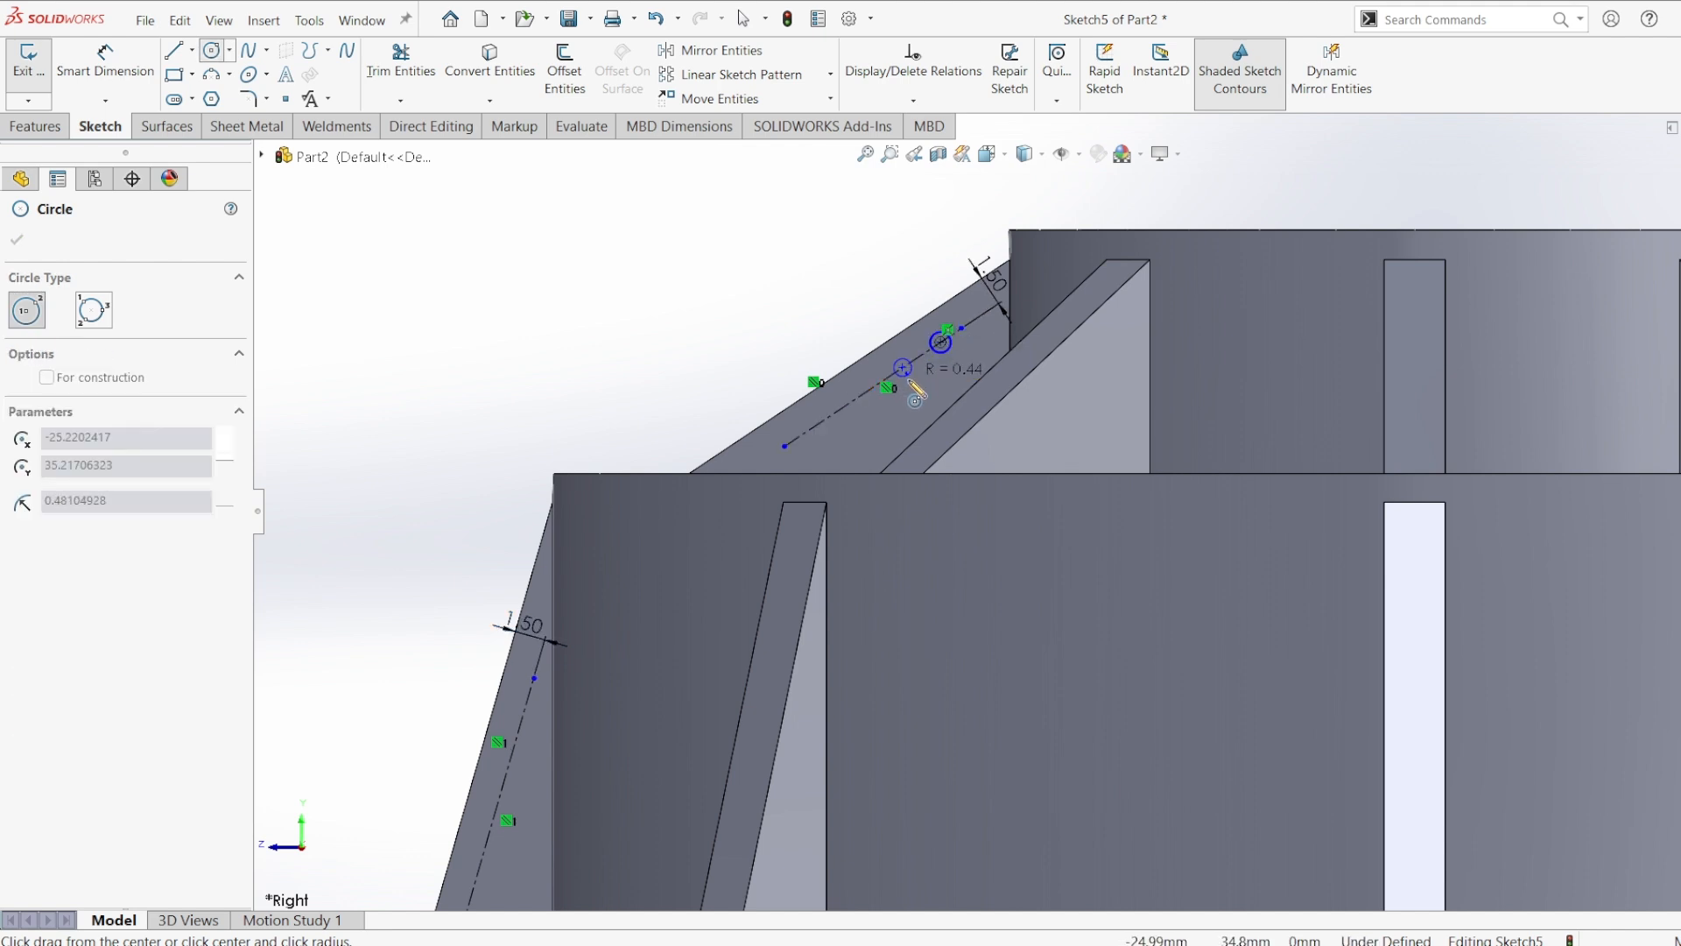
pyautogui.click(911, 382)
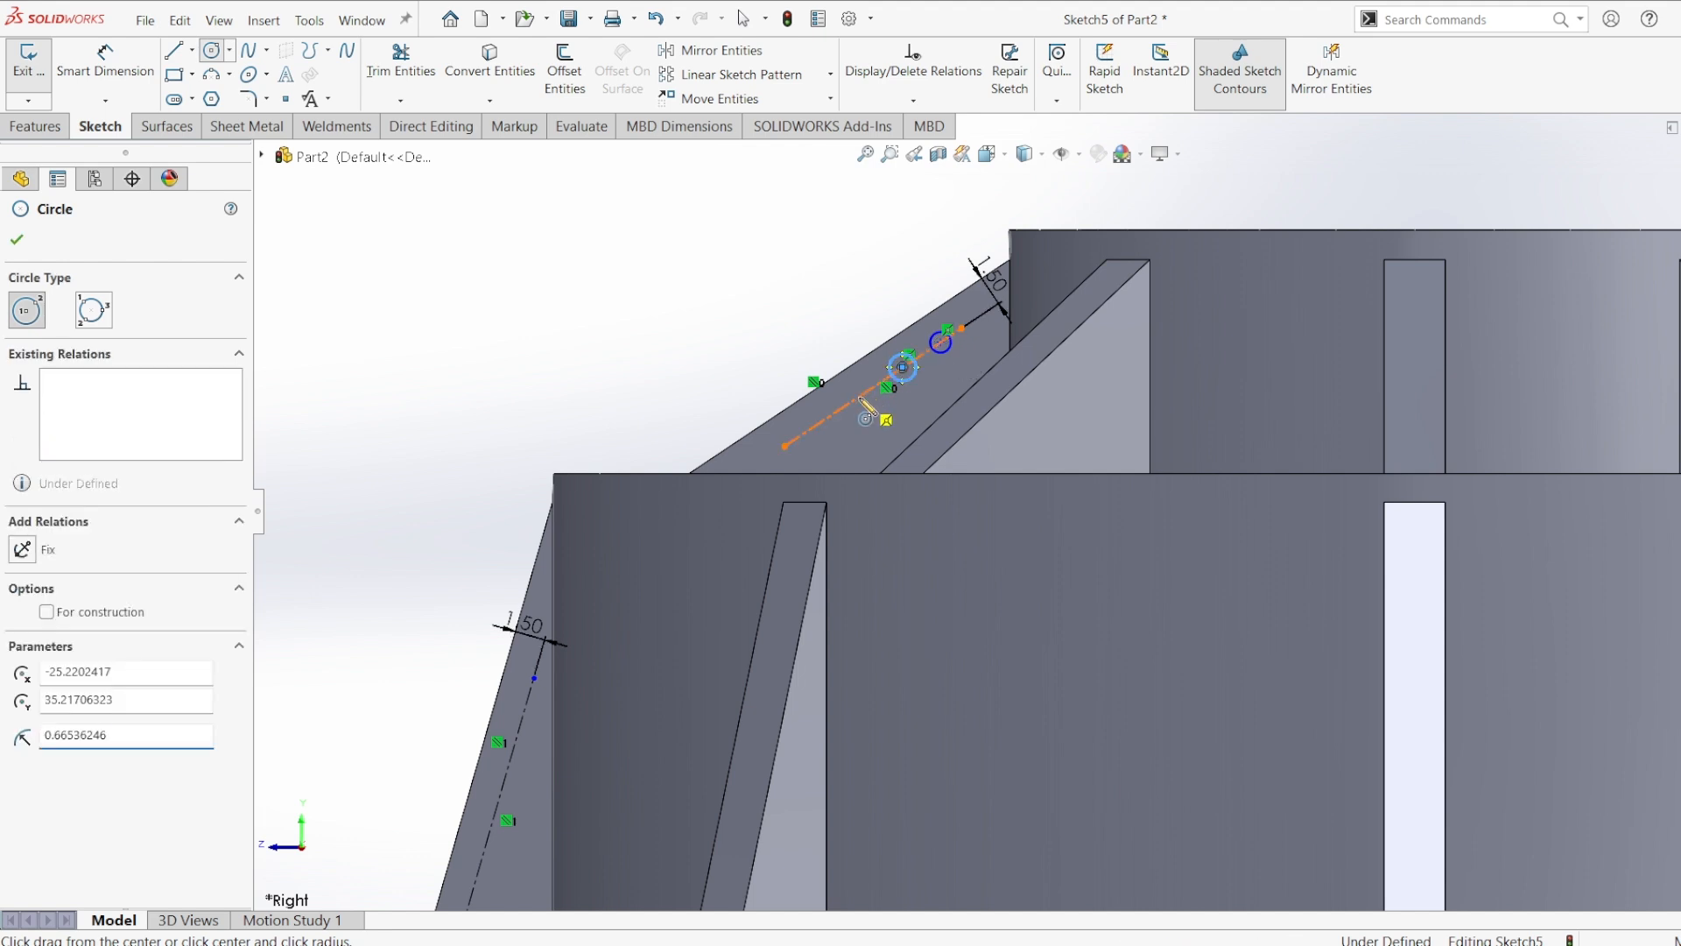
pyautogui.click(859, 396)
pyautogui.click(868, 415)
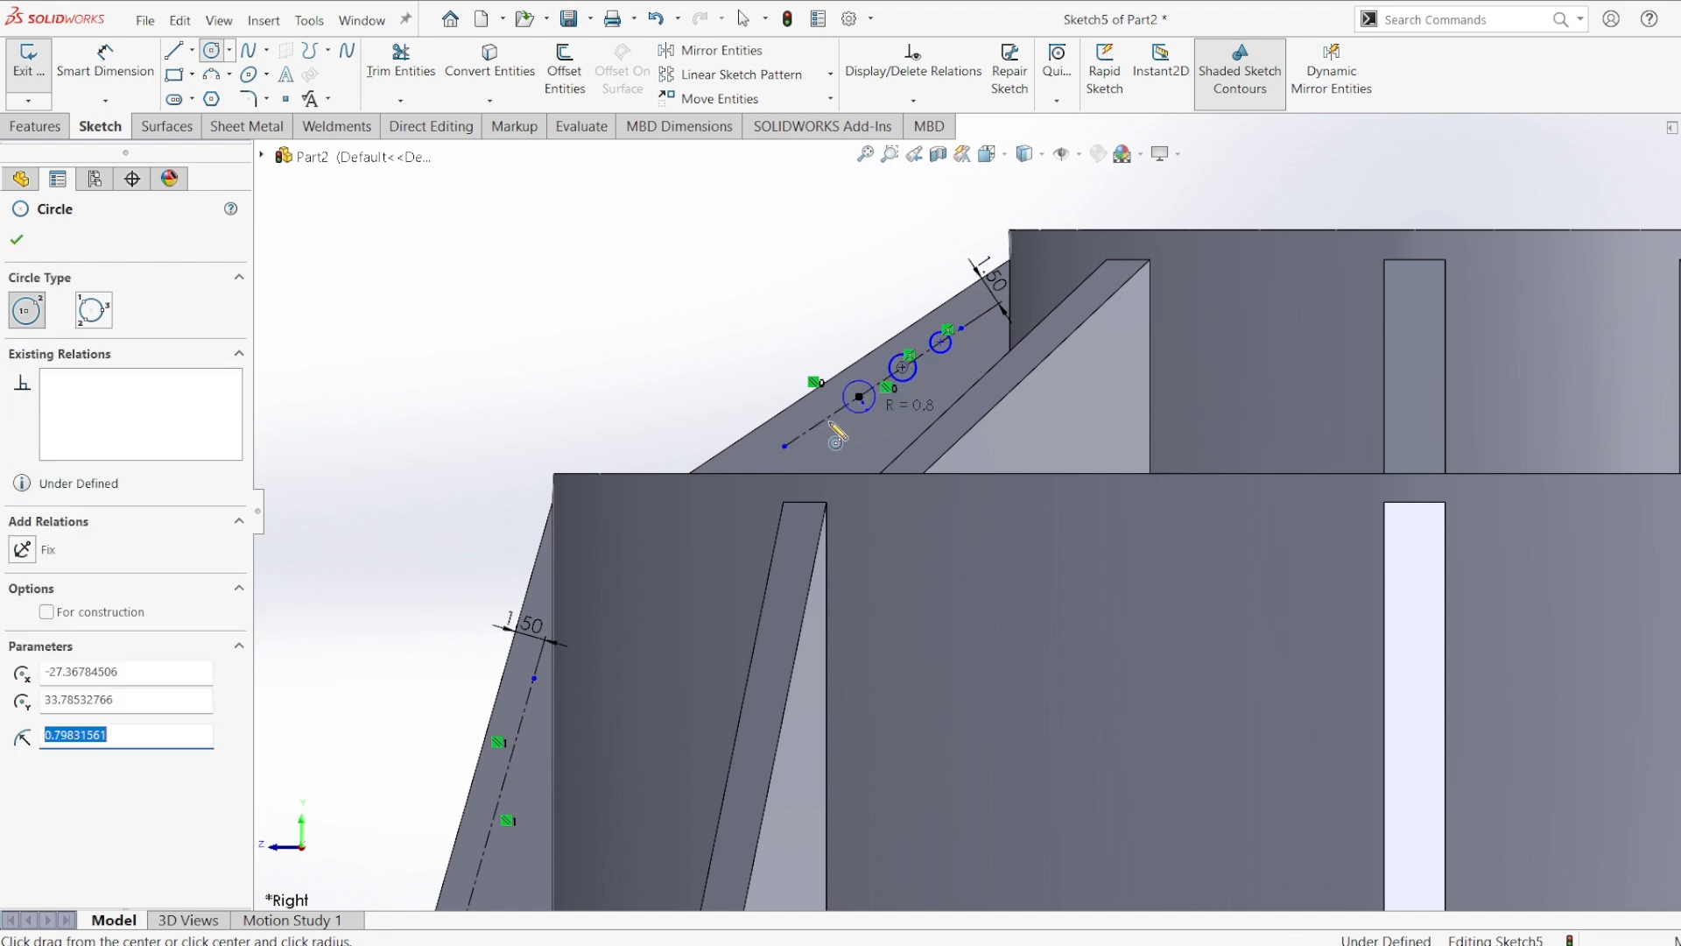
pyautogui.click(815, 427)
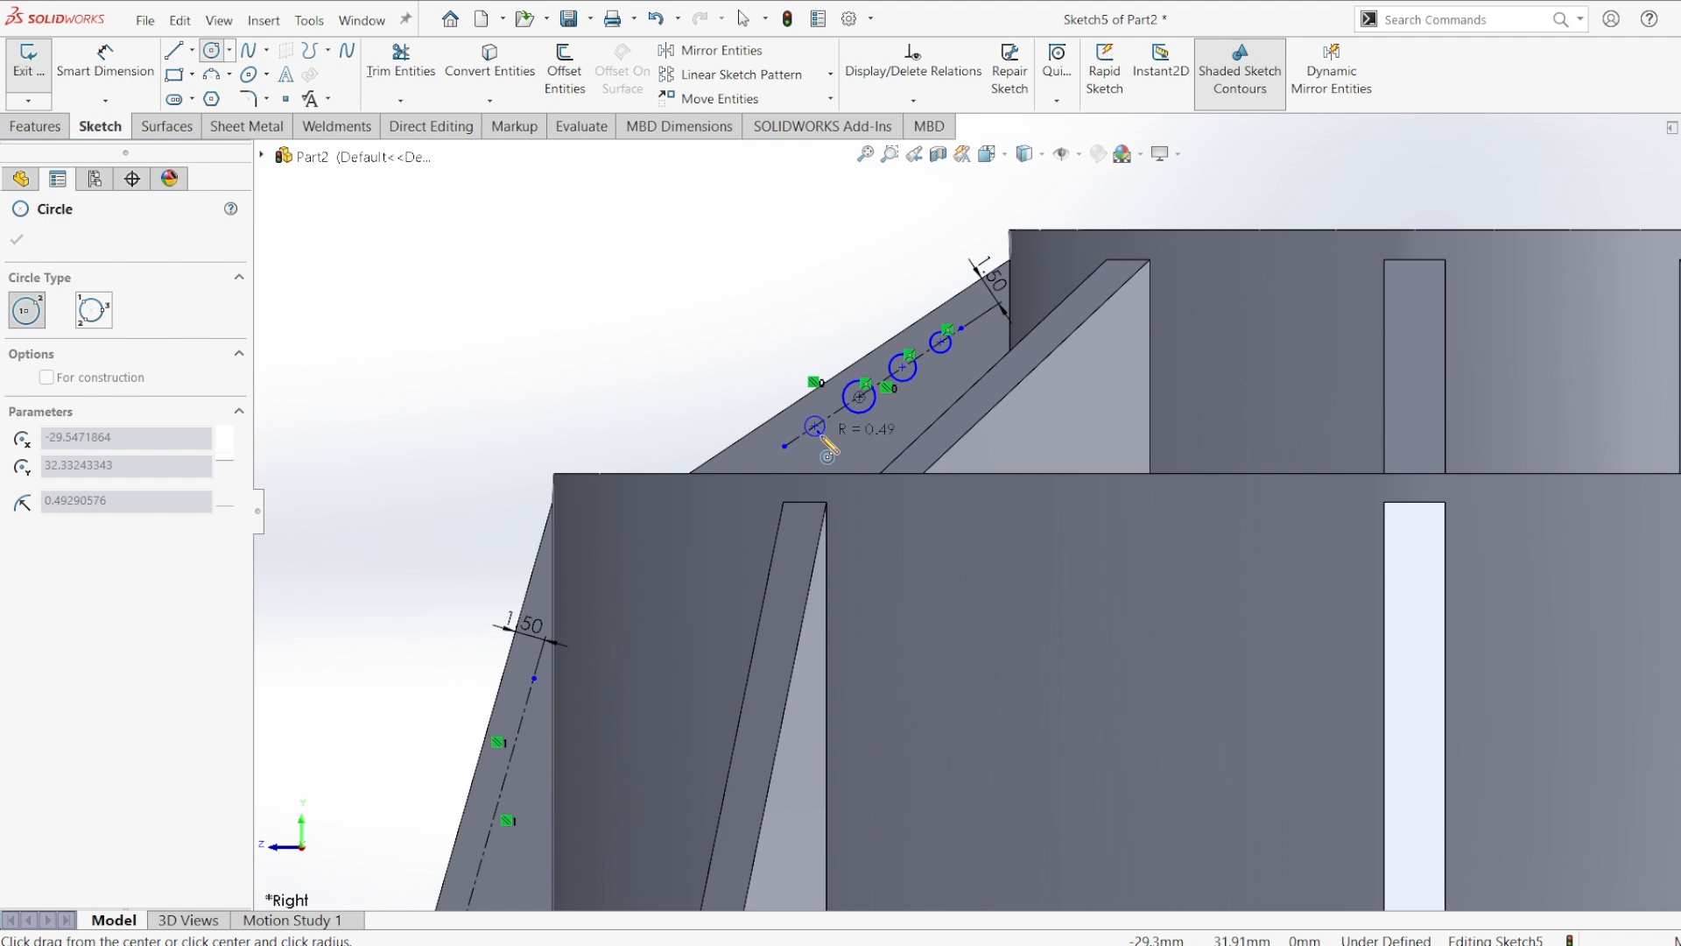
pyautogui.click(823, 439)
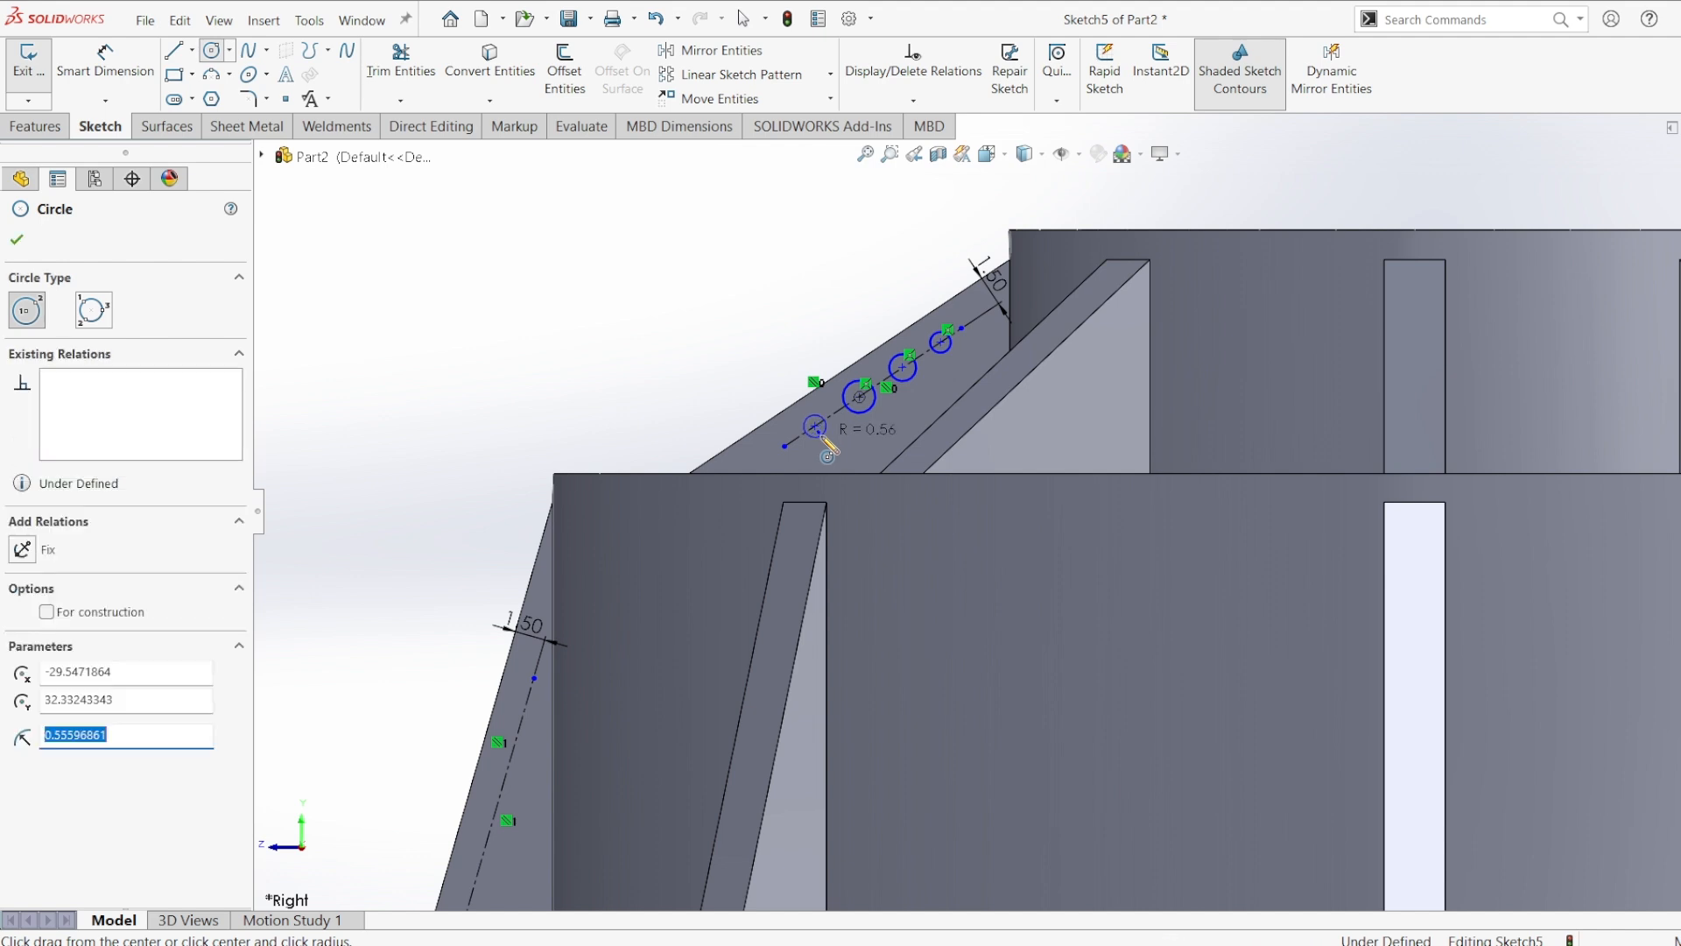
# - Sketch three circles centred along the outer rib's construction line, with radii between about 0.36 and 0.87 mm
pyautogui.click(520, 727)
pyautogui.click(534, 741)
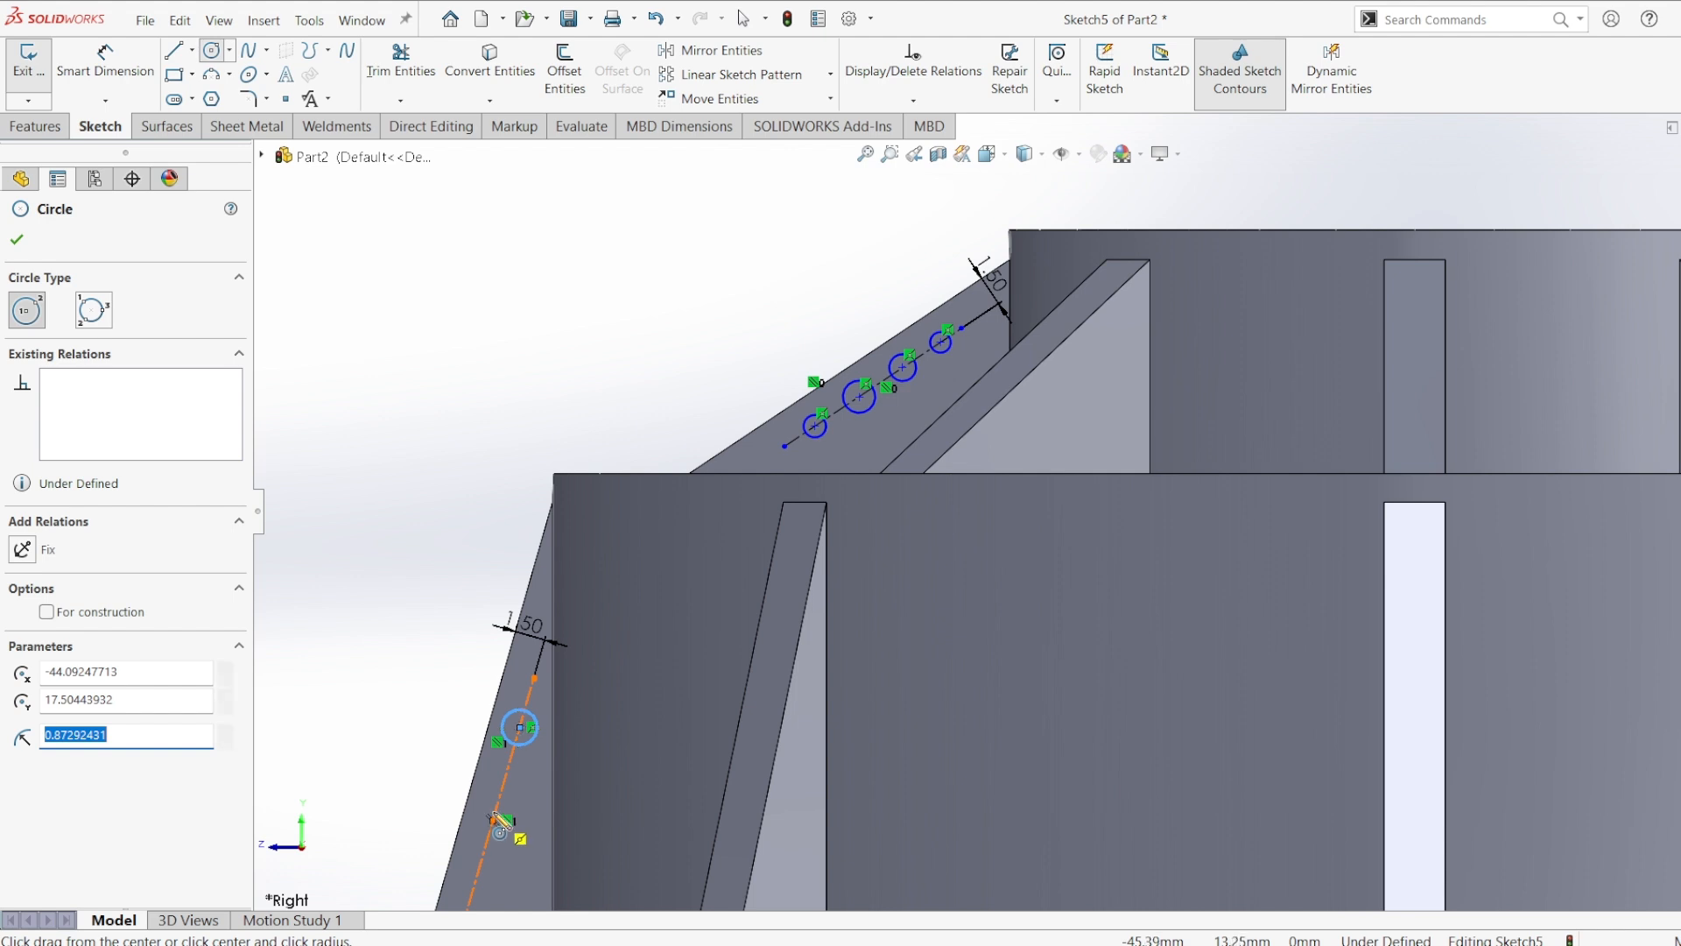
pyautogui.click(498, 801)
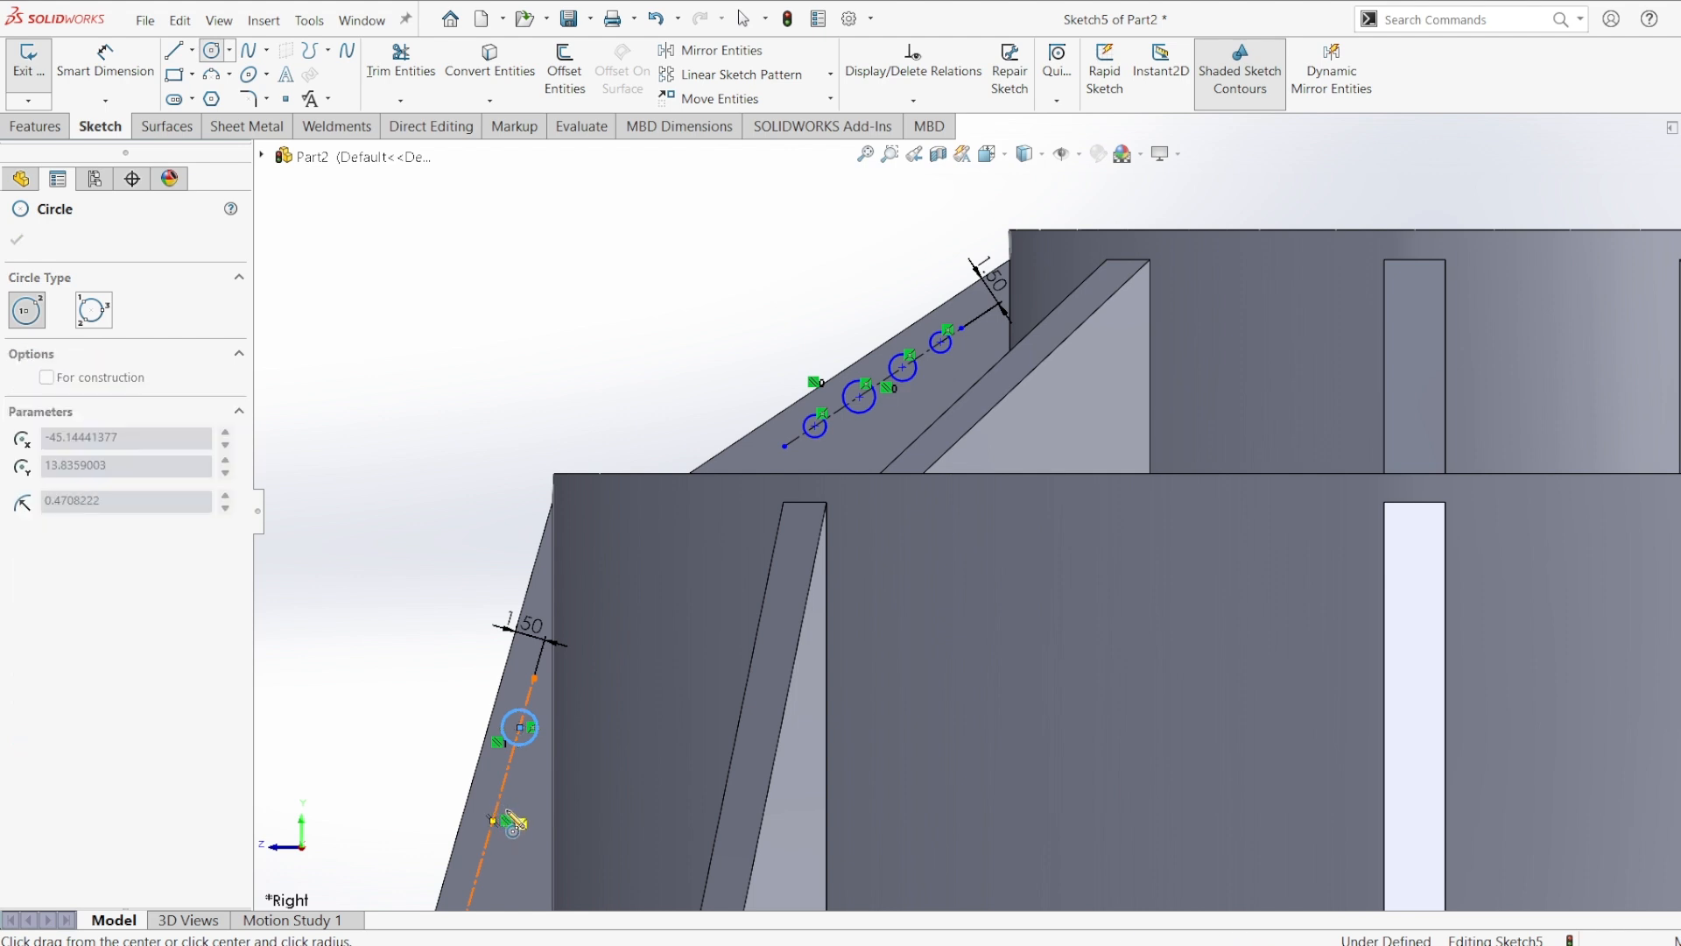
pyautogui.click(512, 801)
pyautogui.click(476, 877)
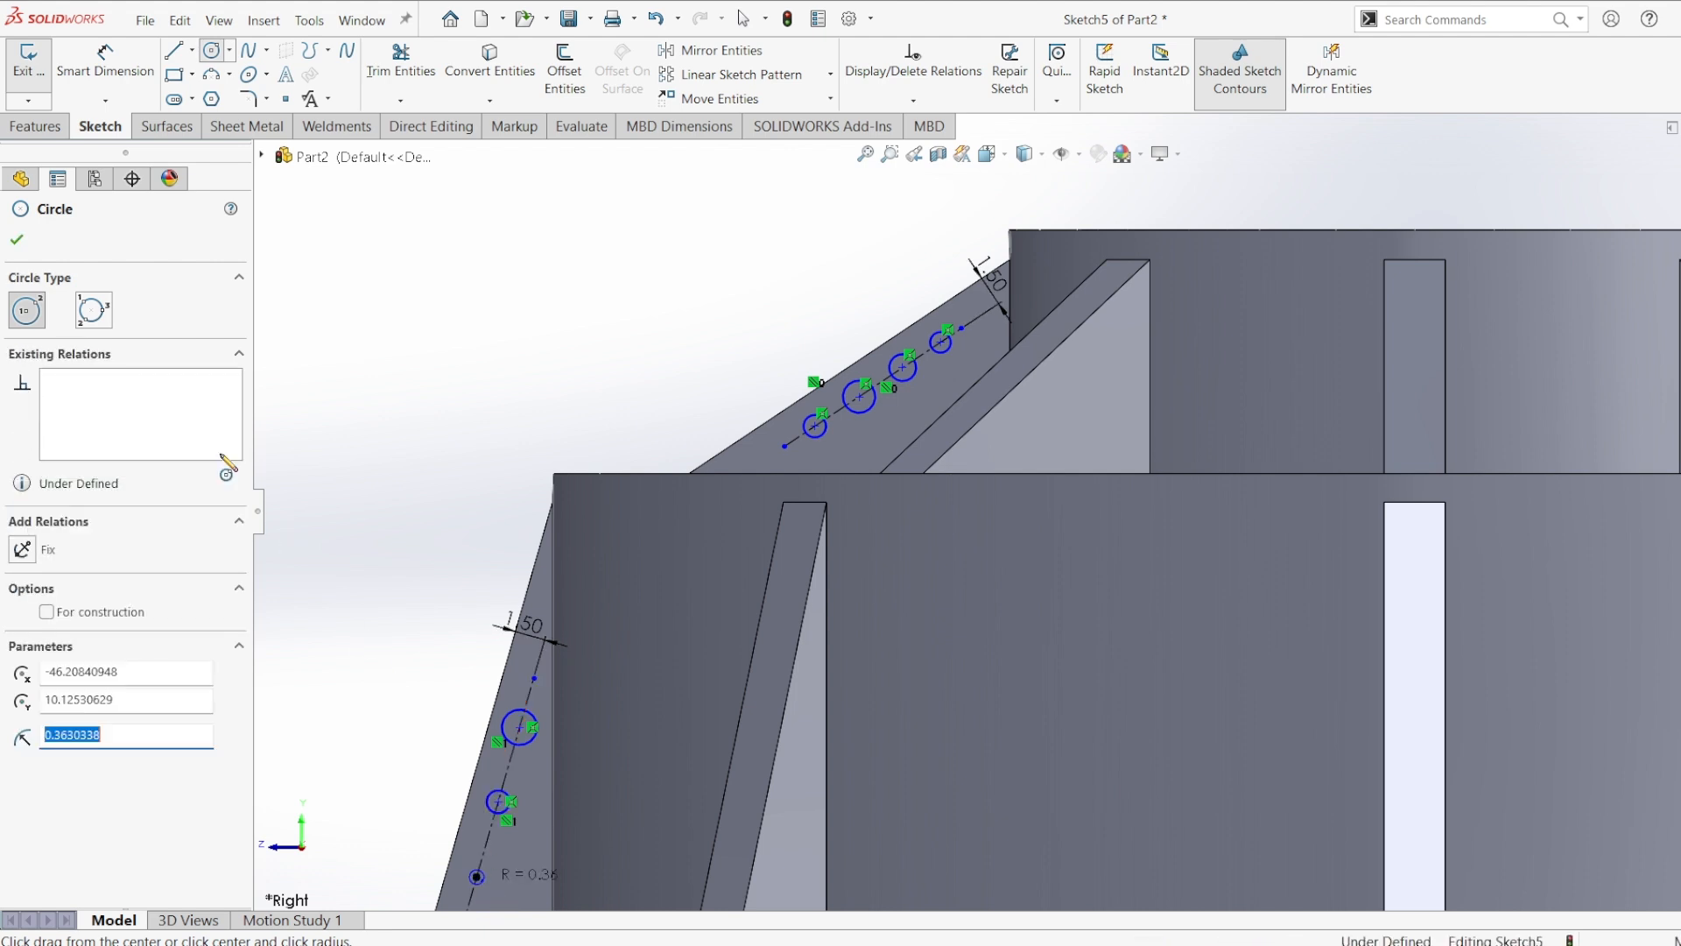
pyautogui.click(18, 243)
# - Dimension the uppermost circle on the upper rib to a diameter of 1.5 mm
pyautogui.click(105, 61)
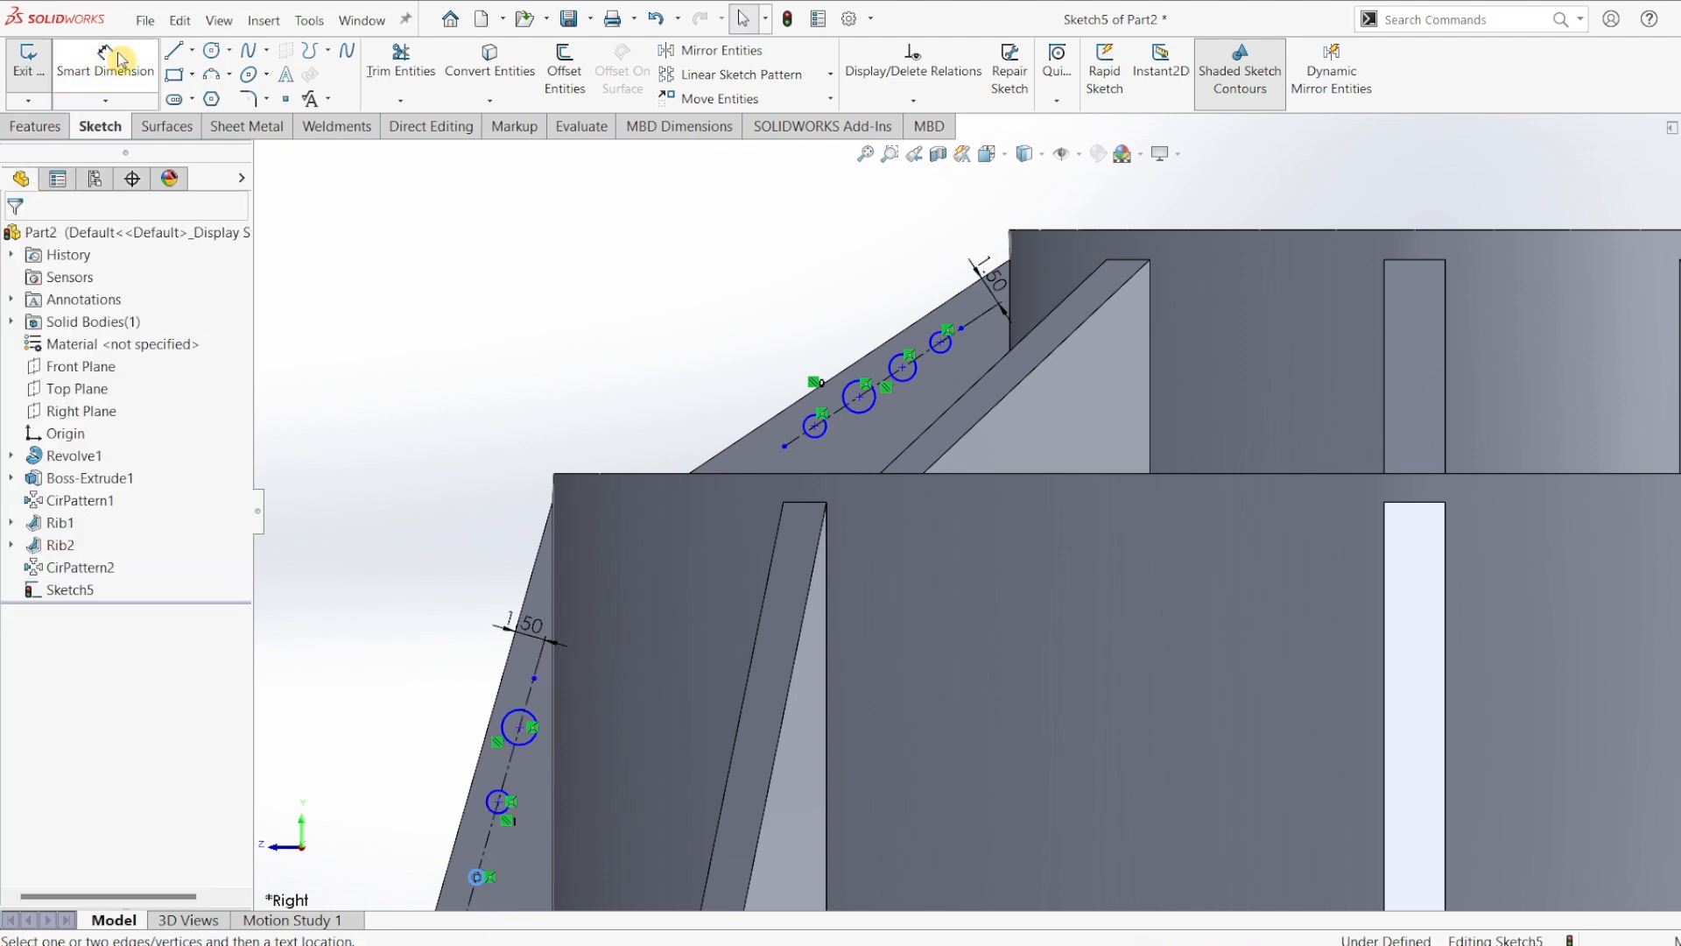
pyautogui.click(932, 342)
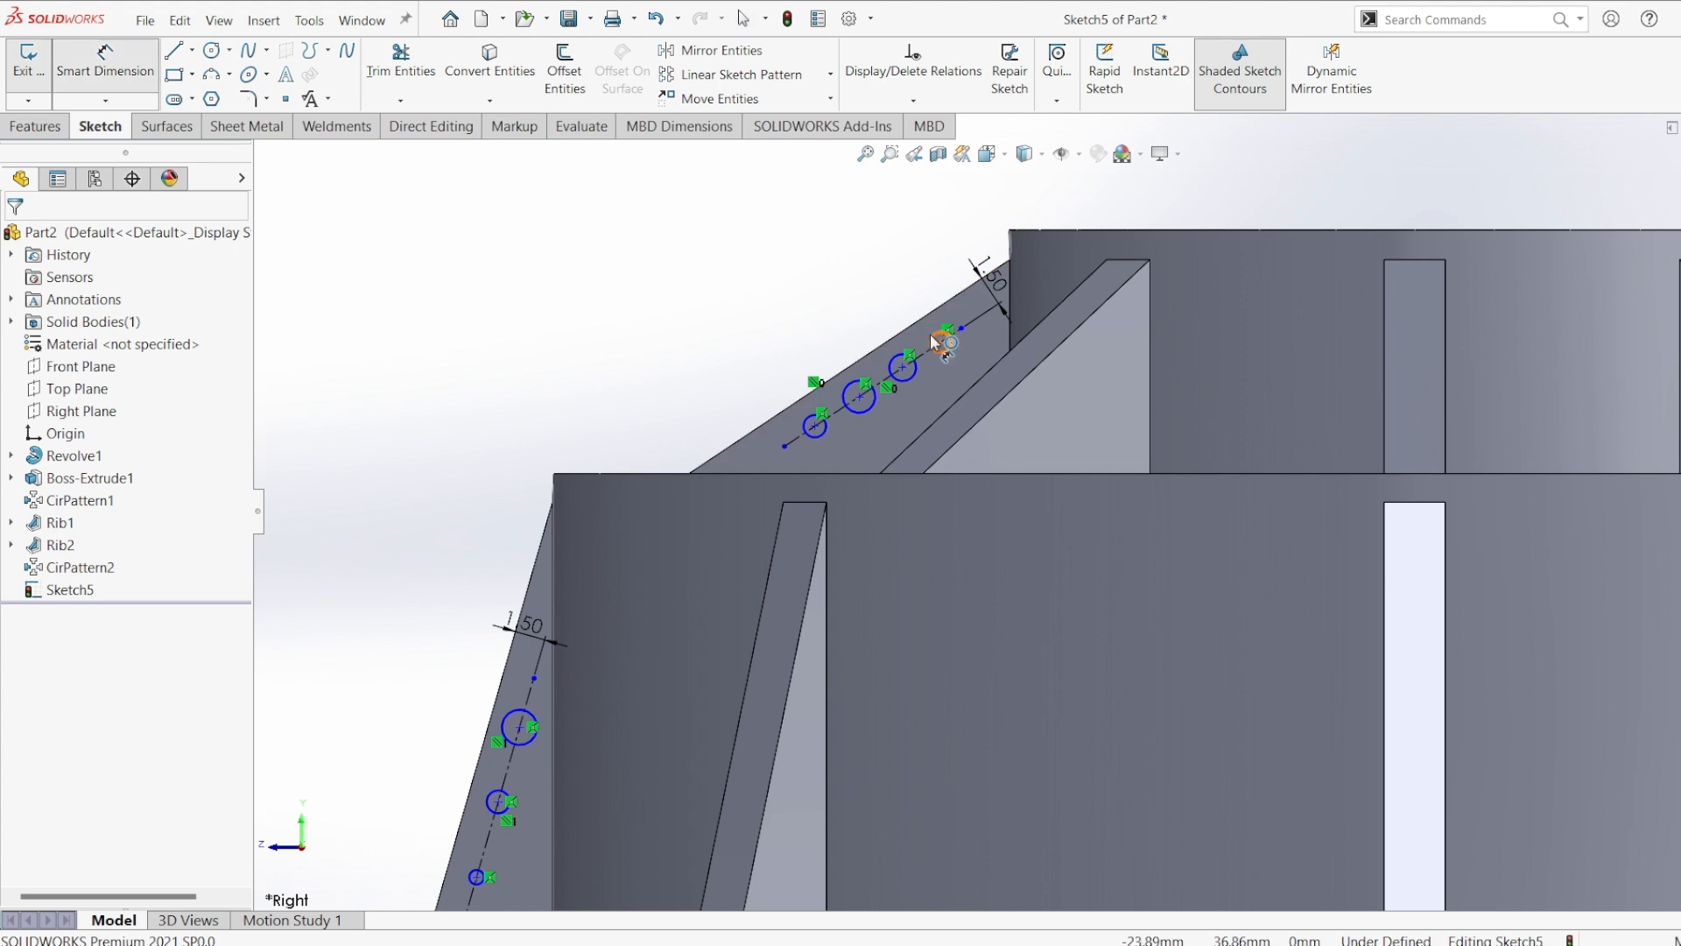
pyautogui.click(869, 274)
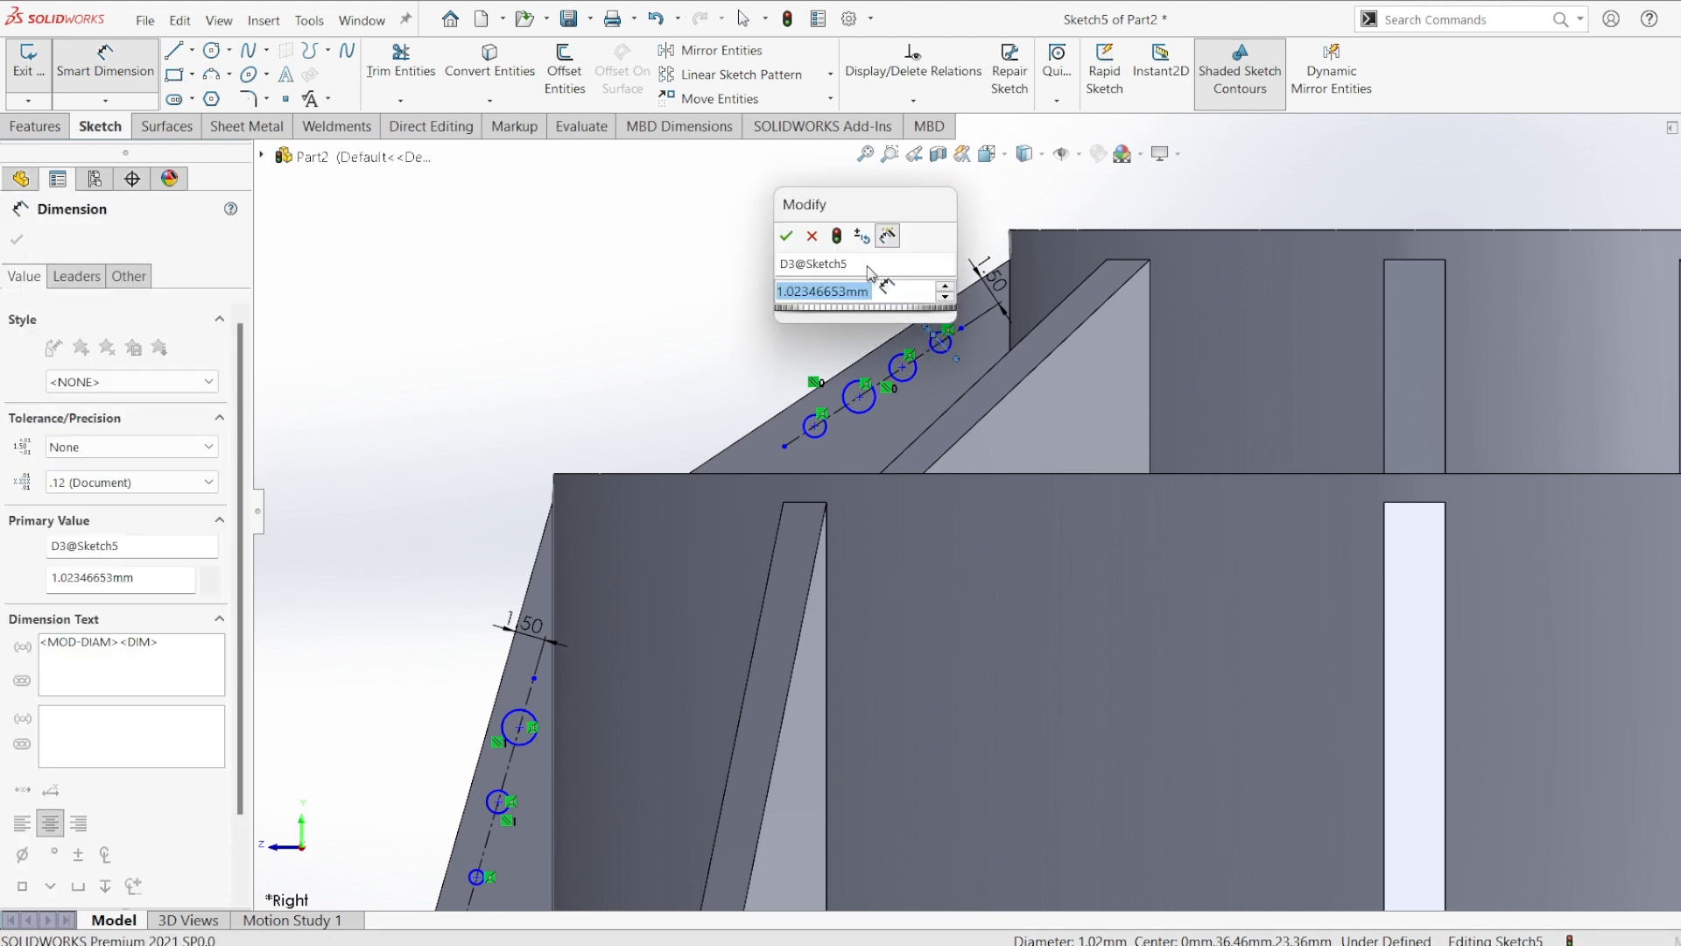
pyautogui.write('1.5')
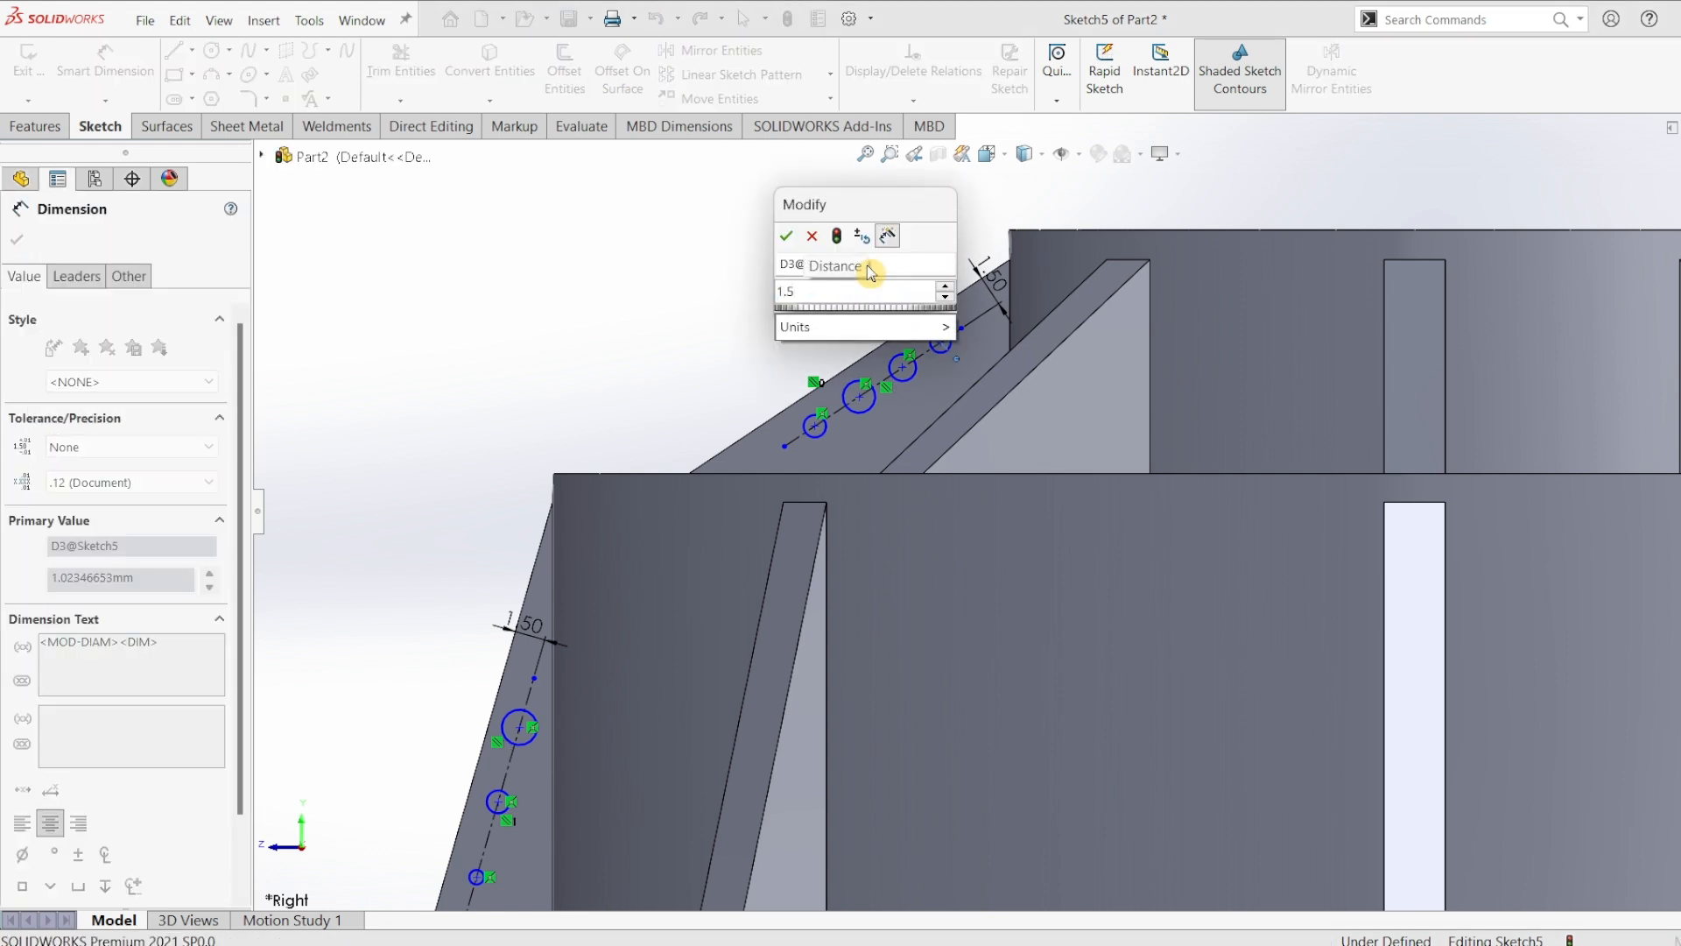
pyautogui.press('Return')
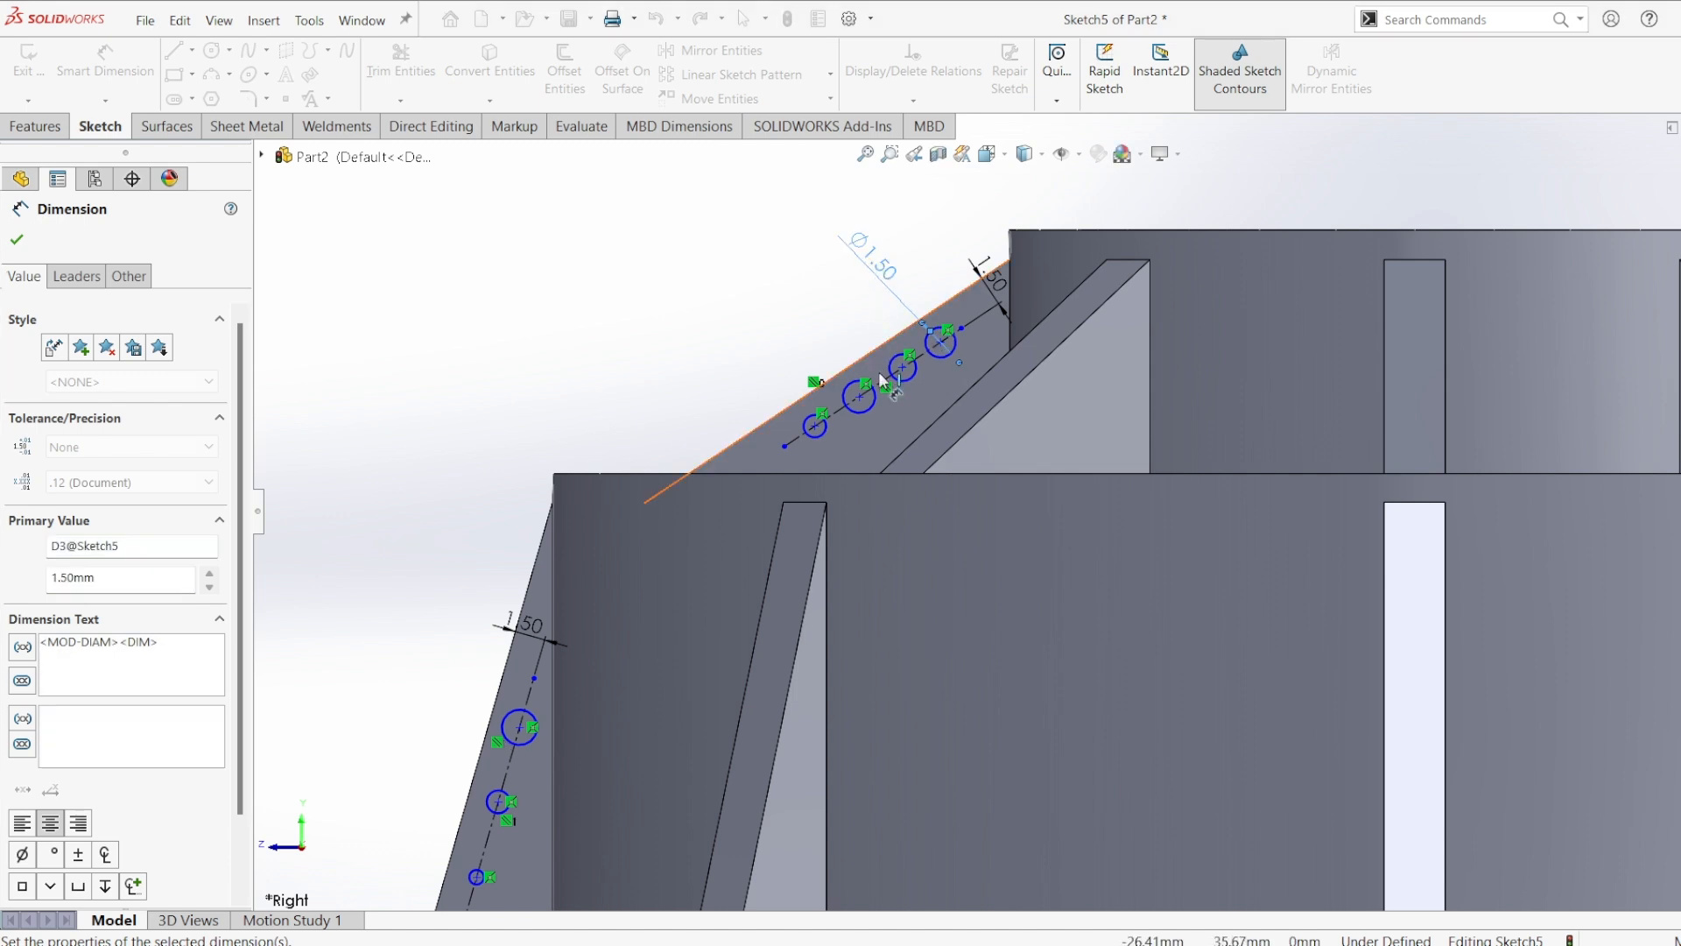
pyautogui.press('Escape')
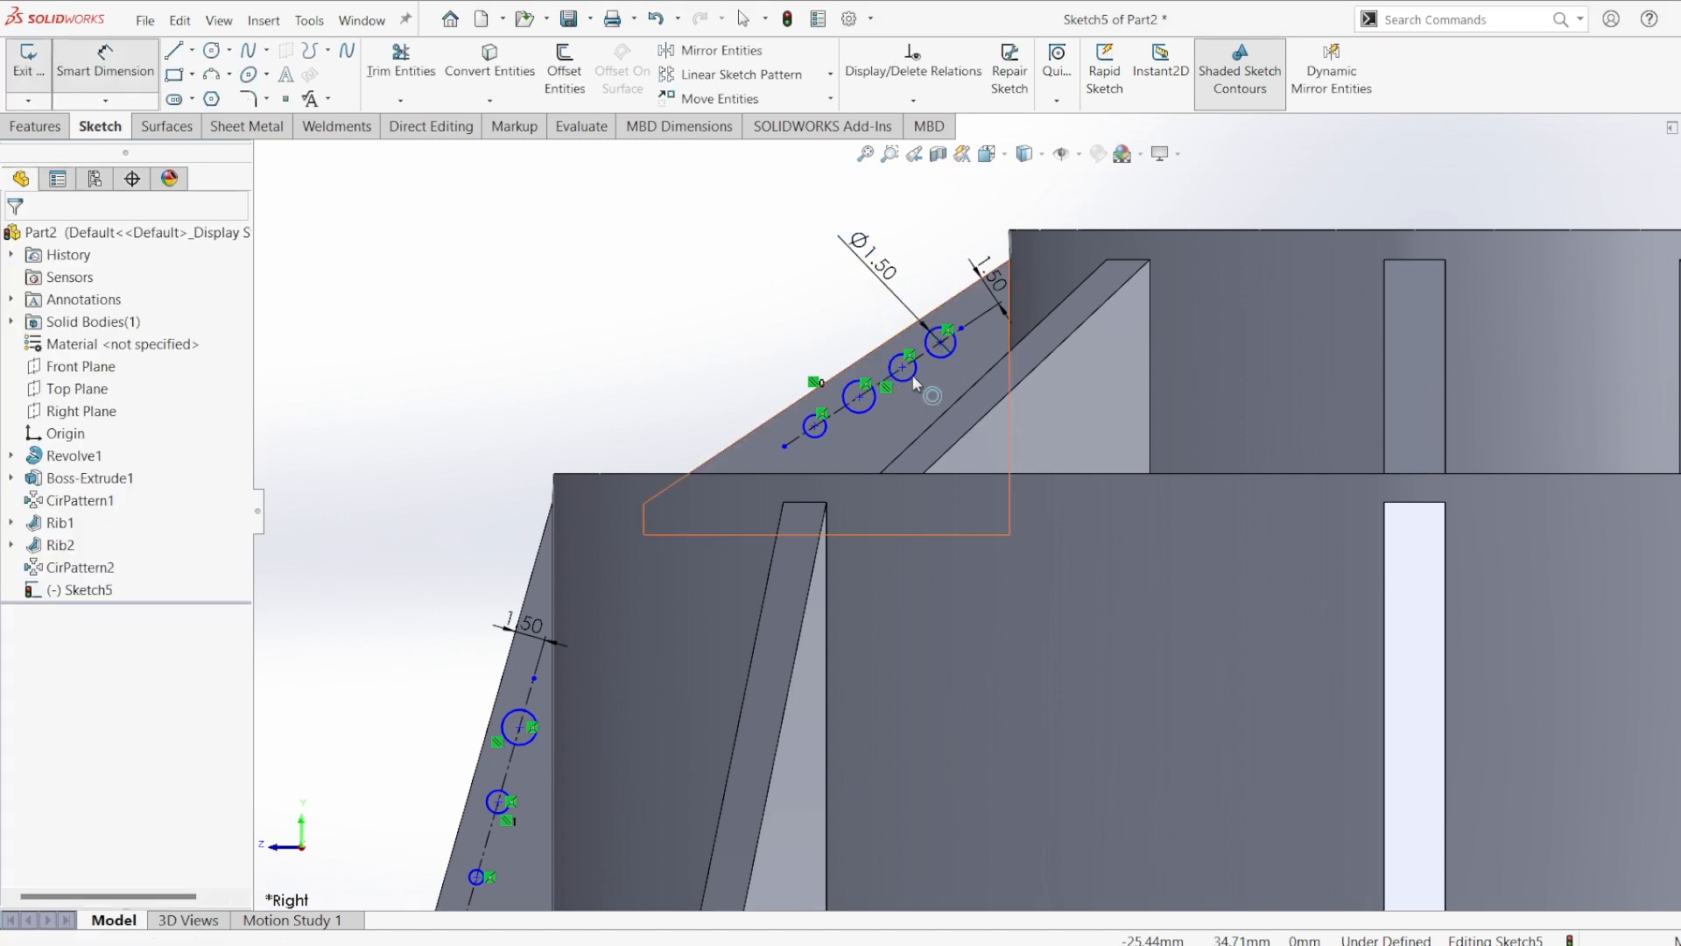
# - Apply an Equal relation to all seven circles on the upper and outer ribs
pyautogui.click(941, 355)
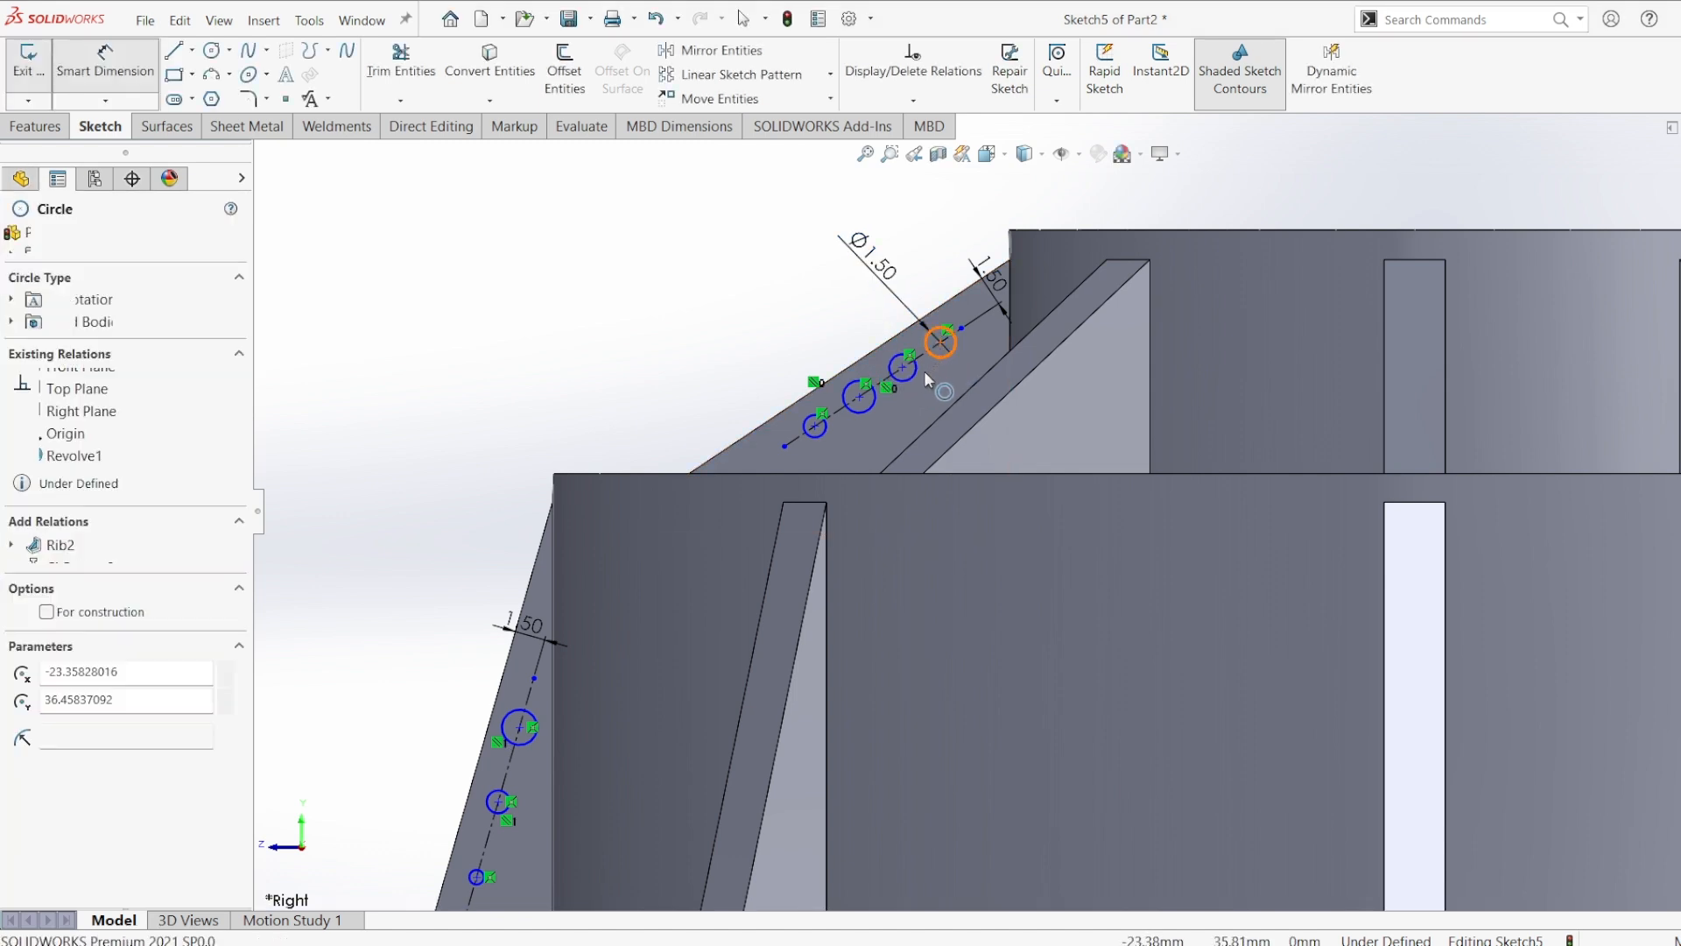
pyautogui.keyDown('ctrl'); pyautogui.click(909, 385); pyautogui.keyUp('ctrl')
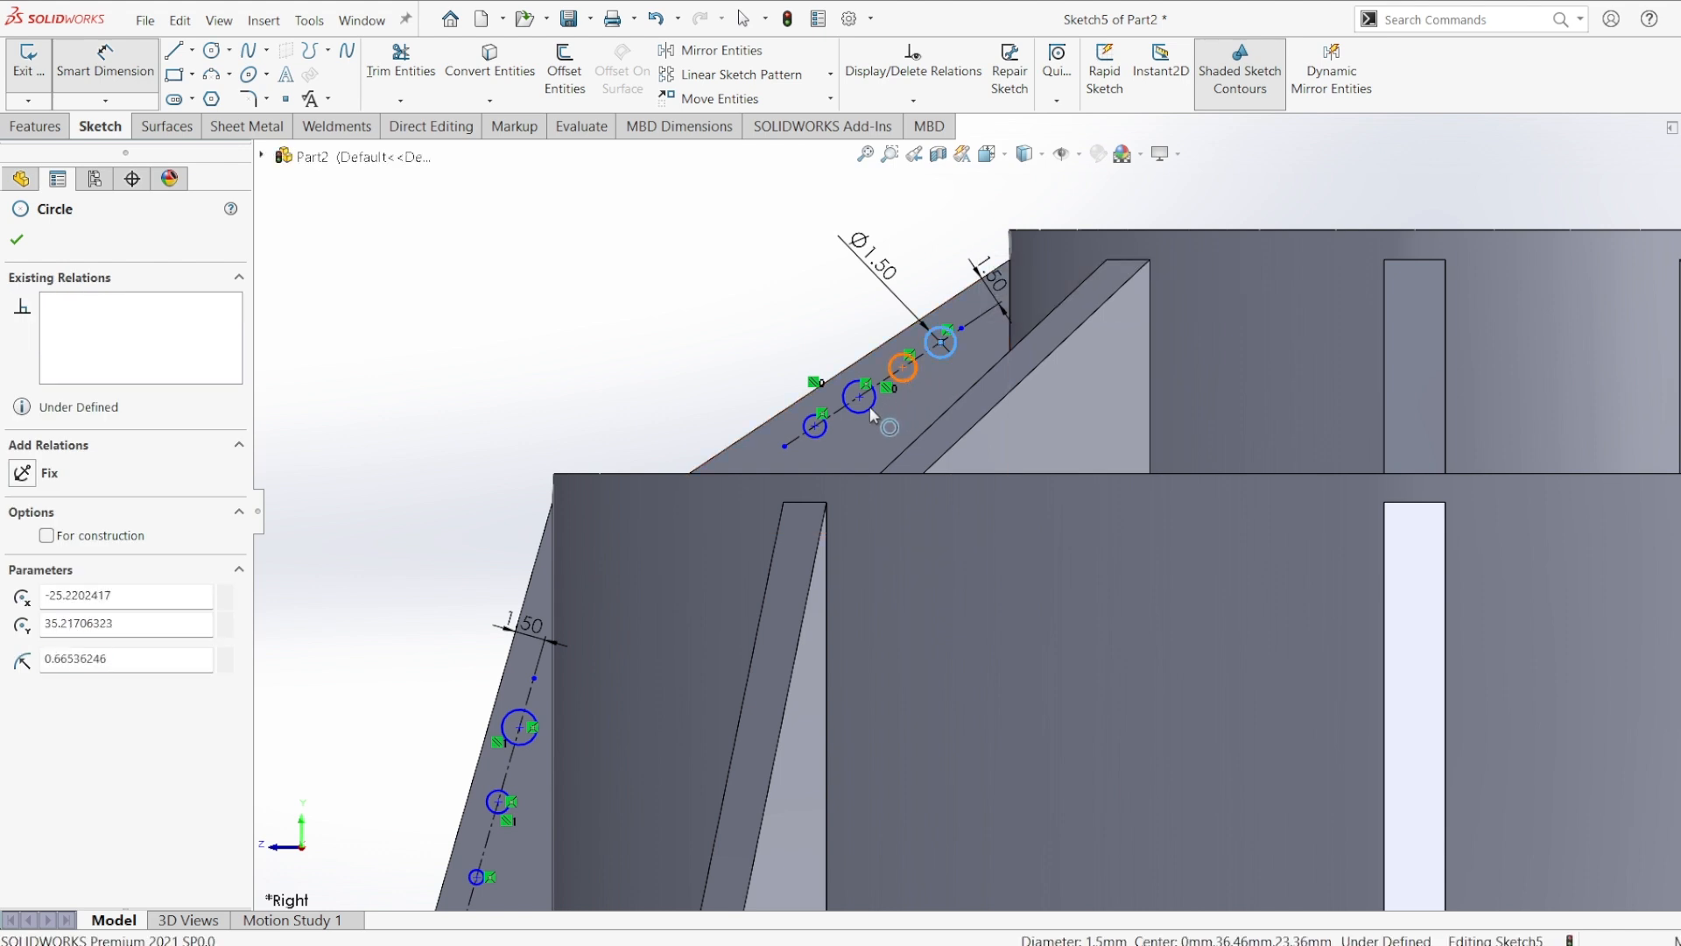
pyautogui.keyDown('ctrl'); pyautogui.click(865, 409); pyautogui.keyUp('ctrl')
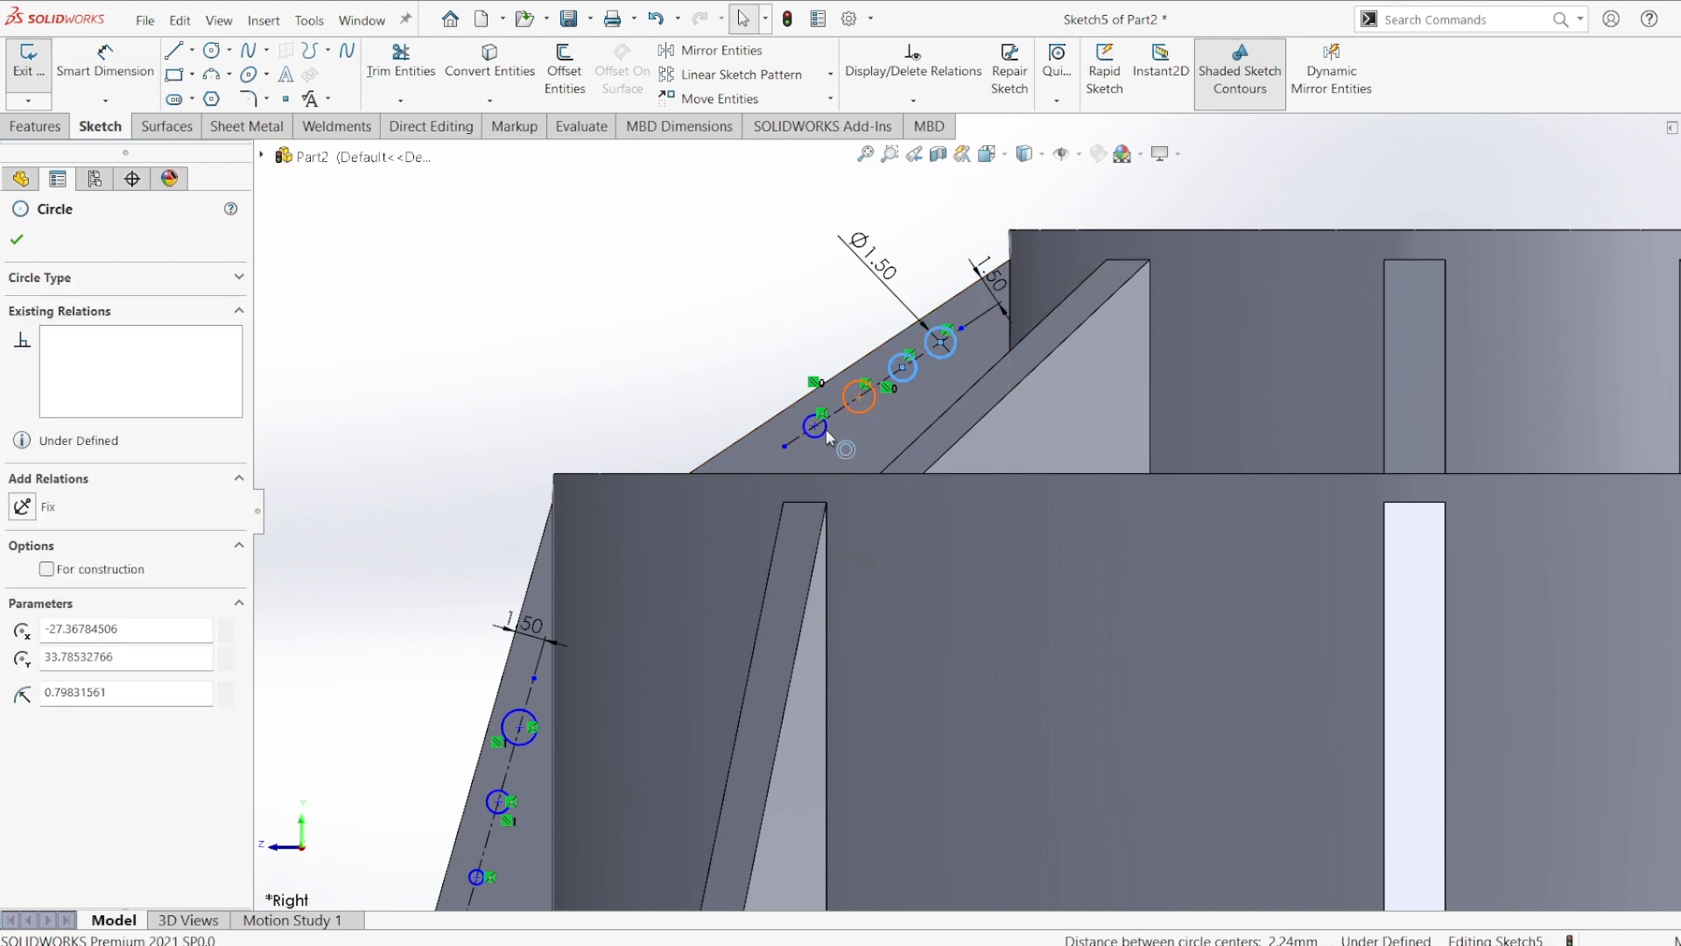
pyautogui.keyDown('ctrl'); pyautogui.click(824, 437); pyautogui.keyUp('ctrl')
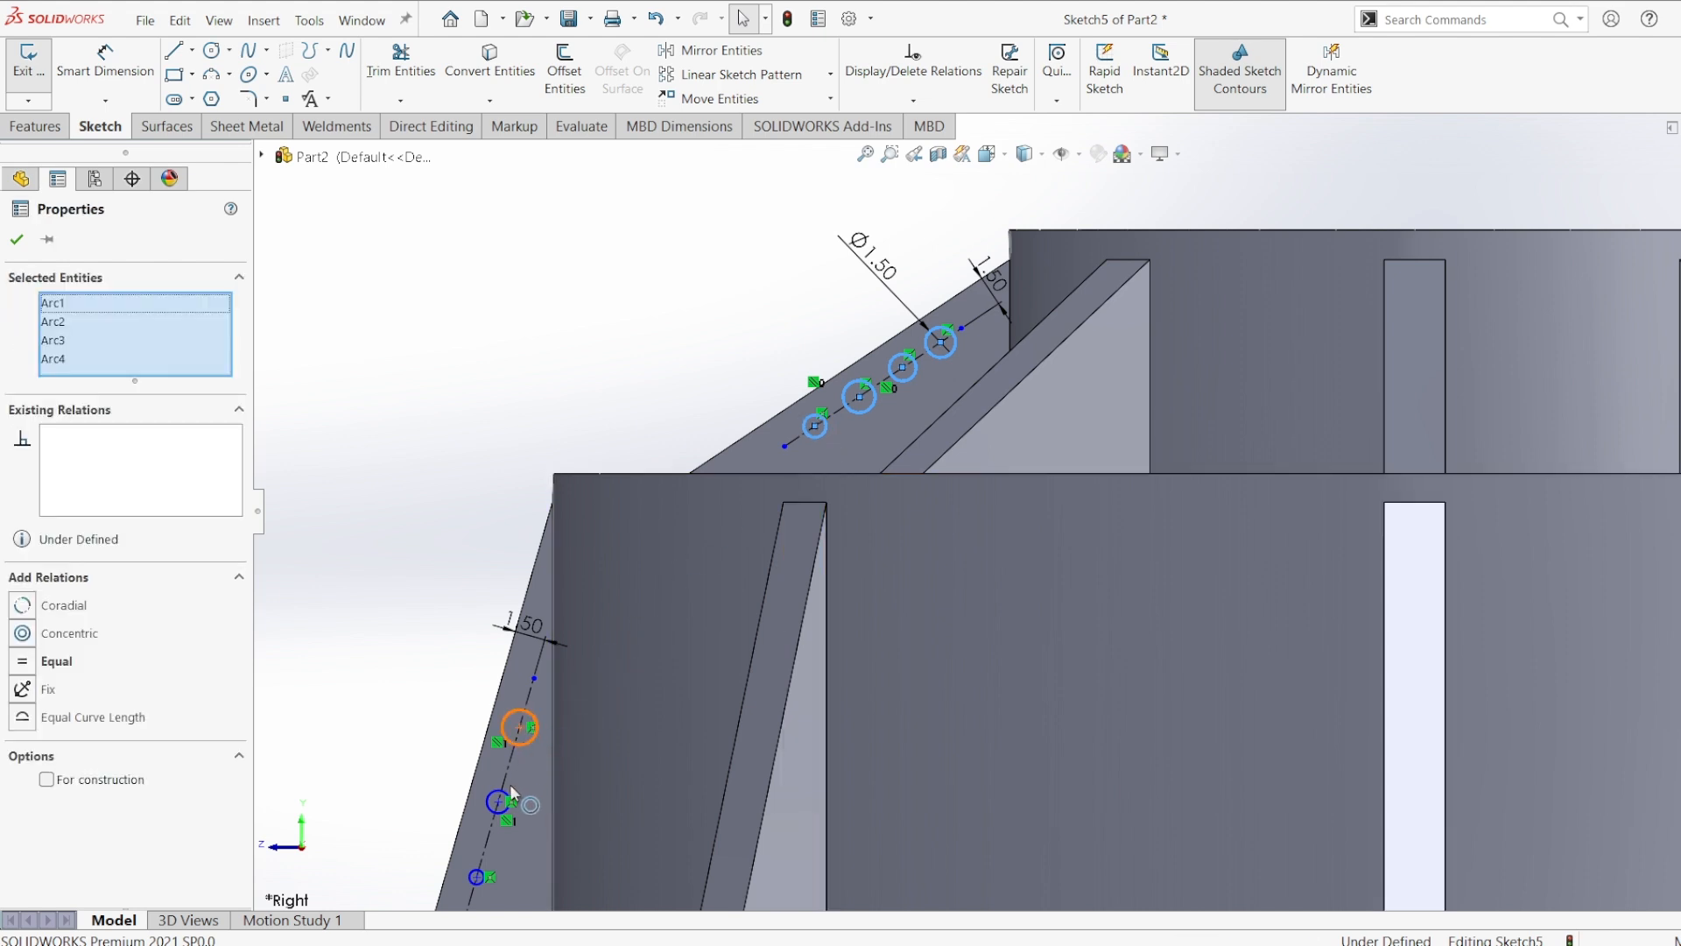
pyautogui.keyDown('ctrl'); pyautogui.click(525, 744); pyautogui.keyUp('ctrl')
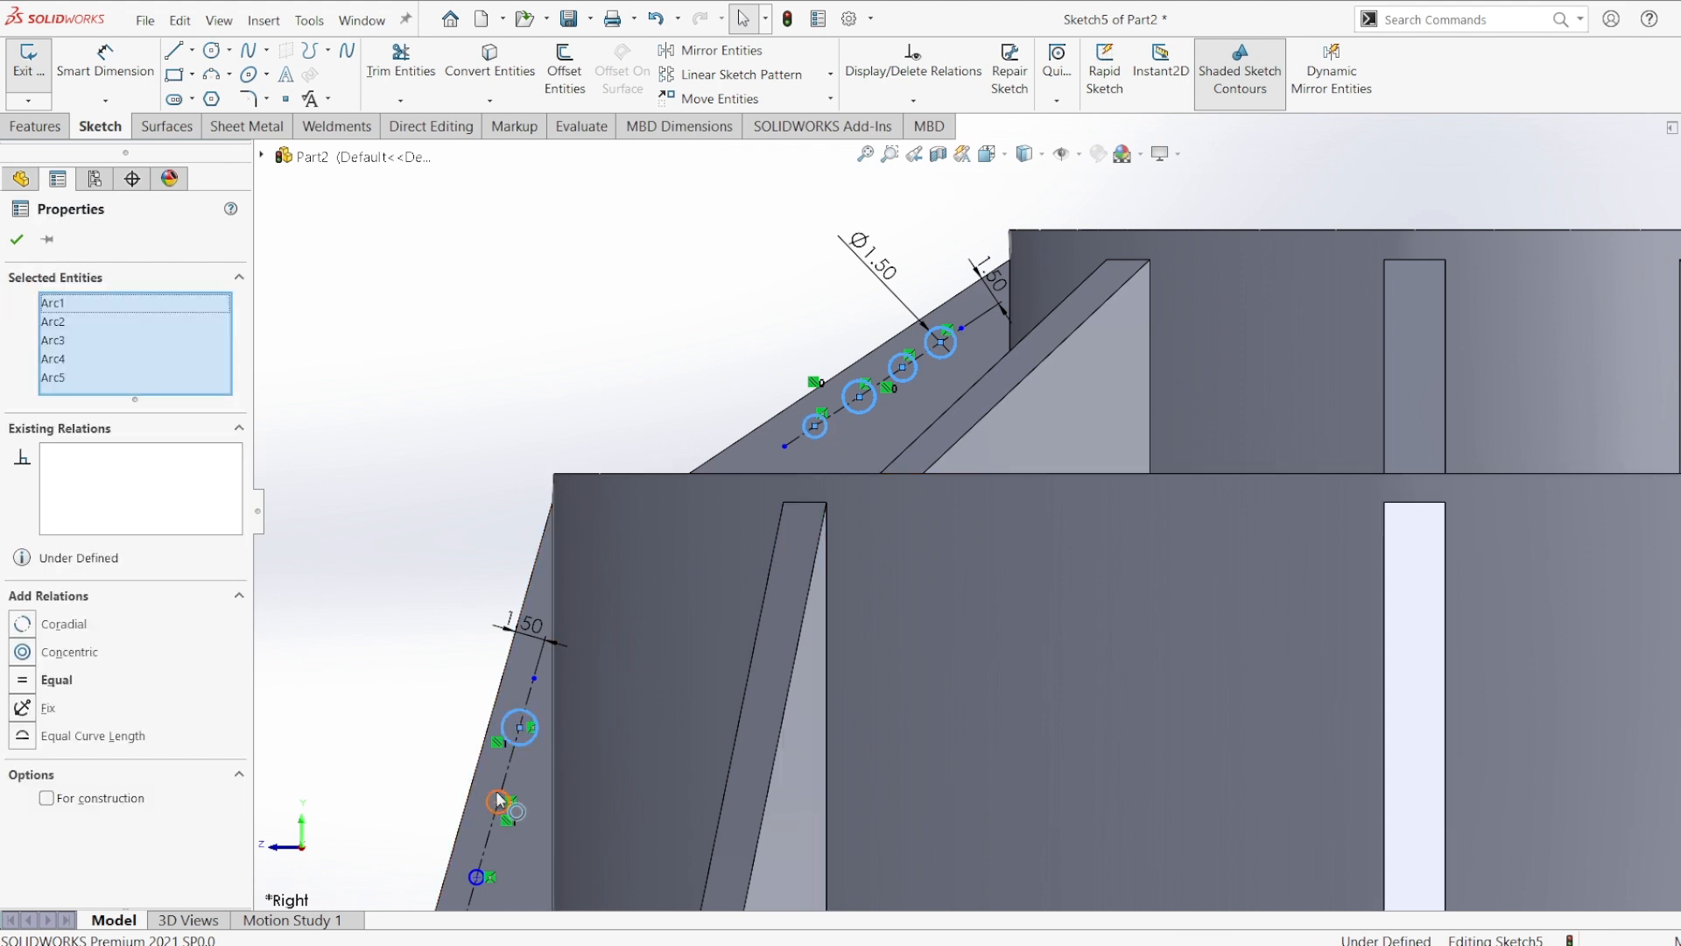
pyautogui.keyDown('ctrl'); pyautogui.click(501, 806); pyautogui.keyUp('ctrl')
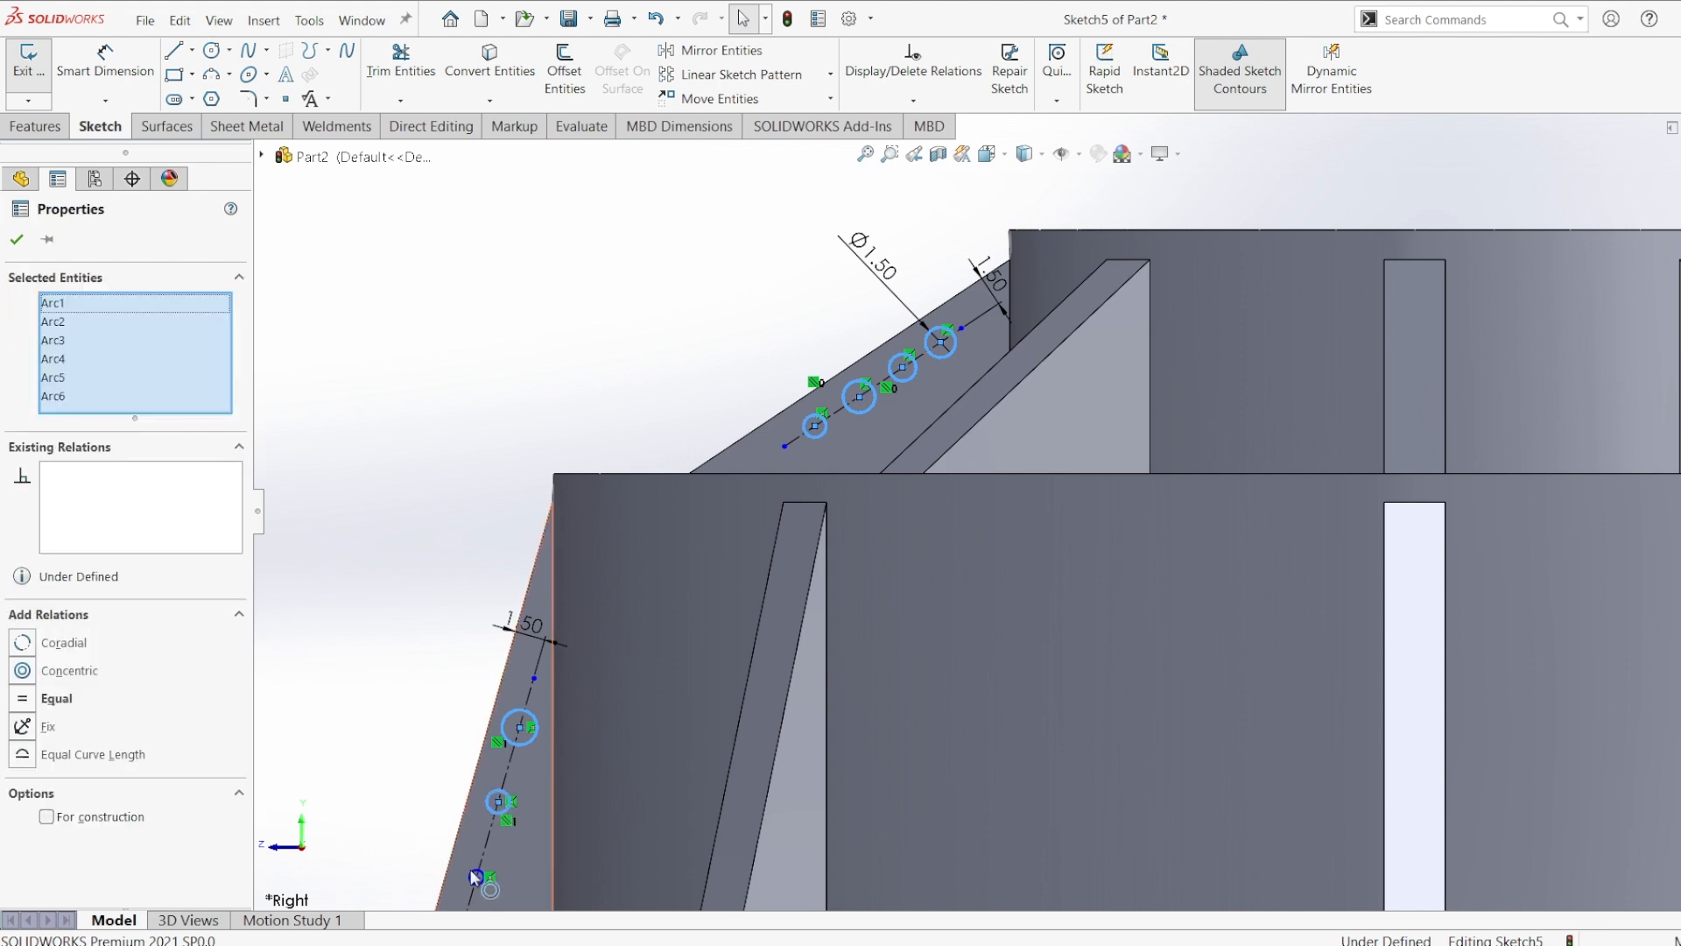
pyautogui.keyDown('ctrl'); pyautogui.click(477, 876); pyautogui.keyUp('ctrl')
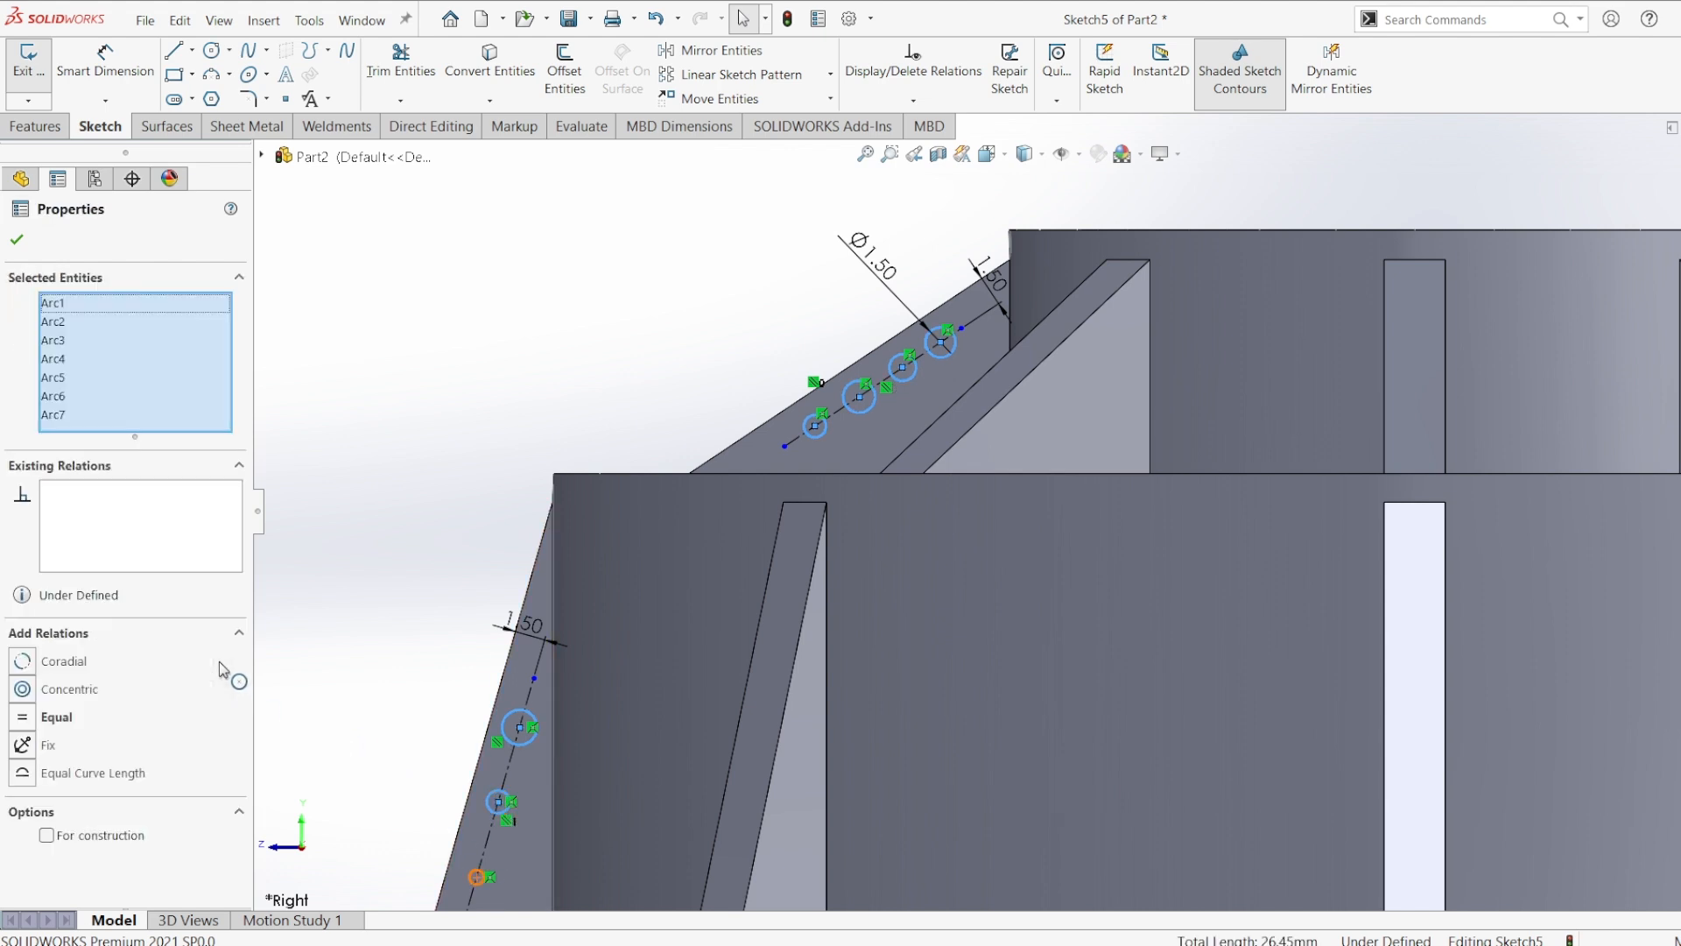
pyautogui.click(24, 717)
pyautogui.click(17, 239)
pyautogui.click(750, 316)
# - Dimension the uppermost circle's centre 2 mm horizontally from the vertical edge where the upper rib meets the cylinder
pyautogui.click(130, 77)
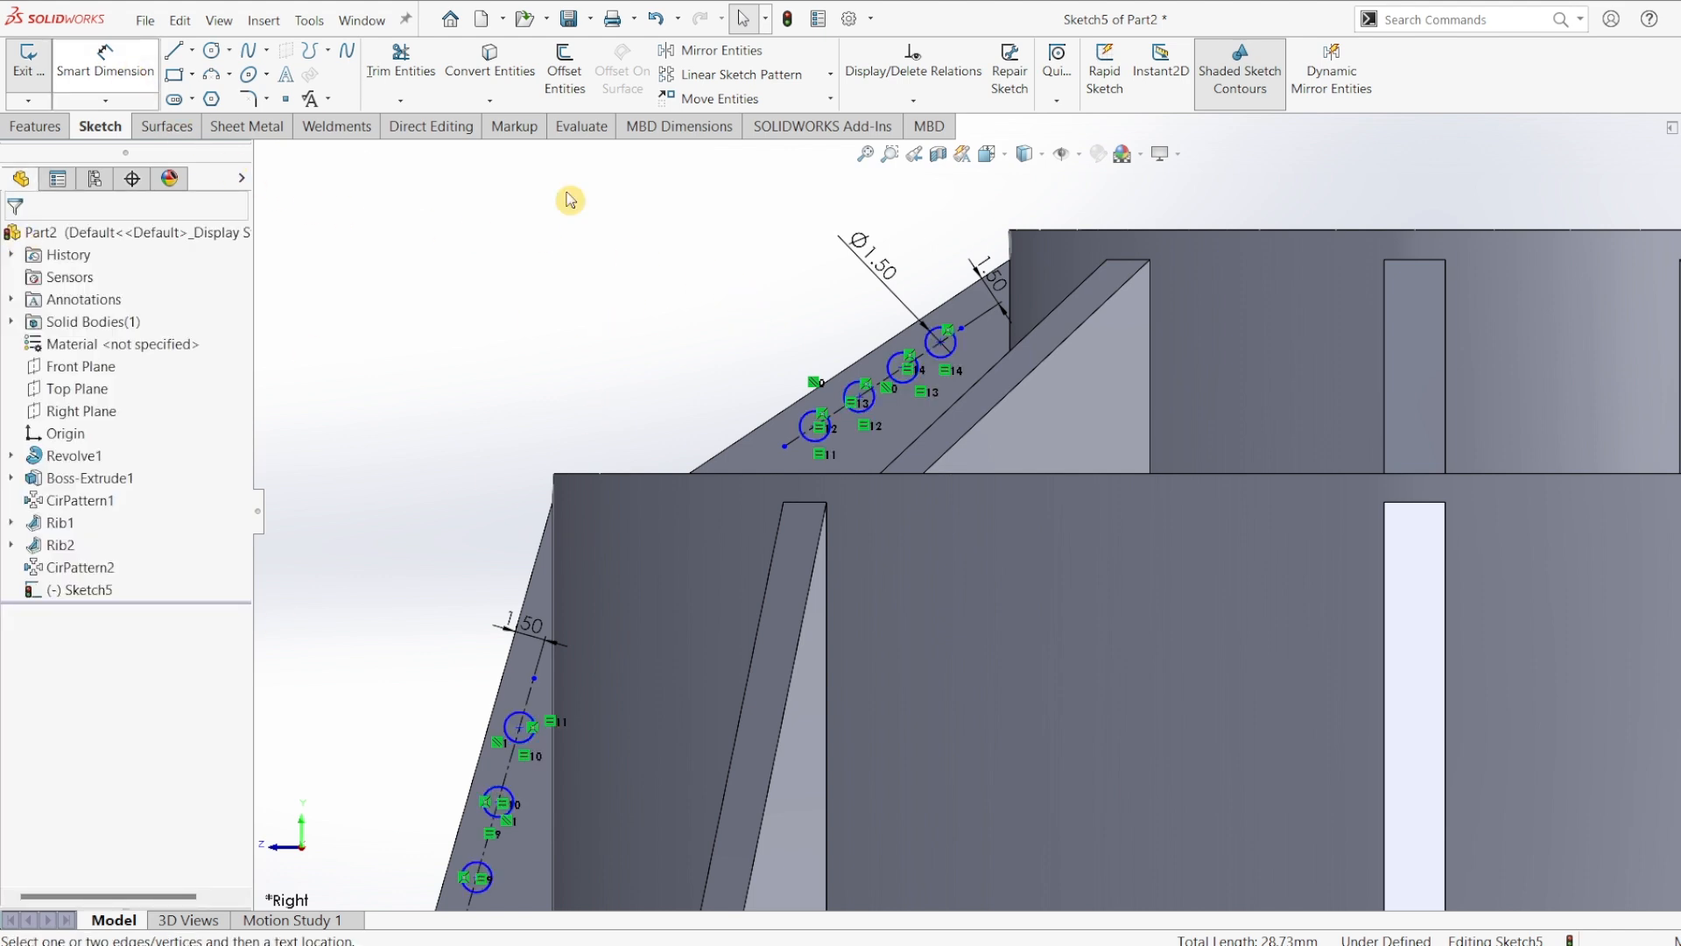
pyautogui.click(942, 343)
pyautogui.click(1007, 282)
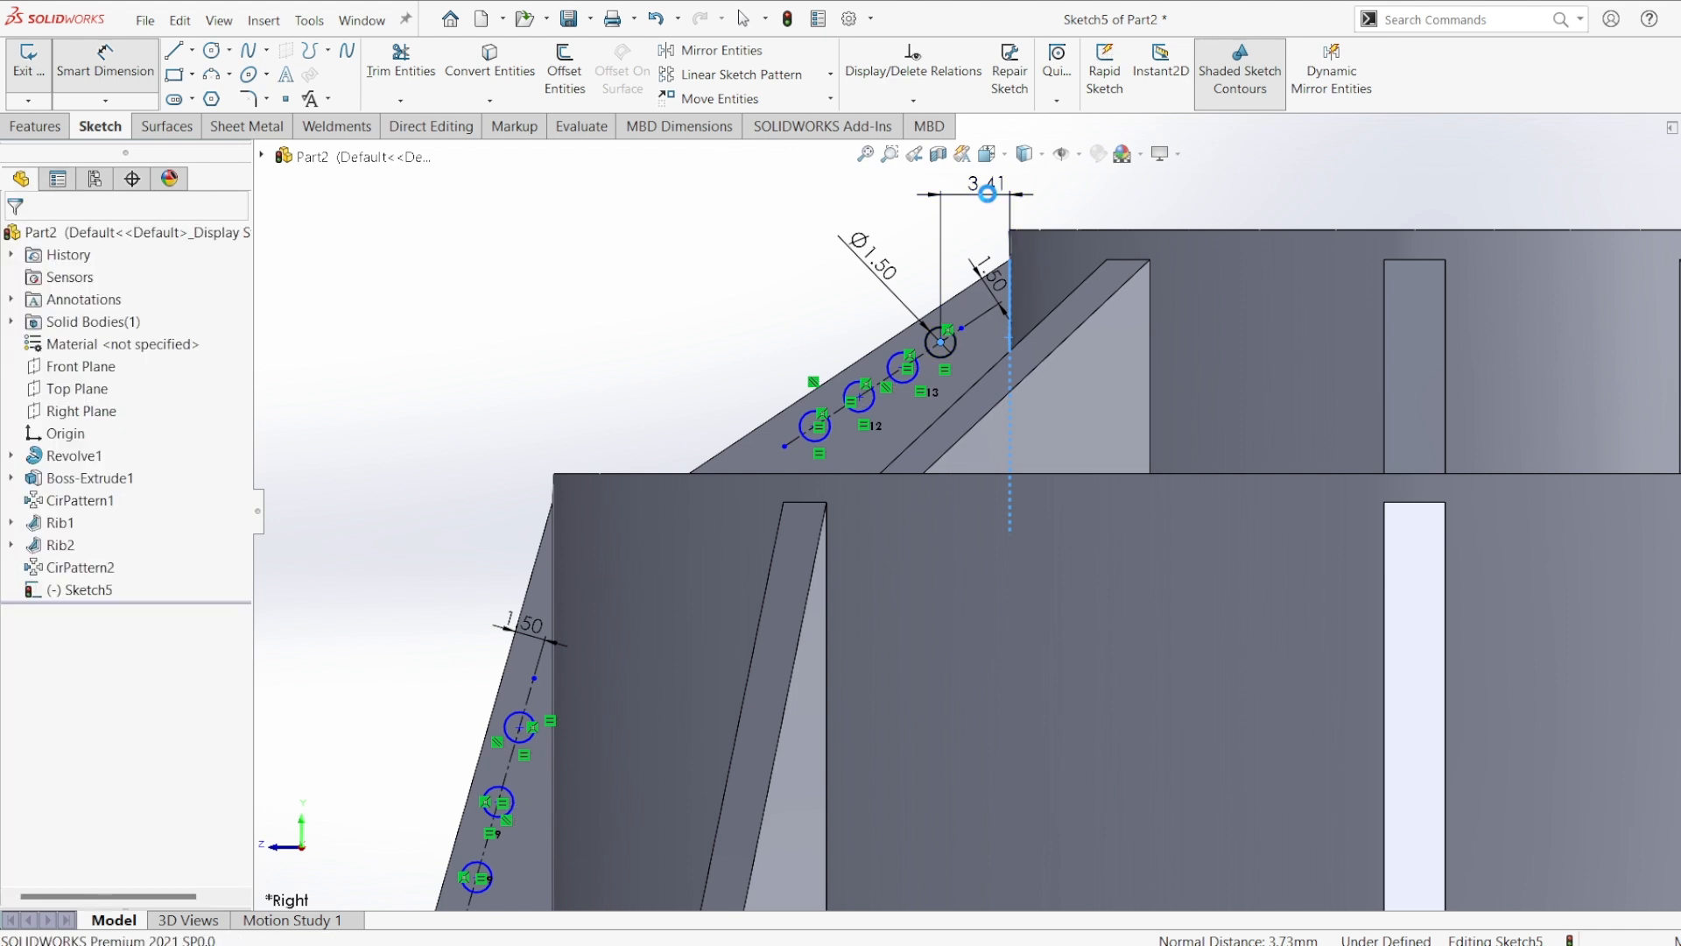
pyautogui.click(988, 194)
pyautogui.write('2')
pyautogui.press('Escape')
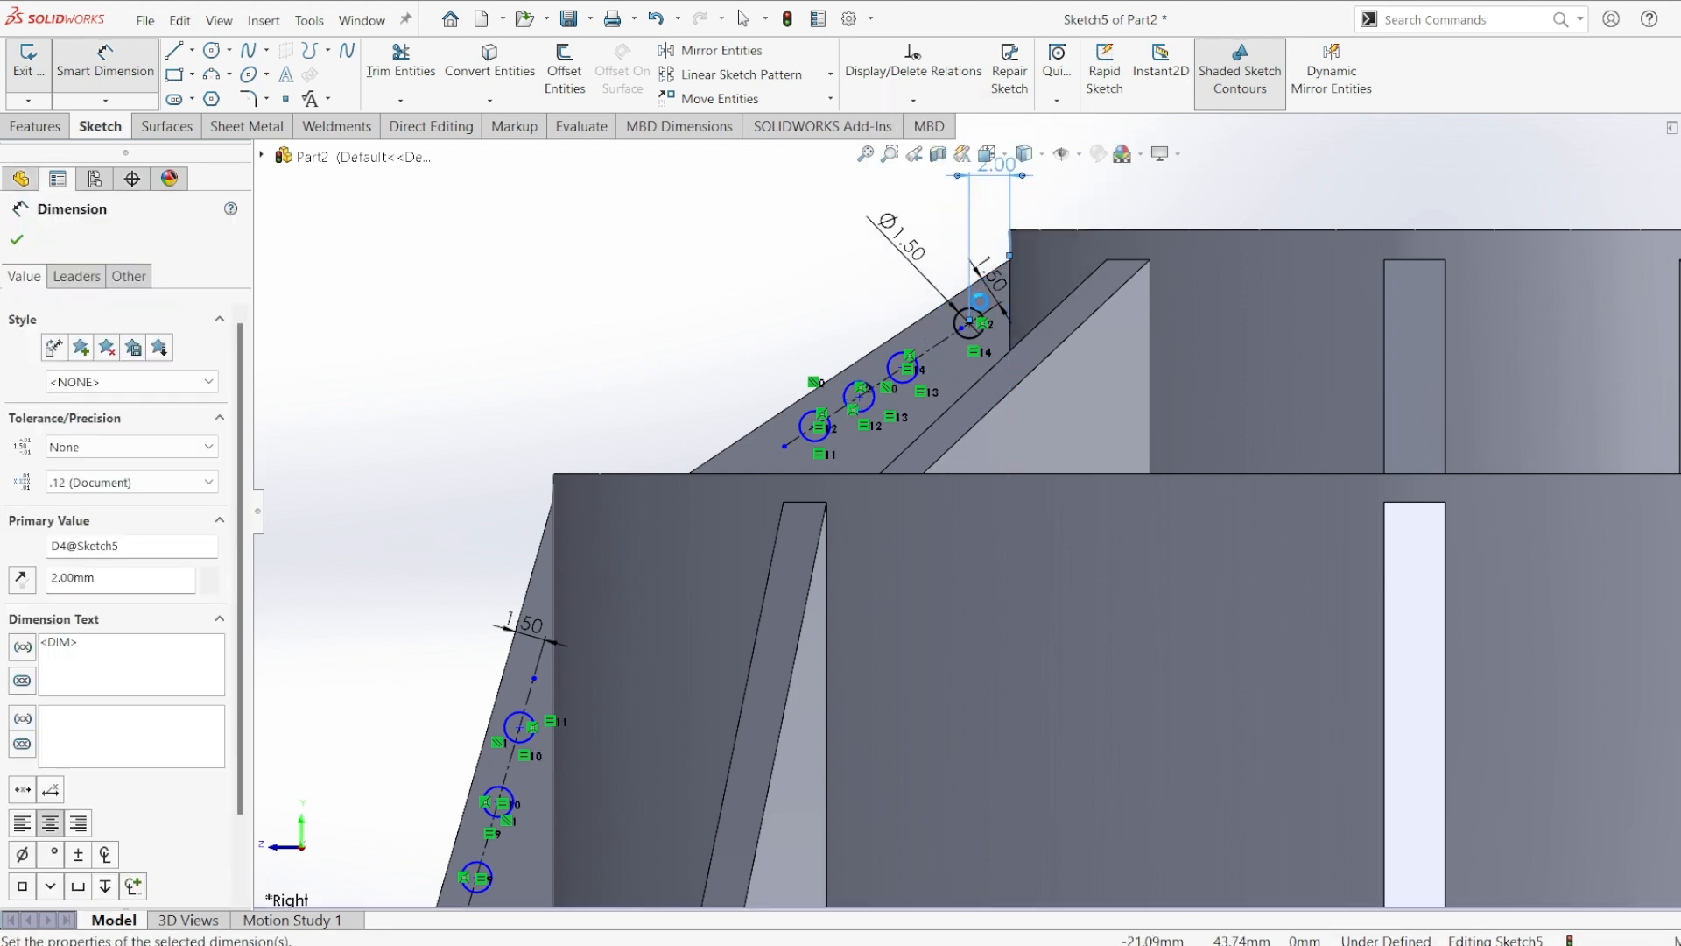
# - Dimension the centre distance between the first and second circles from the top of the upper rib as 3.3 mm
pyautogui.scroll(-5, 972, 337)
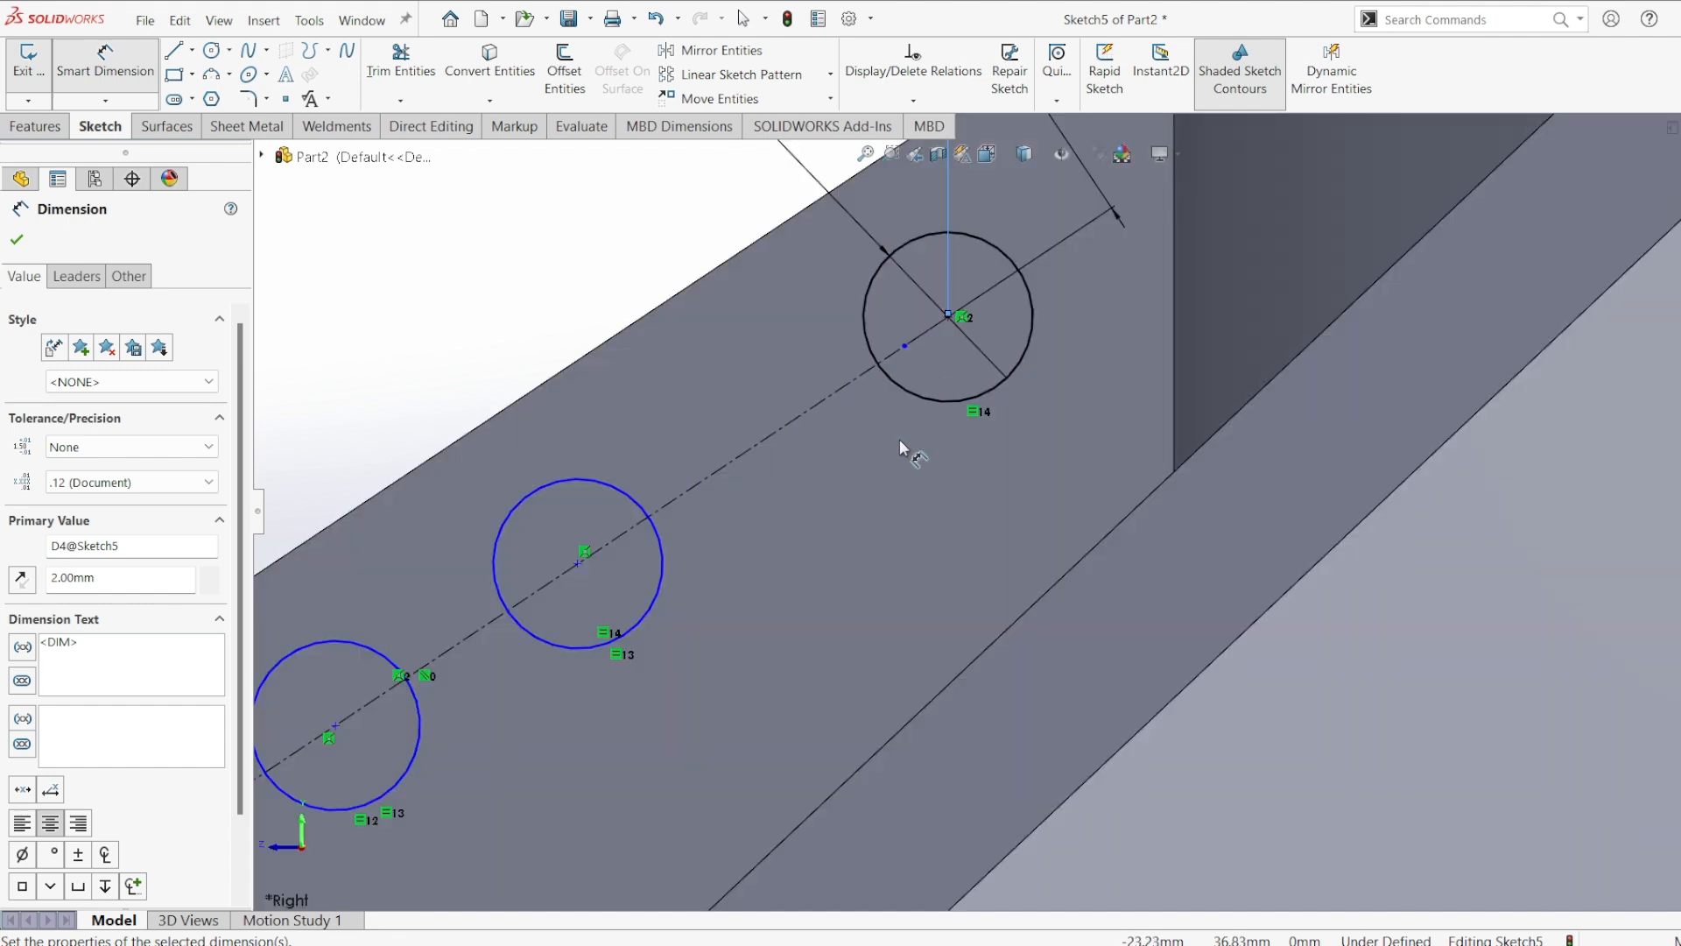
pyautogui.scroll(3, 980, 438)
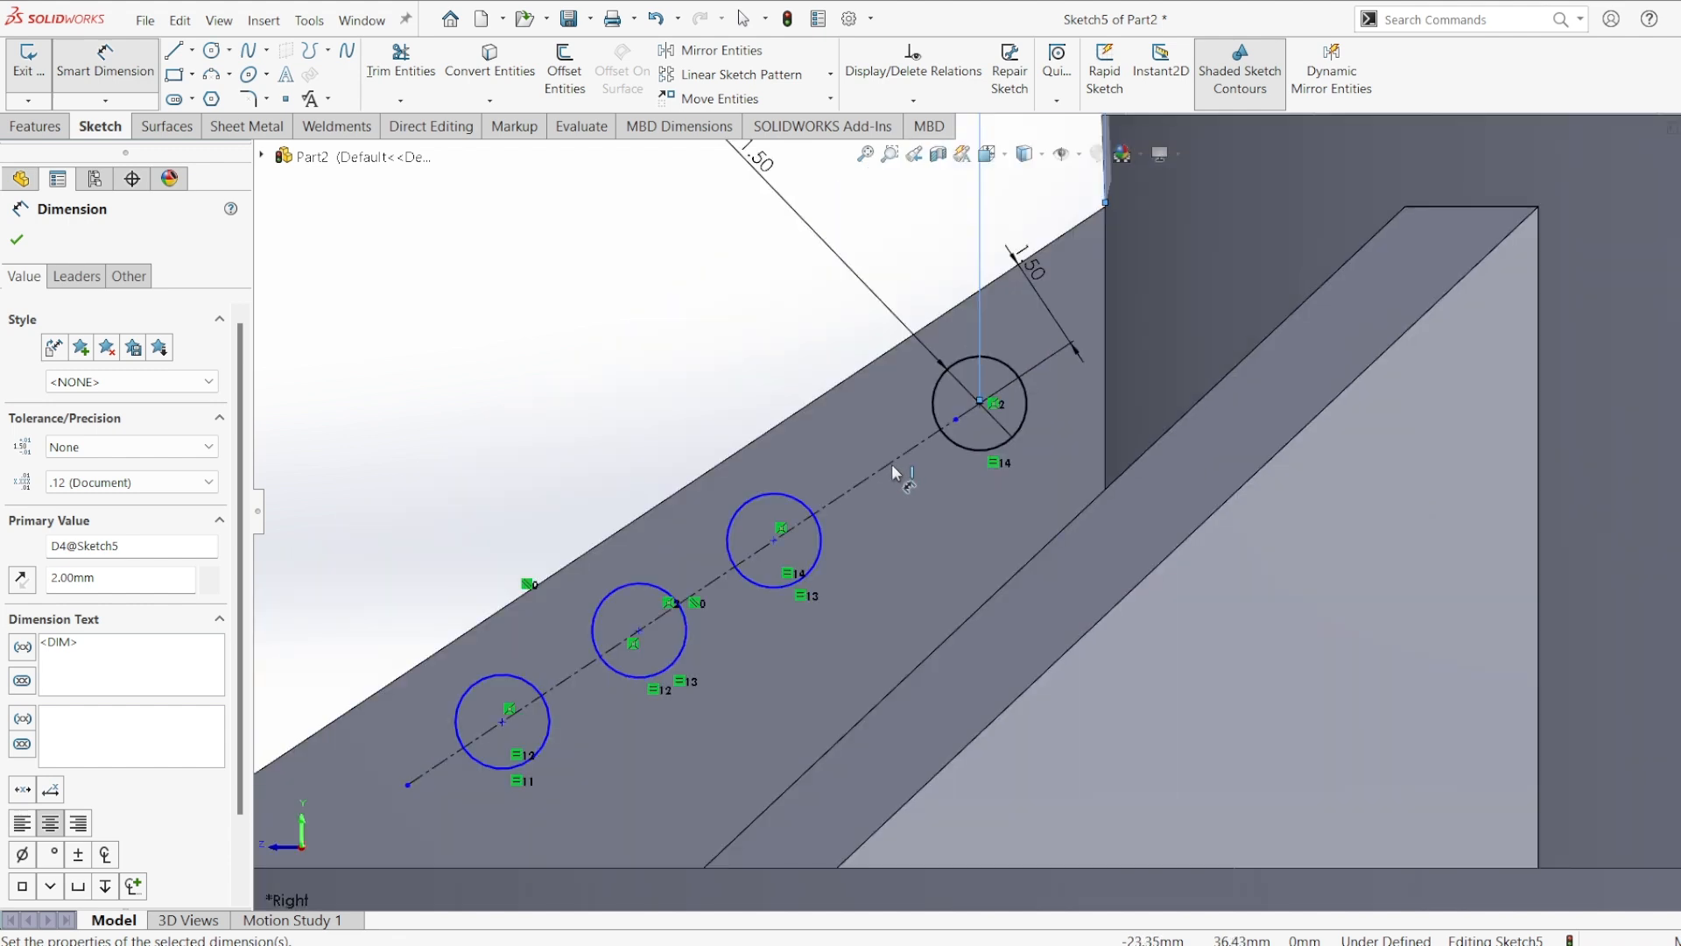
pyautogui.click(969, 449)
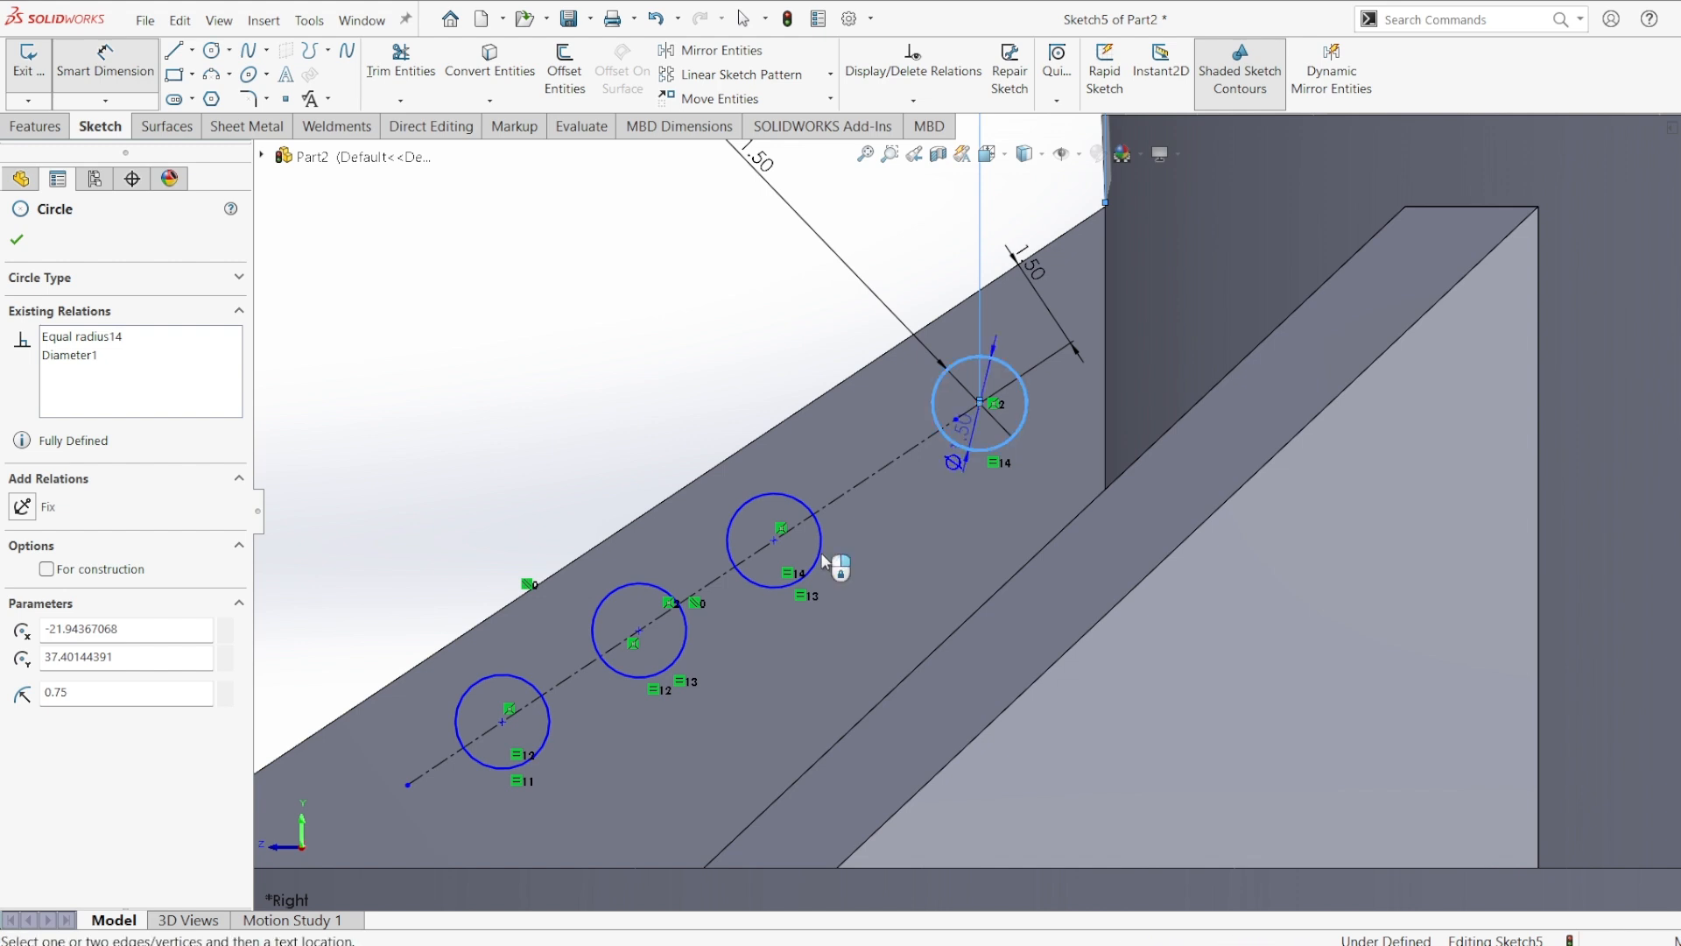
pyautogui.click(886, 531)
pyautogui.click(920, 432)
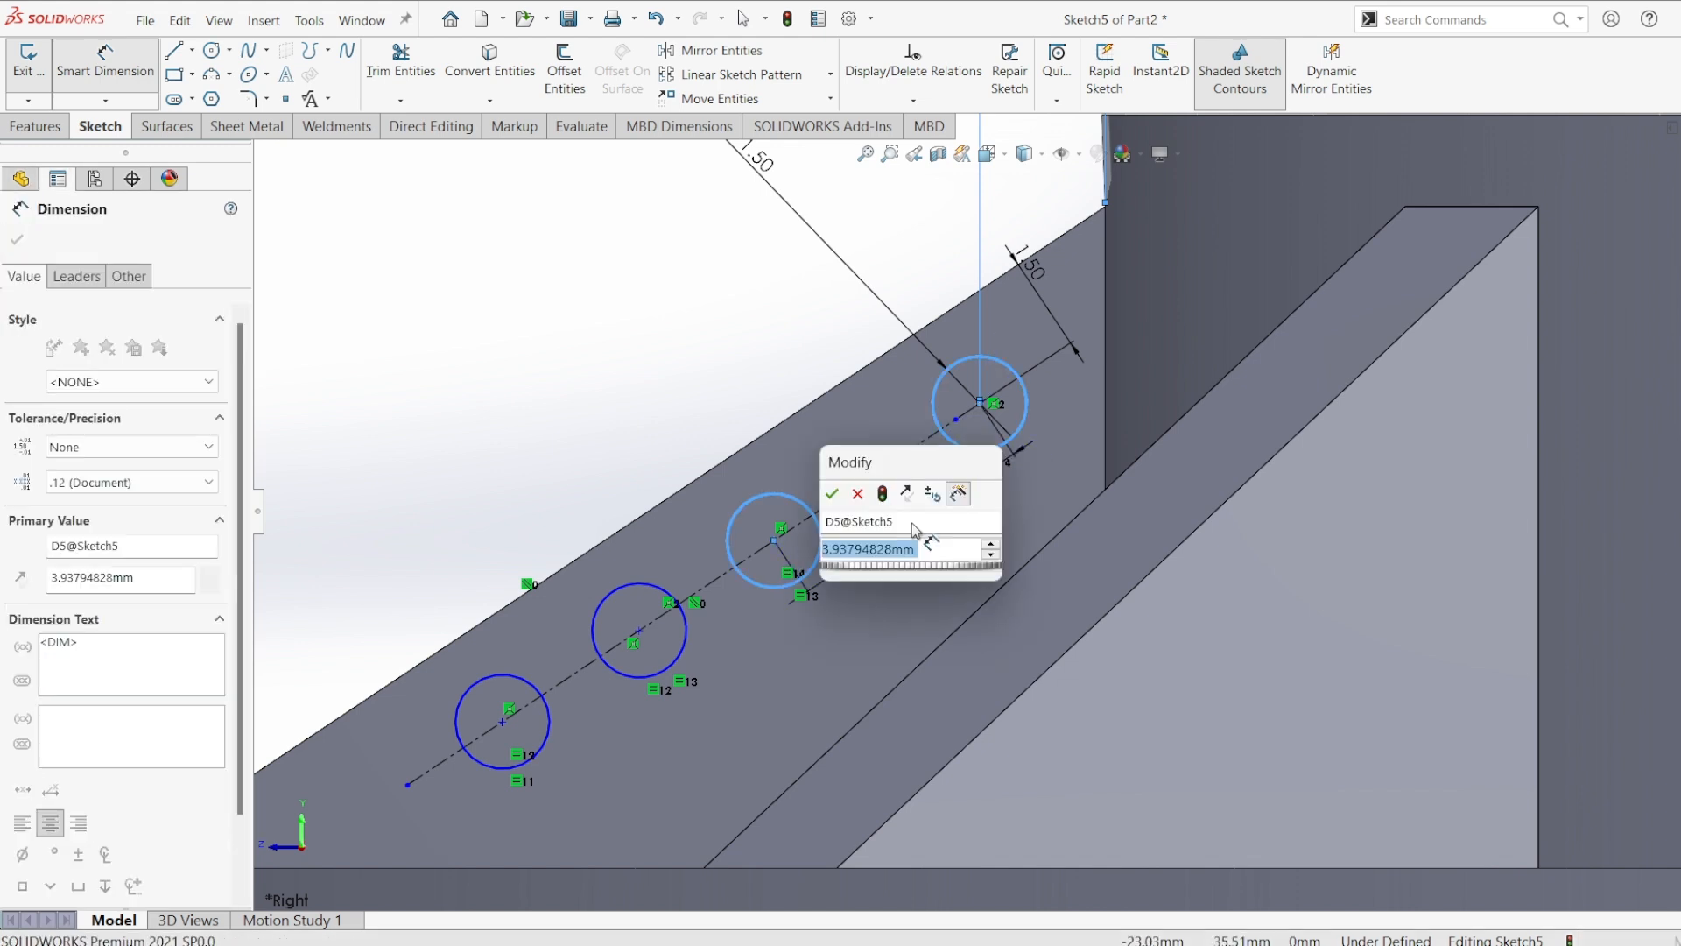
pyautogui.write('2.5')
pyautogui.press('Return')
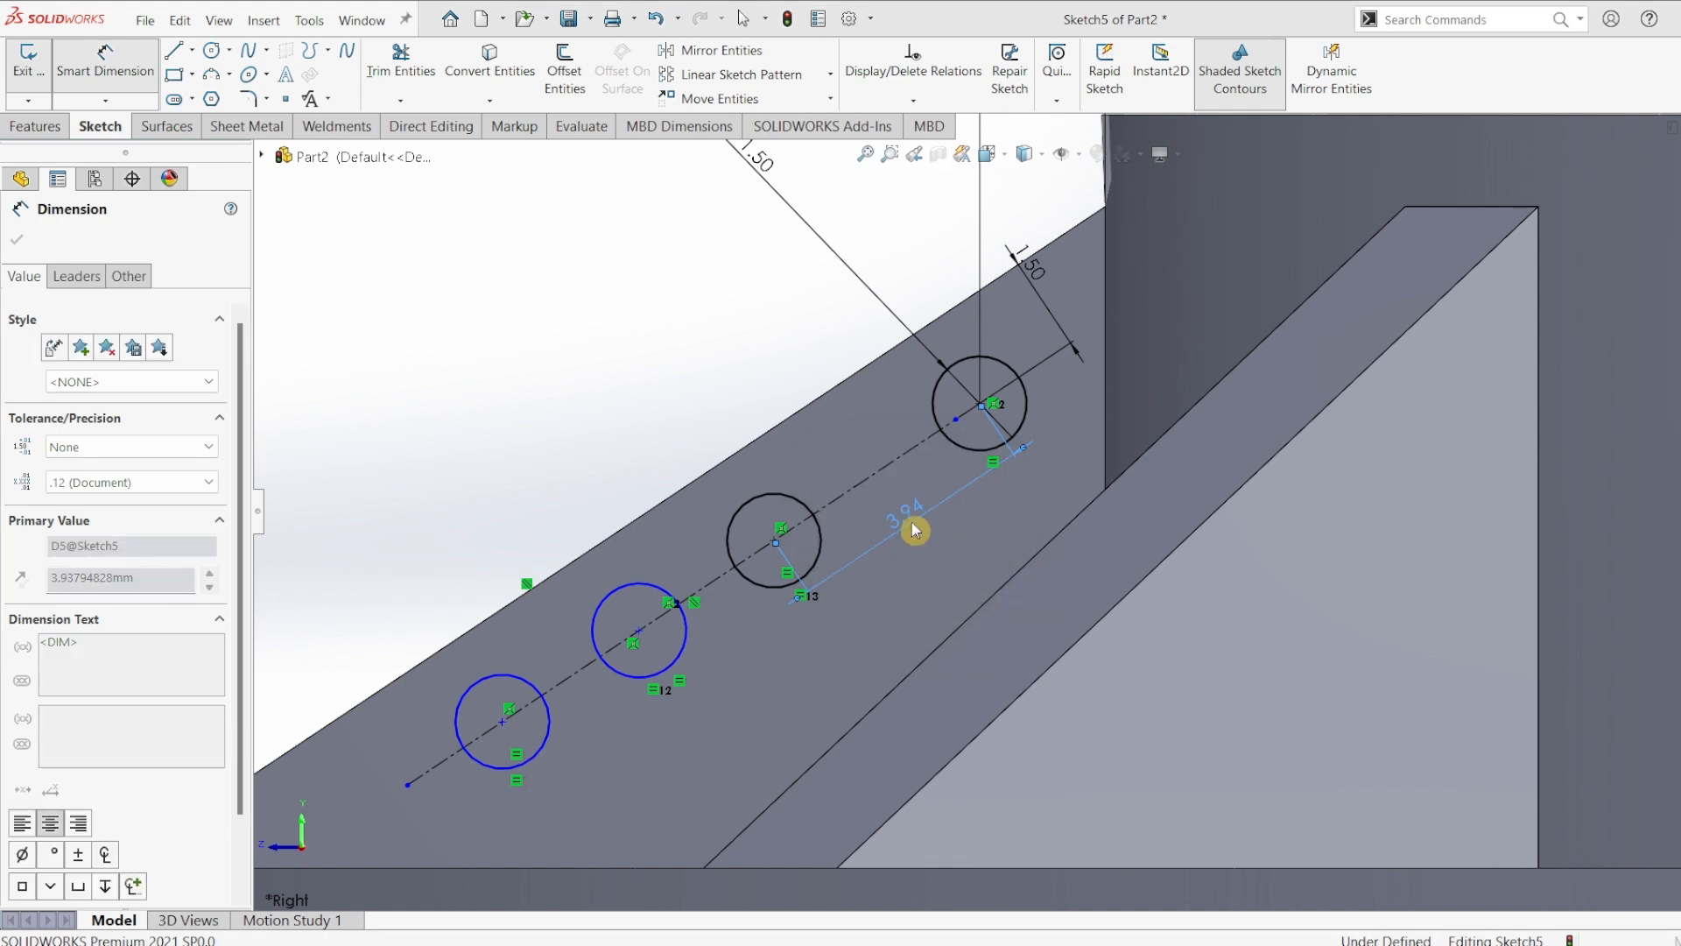
# - Dimension the centre distance between the second and third circles from the top of the upper rib as 3.3 mm
pyautogui.click(796, 564)
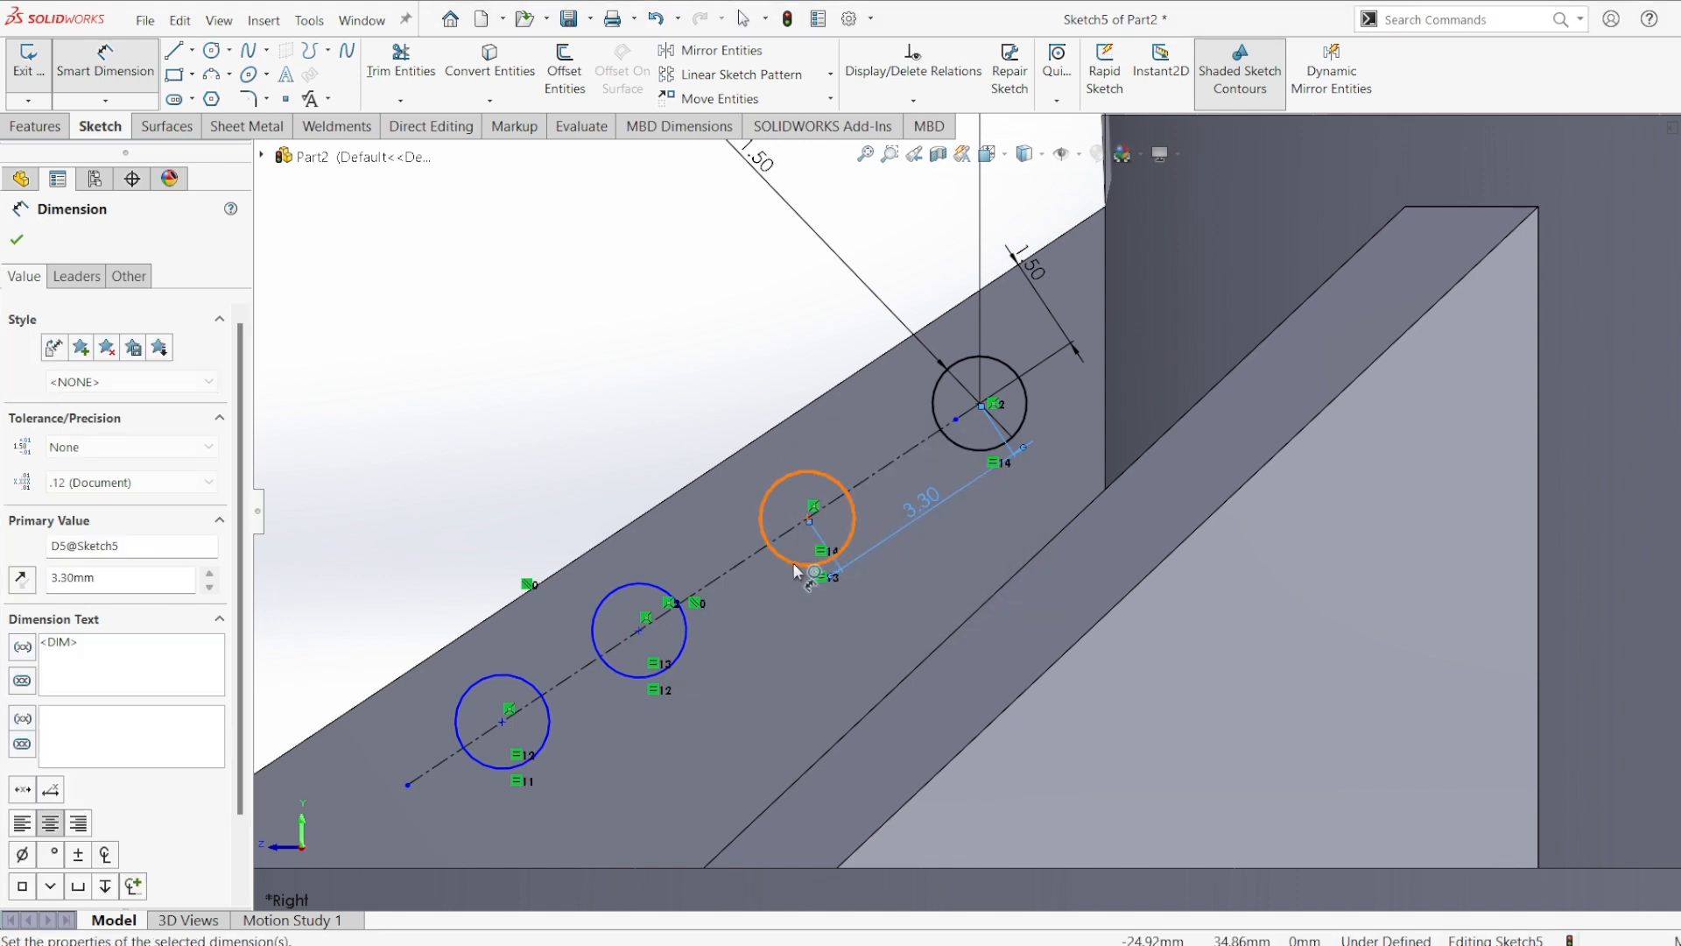
pyautogui.click(686, 652)
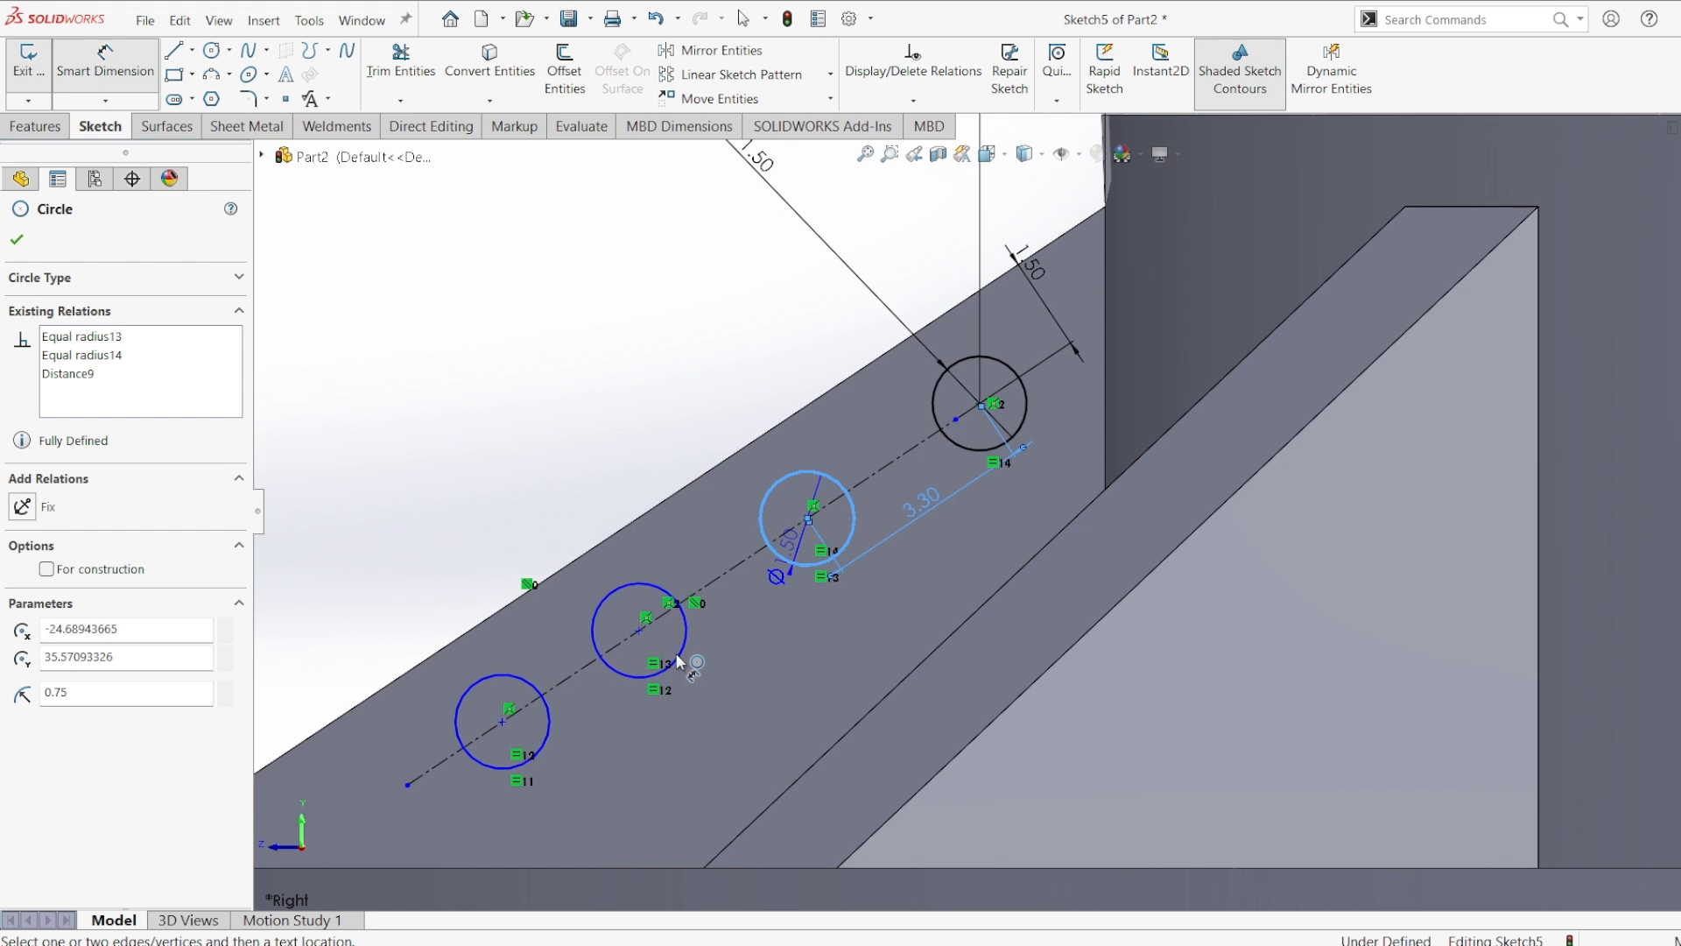
pyautogui.click(574, 418)
pyautogui.write('3.3')
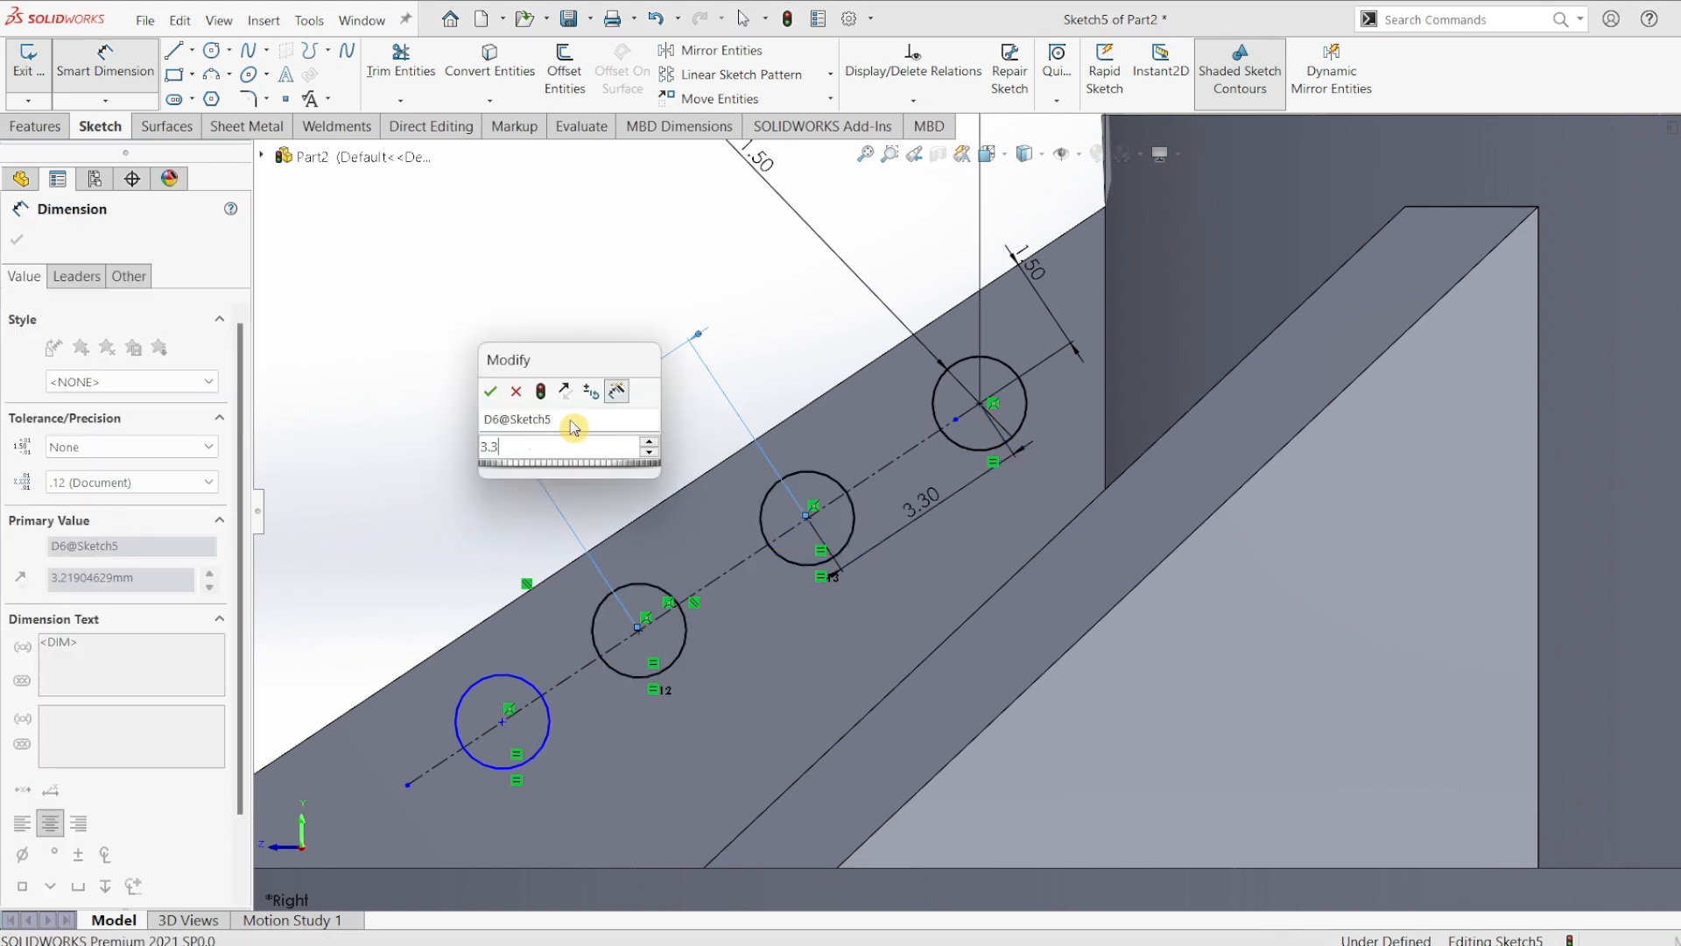
pyautogui.press('Return')
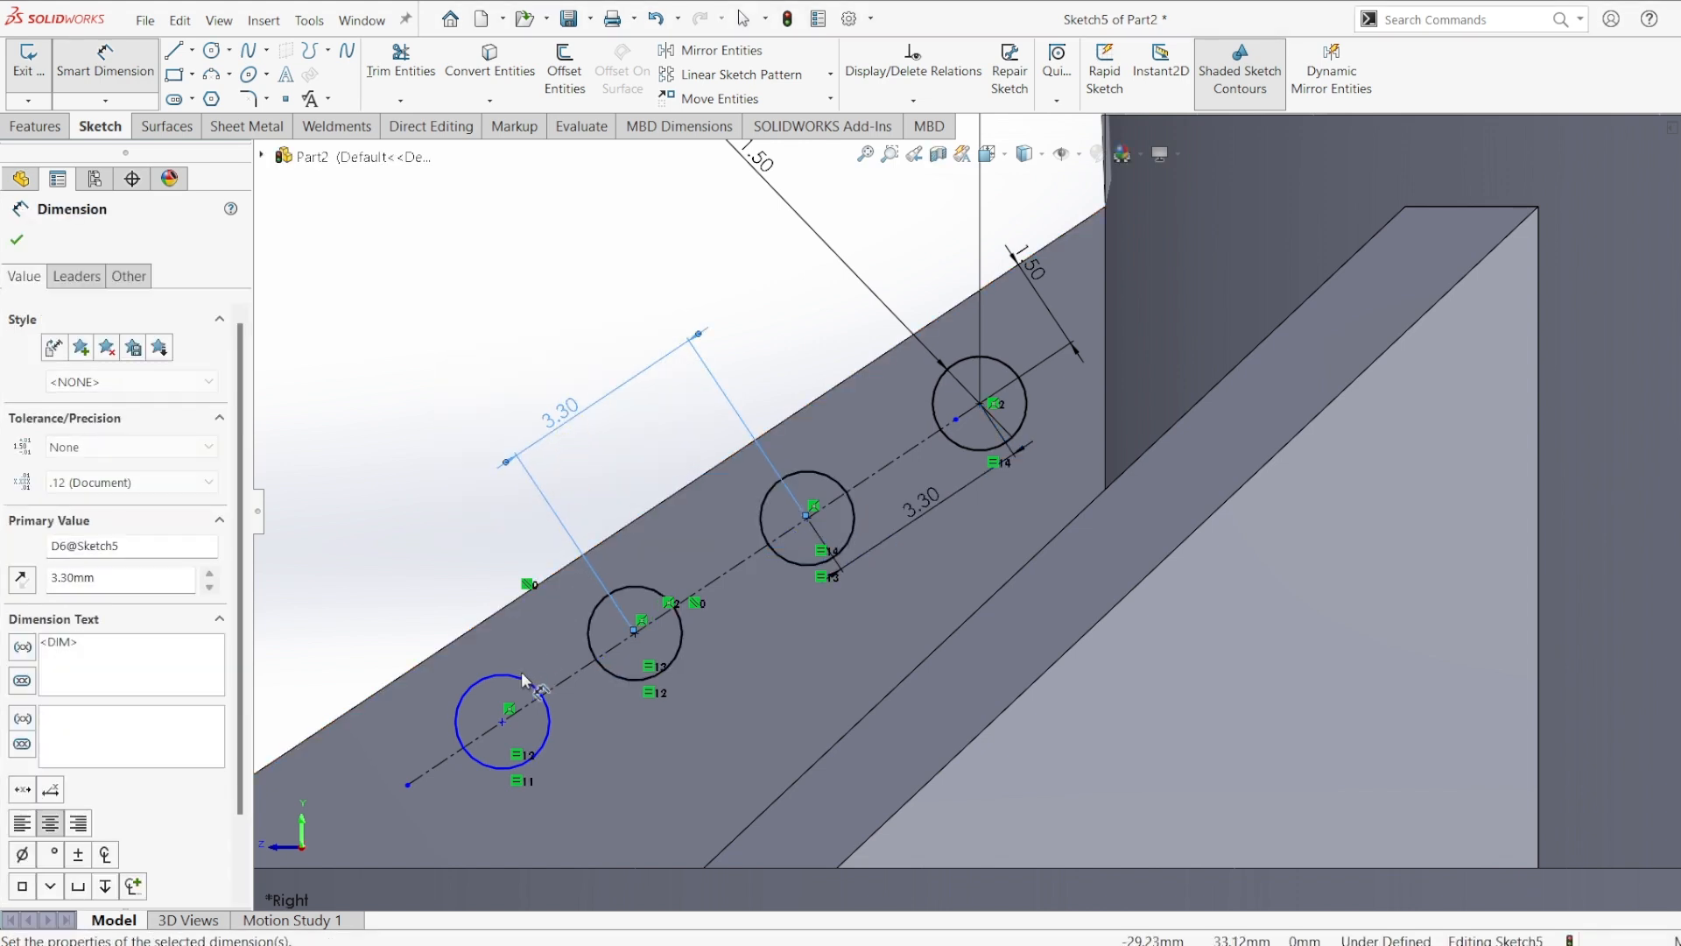
# - Dimension the centre distance between the third and lowest circles on the upper rib as 3.3 mm
pyautogui.click(594, 633)
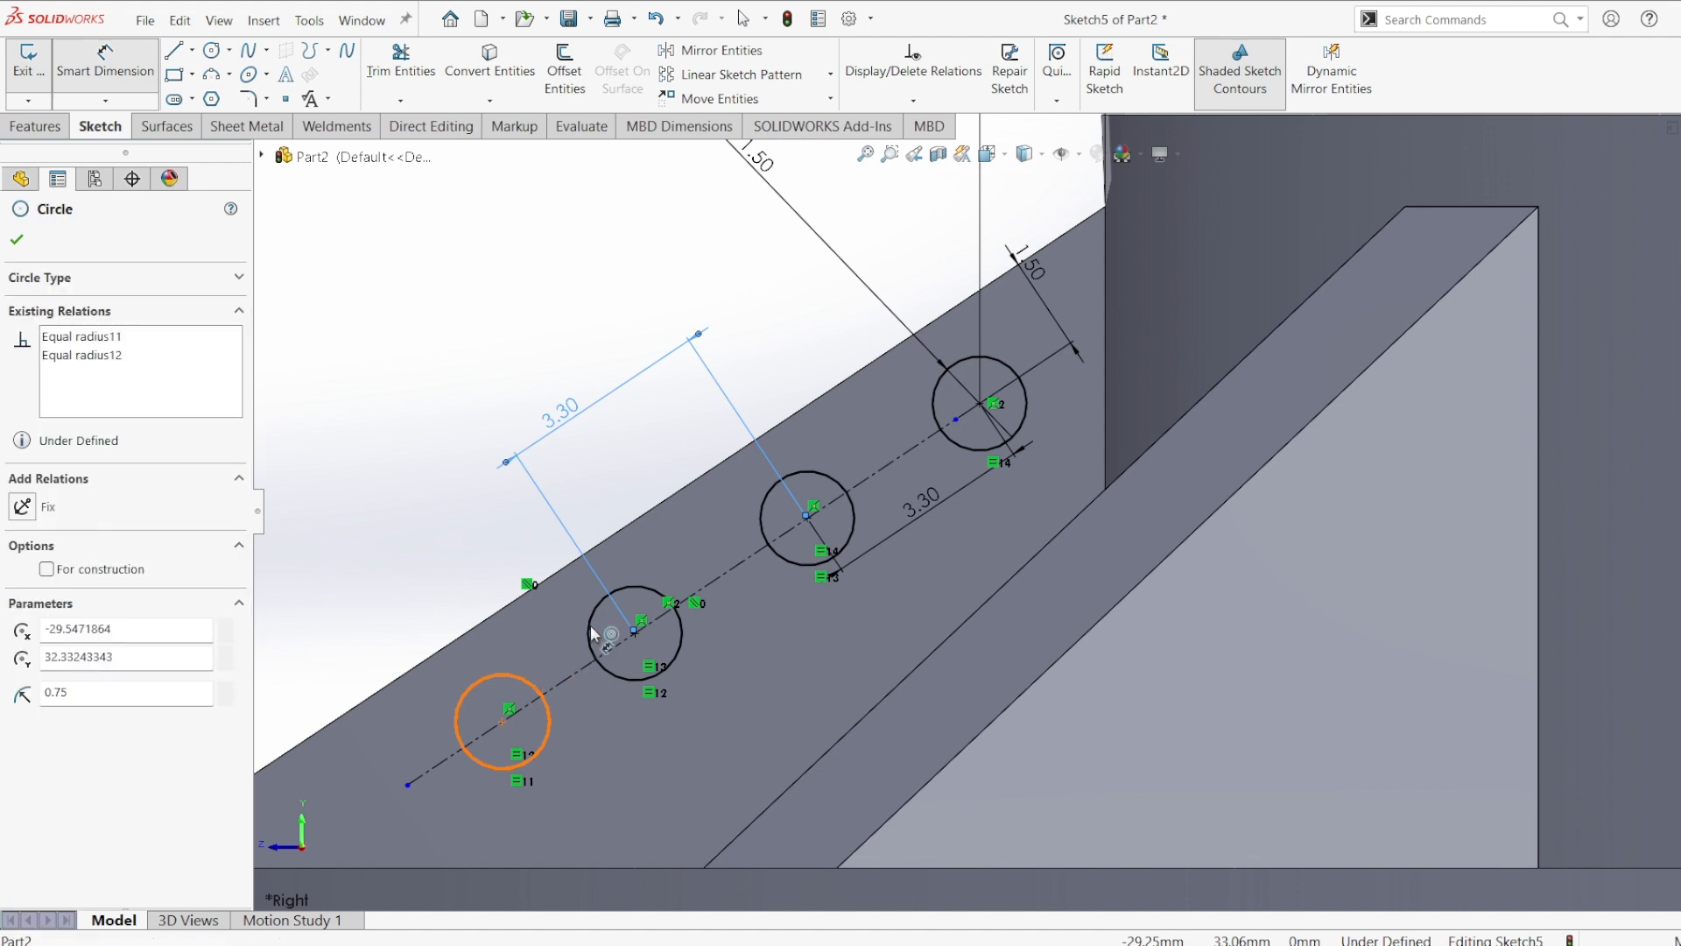
pyautogui.click(592, 631)
pyautogui.click(442, 532)
pyautogui.write('3.')
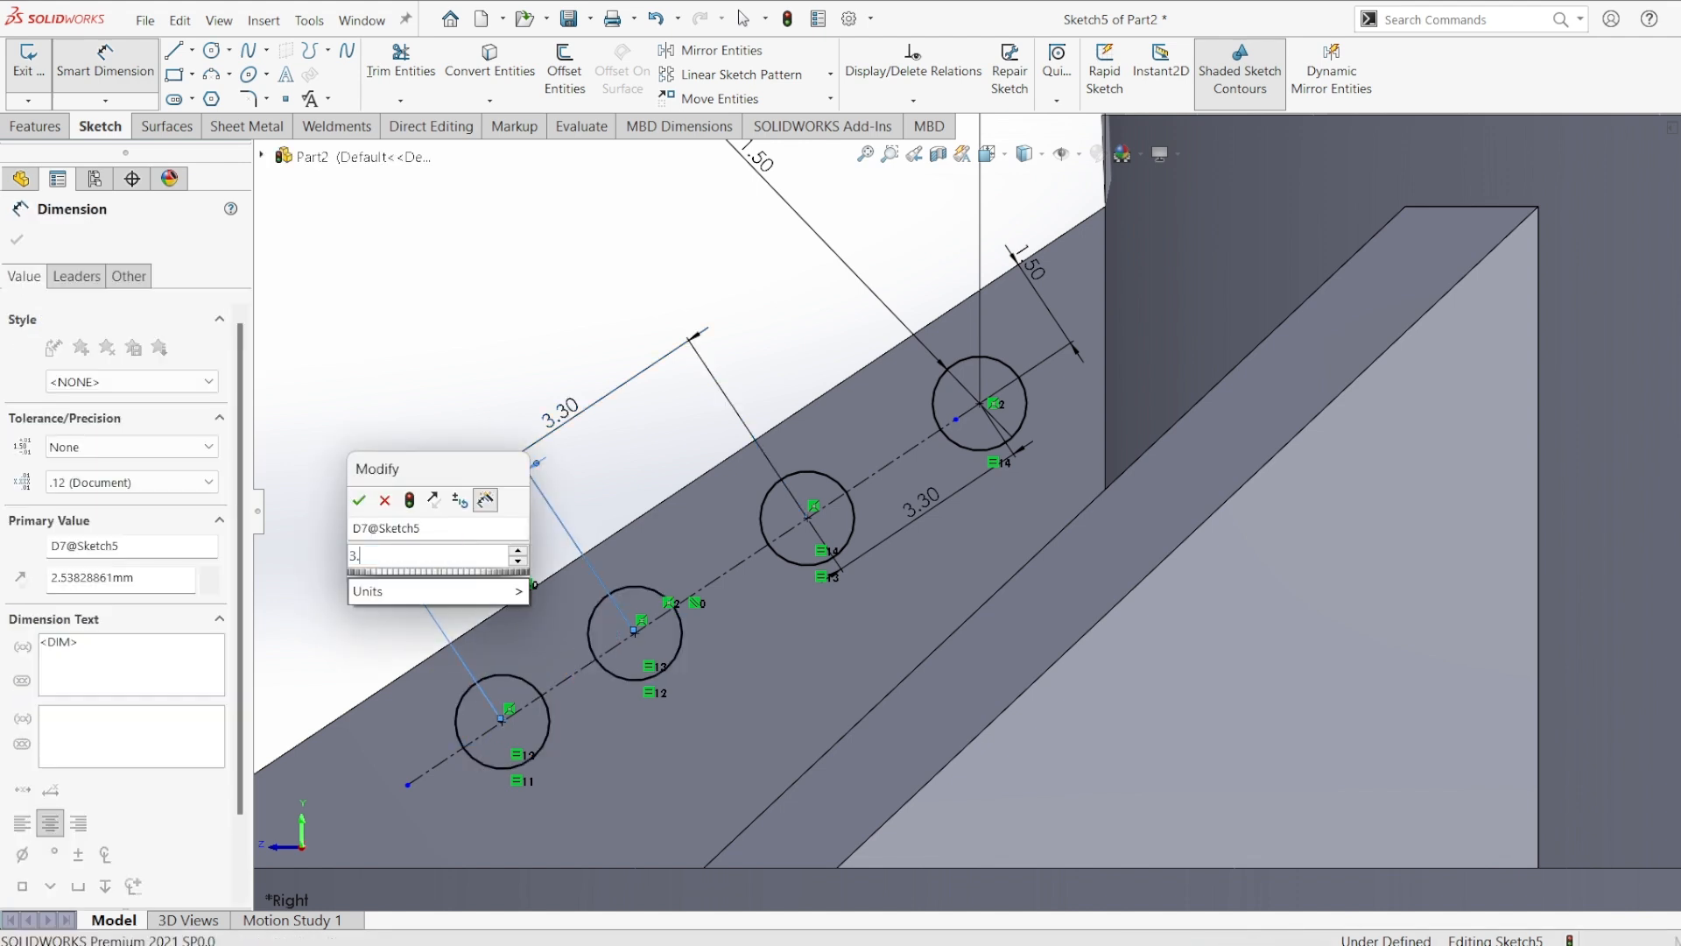
pyautogui.write('30')
pyautogui.press('Return')
# - Dimension the outer rib's uppermost circle centre 2 mm horizontally from the vertical edge where that rib meets the outer cylinder
pyautogui.scroll(3, 543, 665)
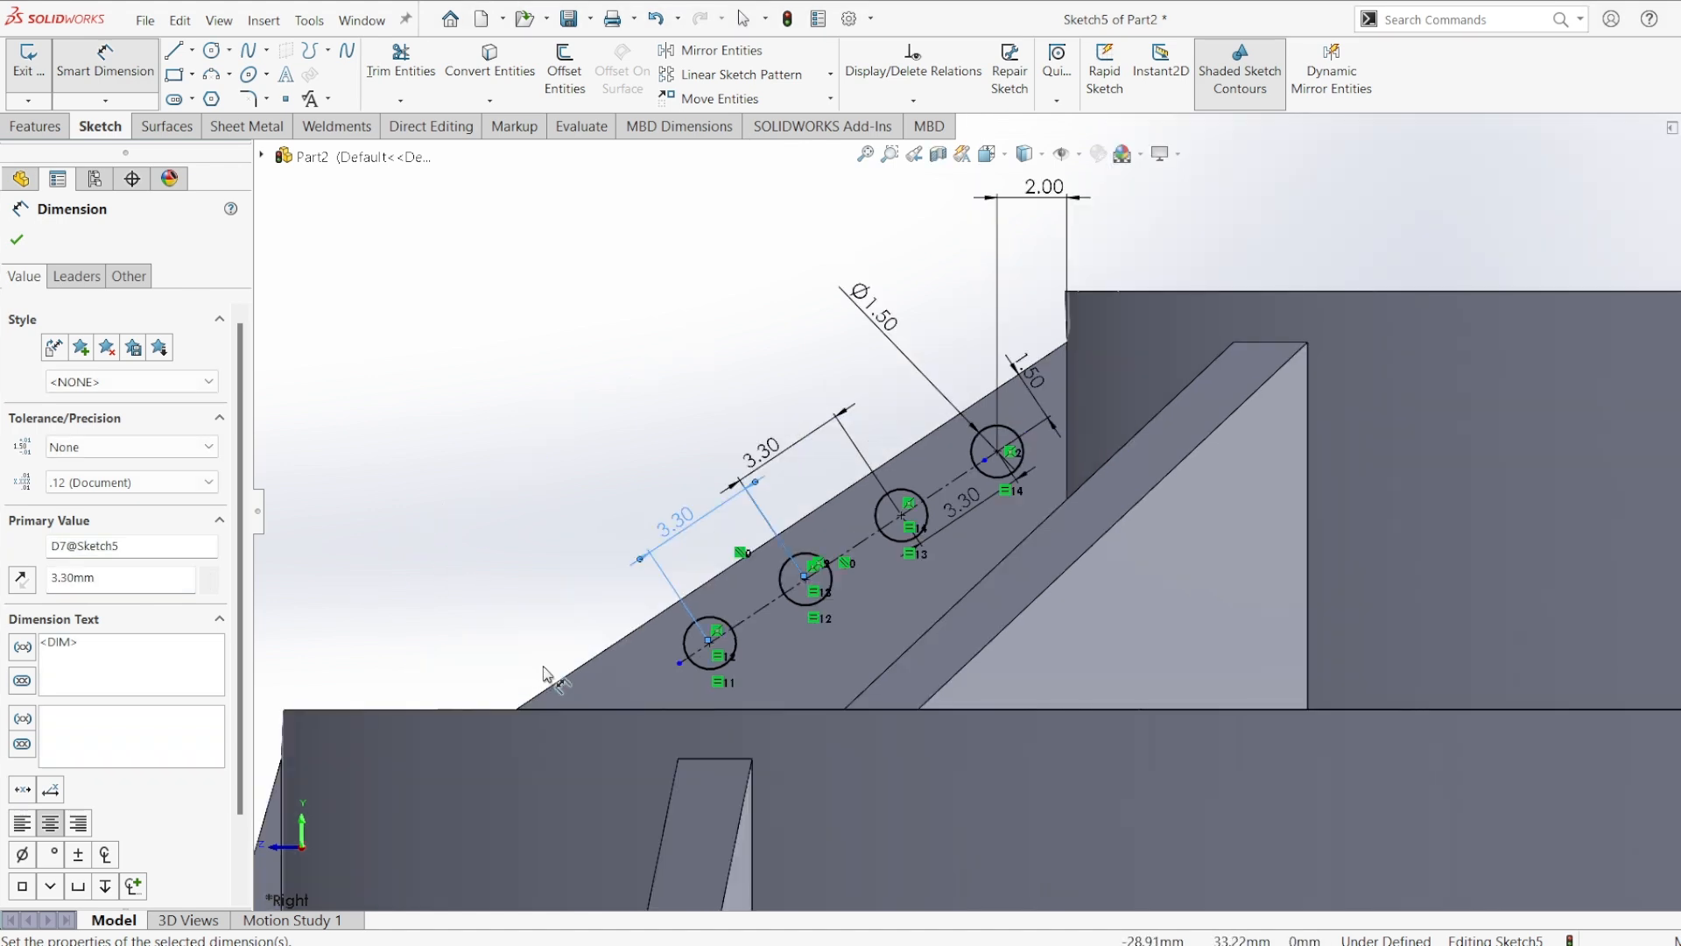
pyautogui.scroll(3, 560, 700)
pyautogui.scroll(2, 737, 845)
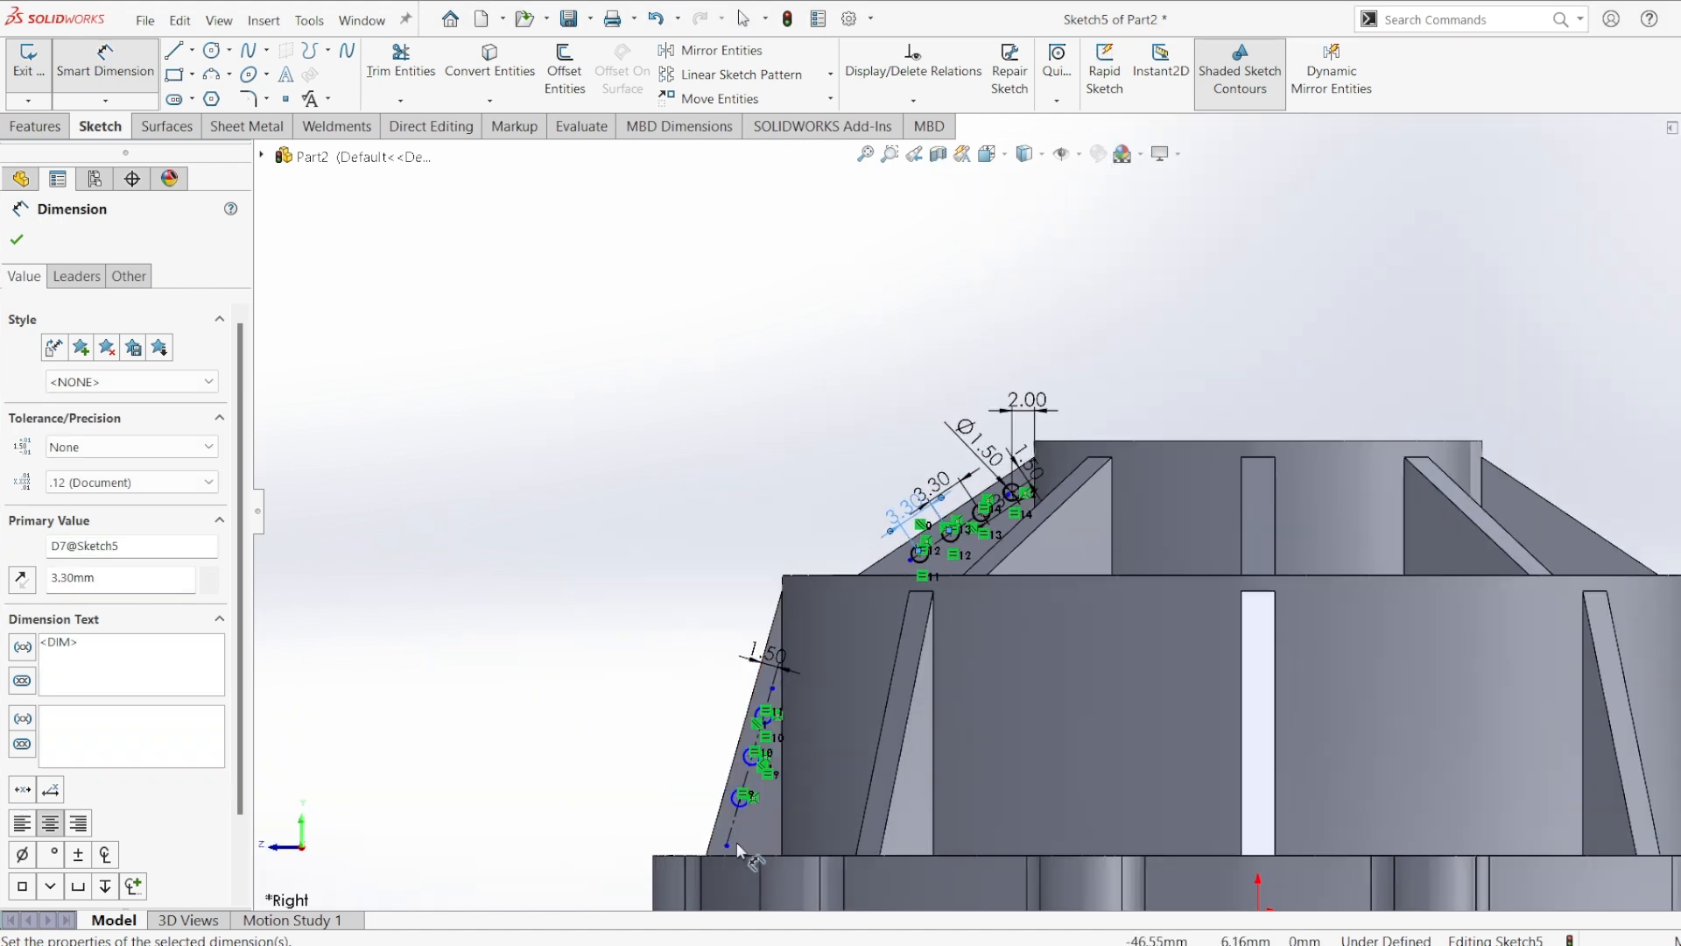
pyautogui.scroll(-3, 777, 794)
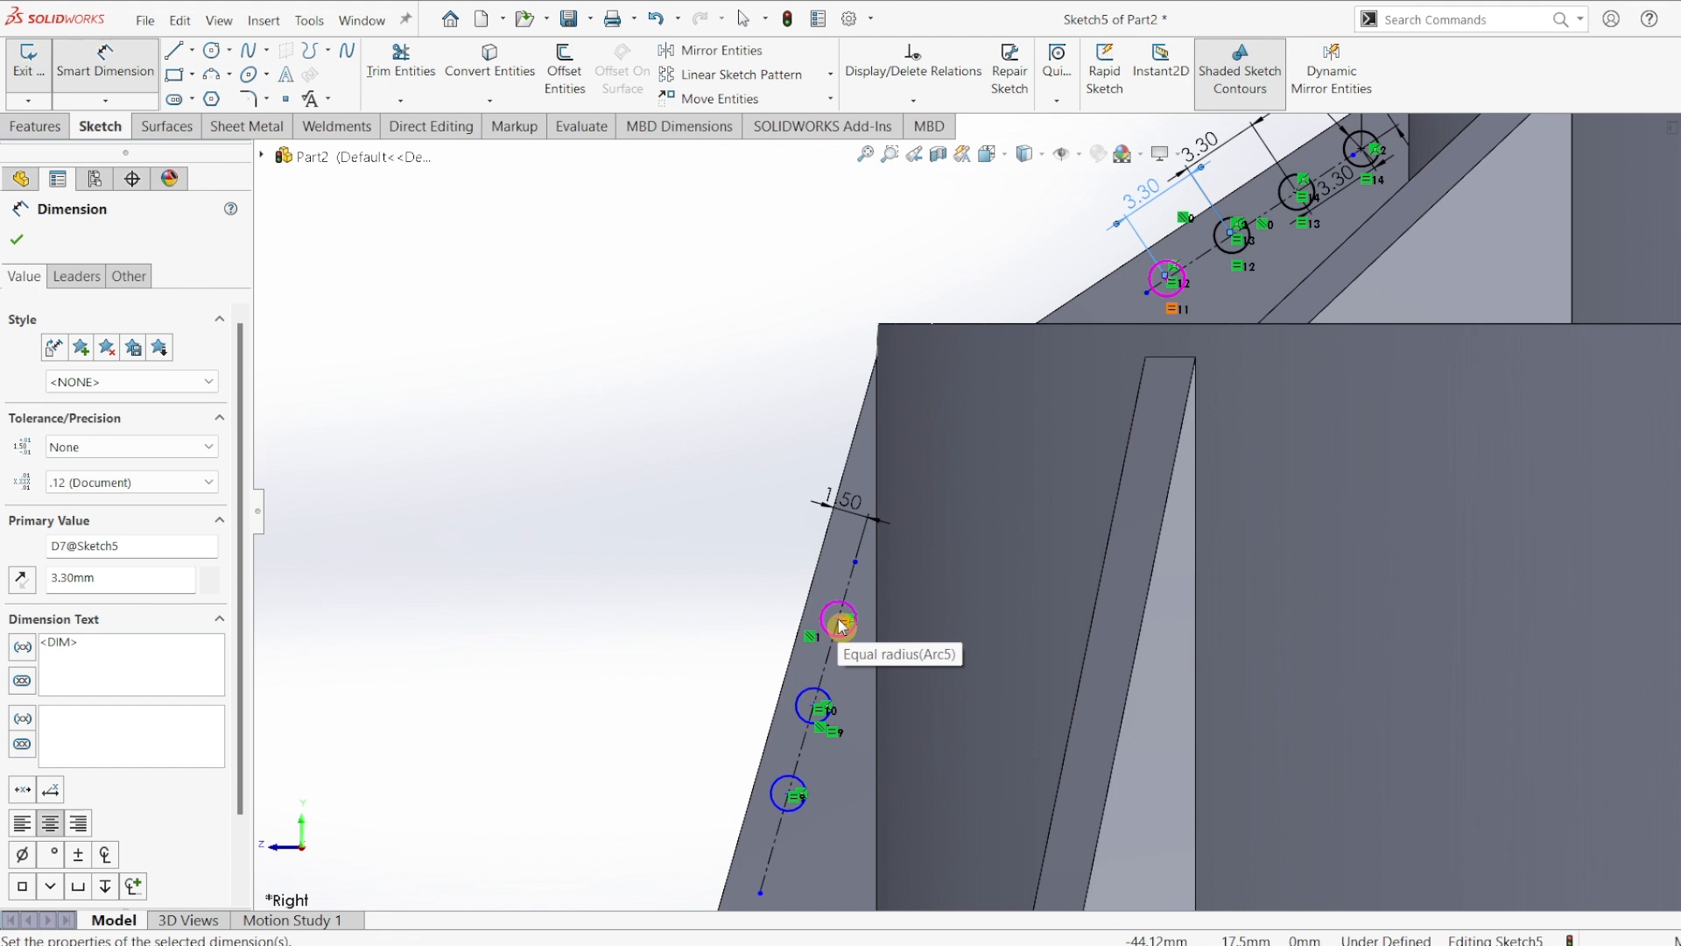
pyautogui.click(887, 453)
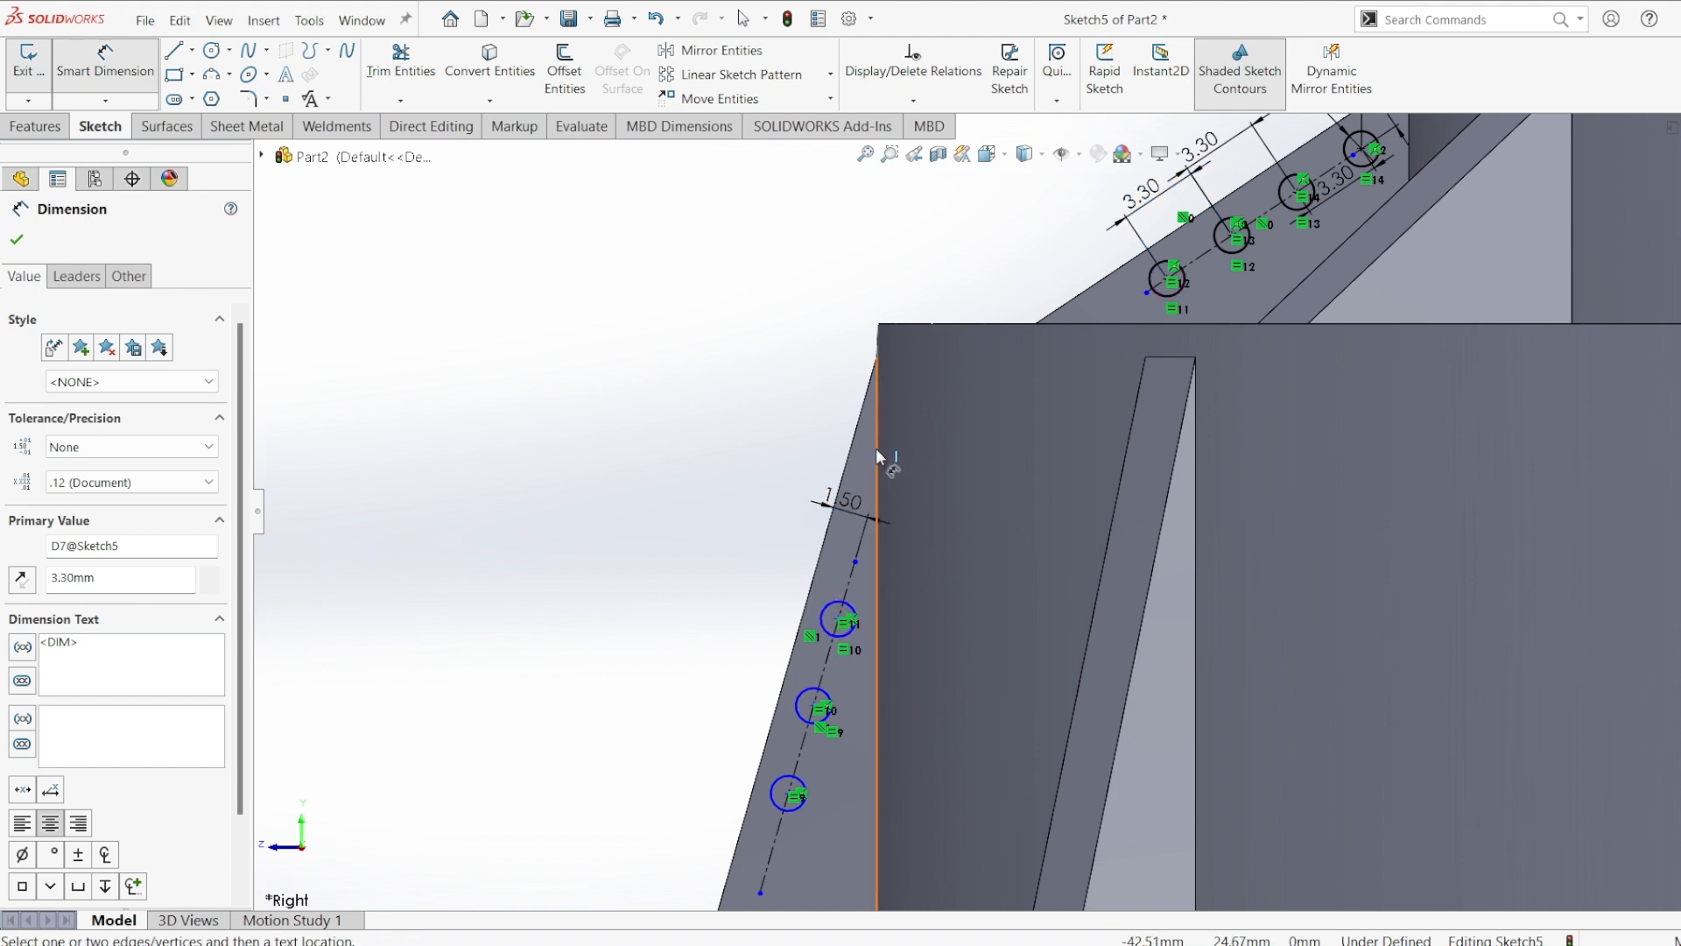
pyautogui.click(875, 445)
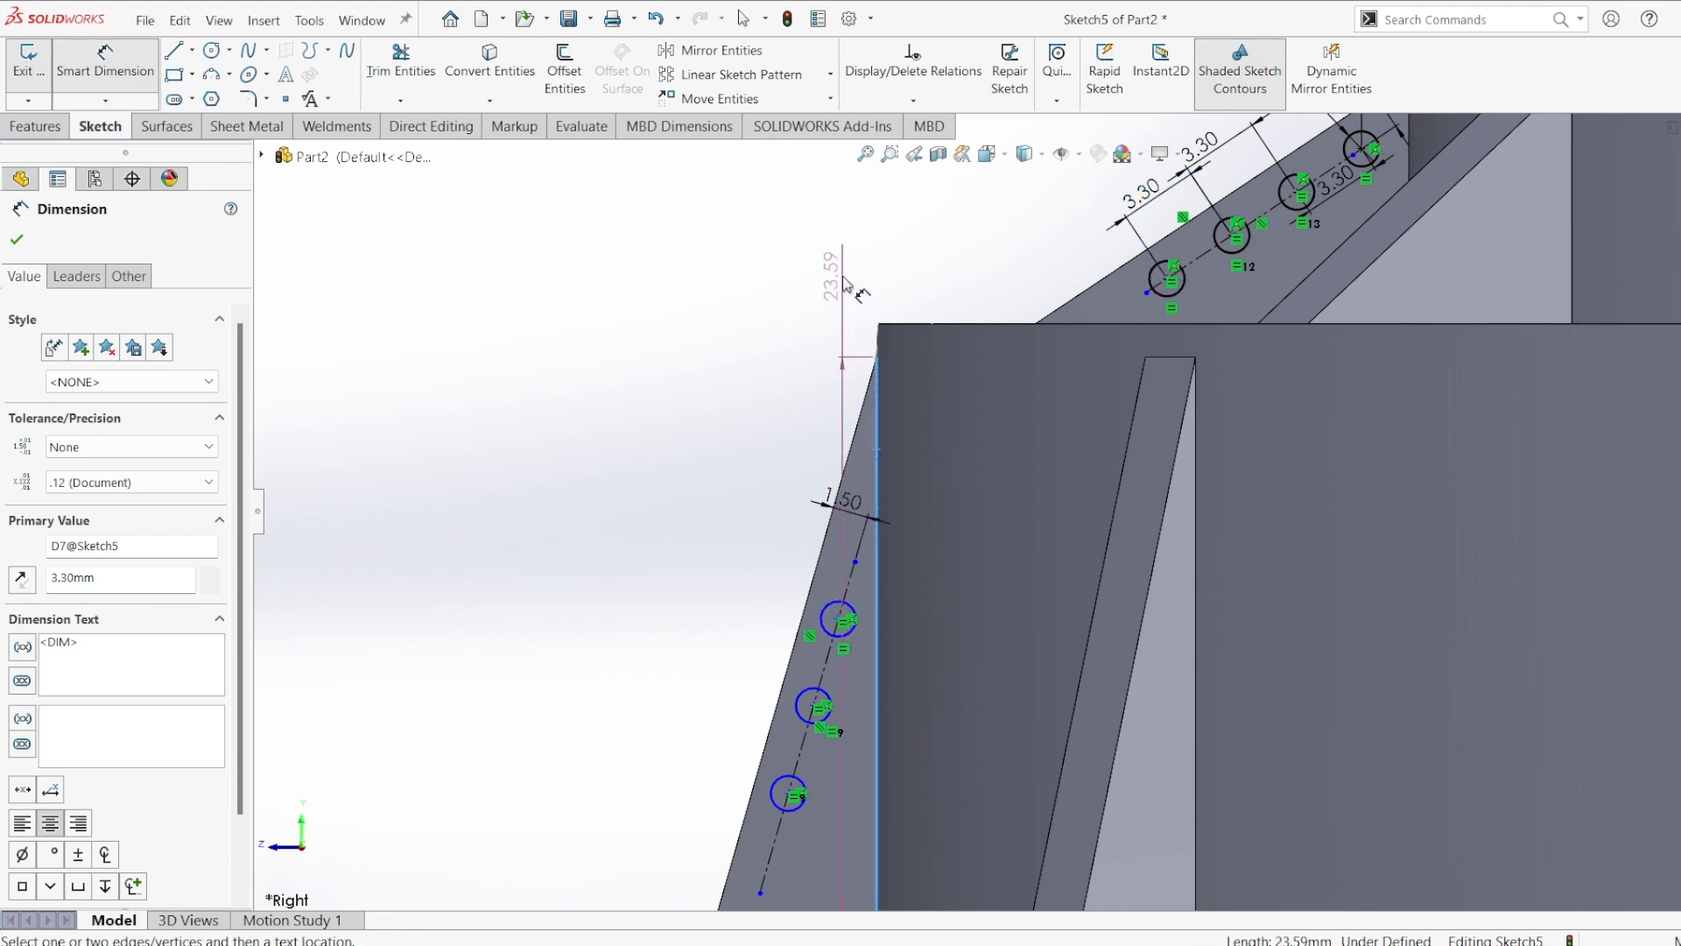
pyautogui.click(838, 303)
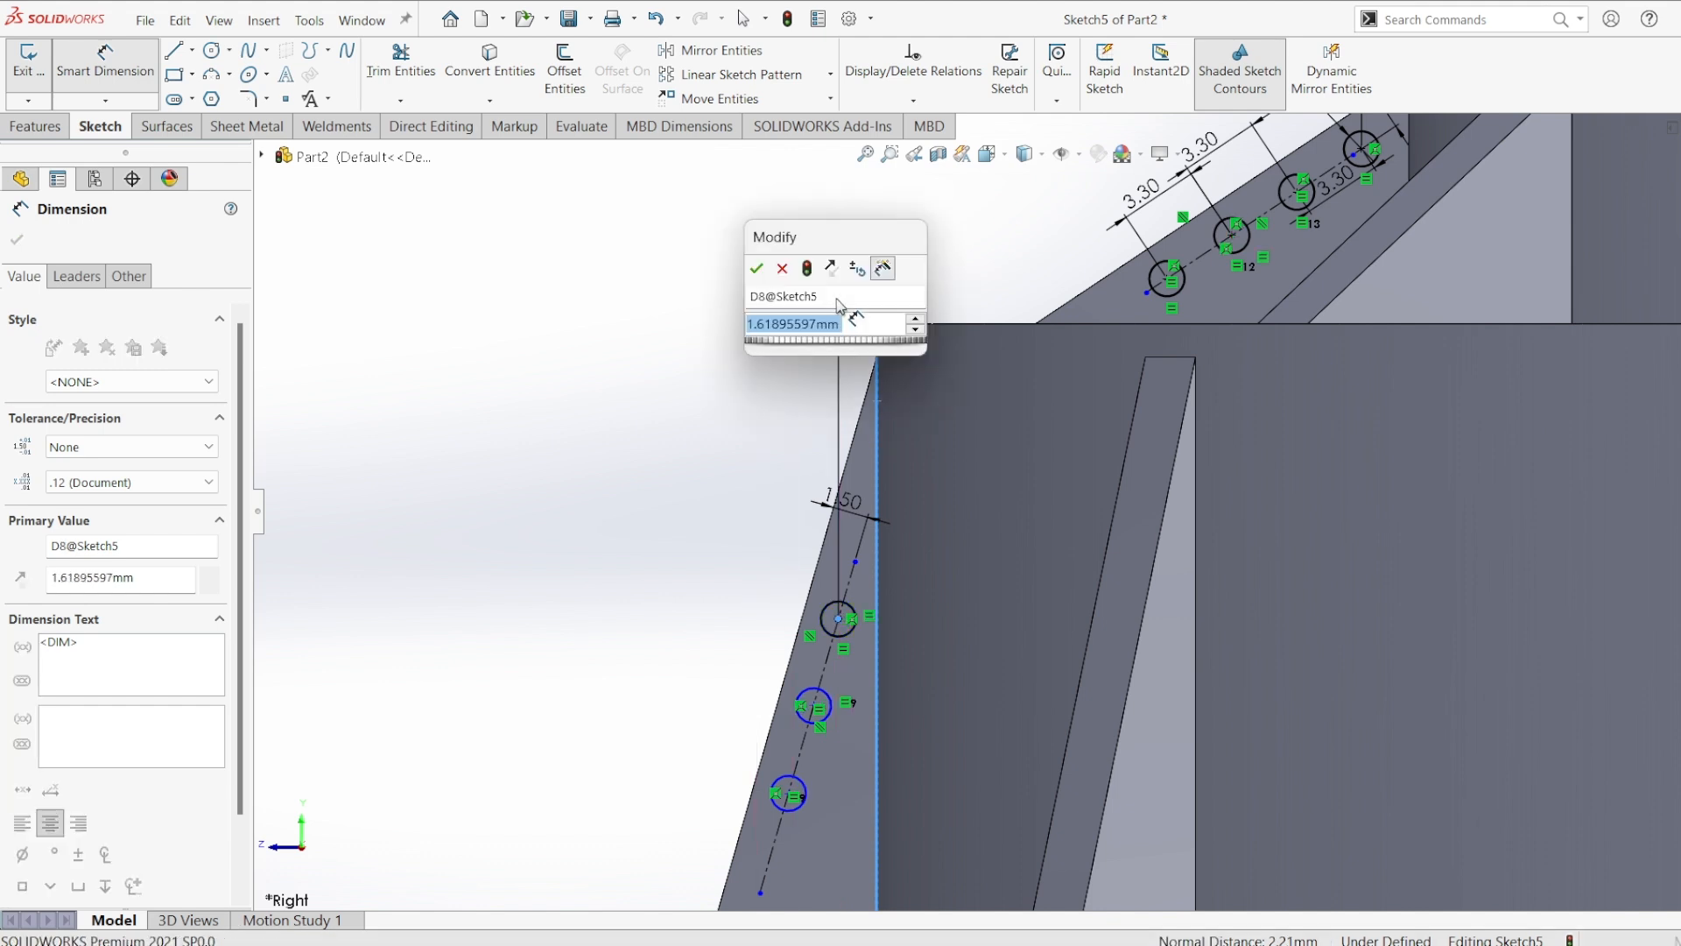
pyautogui.write('2')
pyautogui.press('Return')
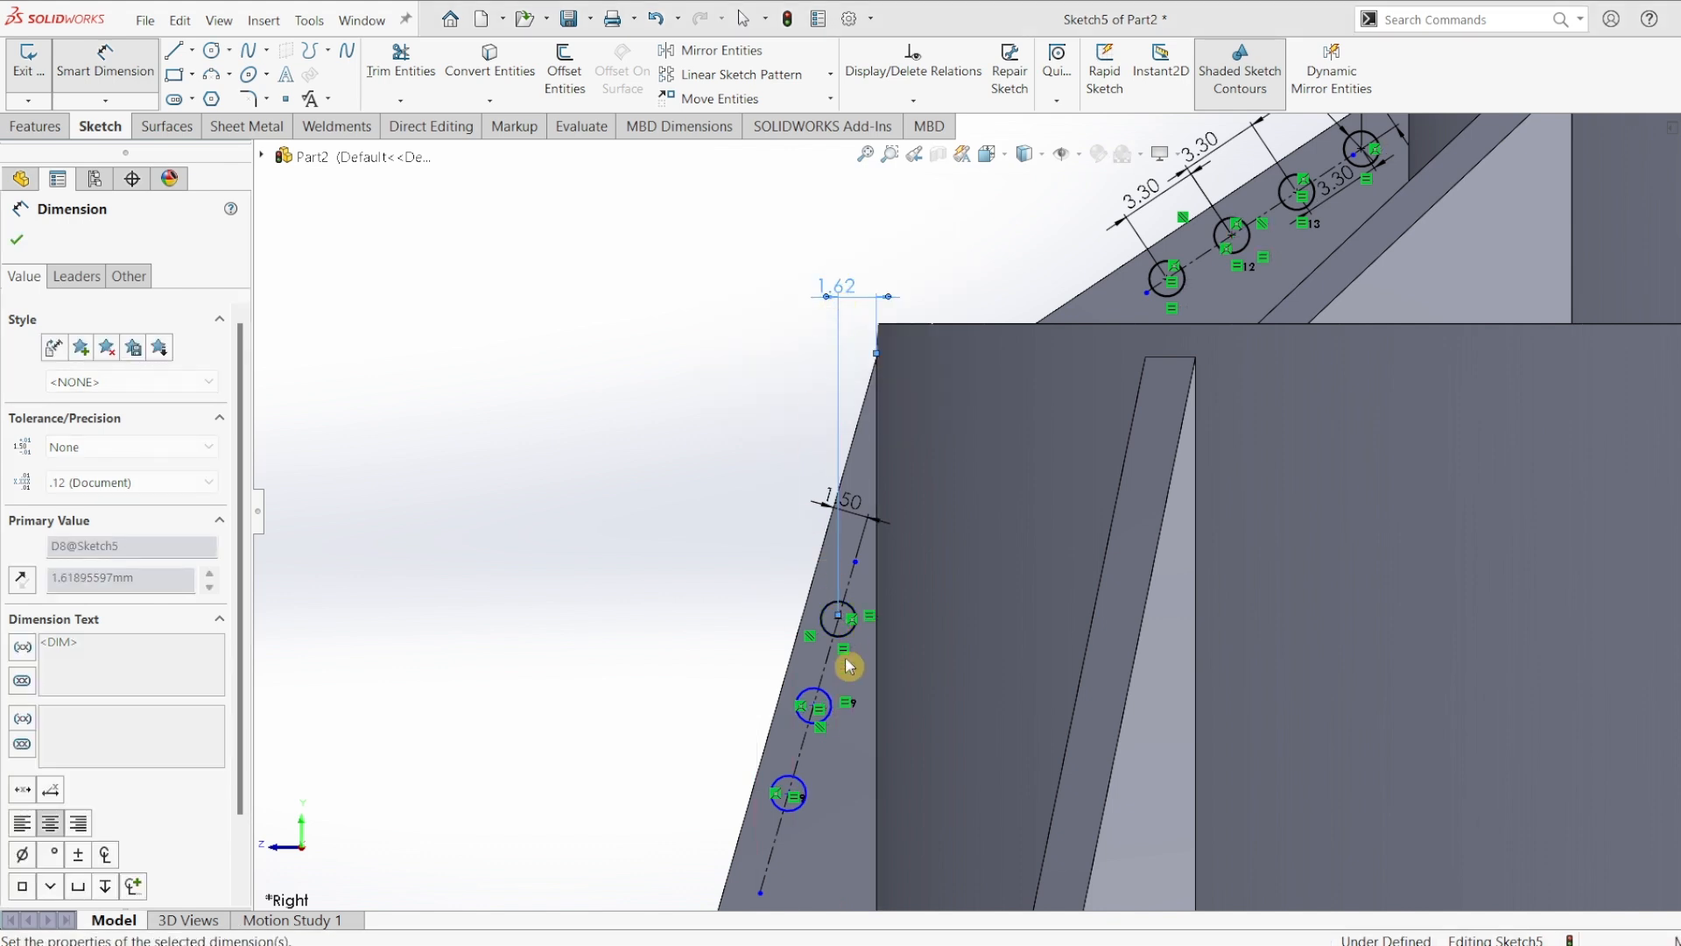
# - Dimension the centre distance between the uppermost and middle circles on the outer rib as 3.3 mm
pyautogui.scroll(-2, 817, 769)
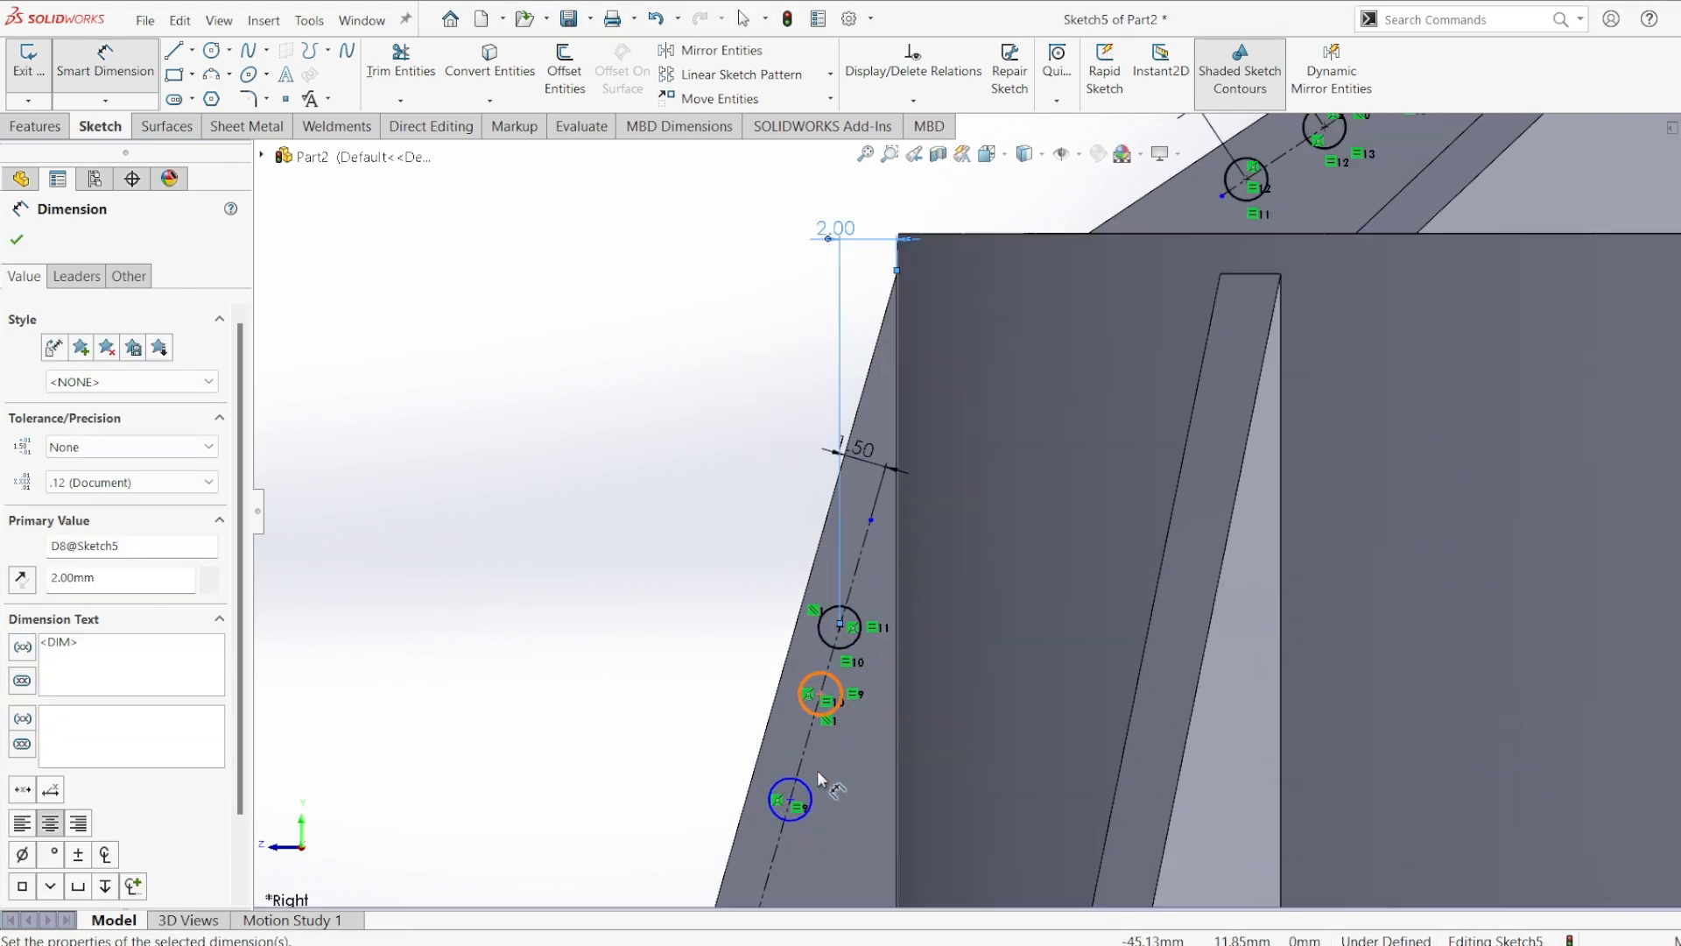
pyautogui.click(837, 693)
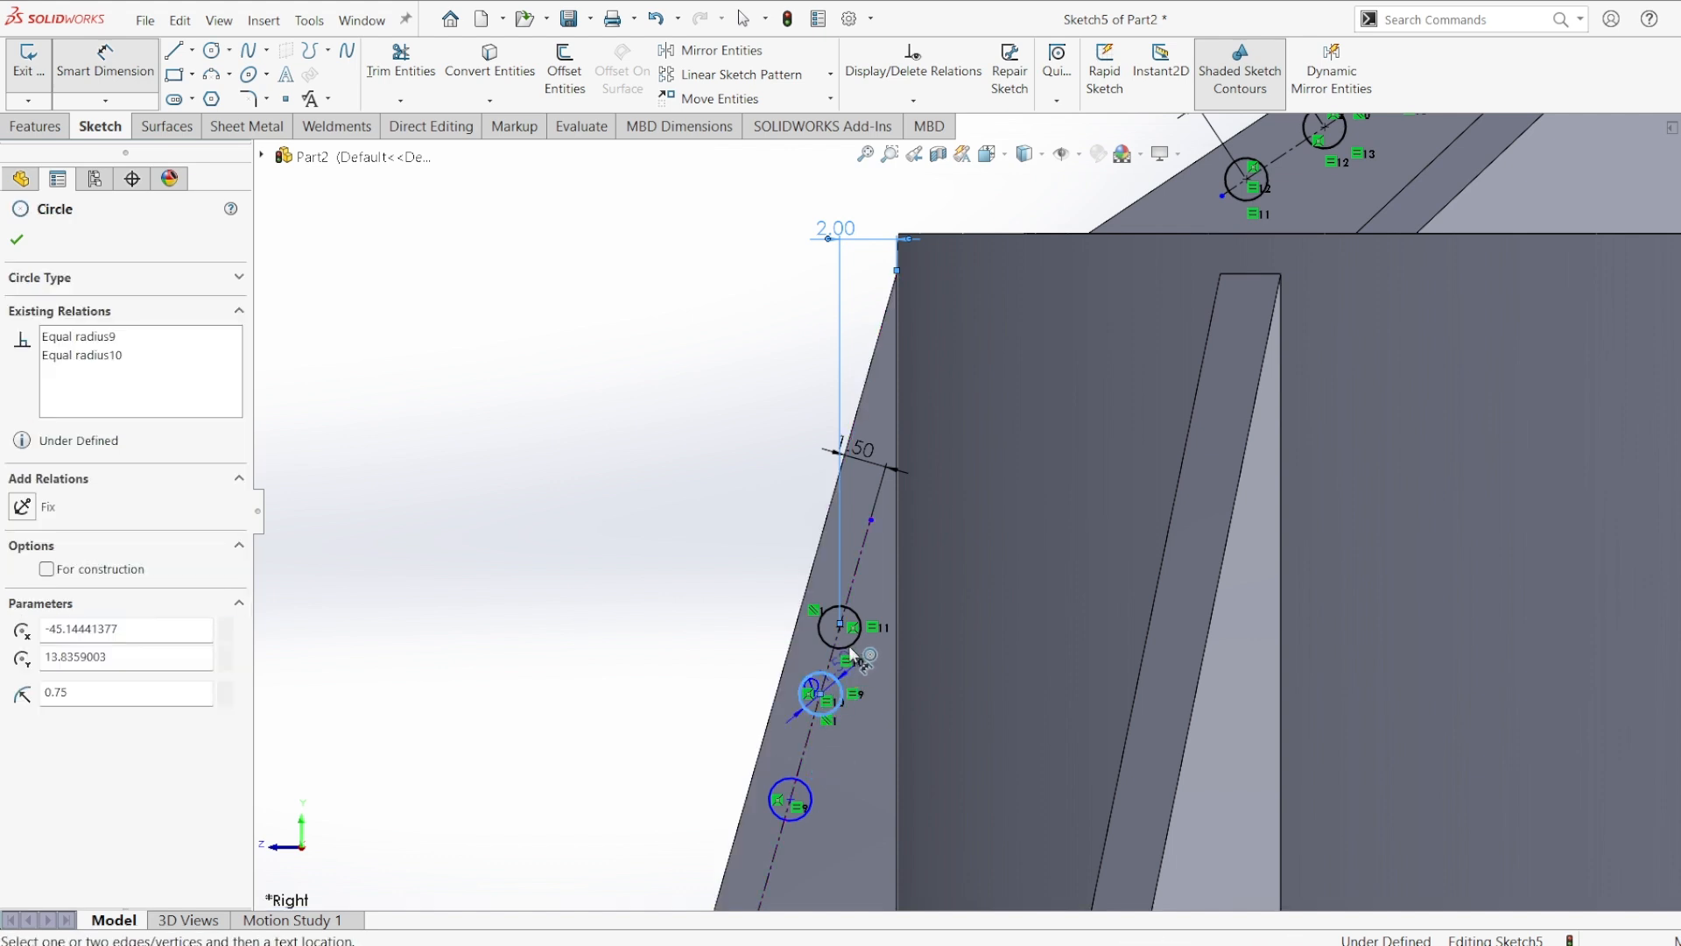
pyautogui.click(851, 652)
pyautogui.click(726, 652)
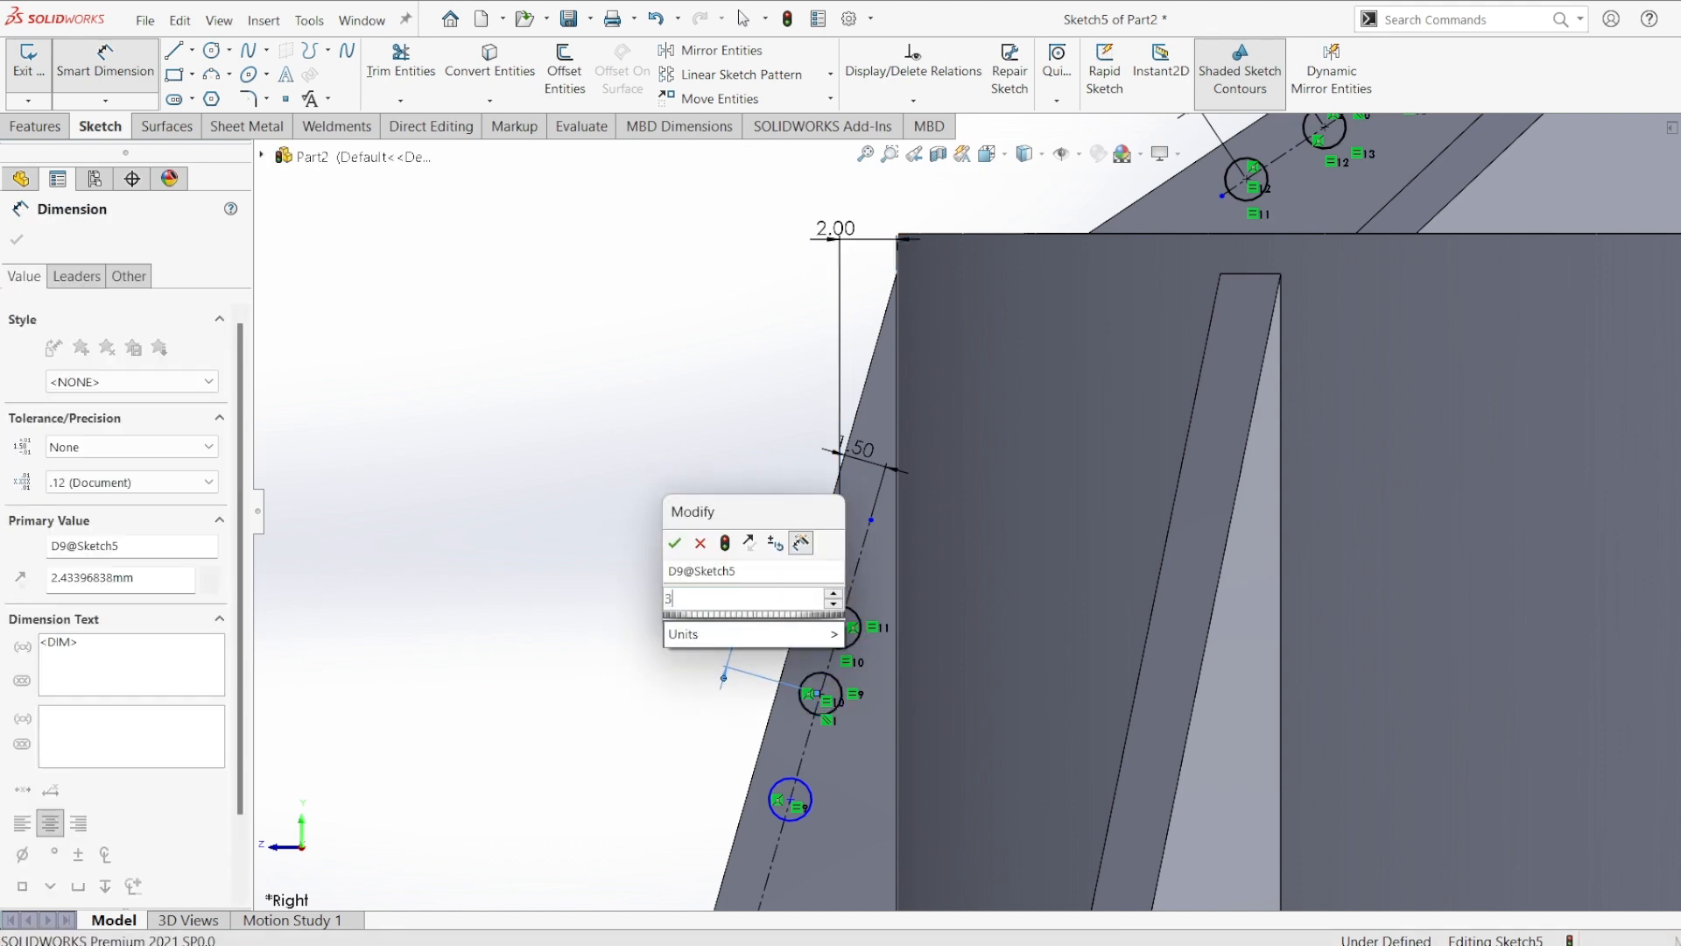
pyautogui.write('3.3')
pyautogui.press('Return')
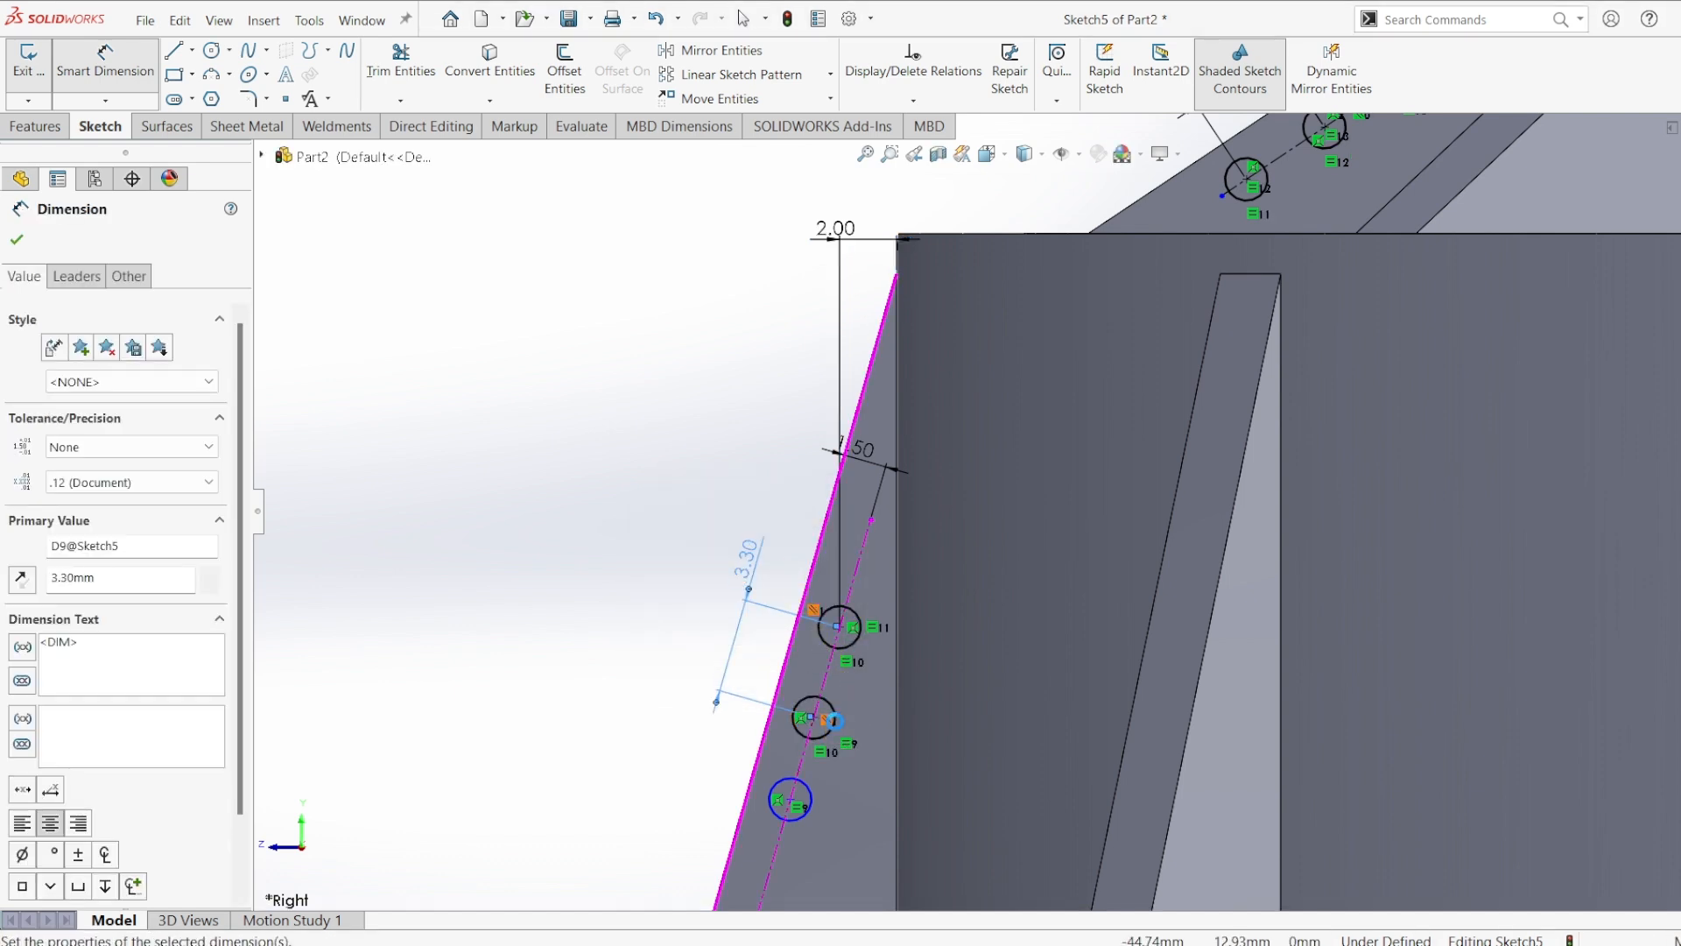
# - Dimension the centre distance between the middle and lowest circles on the outer rib as 3.3 mm and finish dimensioning
pyautogui.click(832, 729)
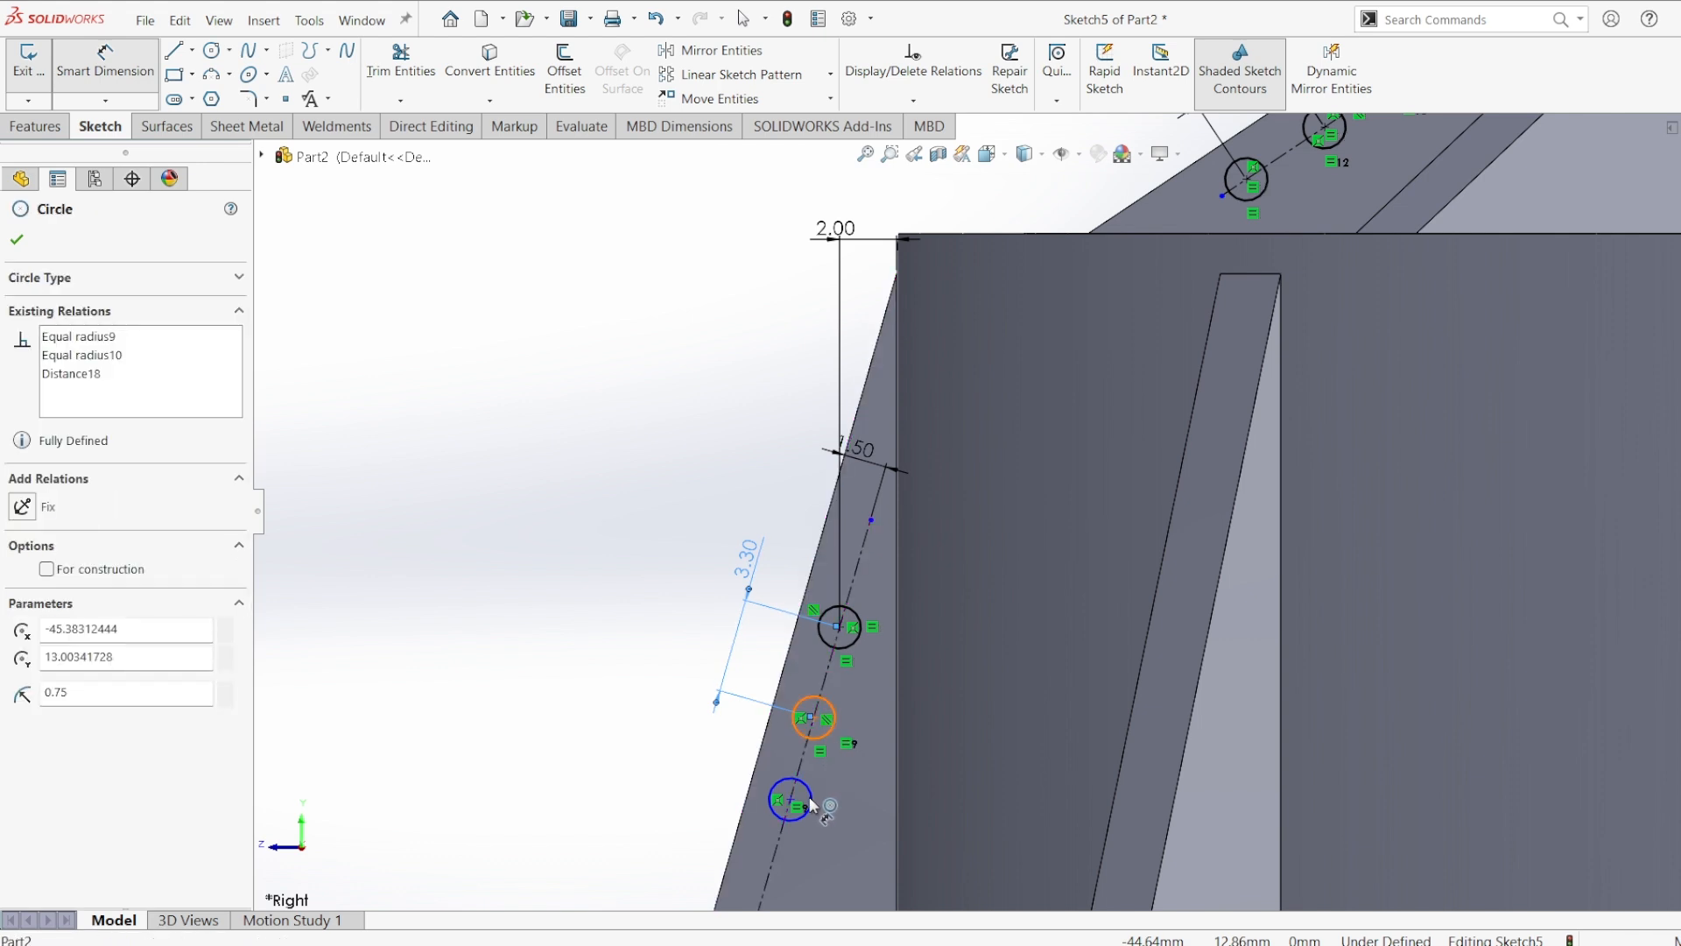
pyautogui.click(810, 801)
pyautogui.click(669, 697)
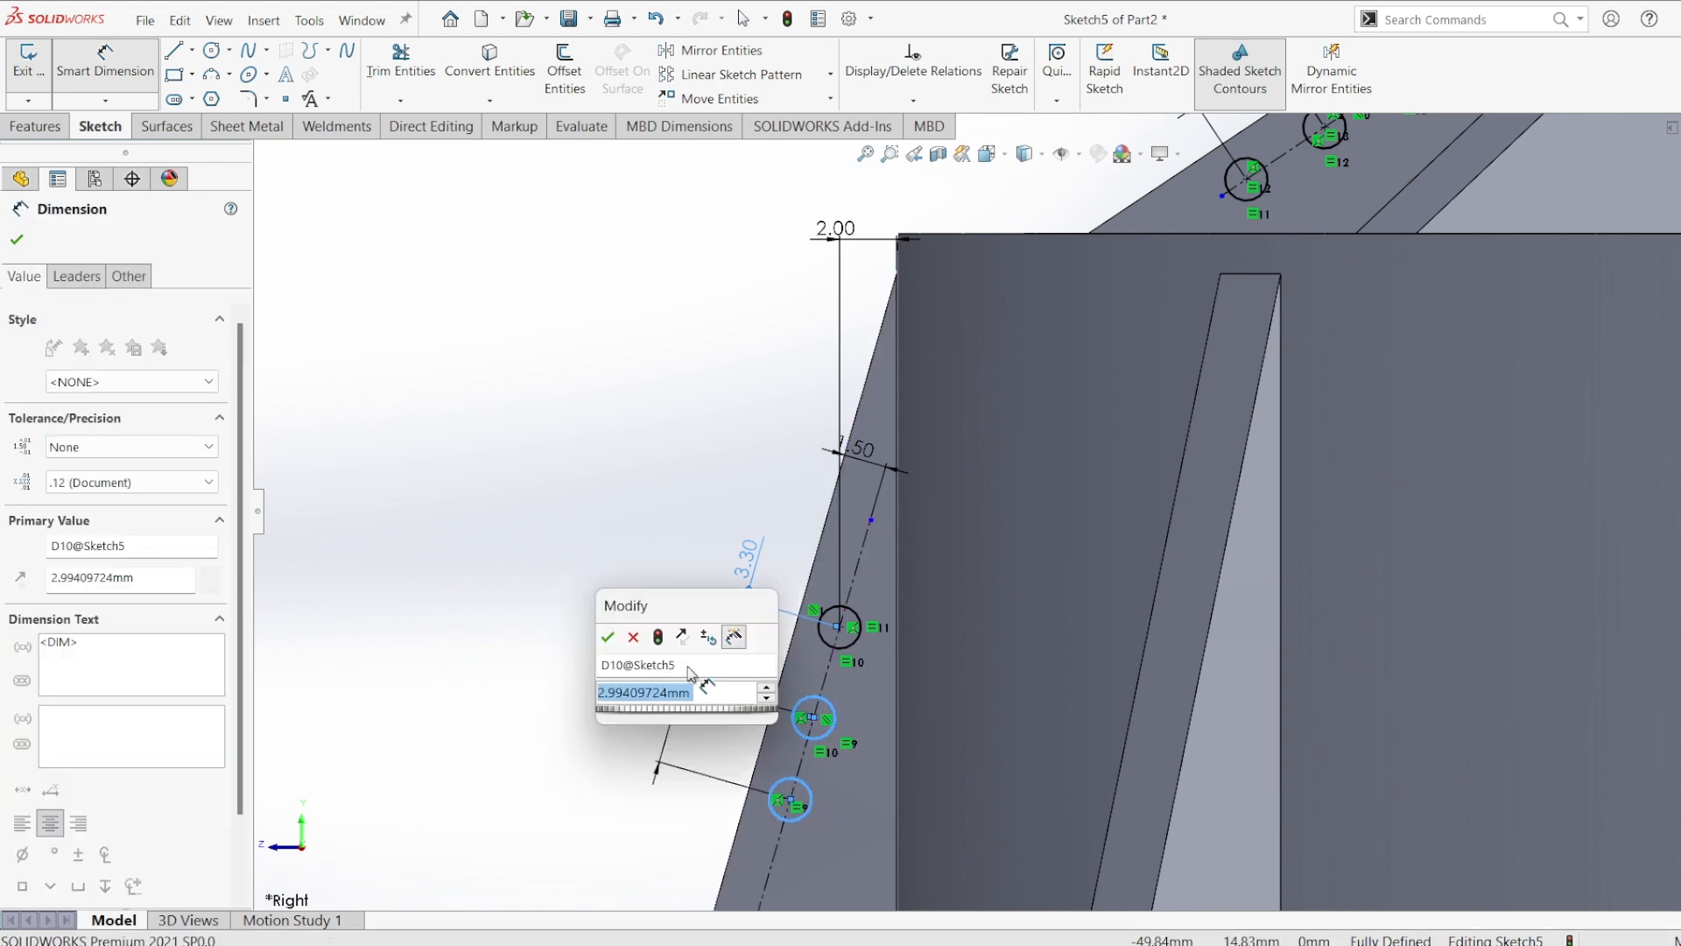
pyautogui.write('3.3')
pyautogui.press('Return')
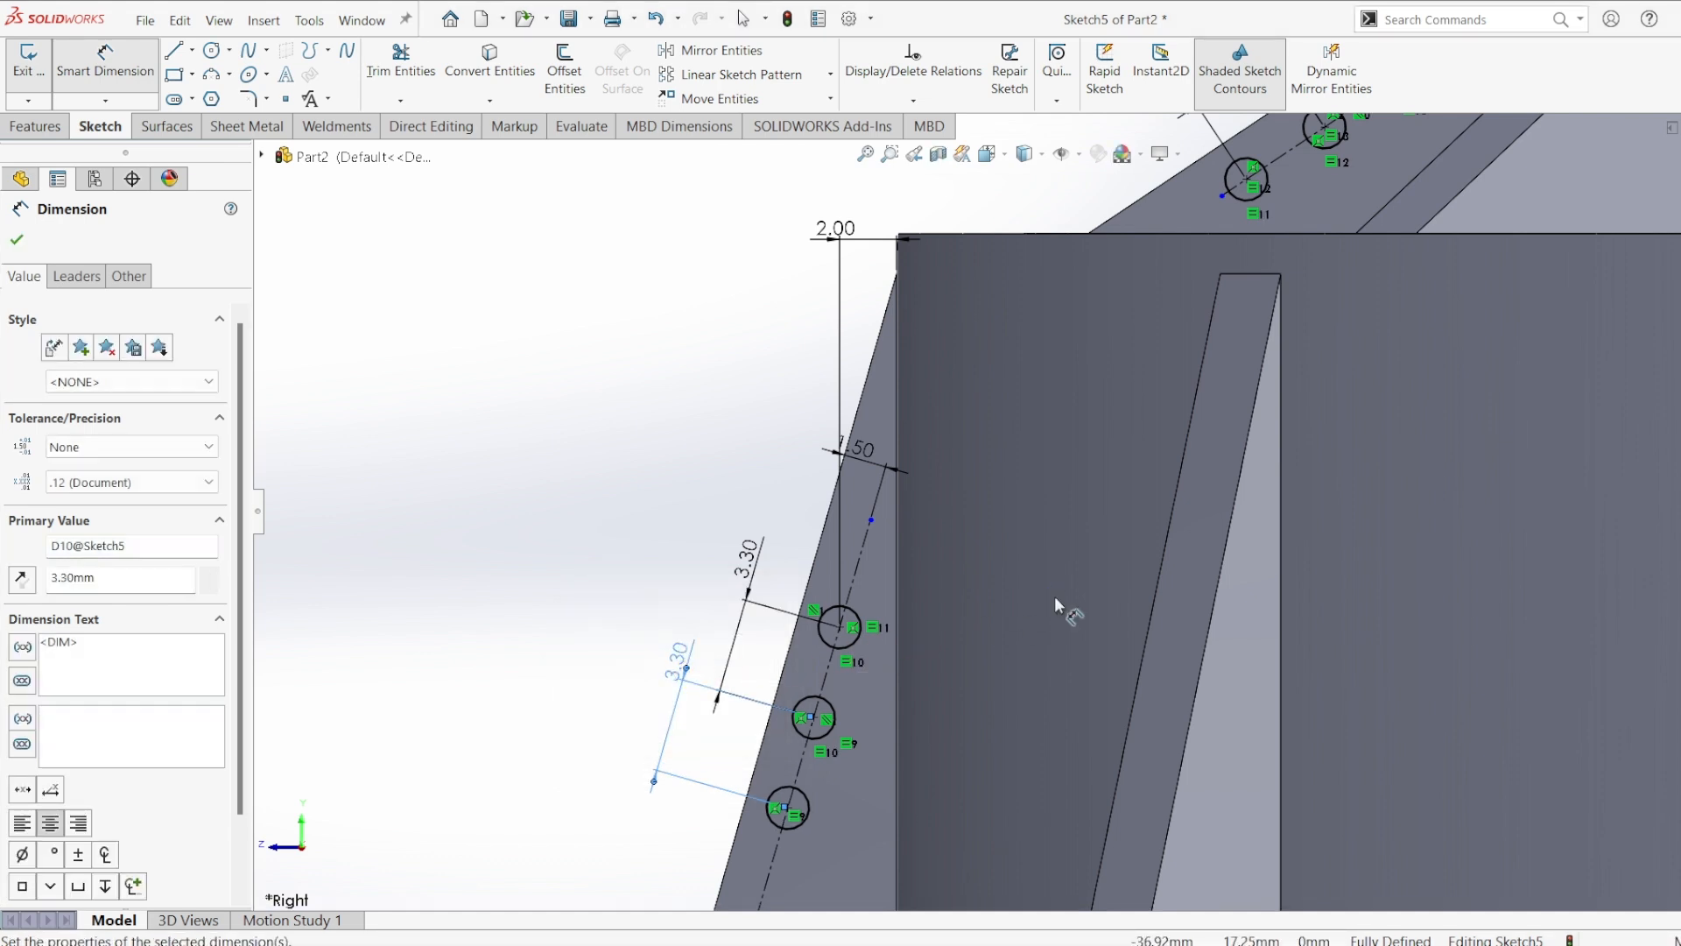
pyautogui.scroll(1, 1055, 595)
pyautogui.scroll(3, 1054, 595)
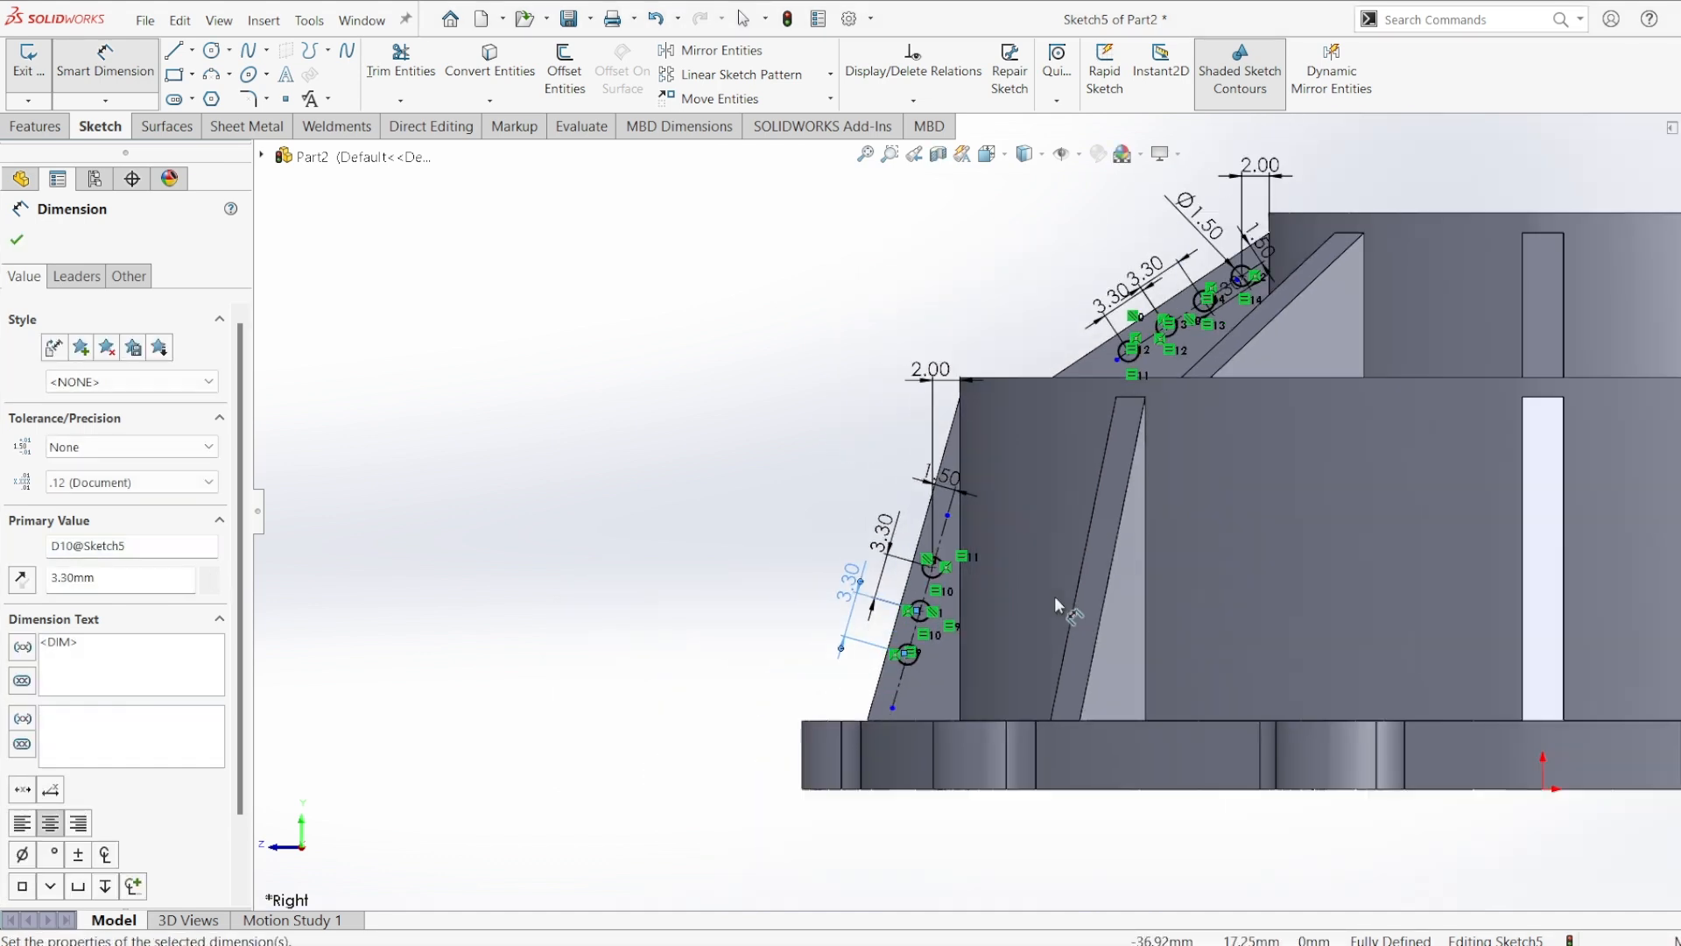
pyautogui.scroll(2, 961, 477)
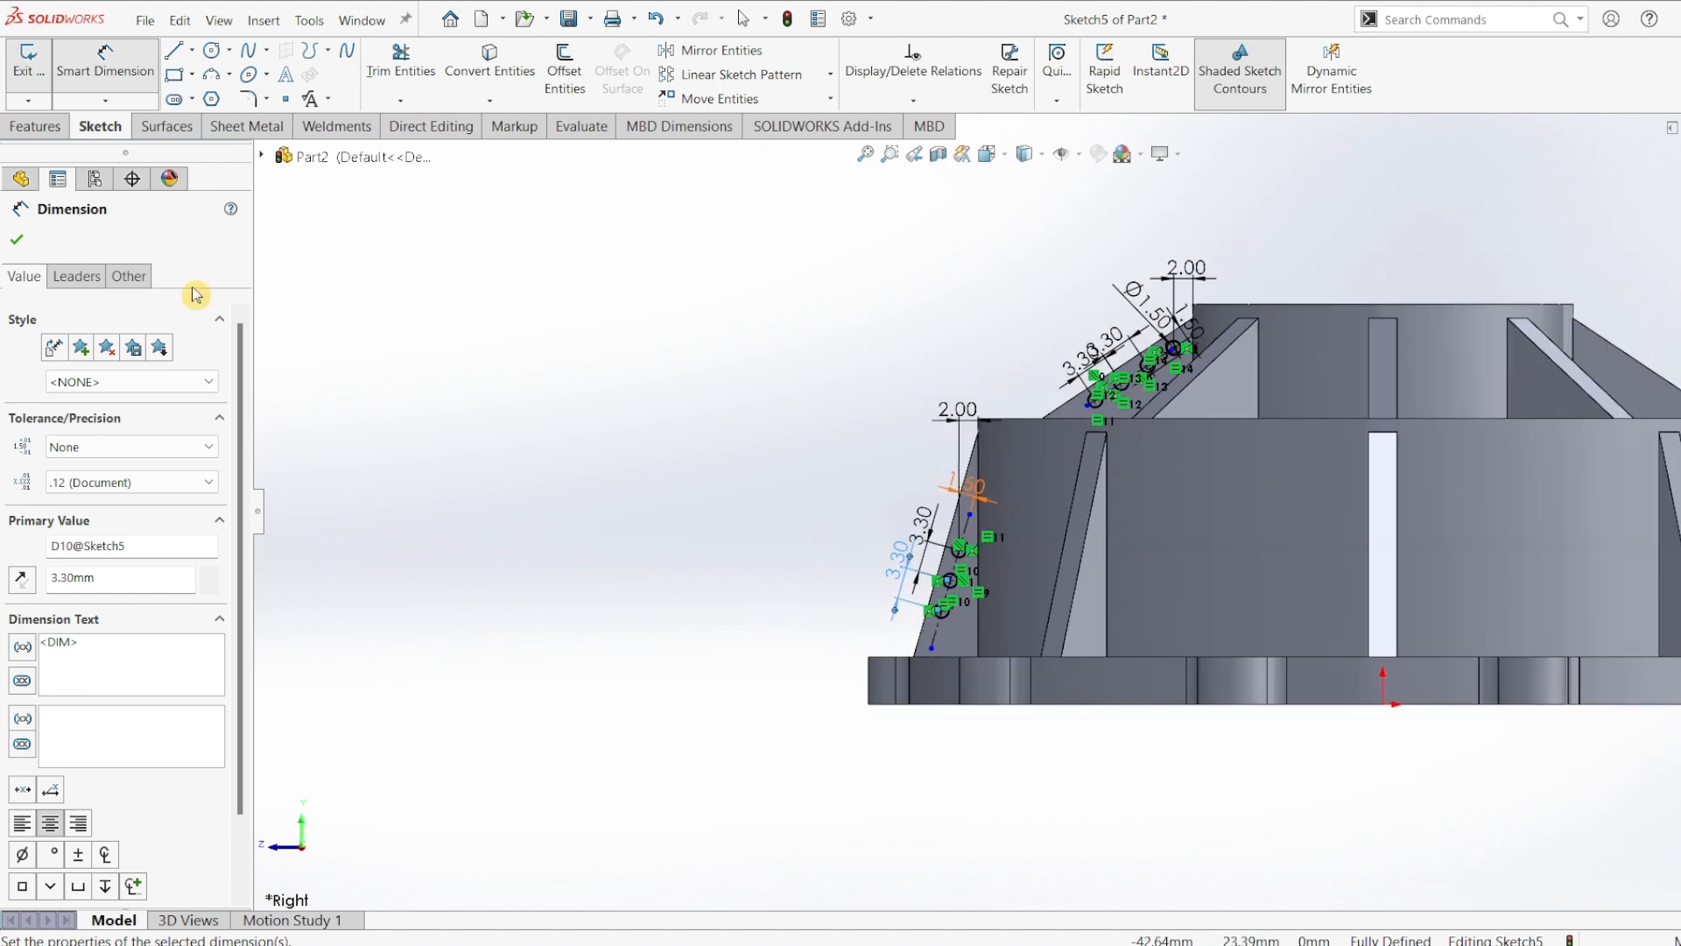
pyautogui.click(18, 247)
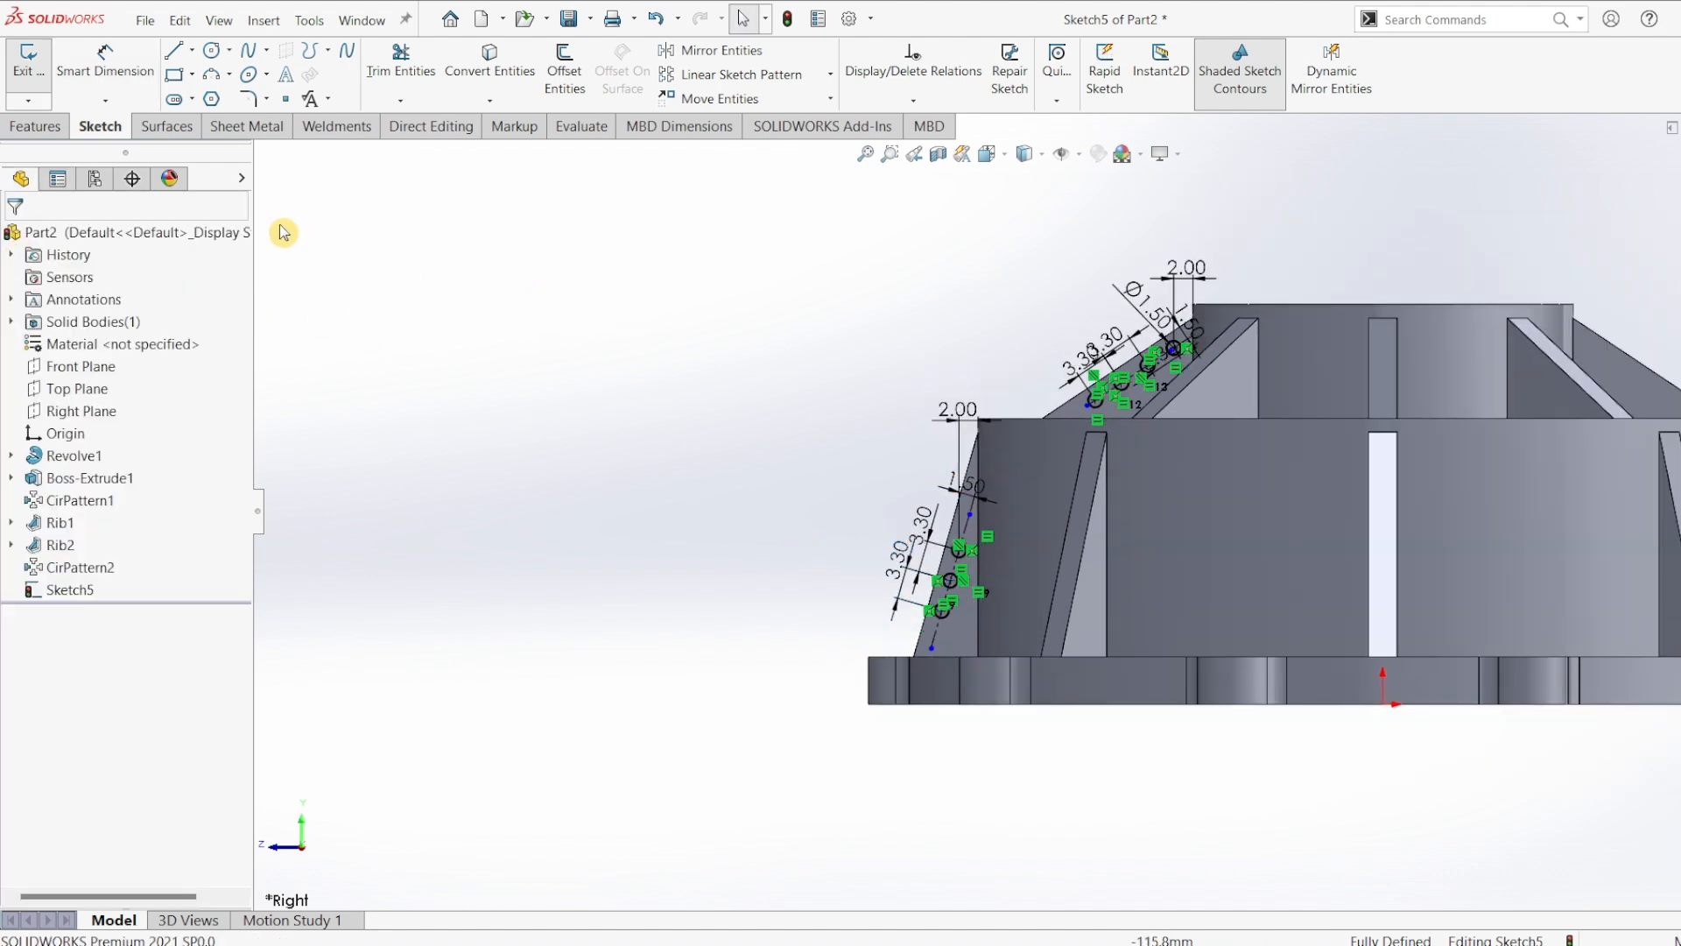
# - Show the temporary axes and revolve the seven circles 360° about the housing's central axis, merging the result
pyautogui.click(52, 129)
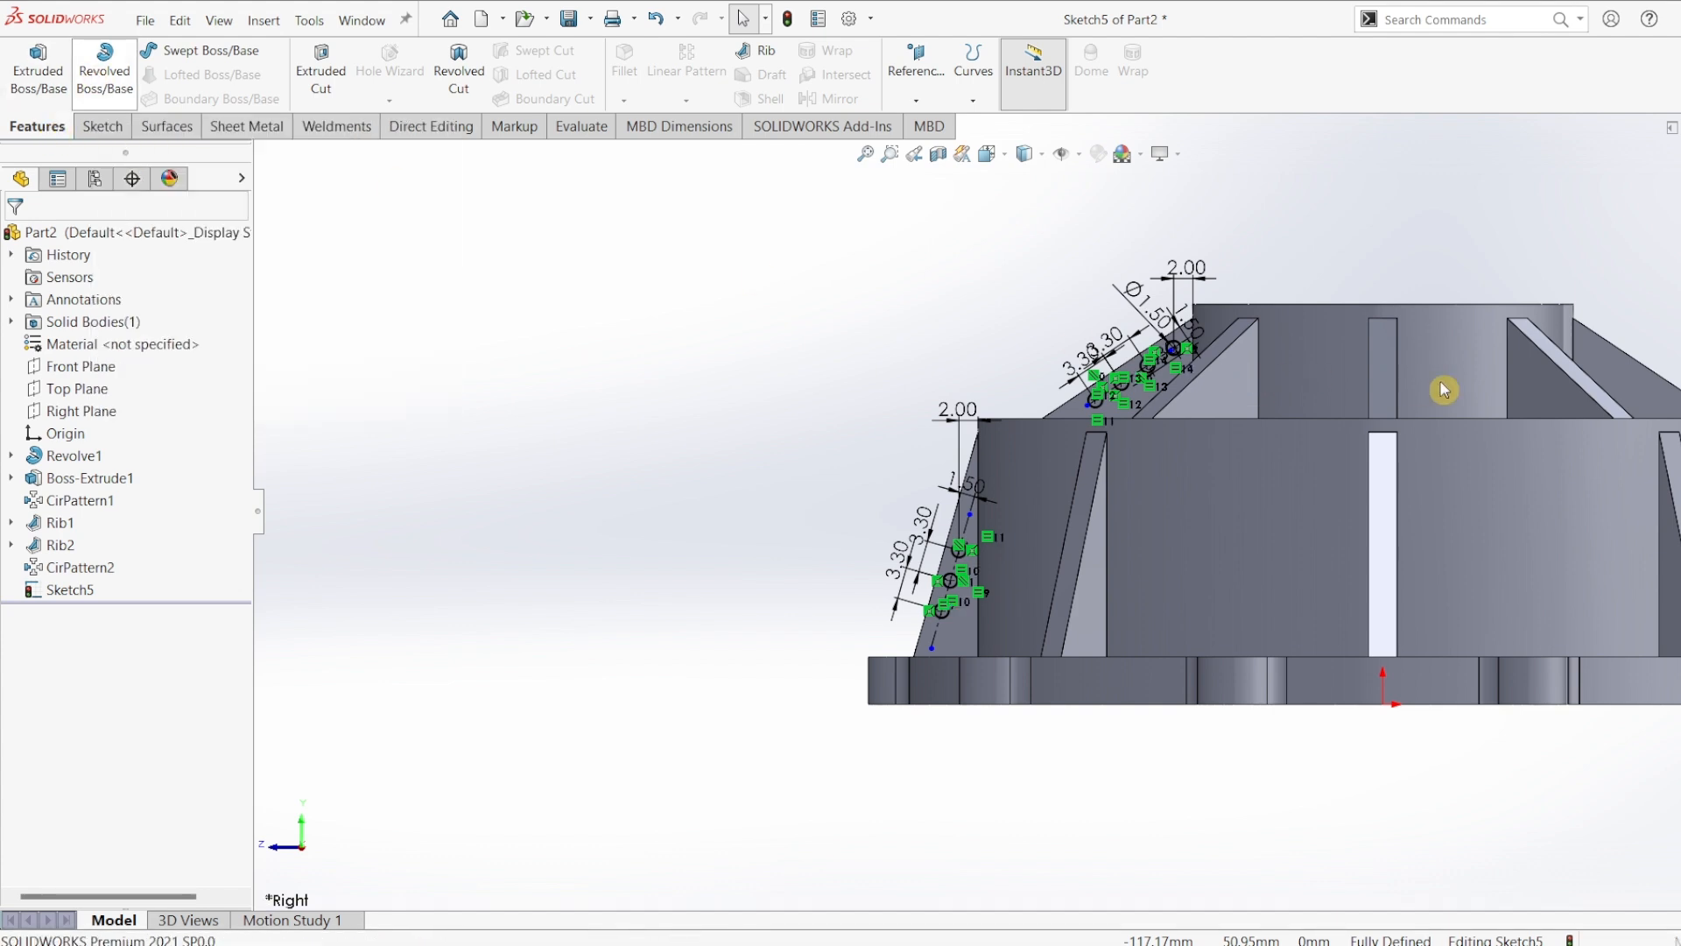
pyautogui.moveTo(1443, 390); pyautogui.dragTo(1413, 536, button='middle')
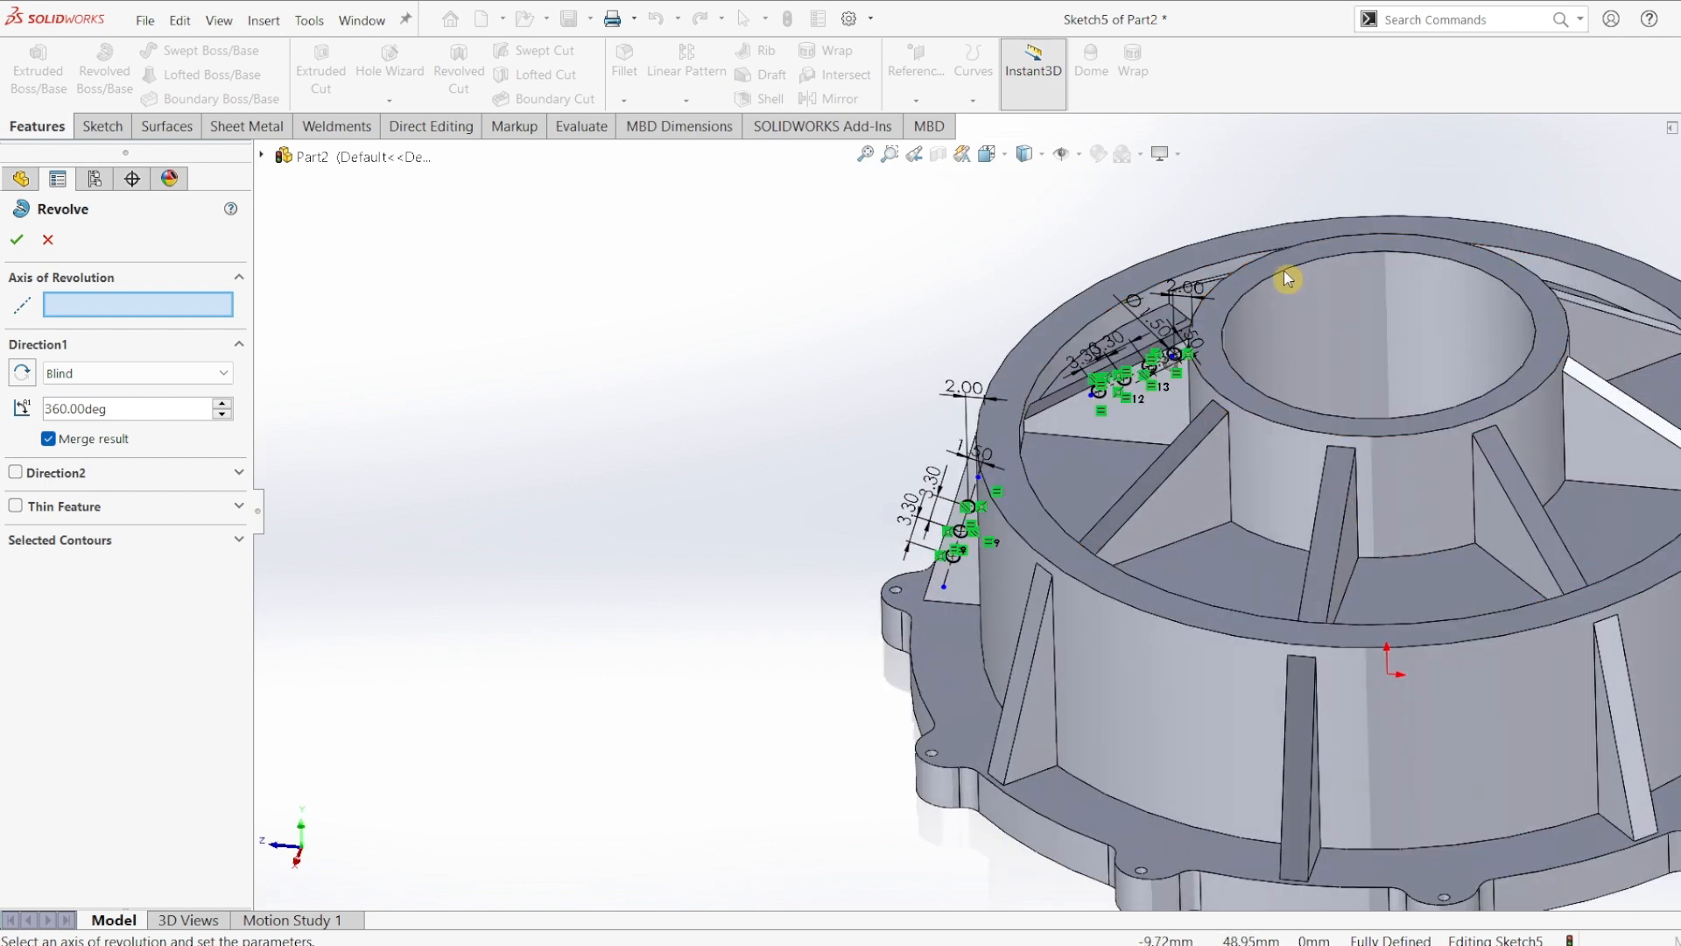
pyautogui.click(1082, 158)
pyautogui.click(1091, 208)
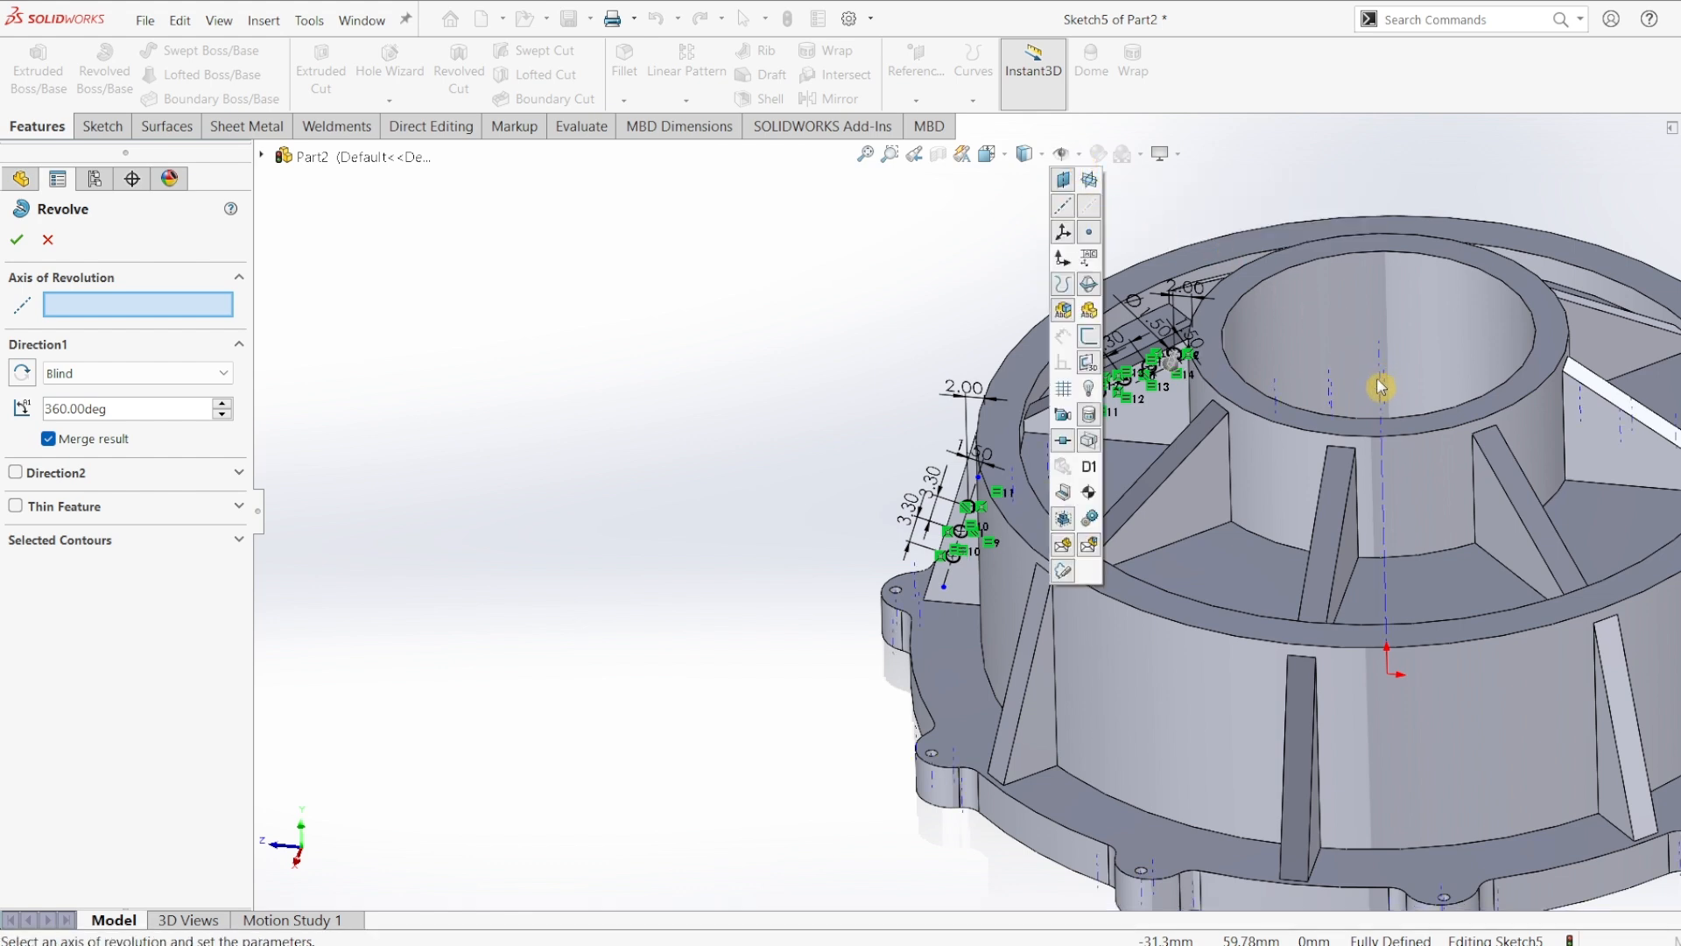
pyautogui.click(1386, 523)
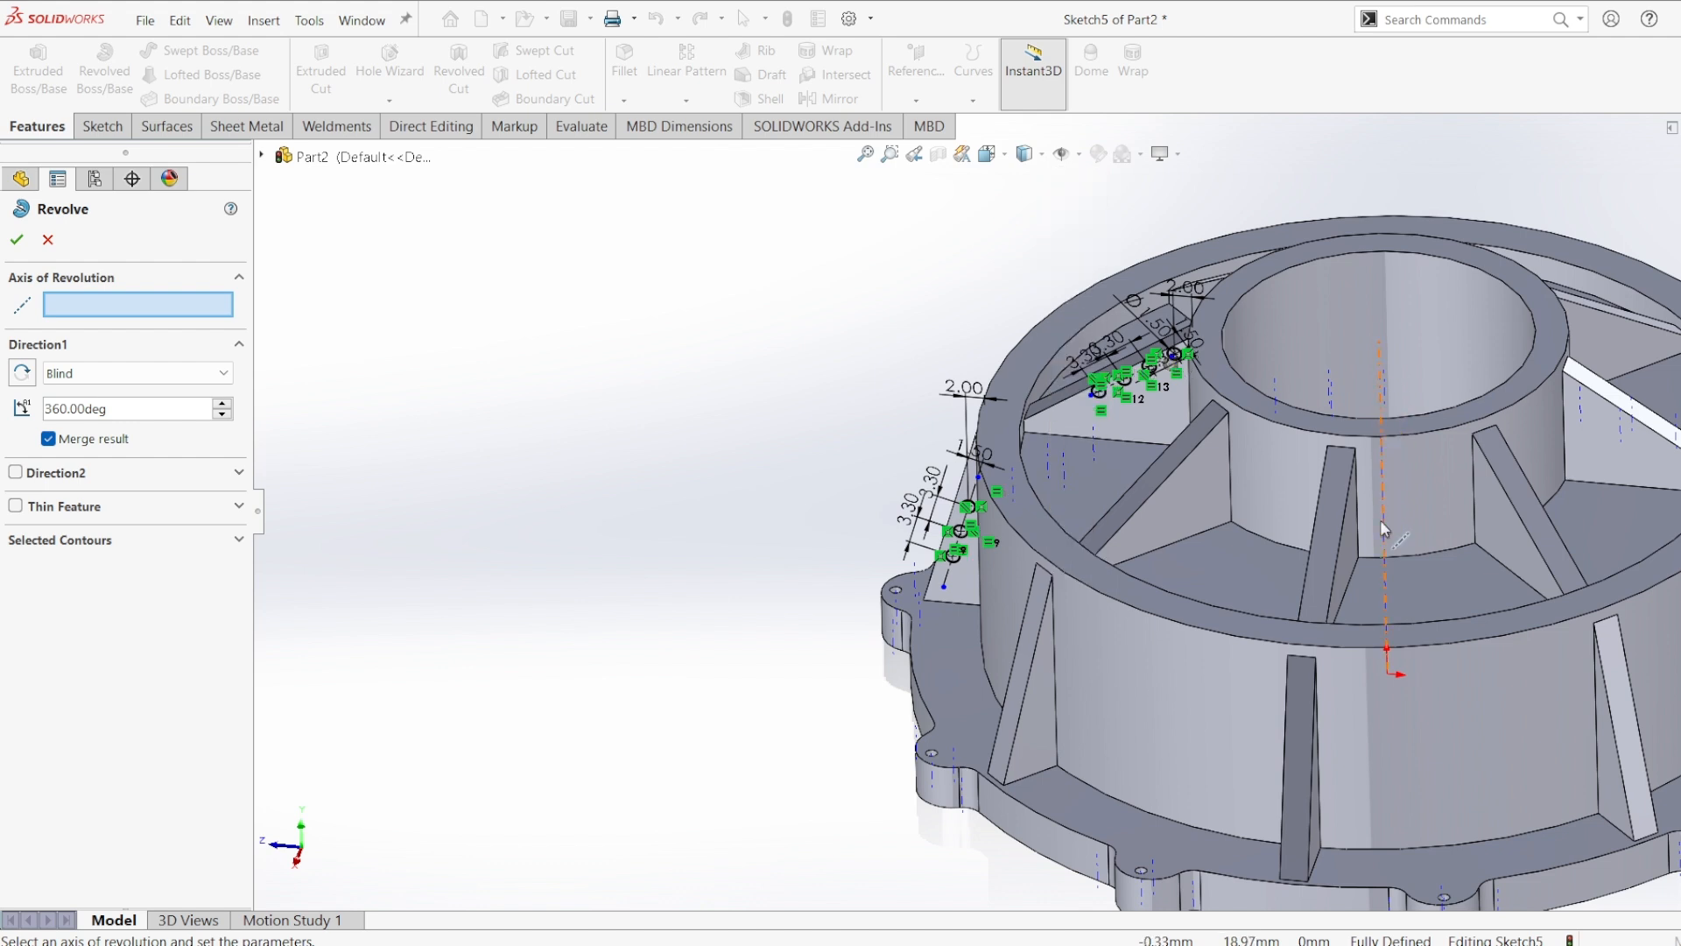
pyautogui.click(1383, 529)
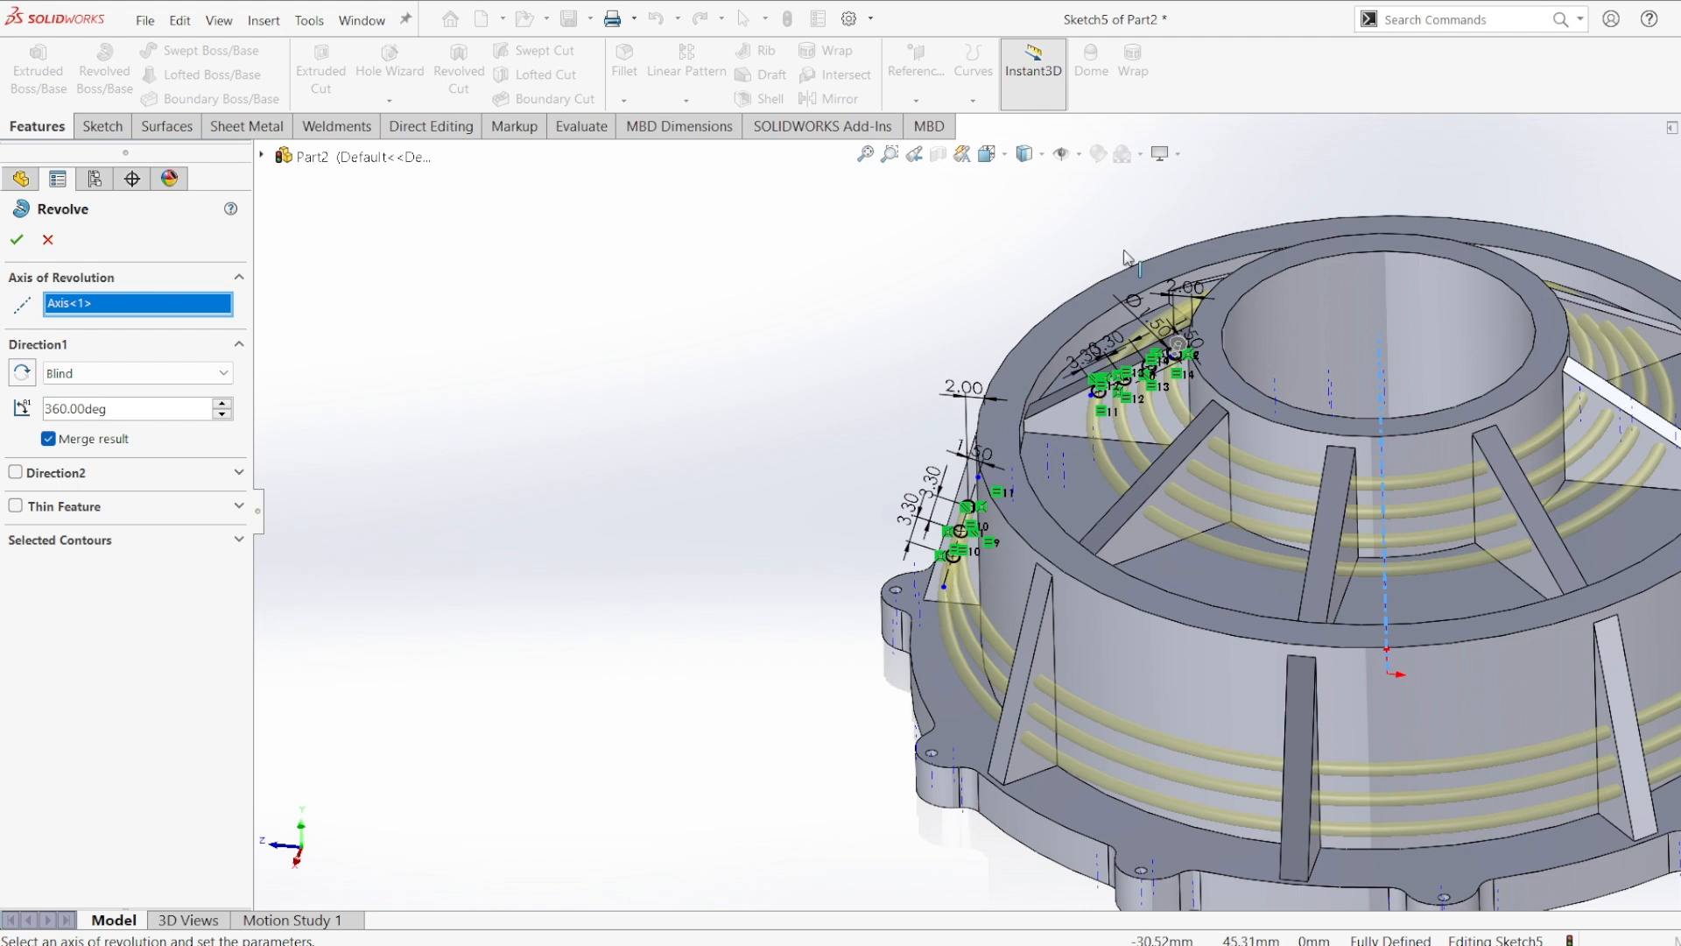
pyautogui.click(16, 239)
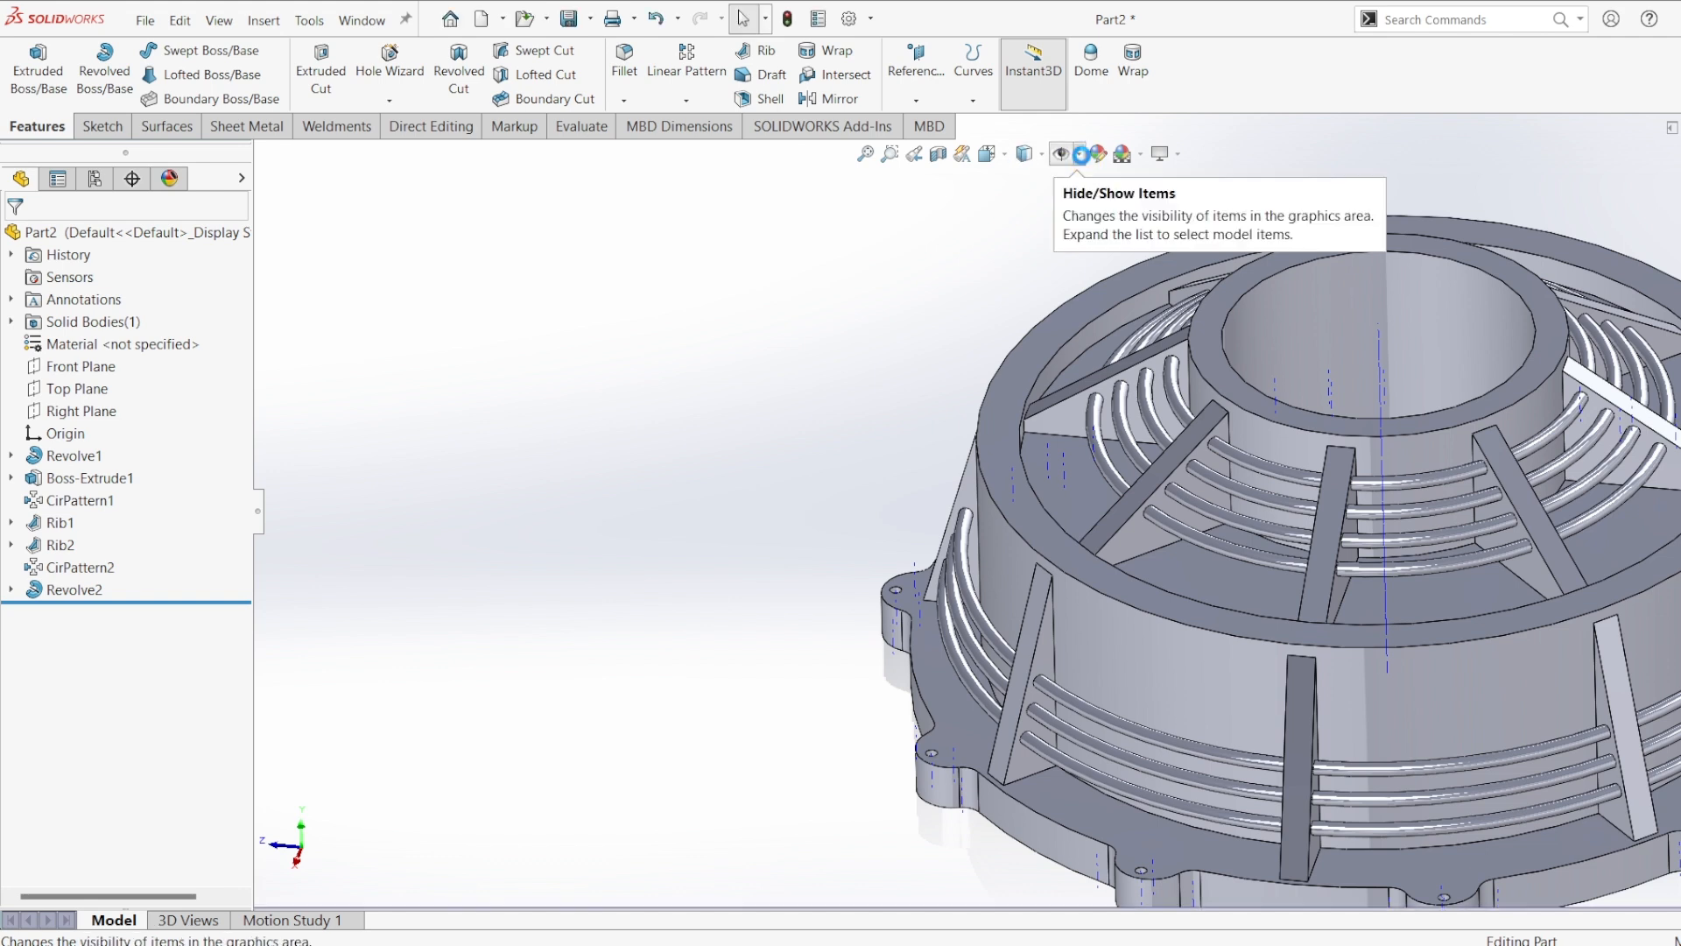
# - Hide the temporary axes and set the view of the housing to isometric
pyautogui.click(1080, 158)
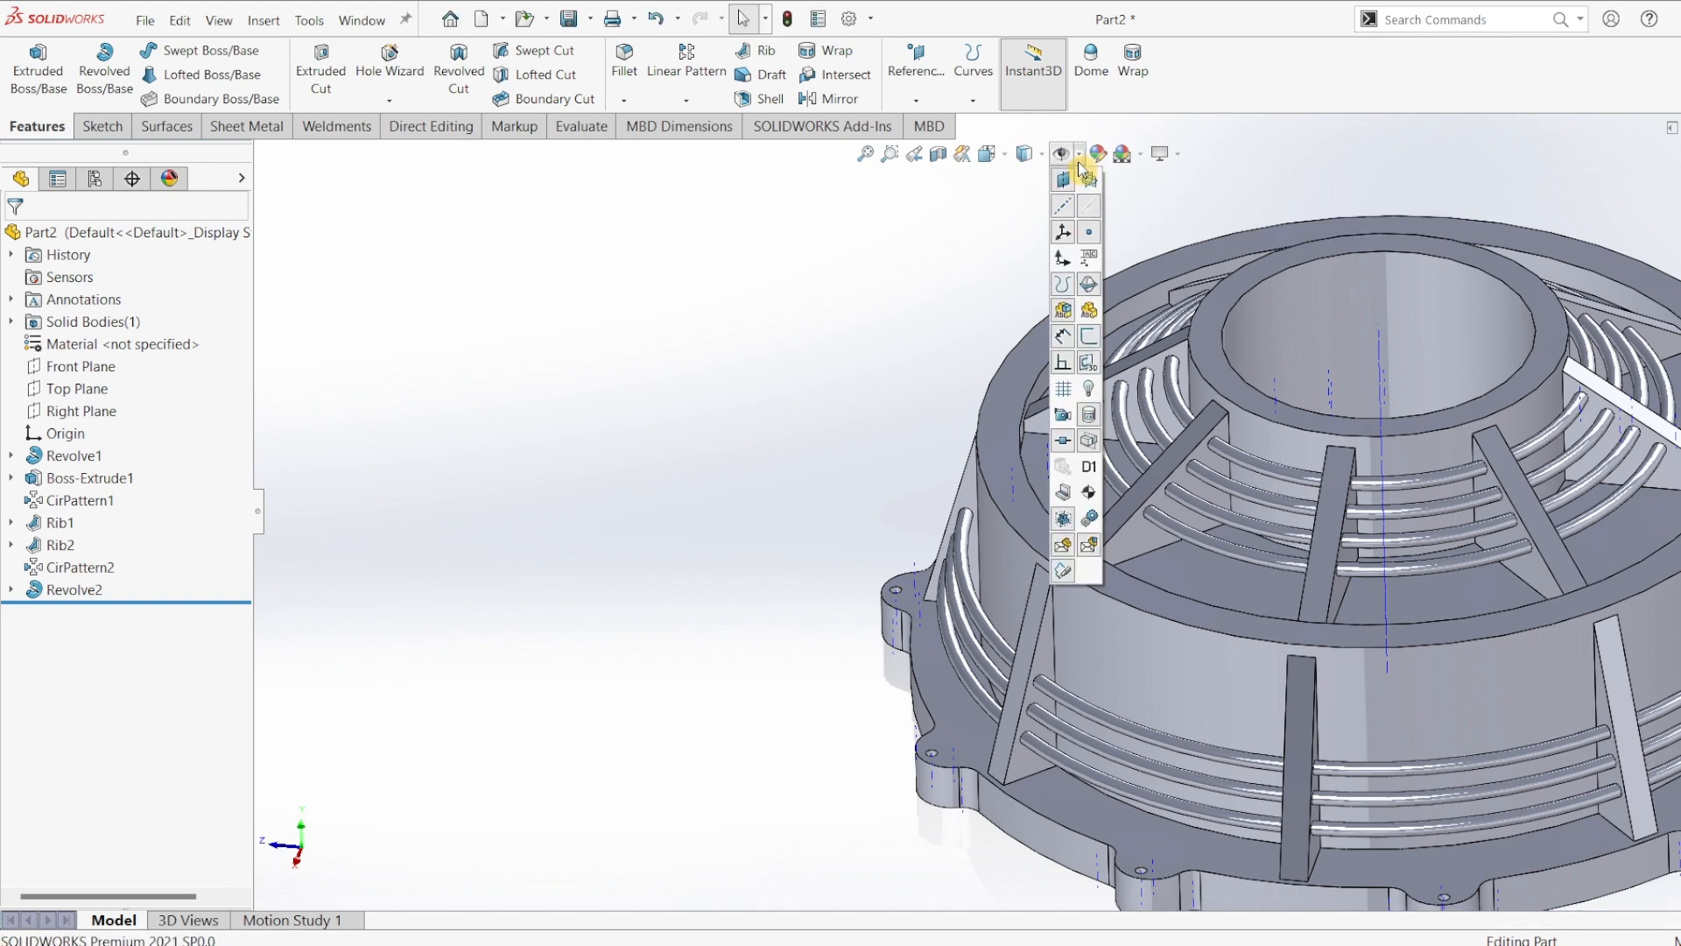
pyautogui.click(850, 363)
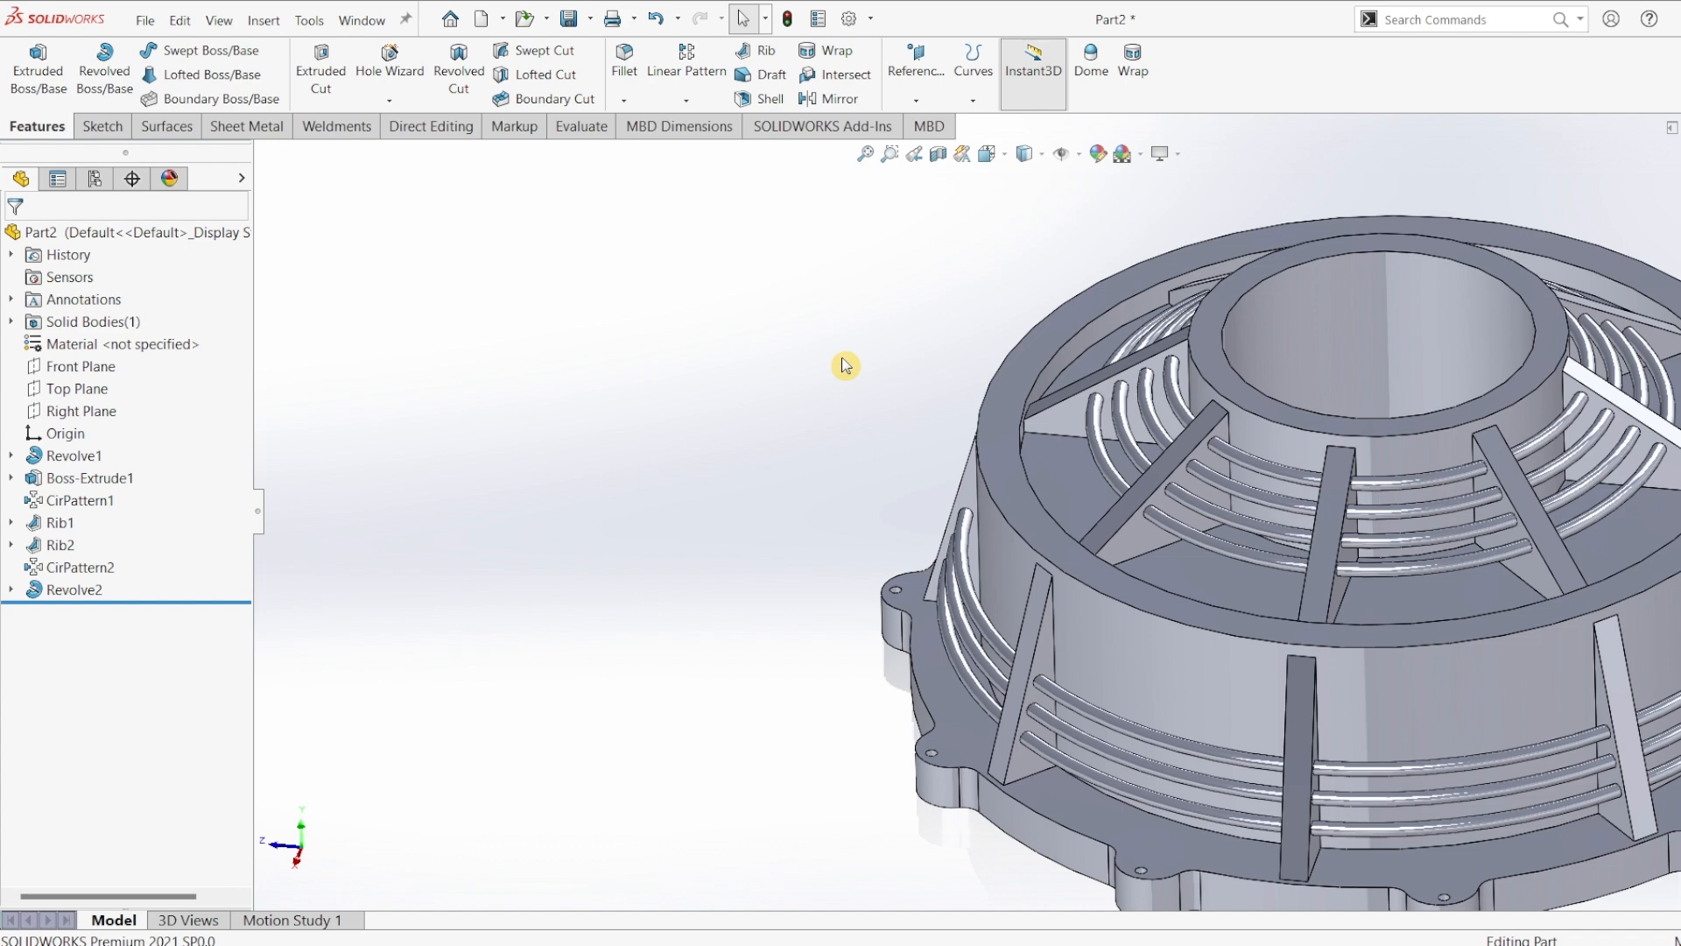
pyautogui.hotkey('ctrl', '7')
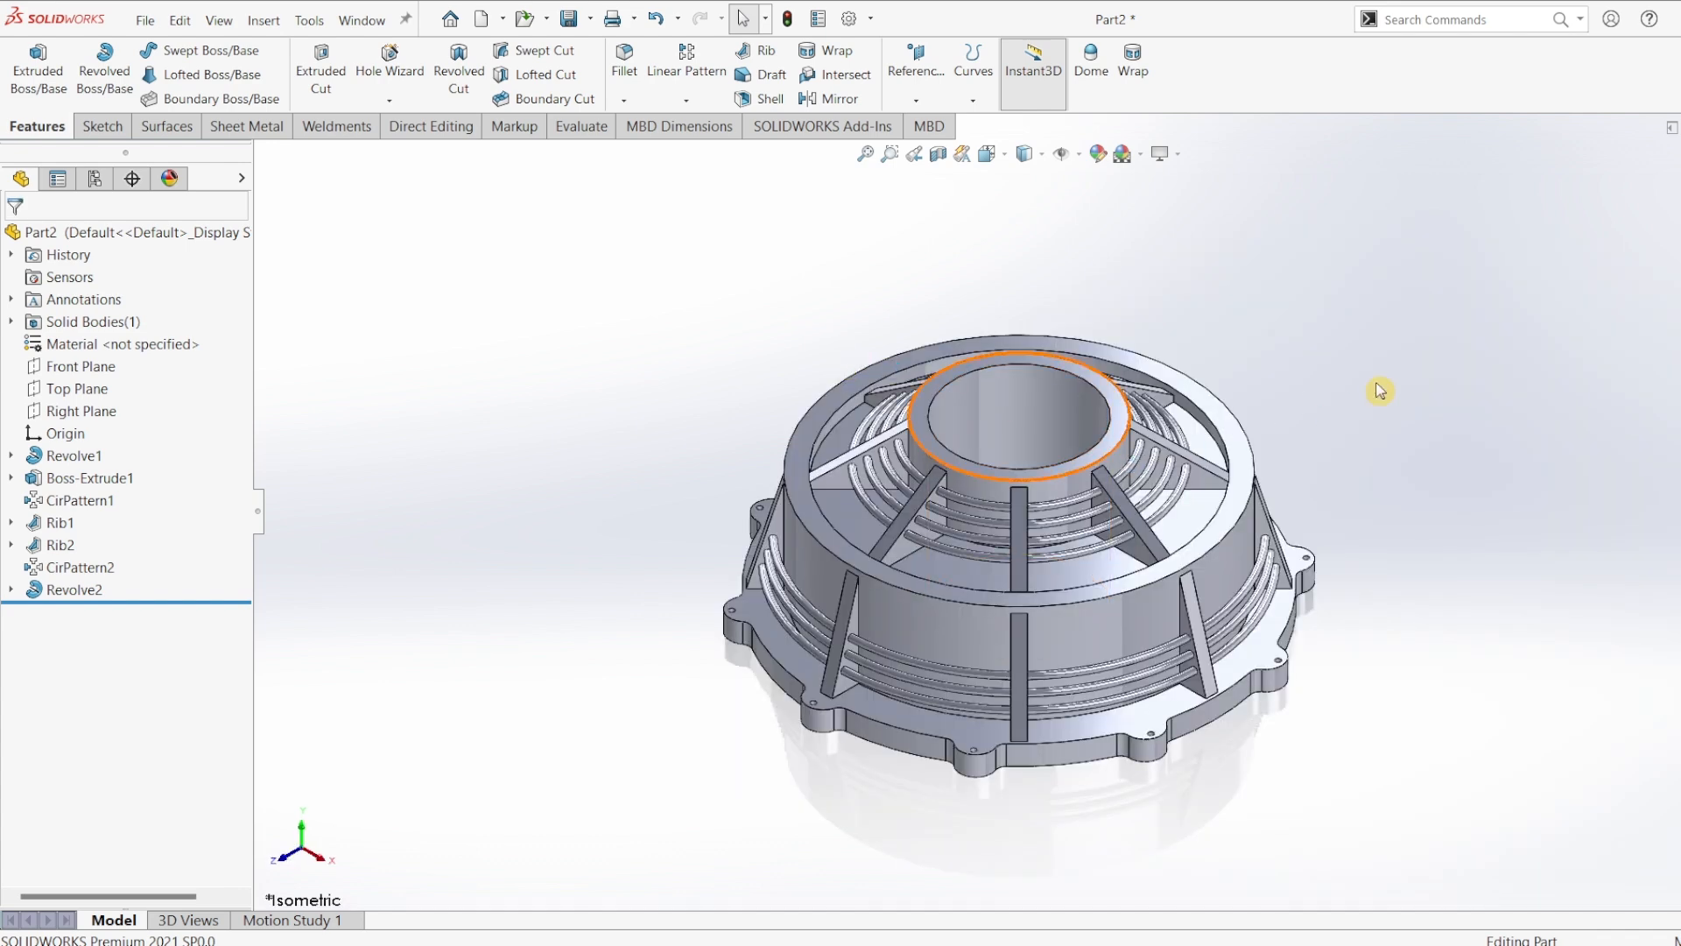
# - Apply the polished steel appearance from the Steel metals to the whole part
pyautogui.click(1680, 293)
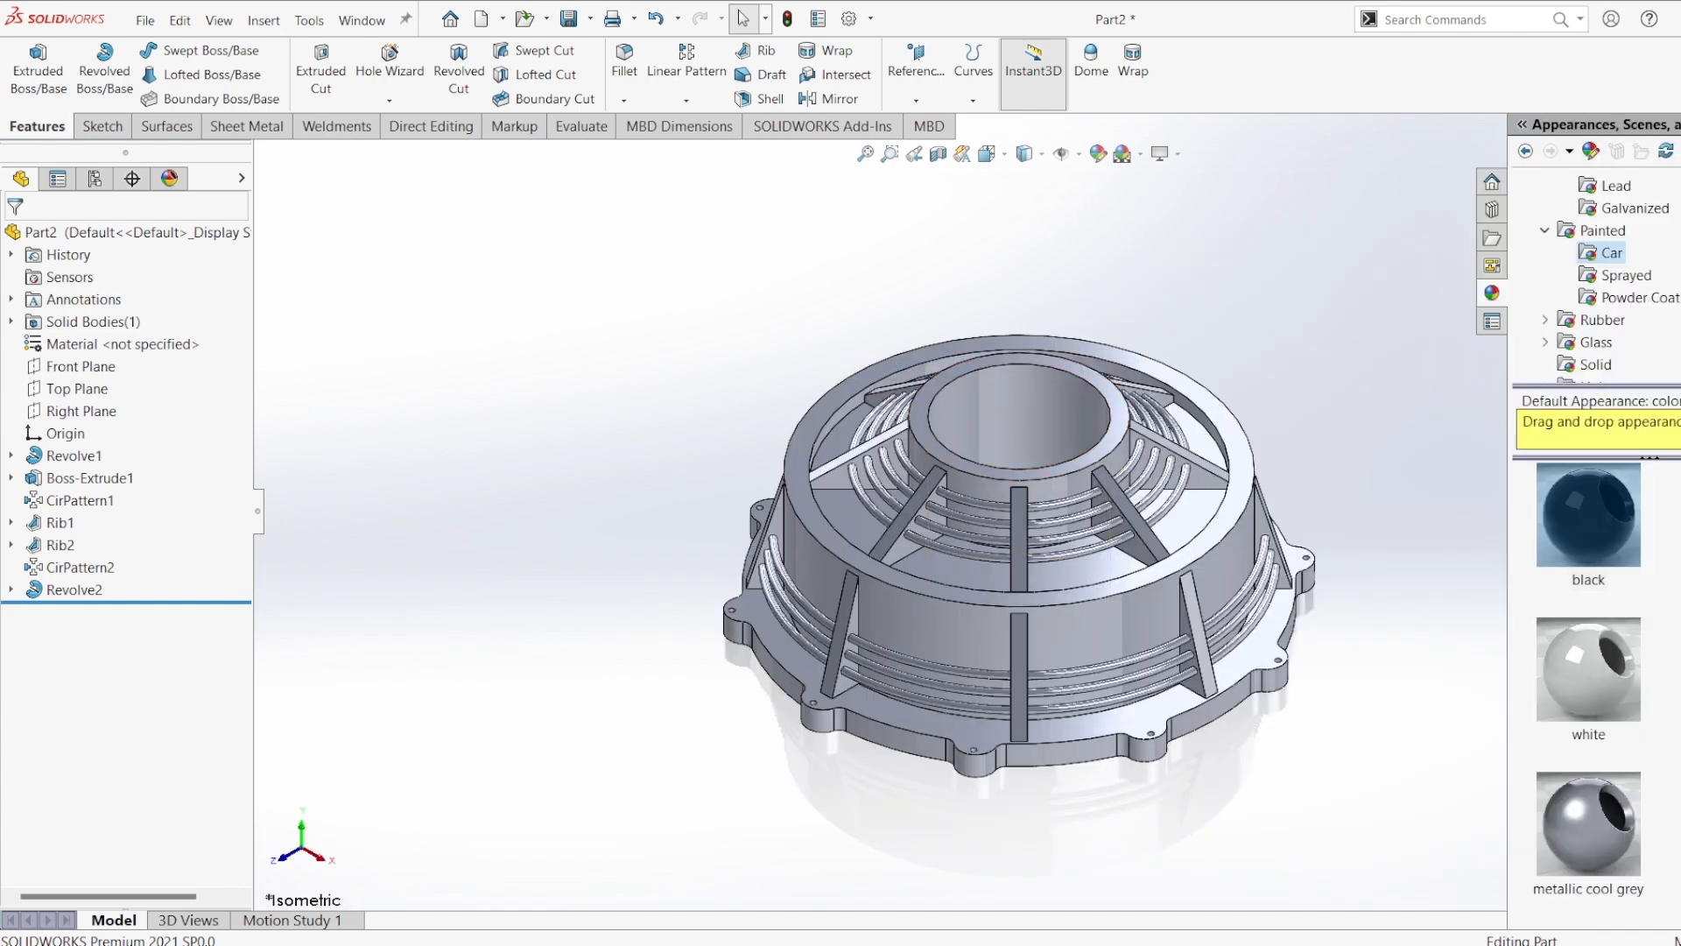
pyautogui.scroll(4, 1611, 262)
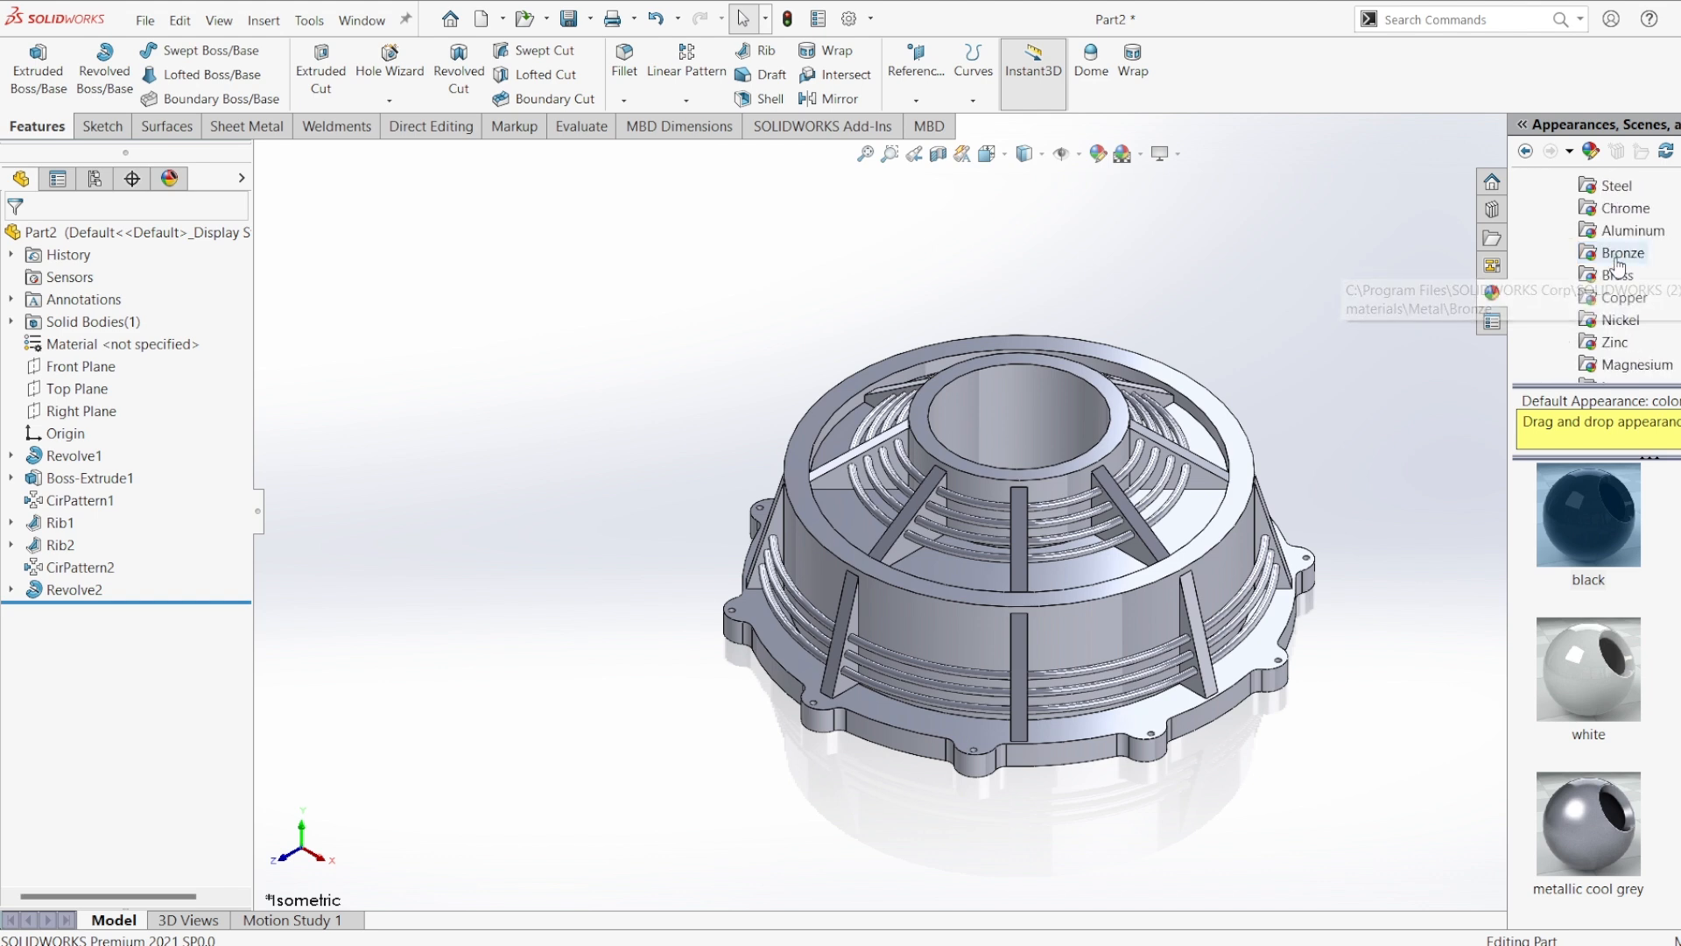
pyautogui.click(1614, 186)
pyautogui.moveTo(1611, 471); pyautogui.dragTo(1330, 354)
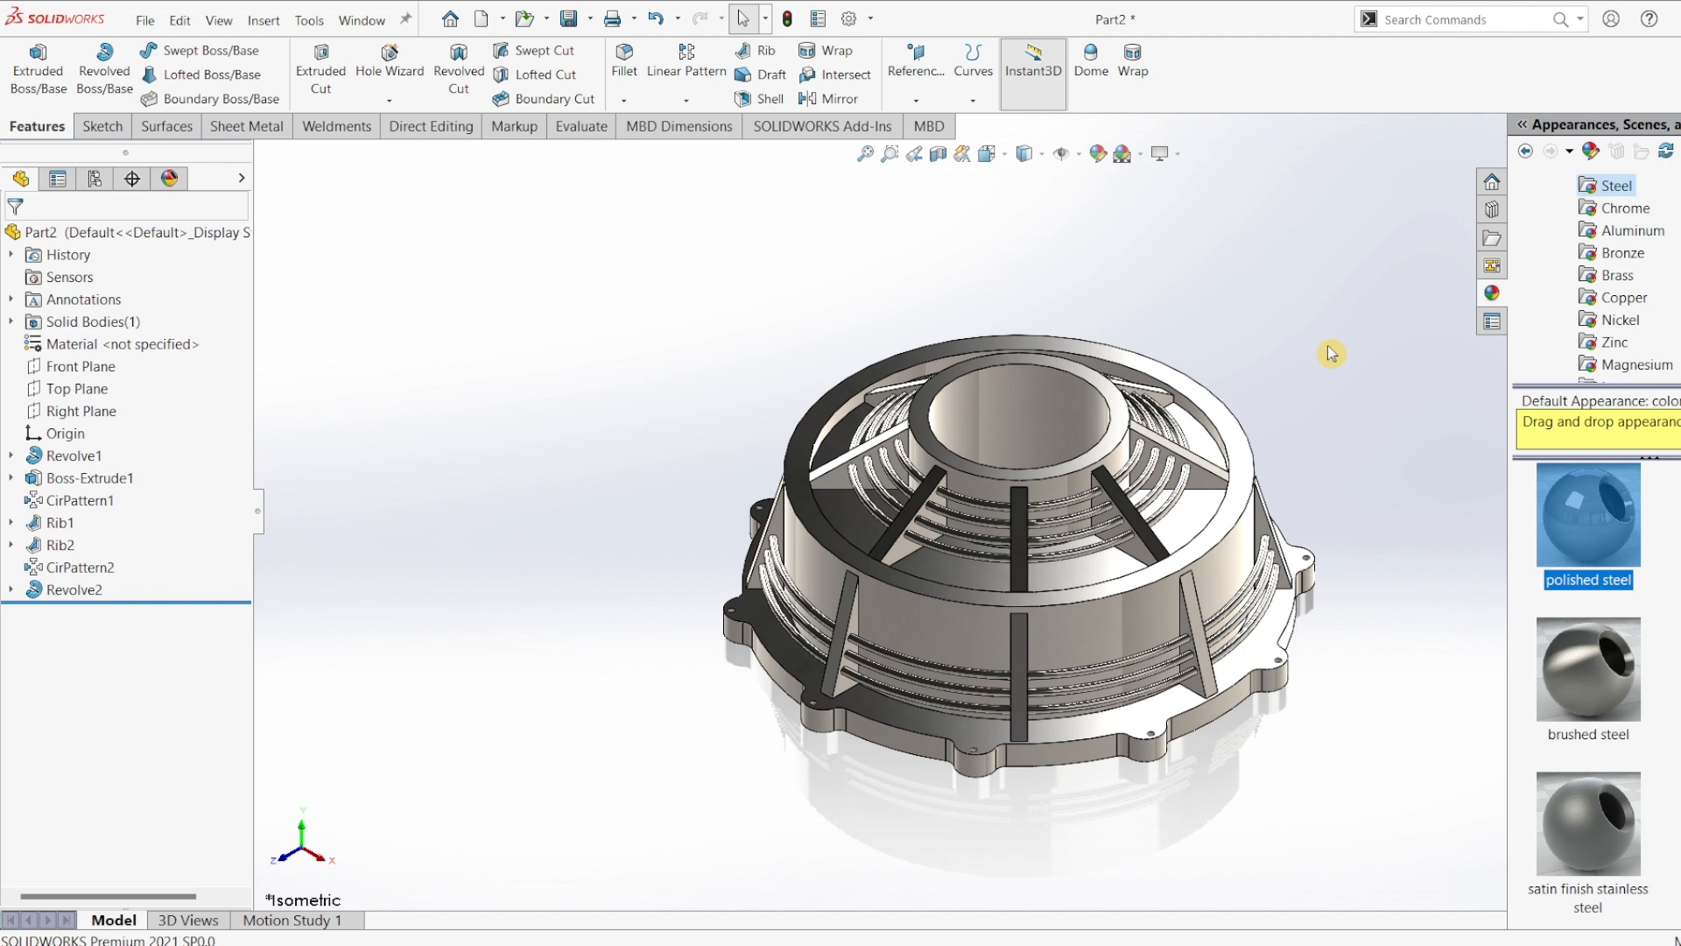